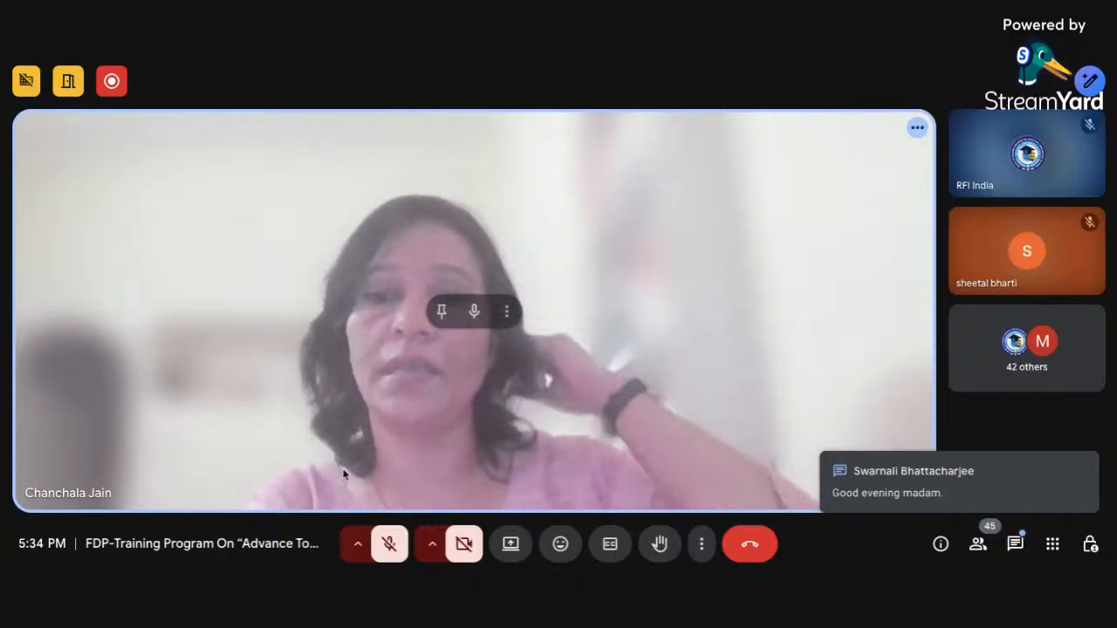
- Unmute the microphone in the meeting to speak, and mute it again
left_click(393, 544)
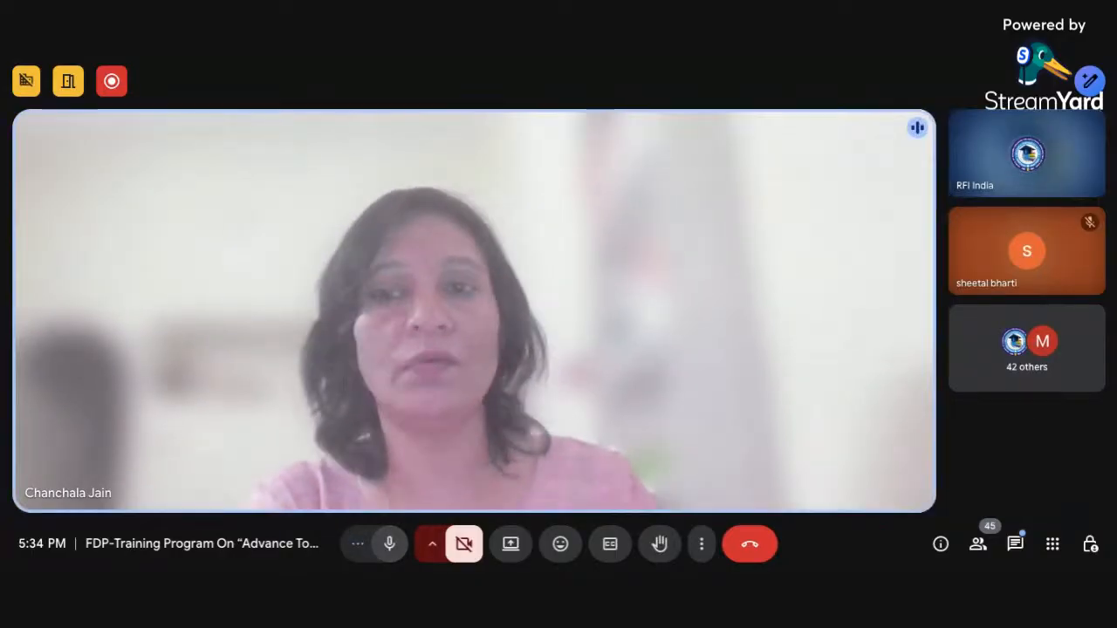
left_click(389, 544)
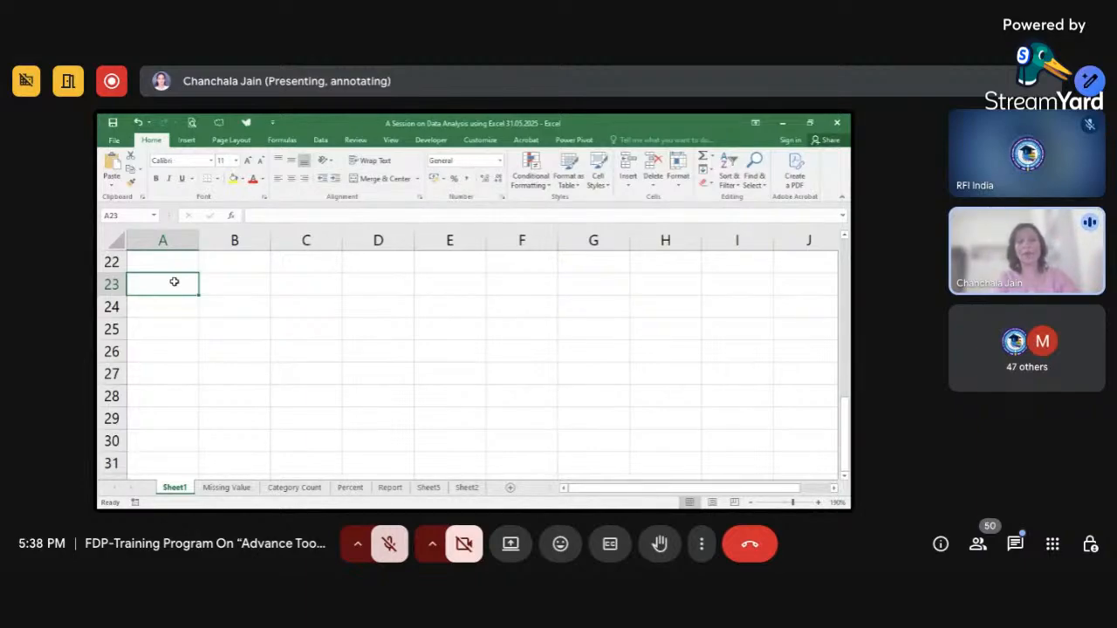
- Enter the label "Research" in cell A23 of Sheet1
type("Res")
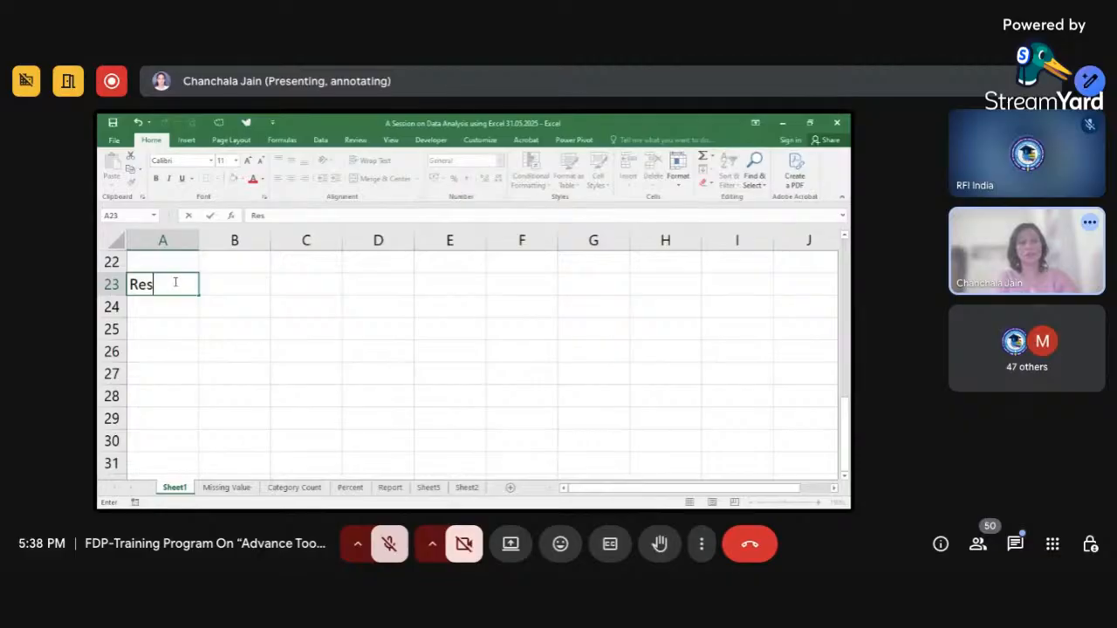
type("earch")
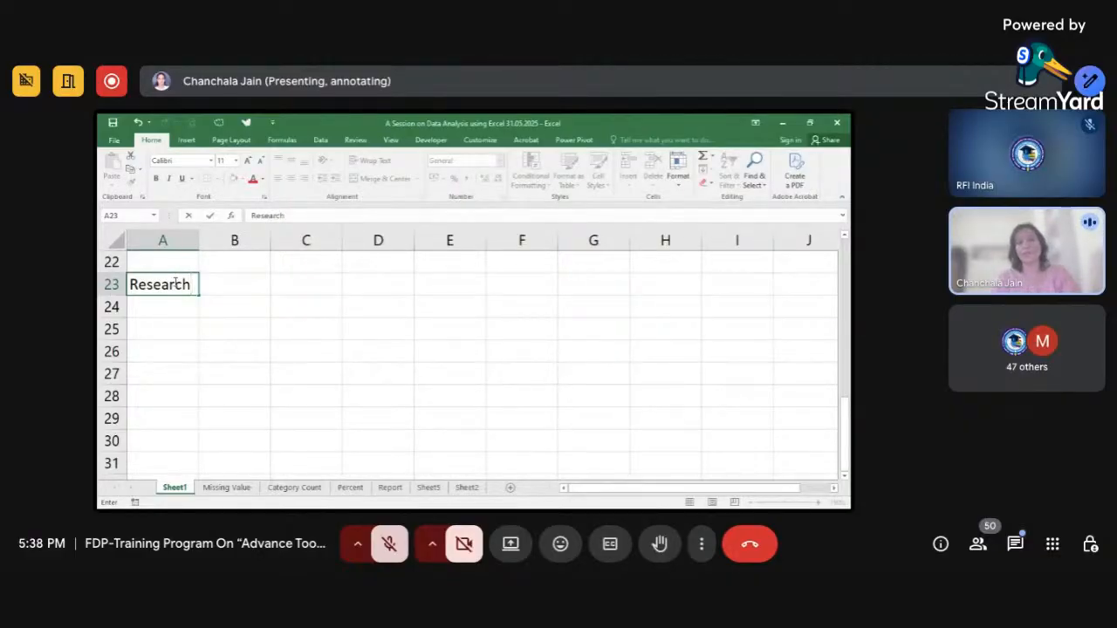
left_click(176, 286)
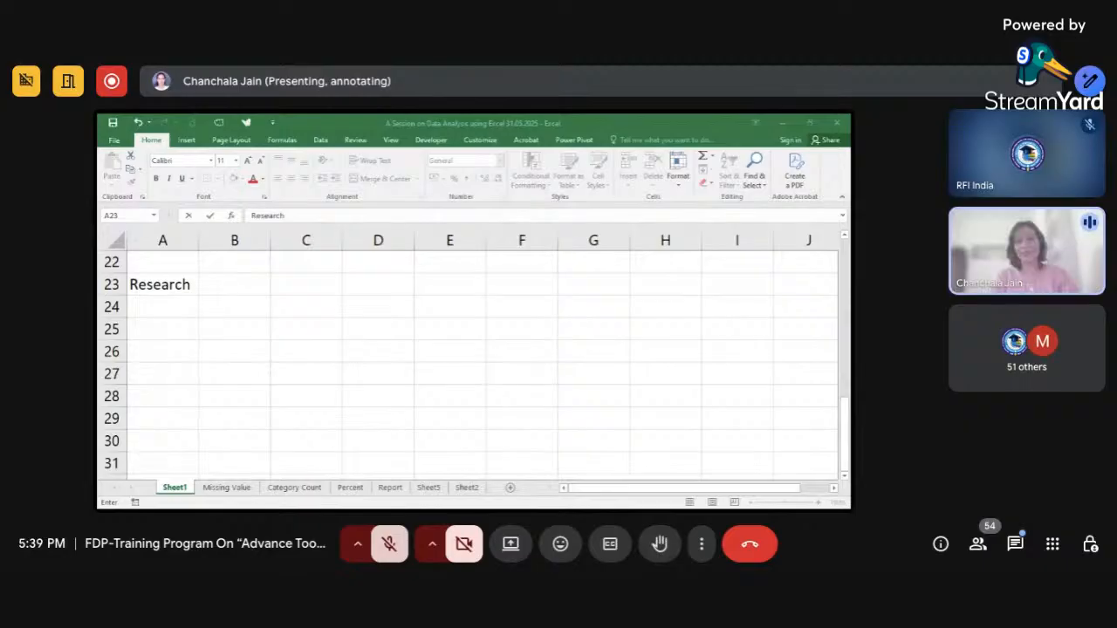
left_click(599, 486)
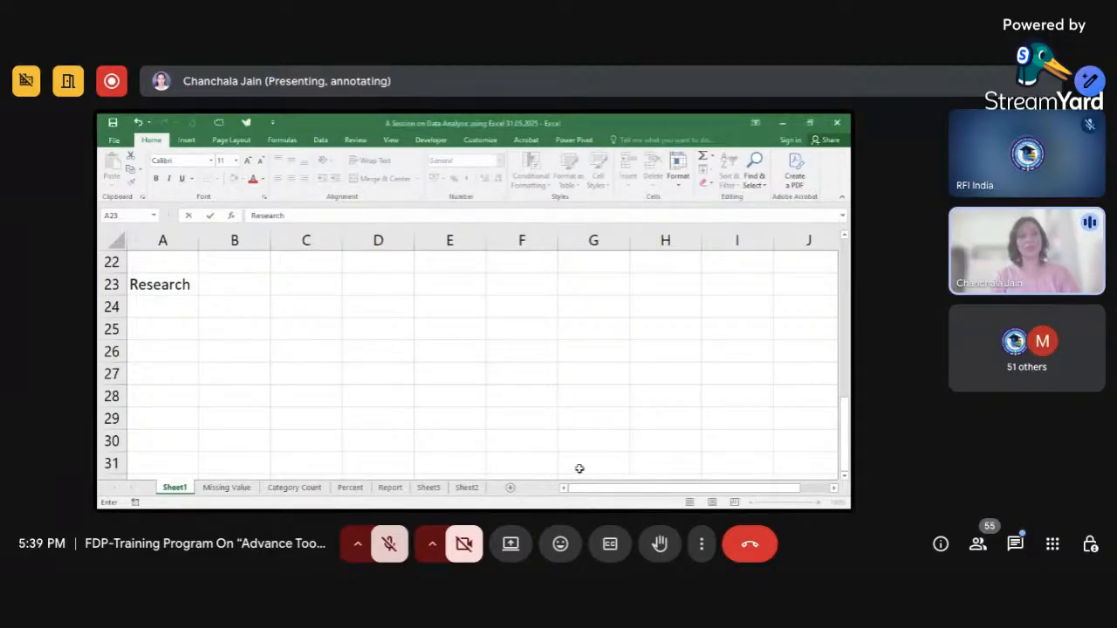
- Enter the definition "Something which is already existing, contributing existing body of knowledge" in cell B23, beside the Research label
left_click(235, 290)
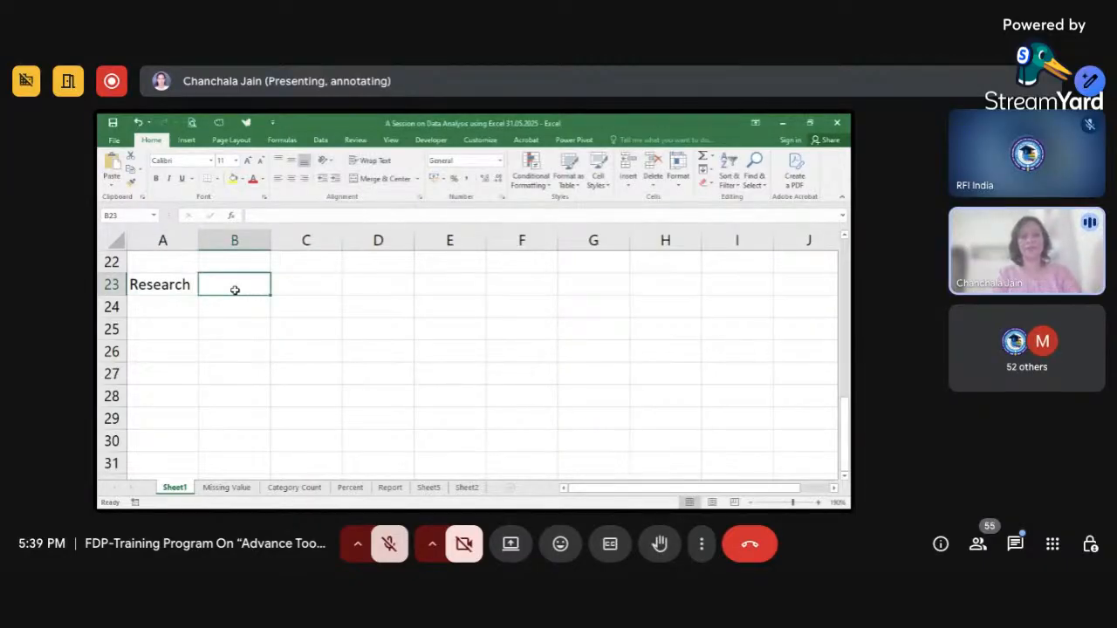
type("Someth")
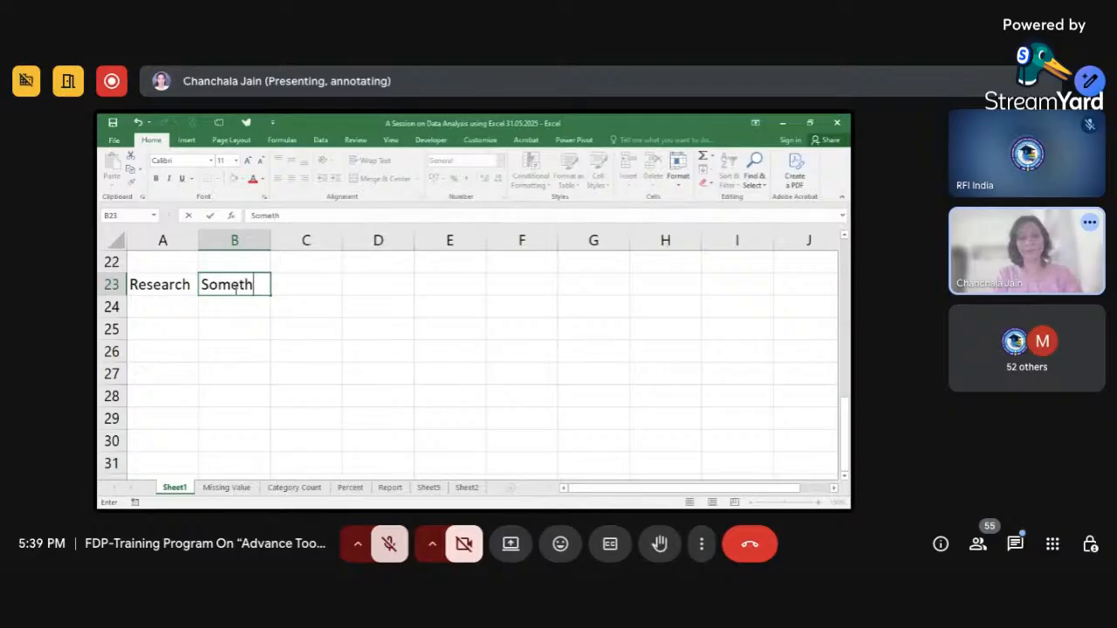
type("ing which")
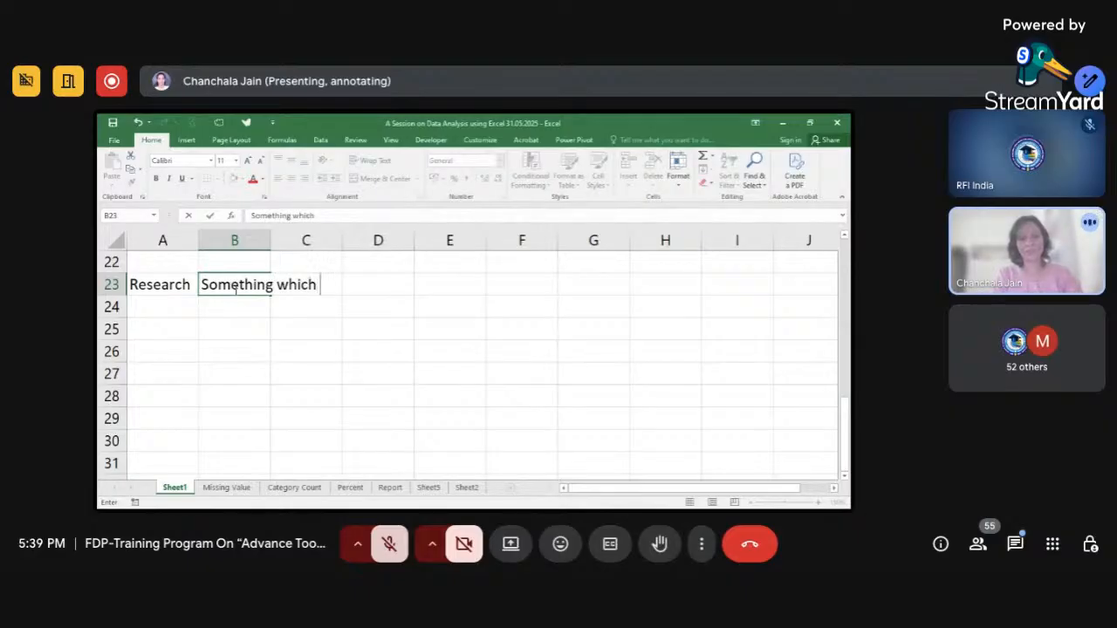
type(" is alrea")
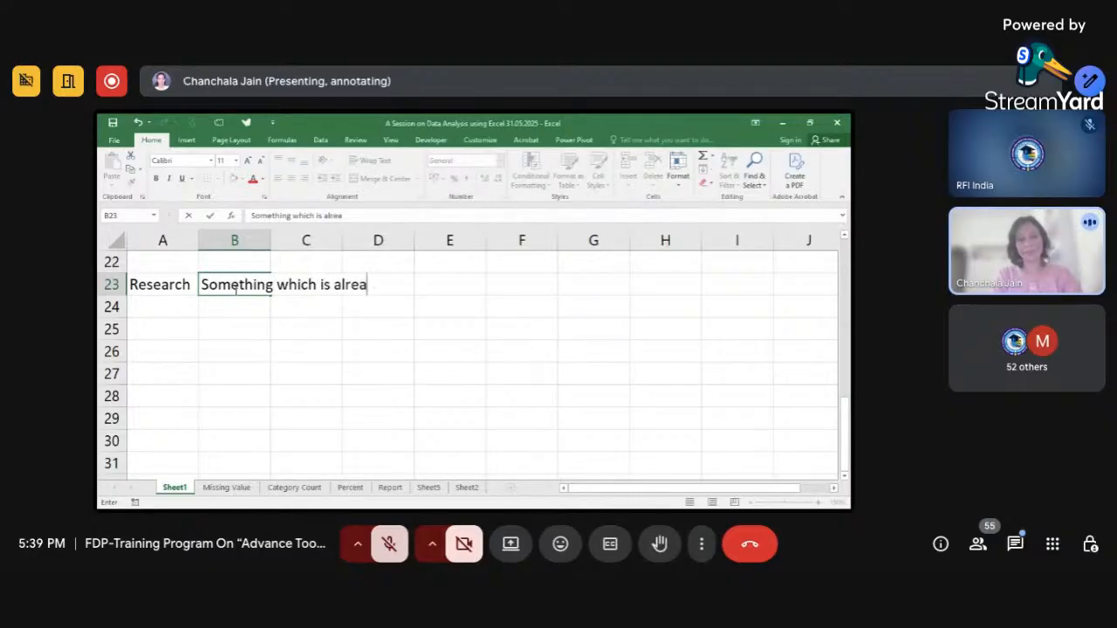
type("dy exist")
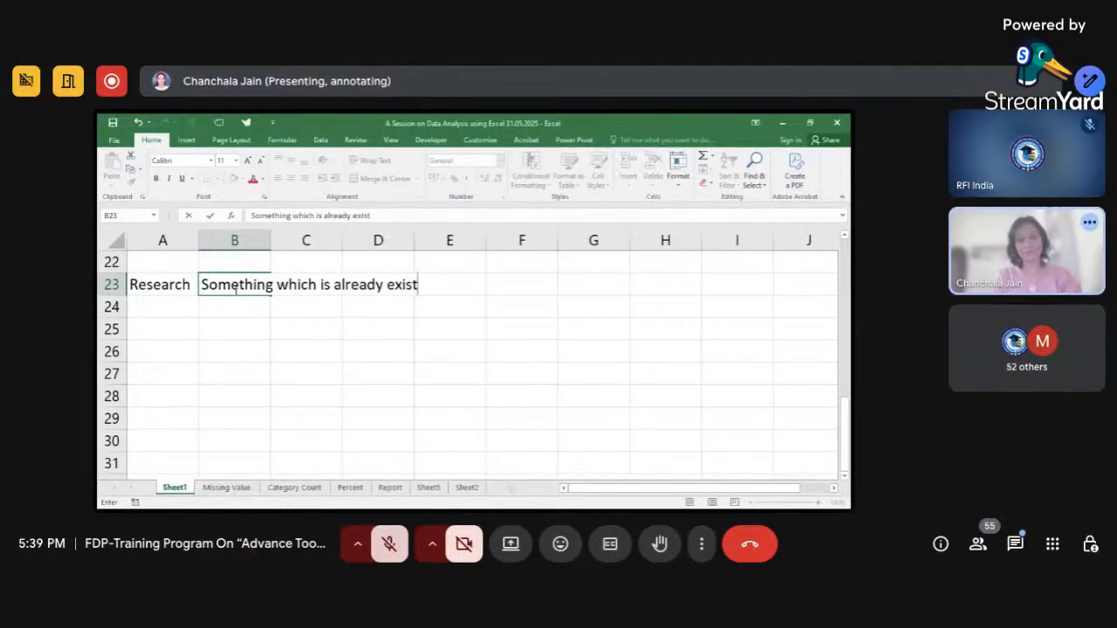
type("ing,")
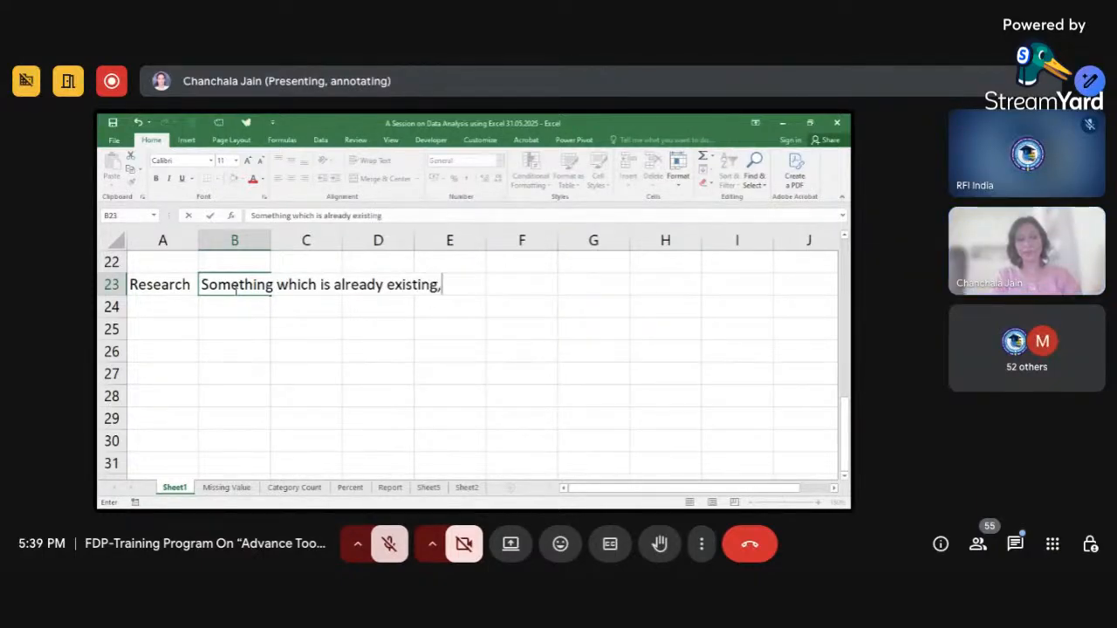
type(" con")
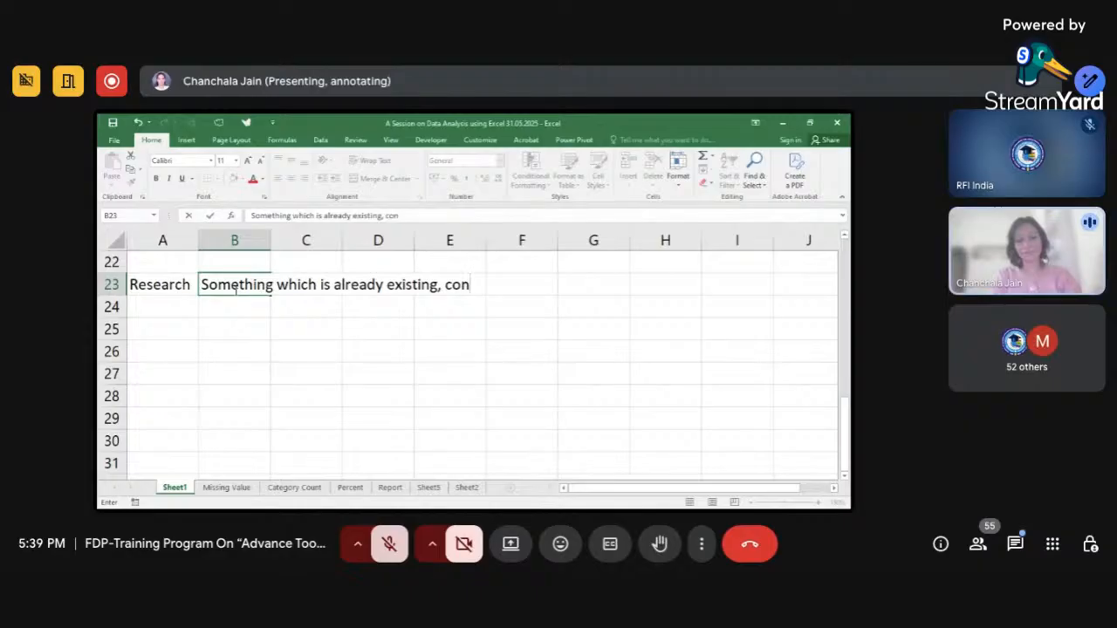
type("tribut")
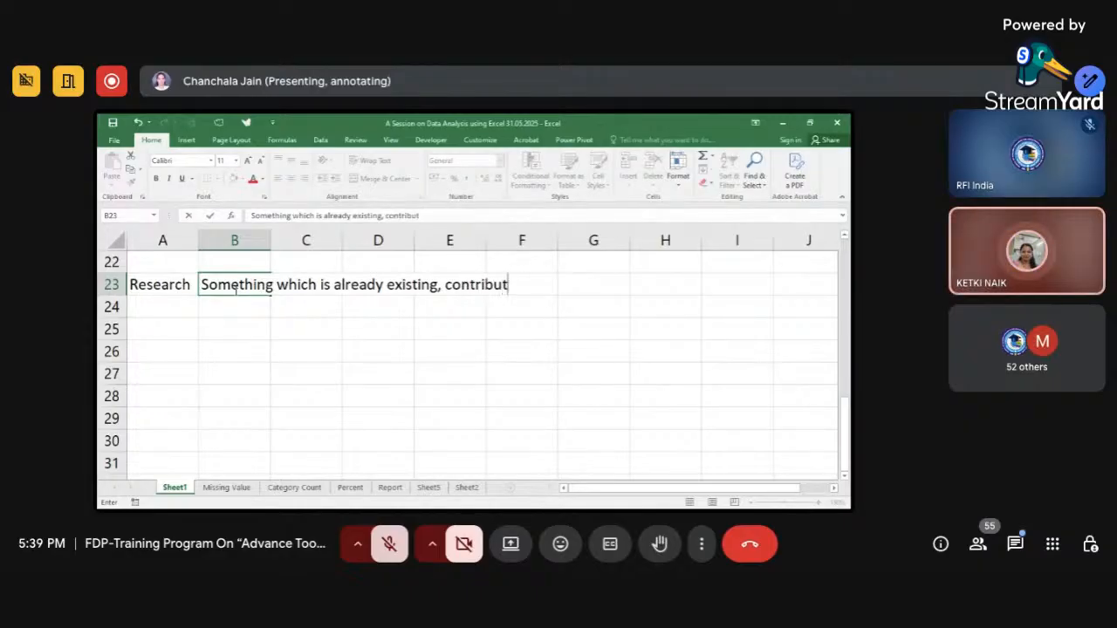
type("ing exis")
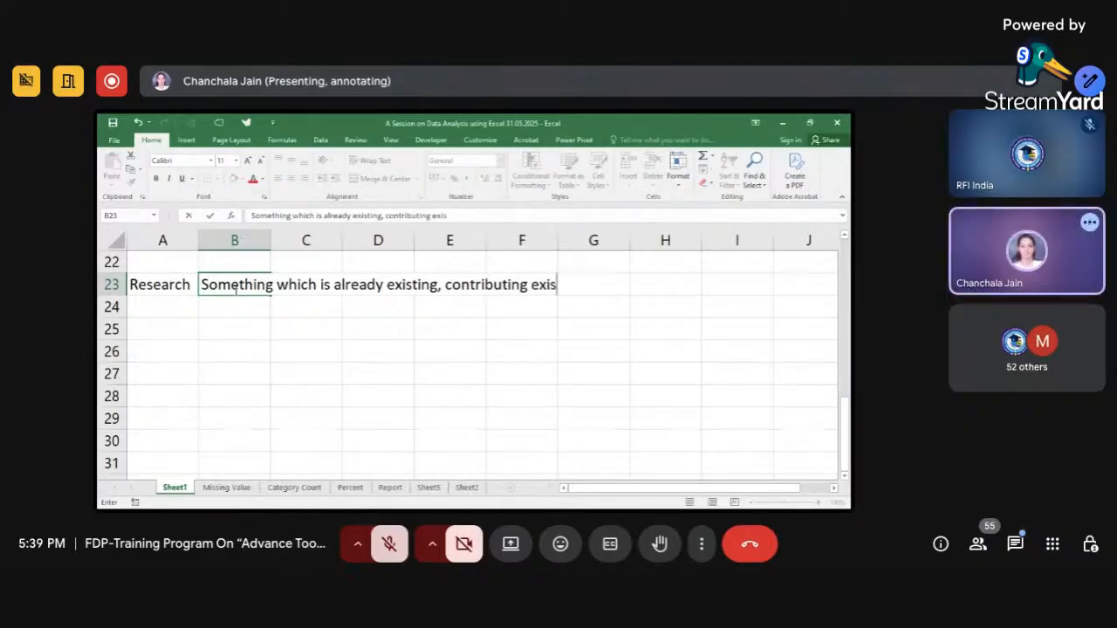
type("ting bo")
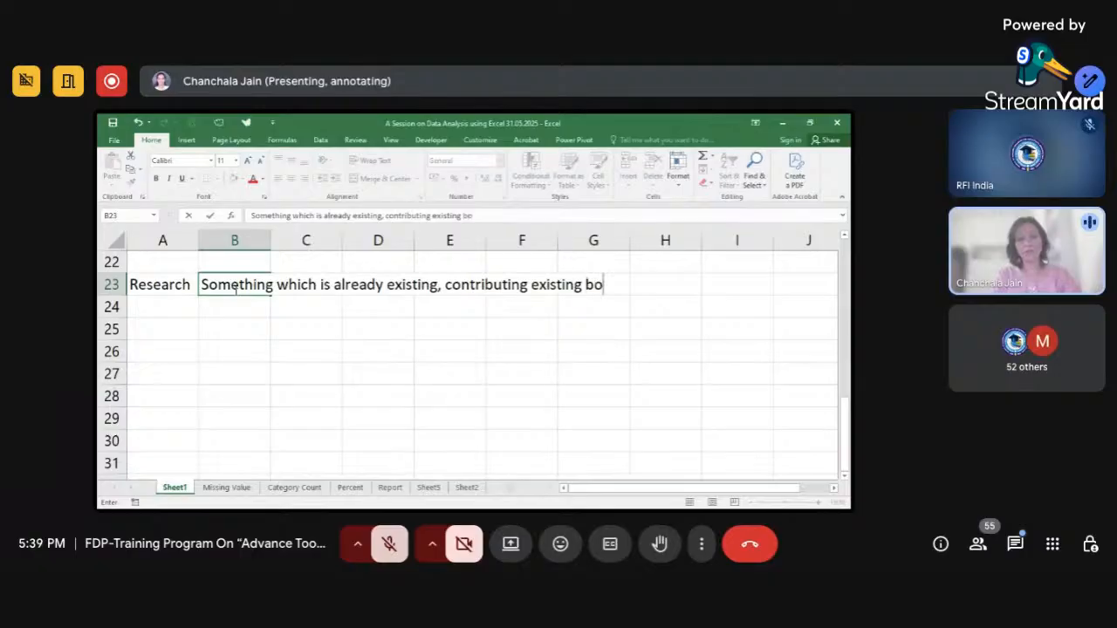
type("dy of know")
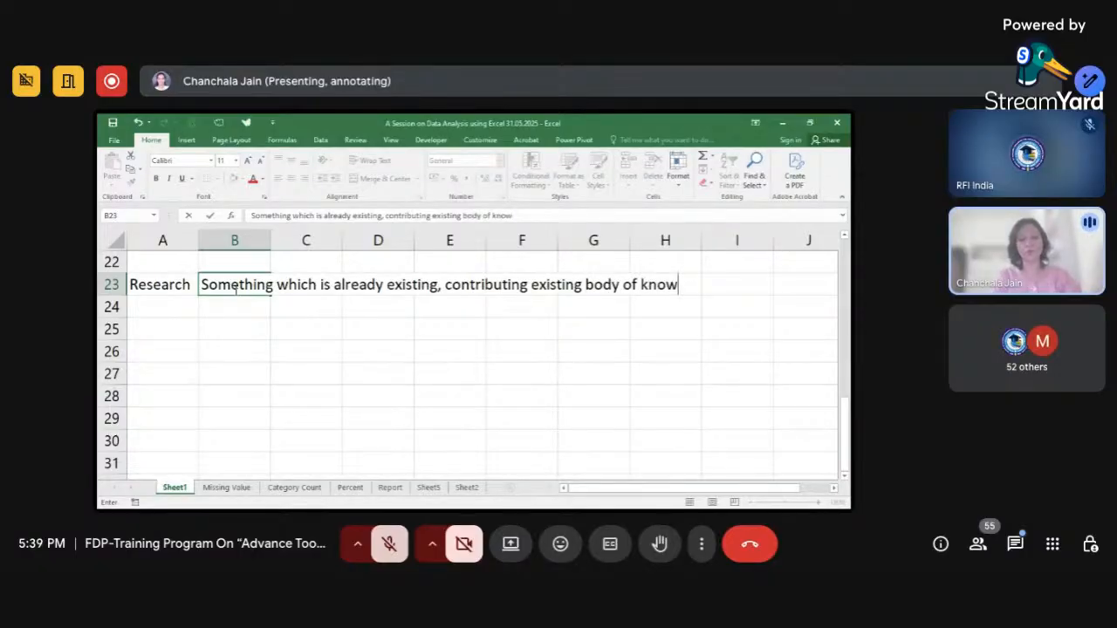
type("ledge")
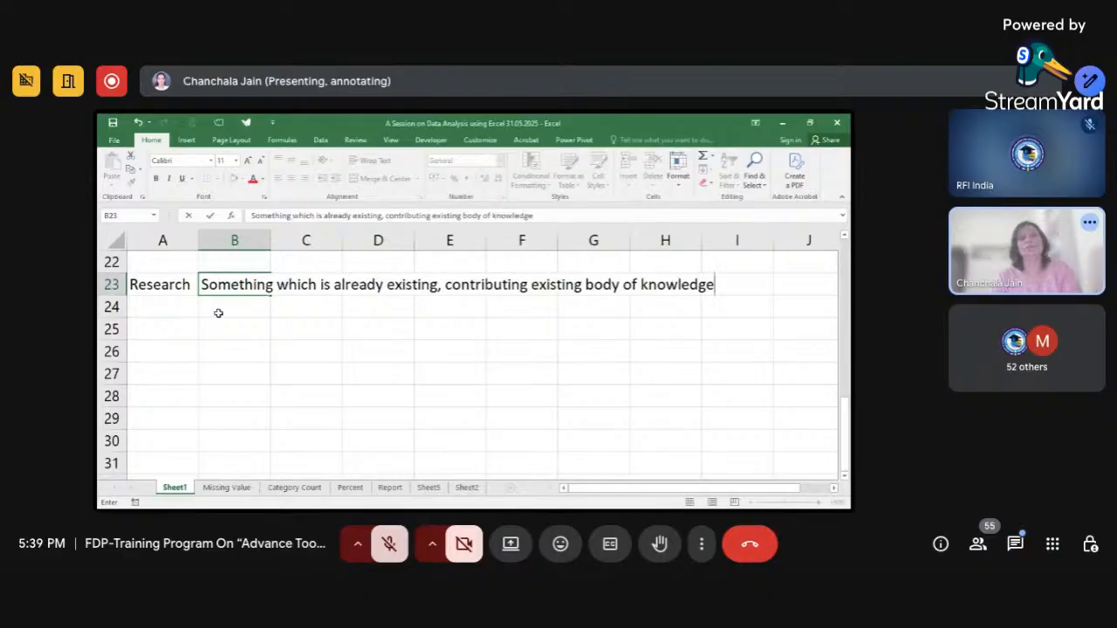
- Enter "sytematic and scientific way to find answers to questions" in cell B24, removing the doubled letter in "tto"
left_click(218, 312)
key("alt+Tab")
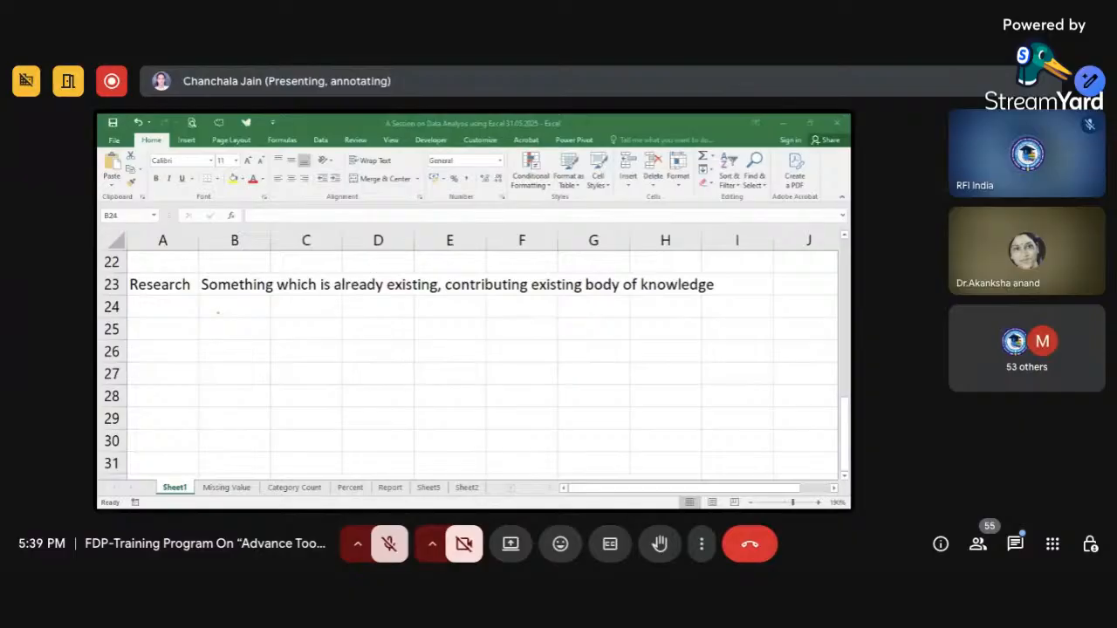
left_click(217, 312)
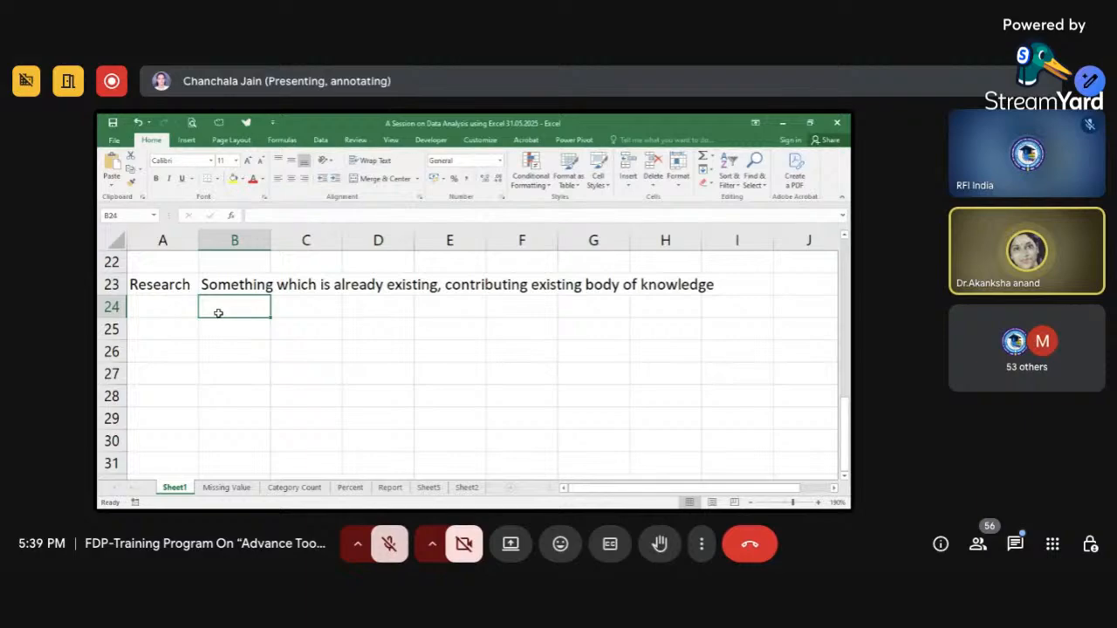
type("sy")
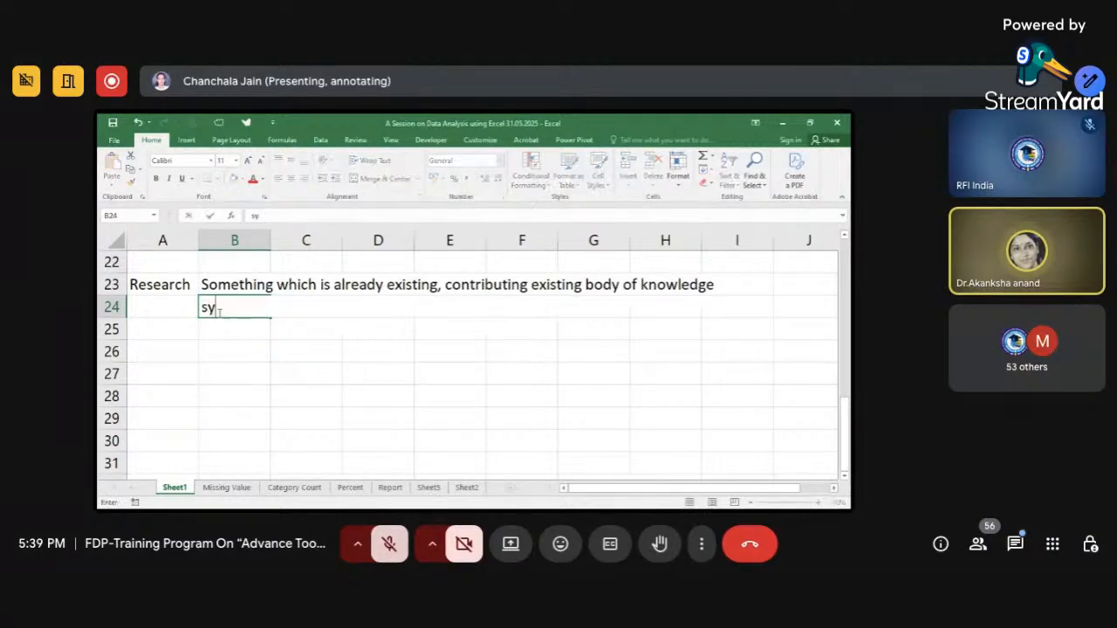
type("tematic and s")
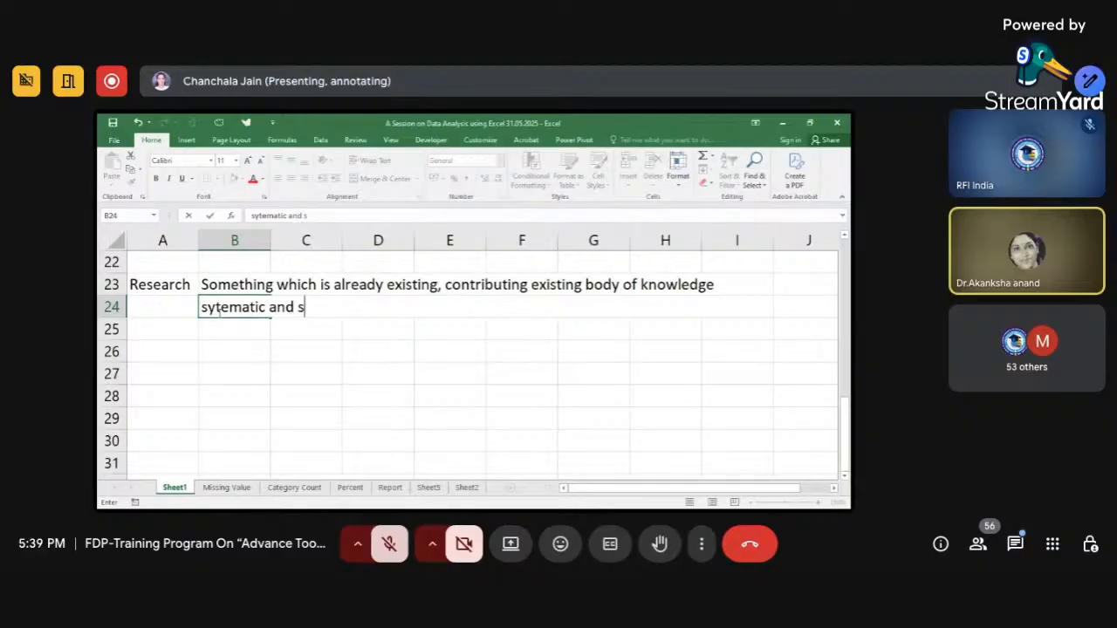
type("cientific way ")
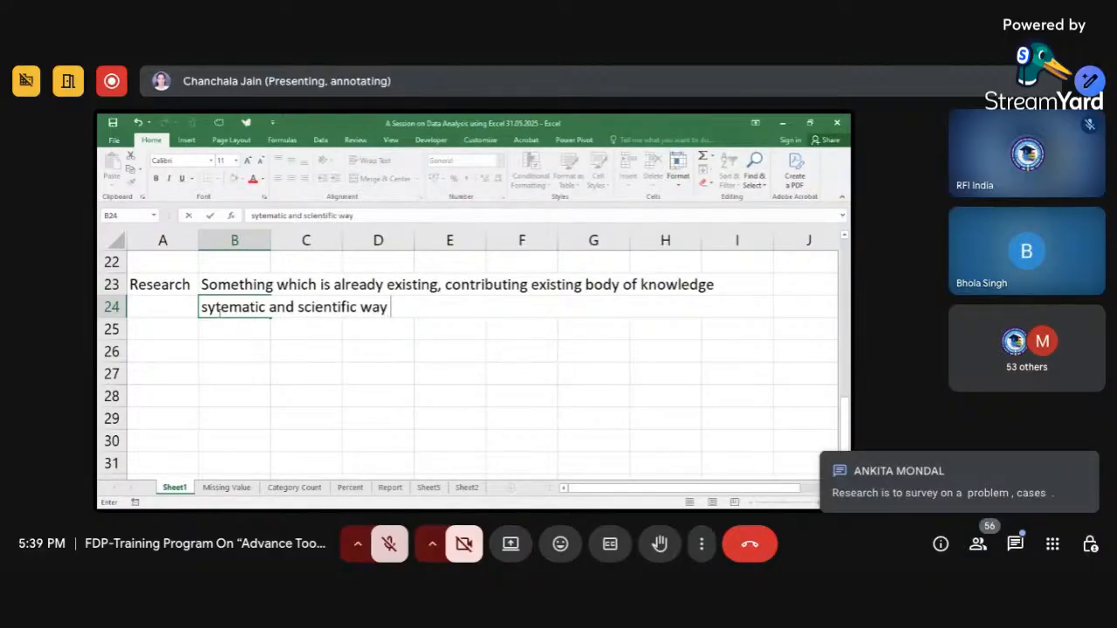
type("tto find answ")
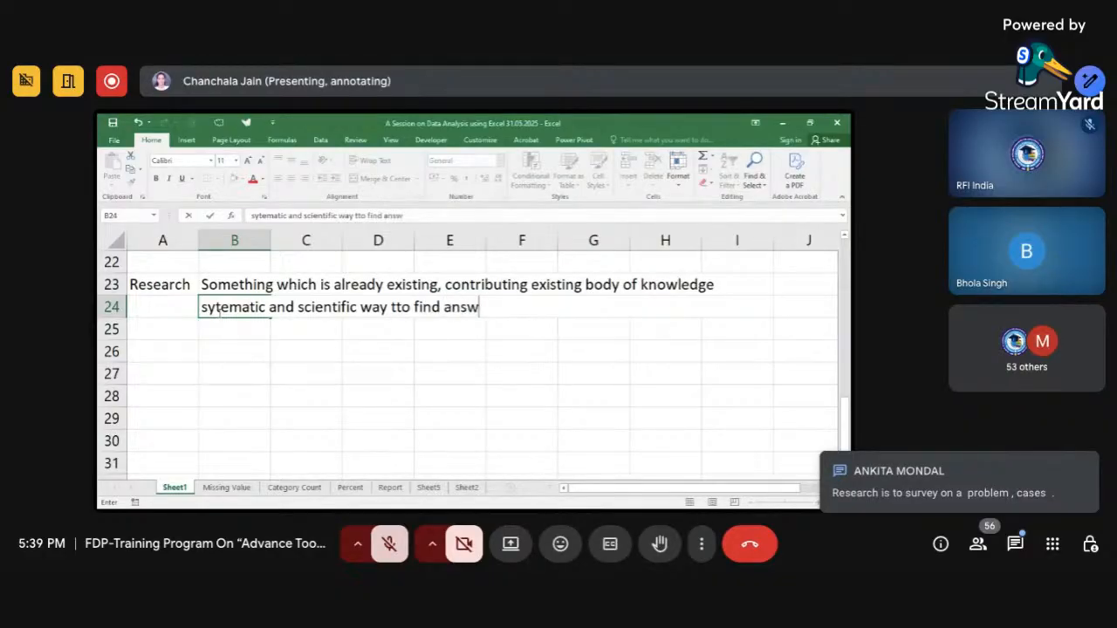
type("ers to ")
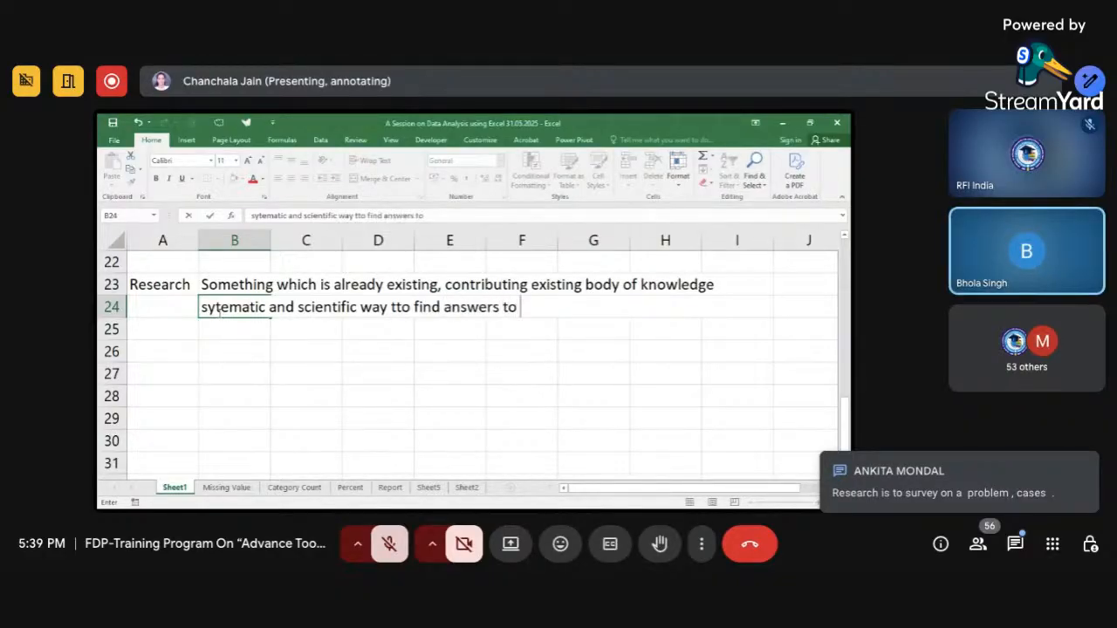
type("questions")
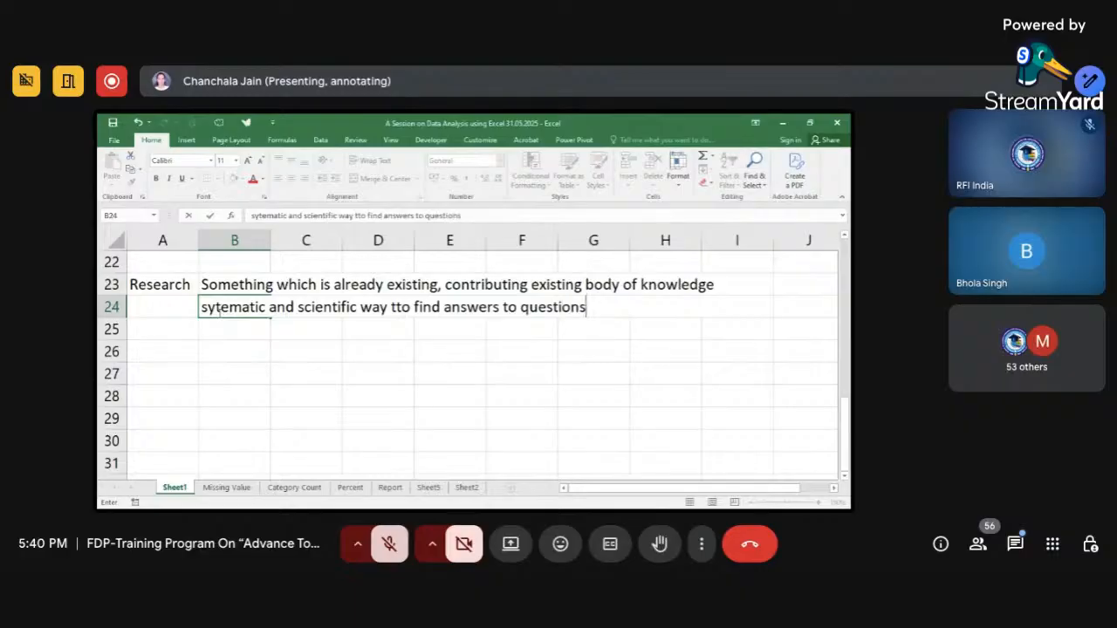
left_click(401, 307)
key("BackSpace")
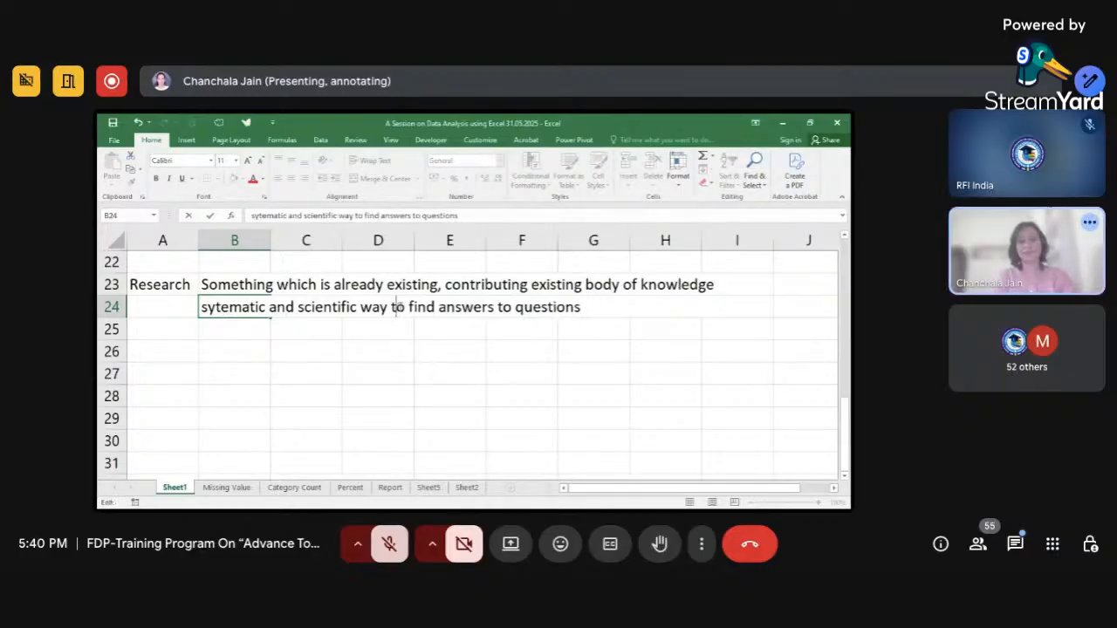
- Enter the definition "exhaustive and extensive investigation of phenomena to advance the knowledge" in cell B25 of Sheet1
left_click(251, 331)
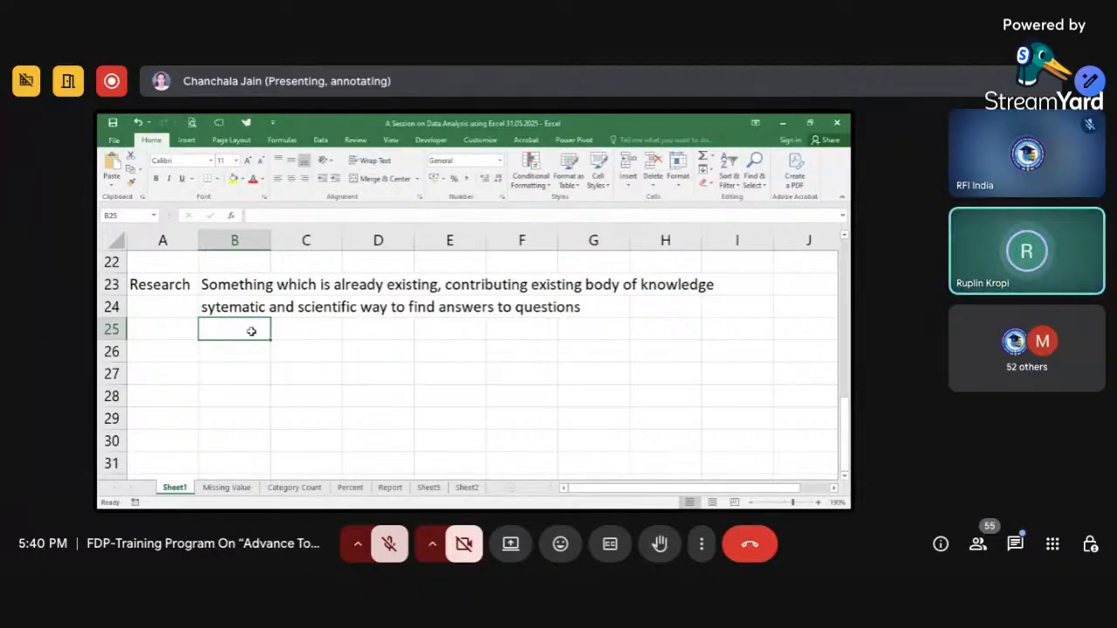
key("alt+Tab")
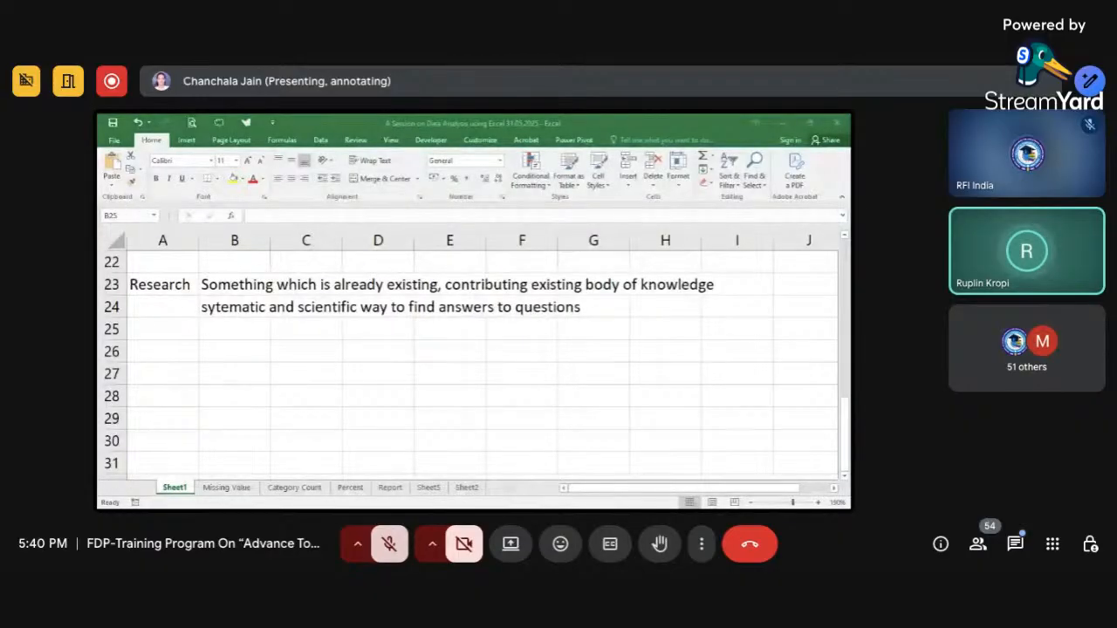
type("e")
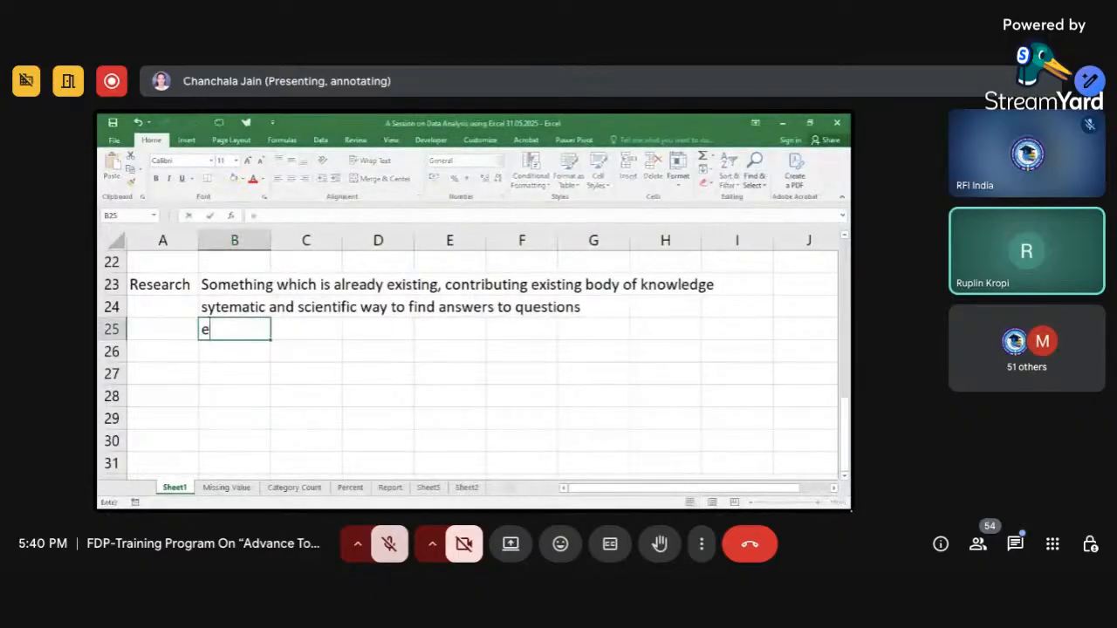
type("xha")
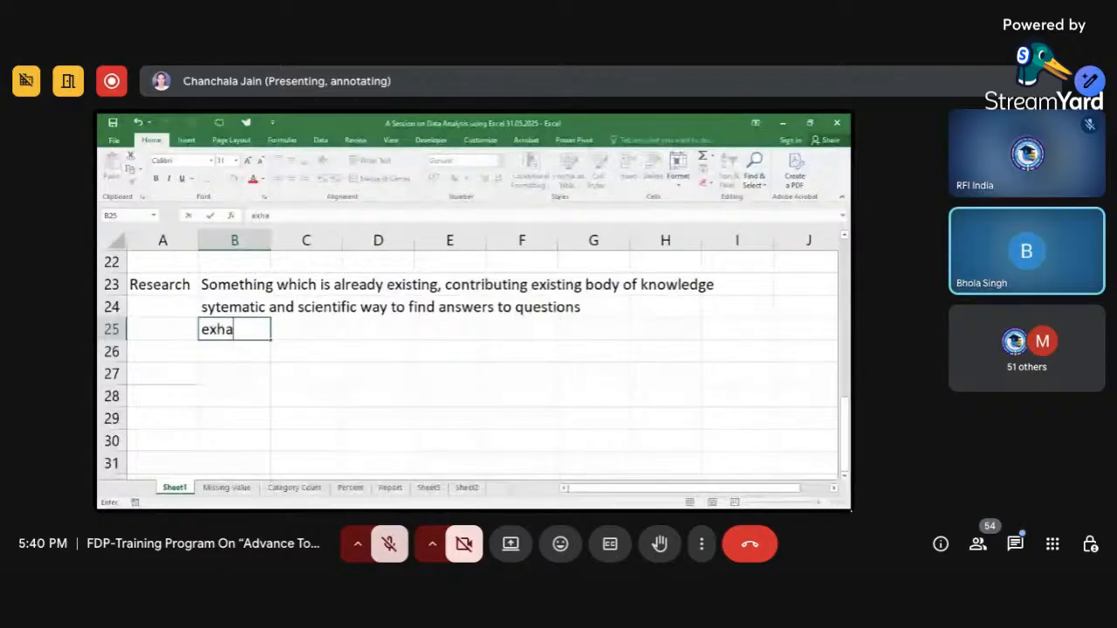
type("ustive and ")
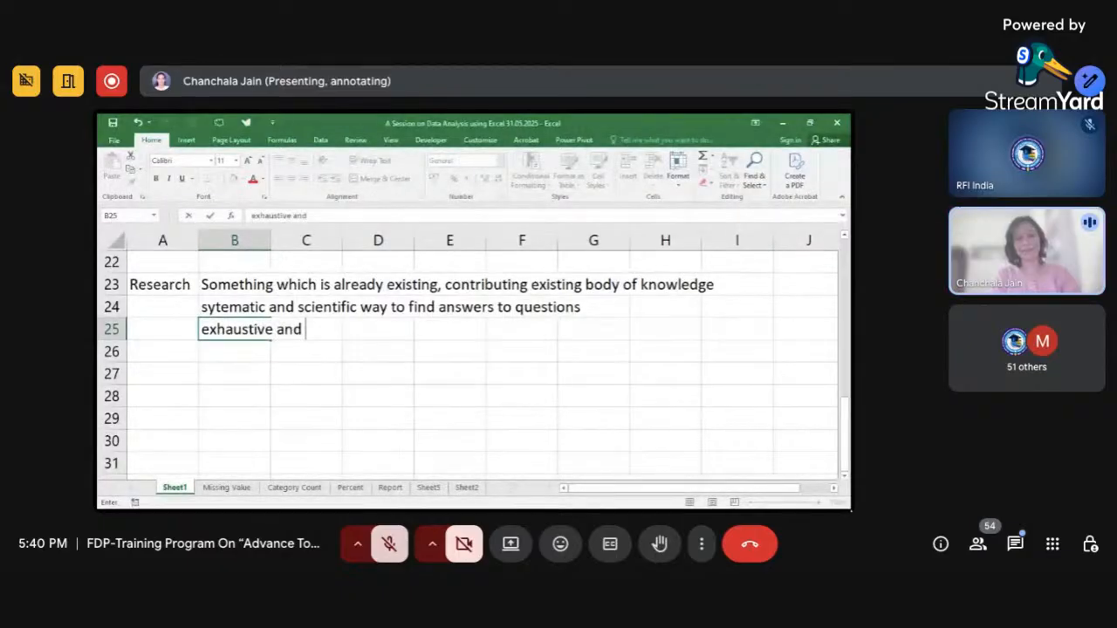
type("exten")
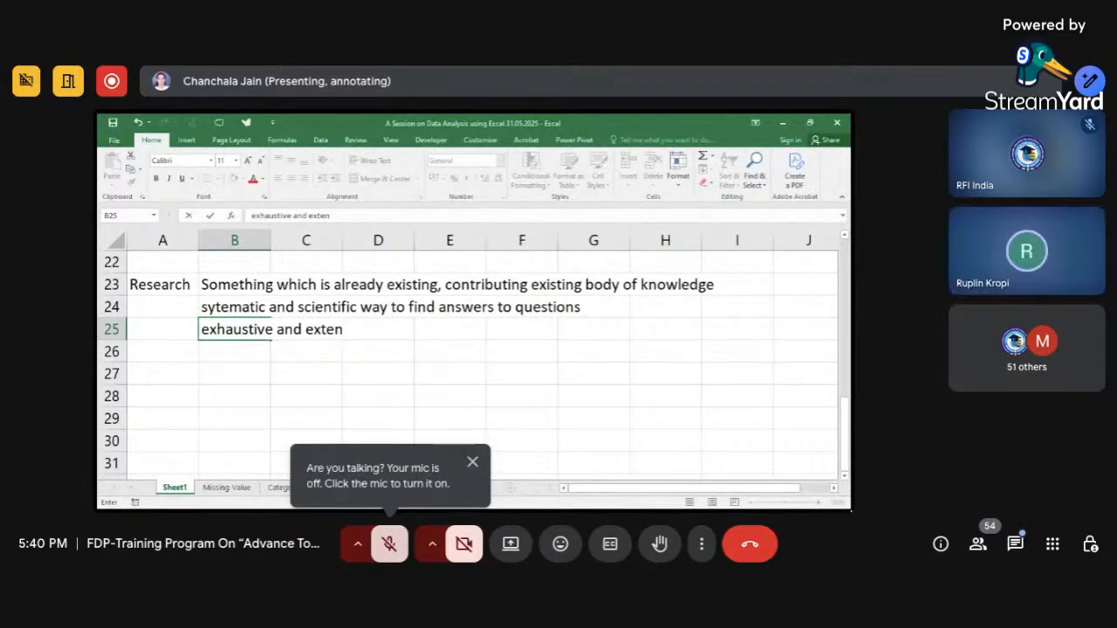
type("si")
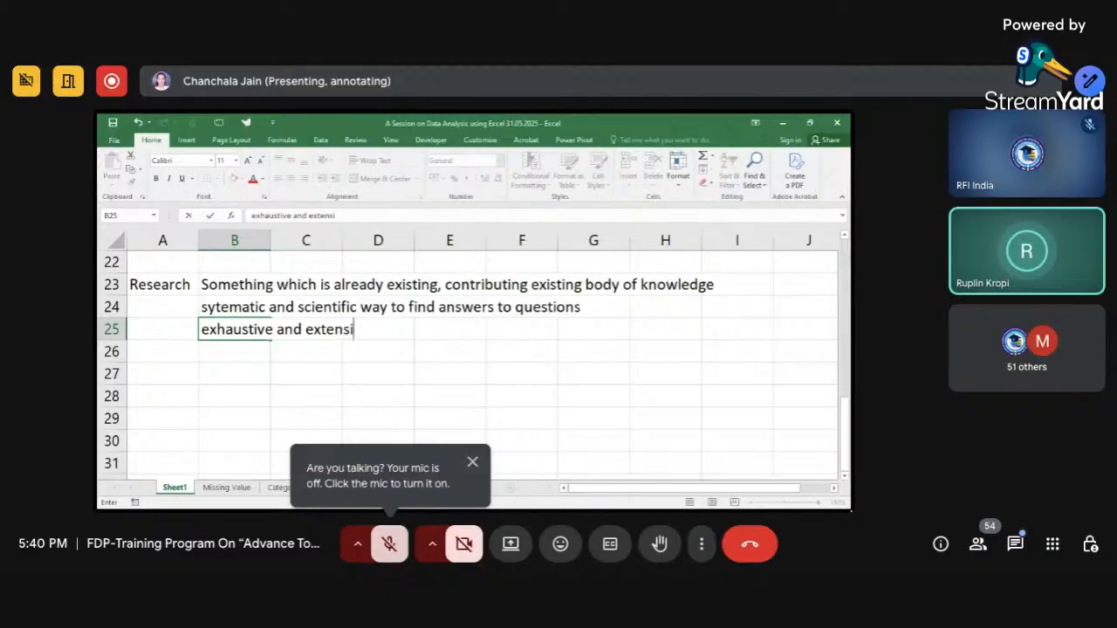
type("ve investigat")
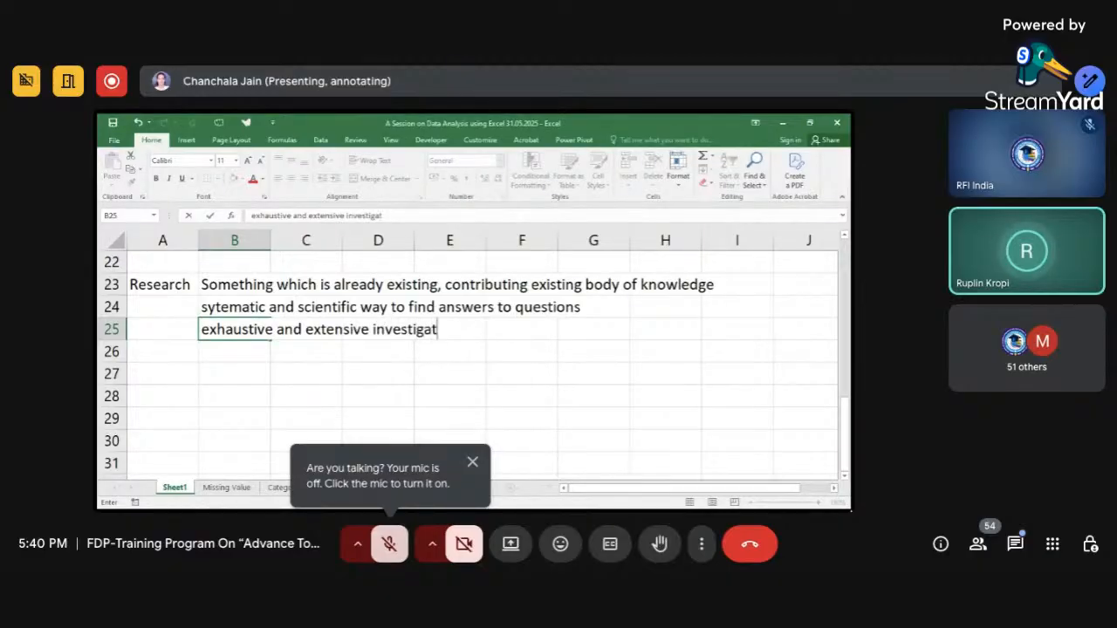
type("ion")
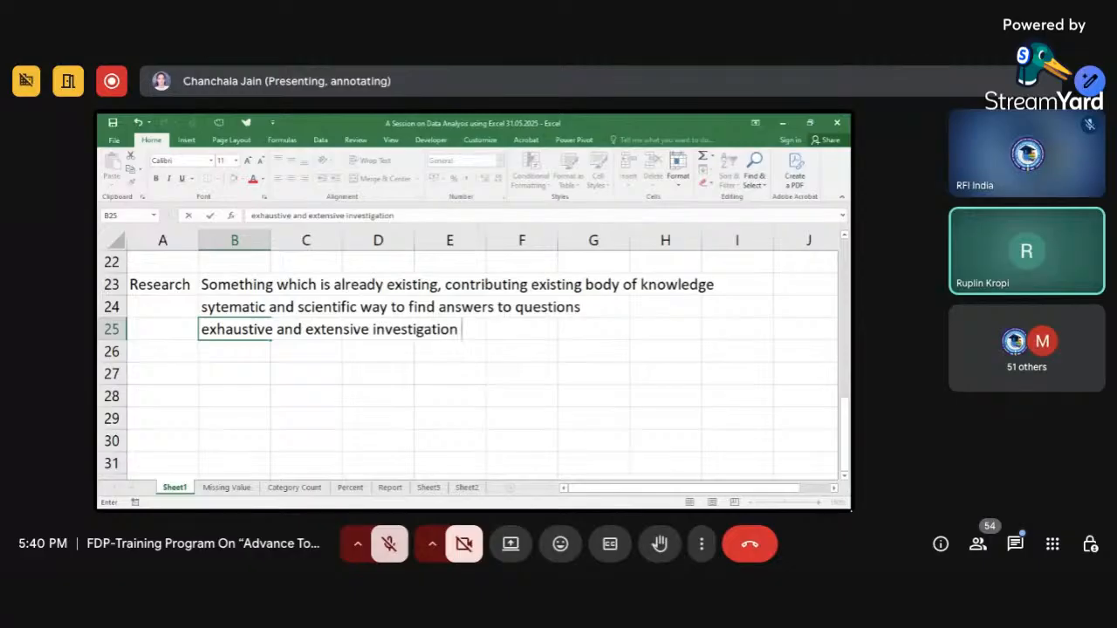
type(" of phenomena t")
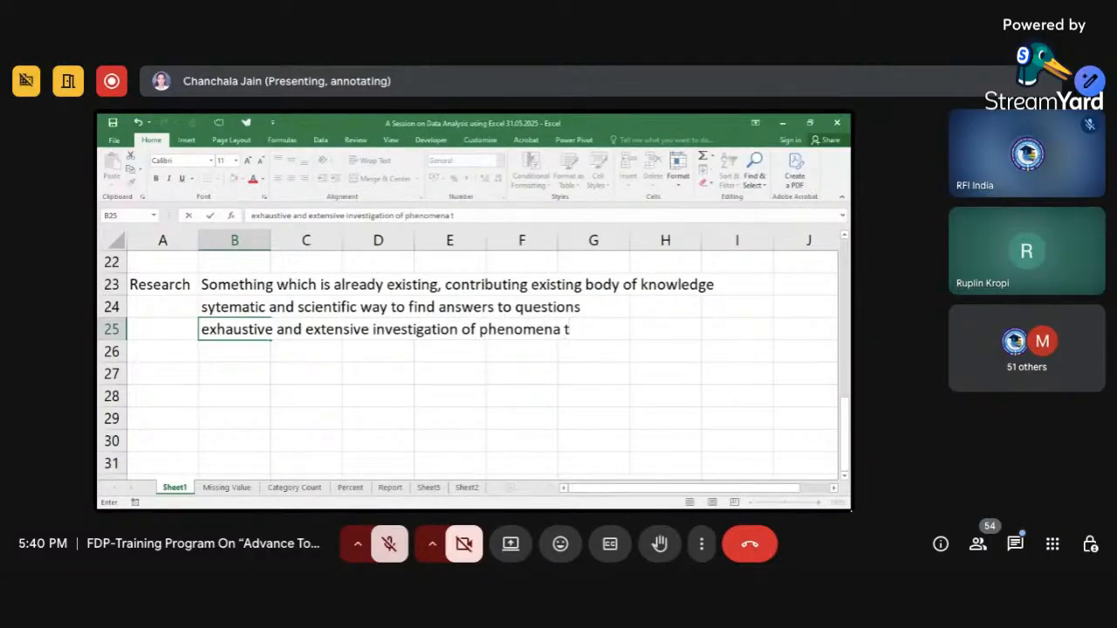
type("o advance ")
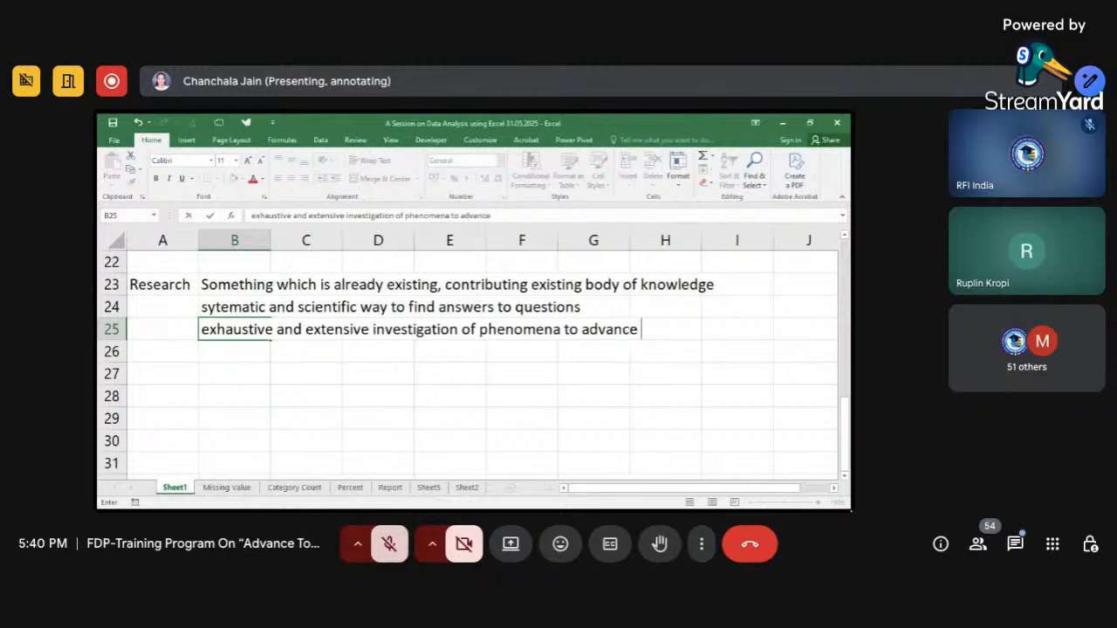
type("the knowle")
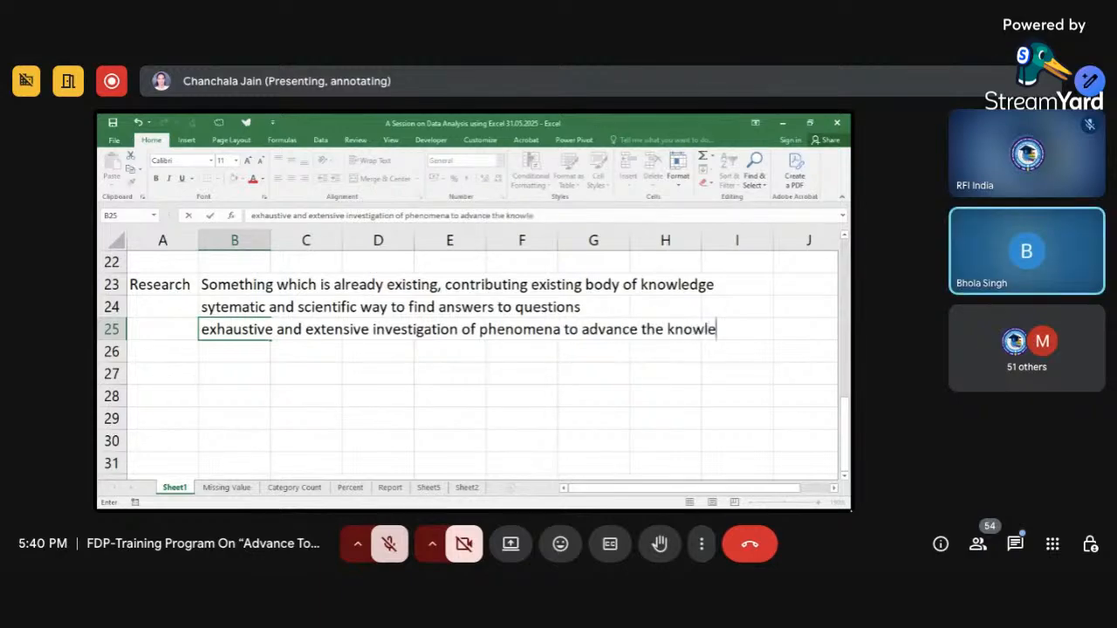
type("dge")
key("ctrl+Return")
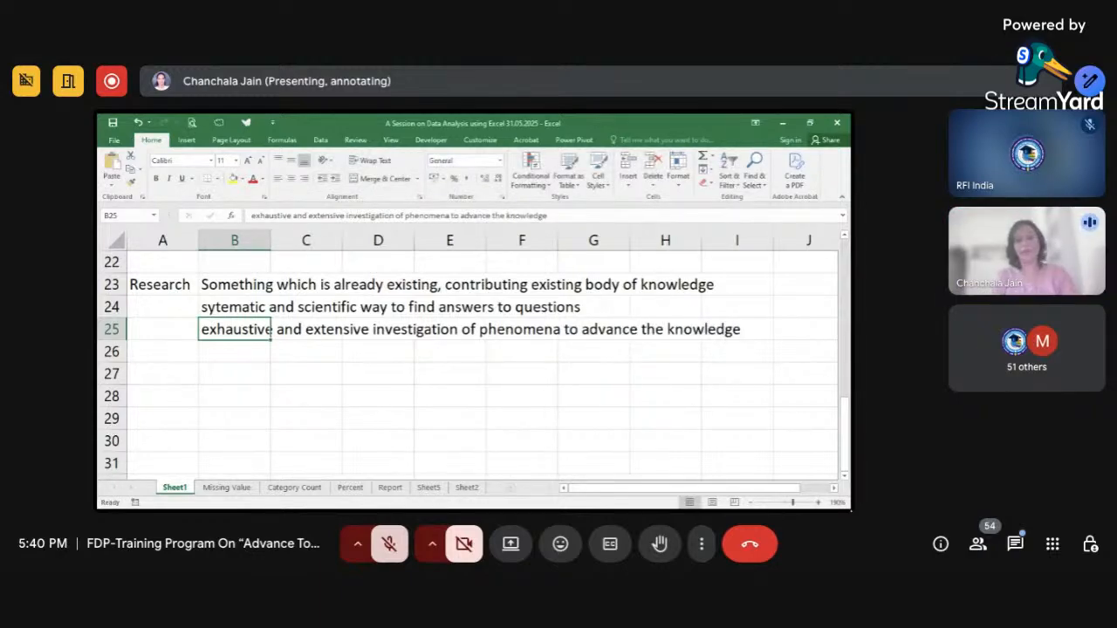
key("Return")
key("alt+Tab")
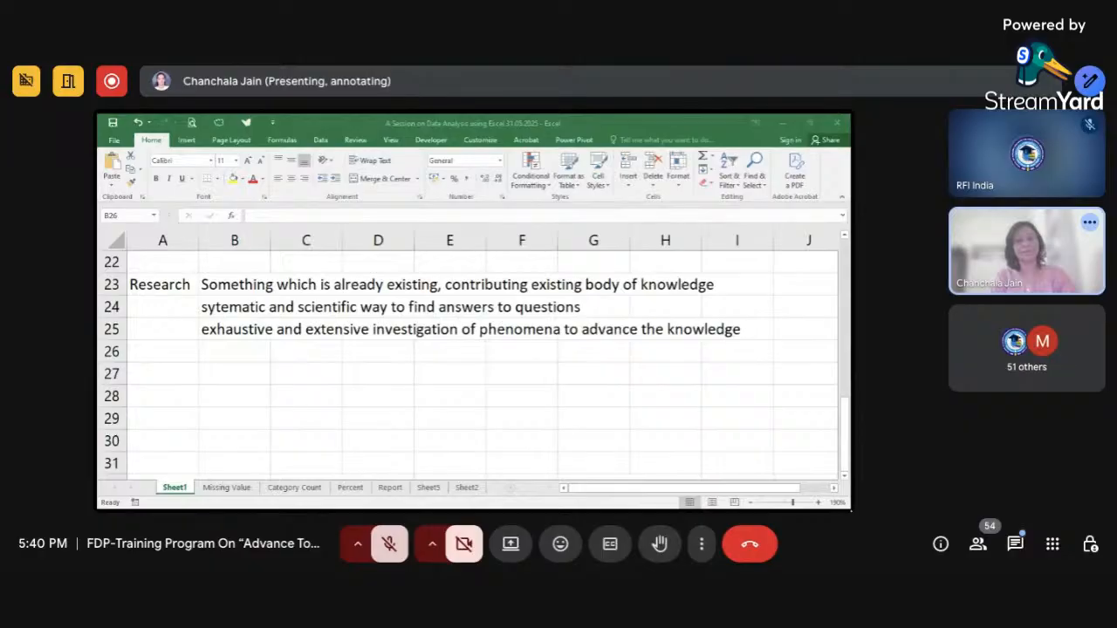
key("alt+Tab")
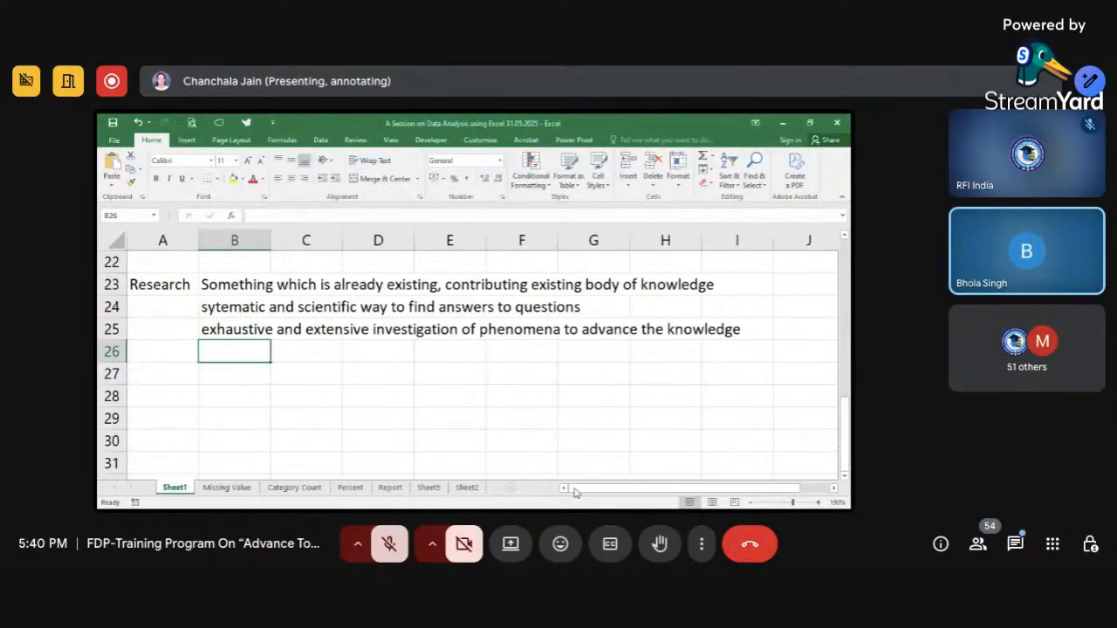
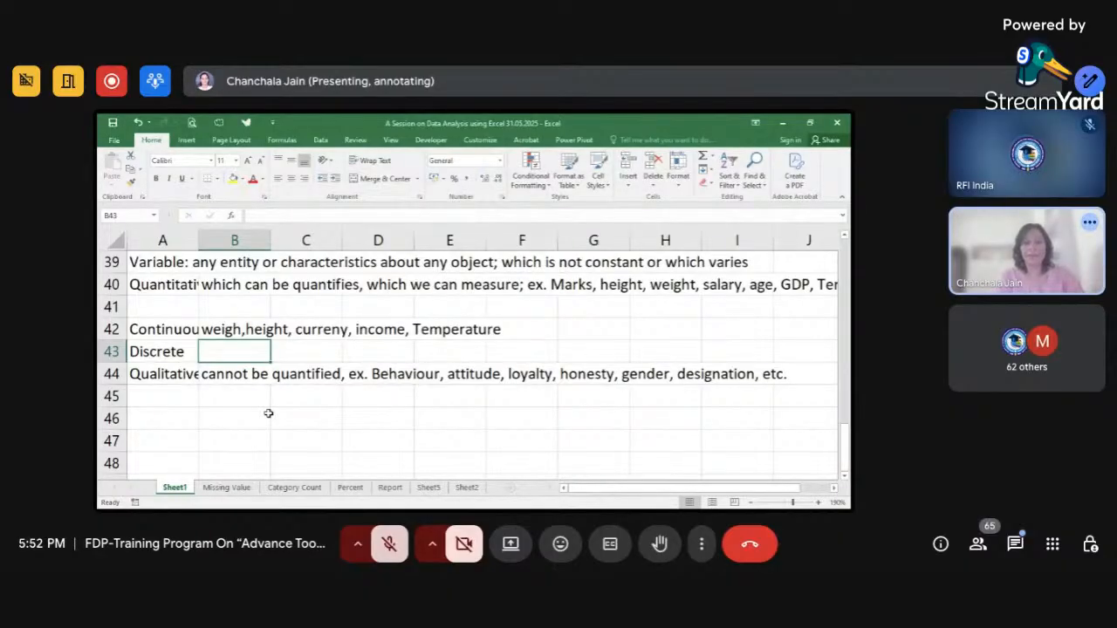
- Enter the example "no. of students in class" in cell B43, beside the Discrete label
type("no. of")
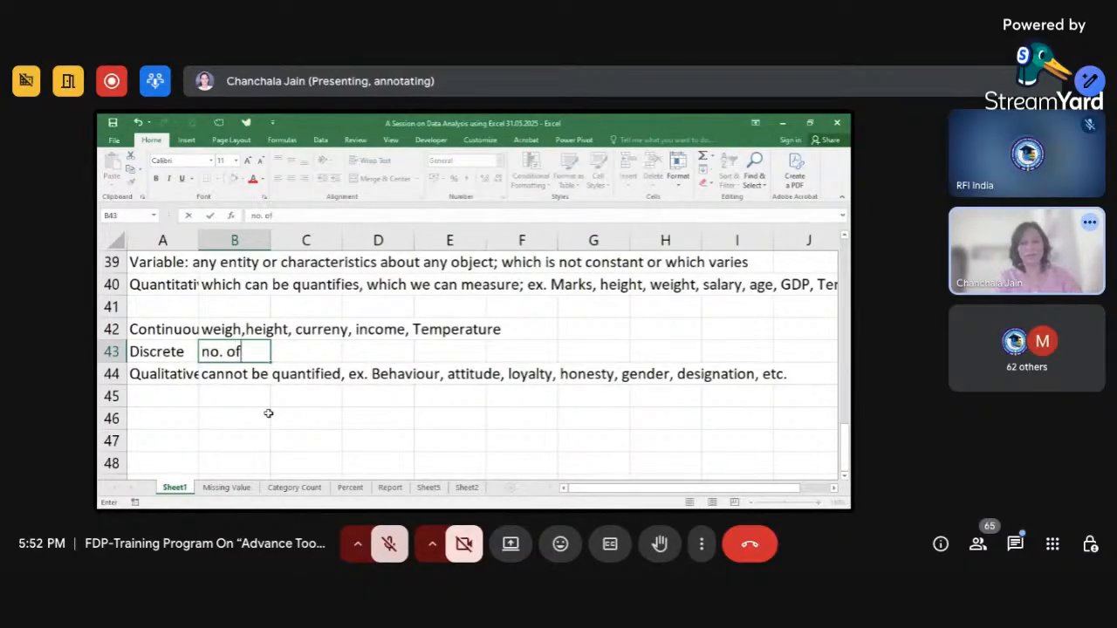
type(" students in cla")
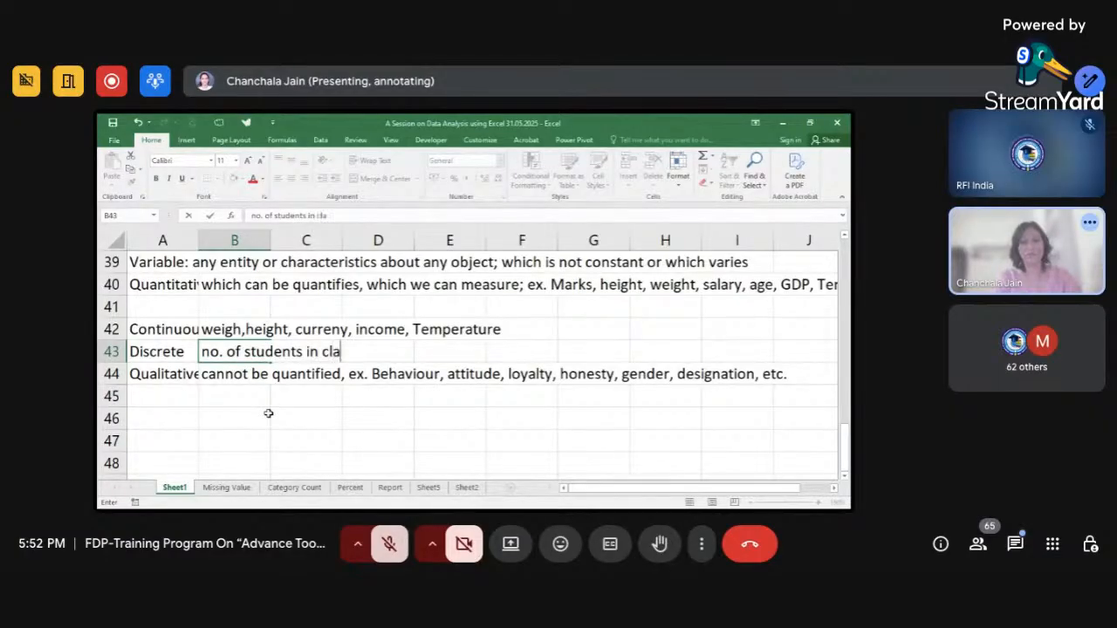
type("ss")
left_click(192, 445)
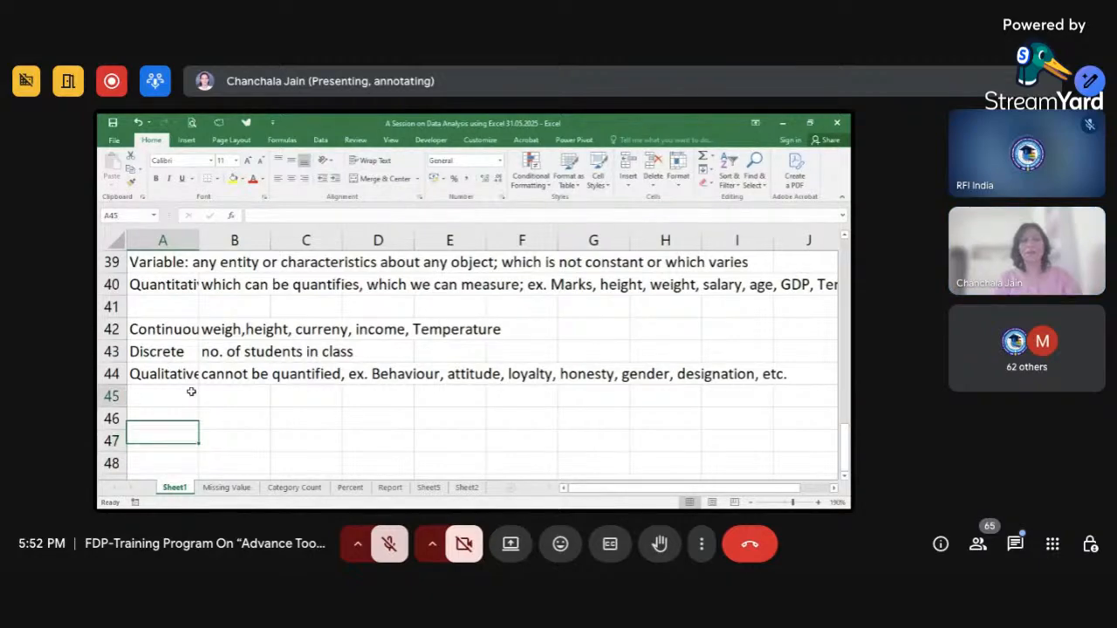
- Enter the label "Categorical" in cell A45, below the Qualitative row
left_click(191, 391)
scroll(191, 392, "down", 1)
scroll(191, 392, "down", 1)
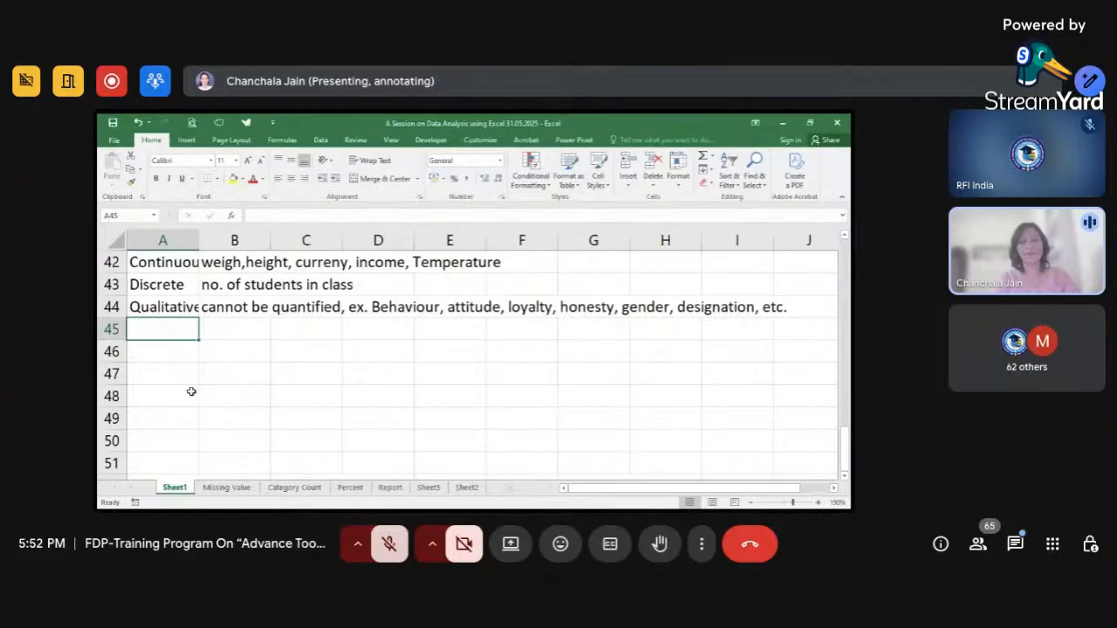
type("Ca")
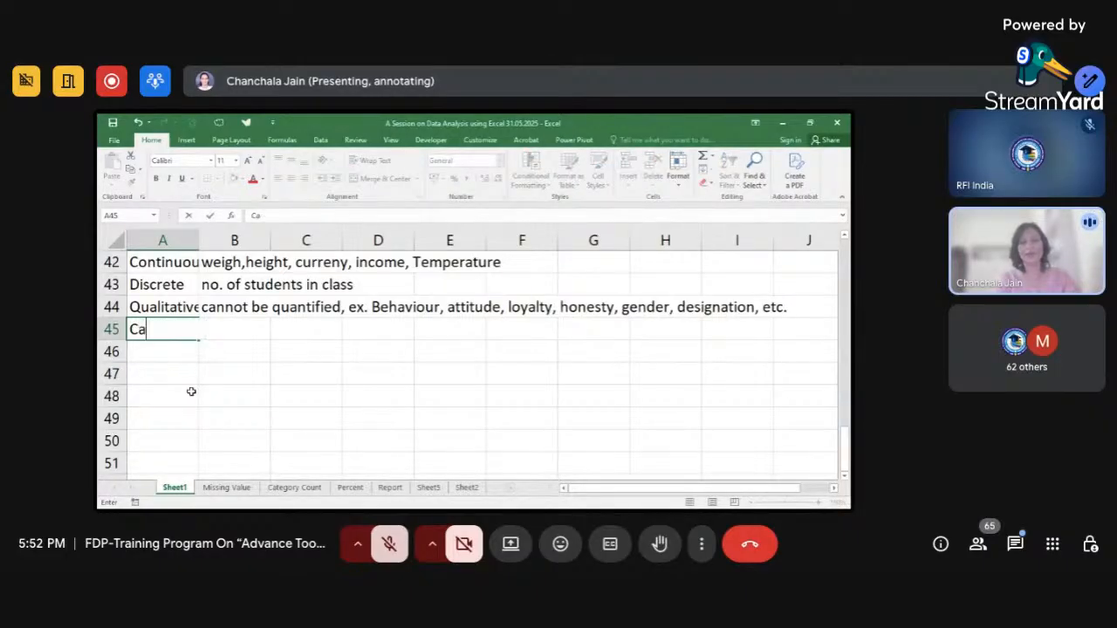
type("tegorical")
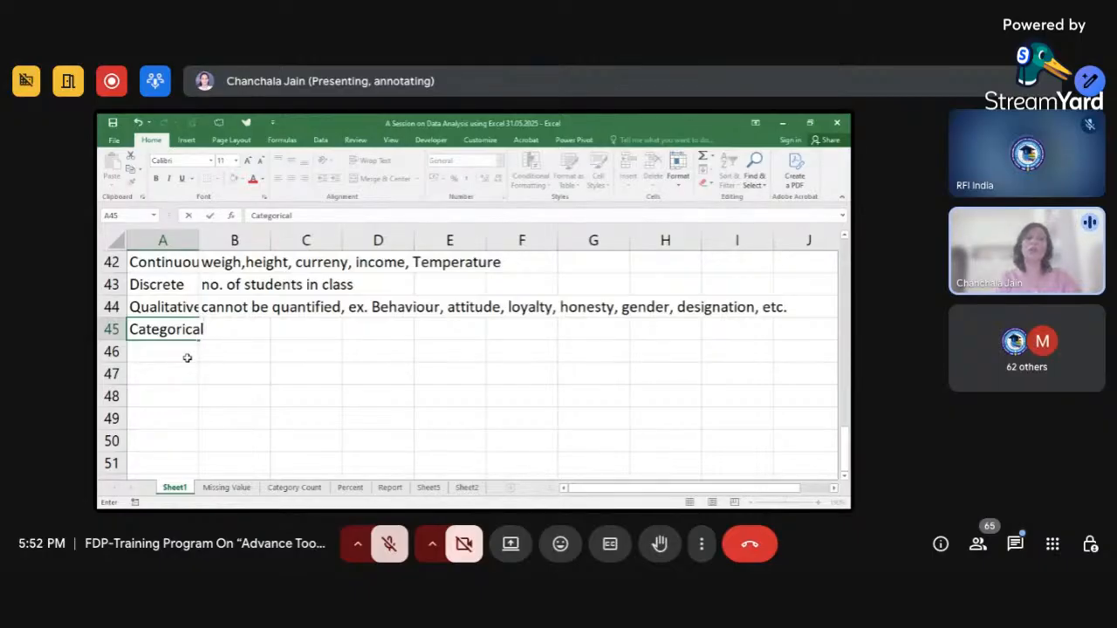
left_click(186, 357)
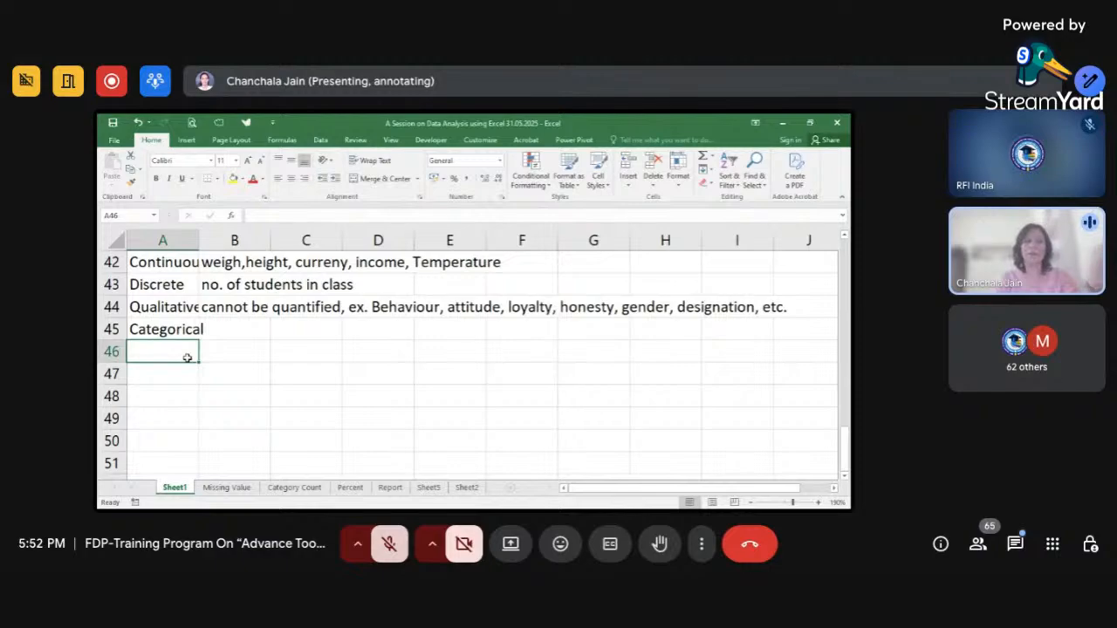
- Enter the labels "Independent" in cell A46 and "Dependent" in cell A47, below Categorical
scroll(187, 357, "up", 1)
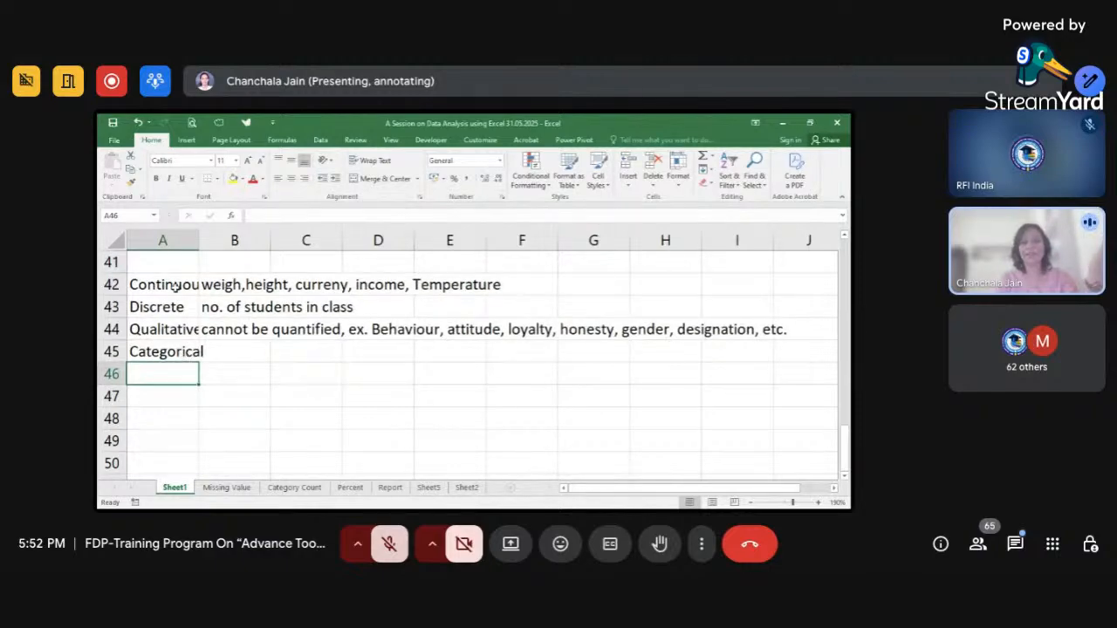
scroll(174, 287, "up", 1)
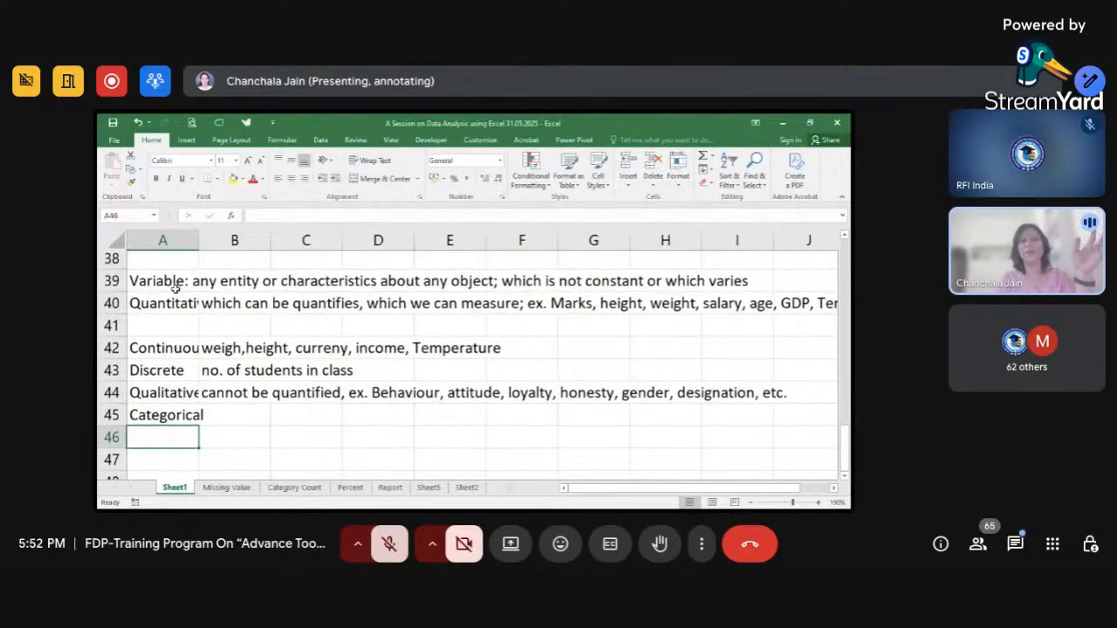
scroll(174, 289, "down", 1)
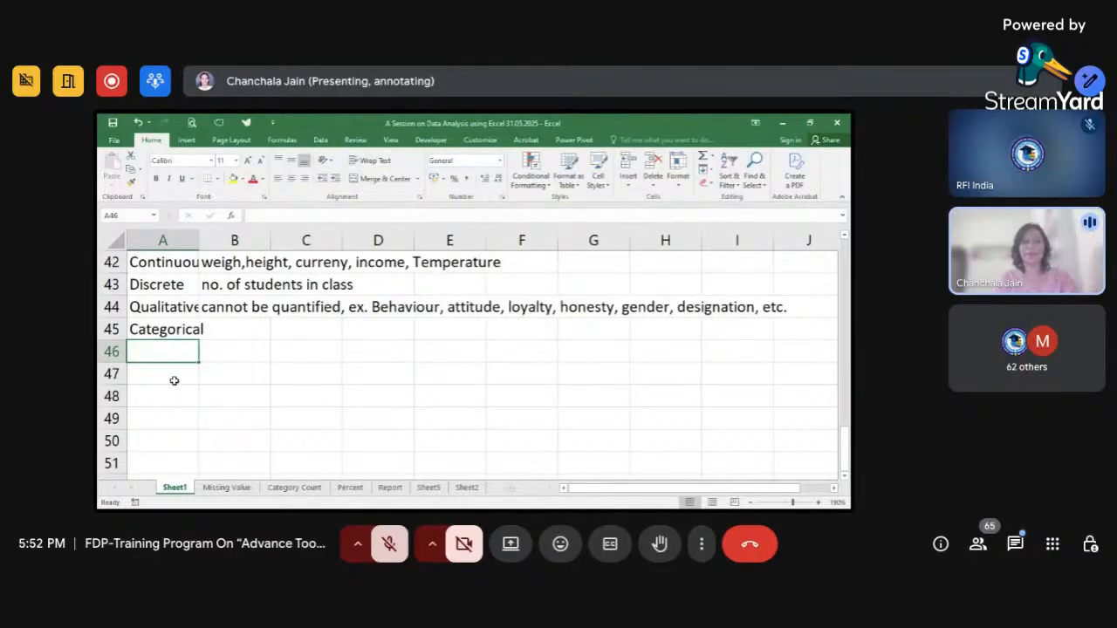
type("Indep")
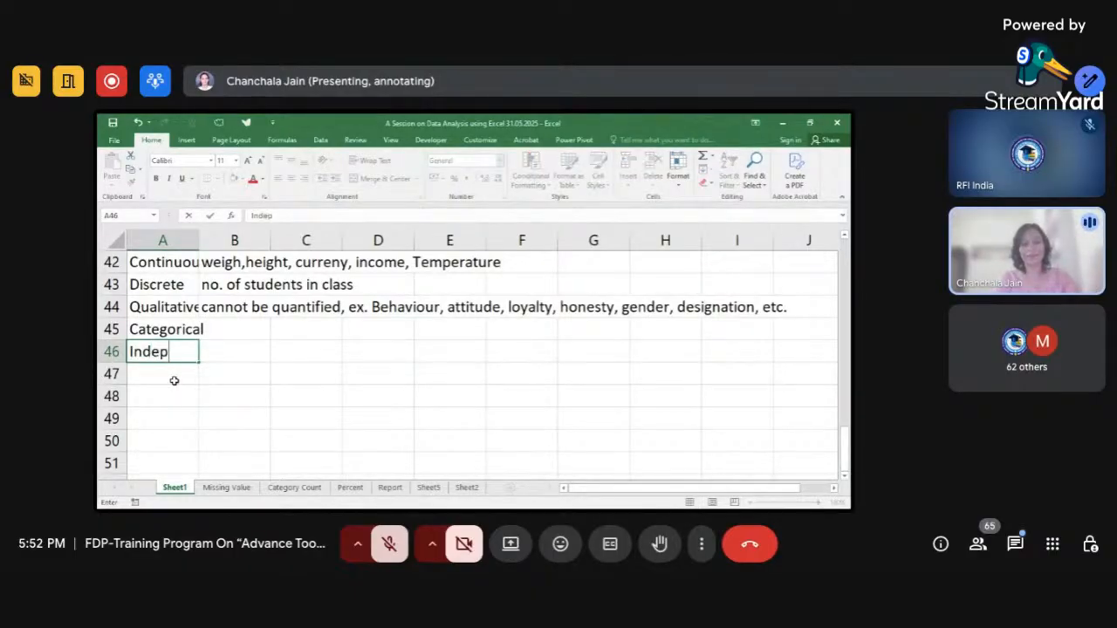
type("endent")
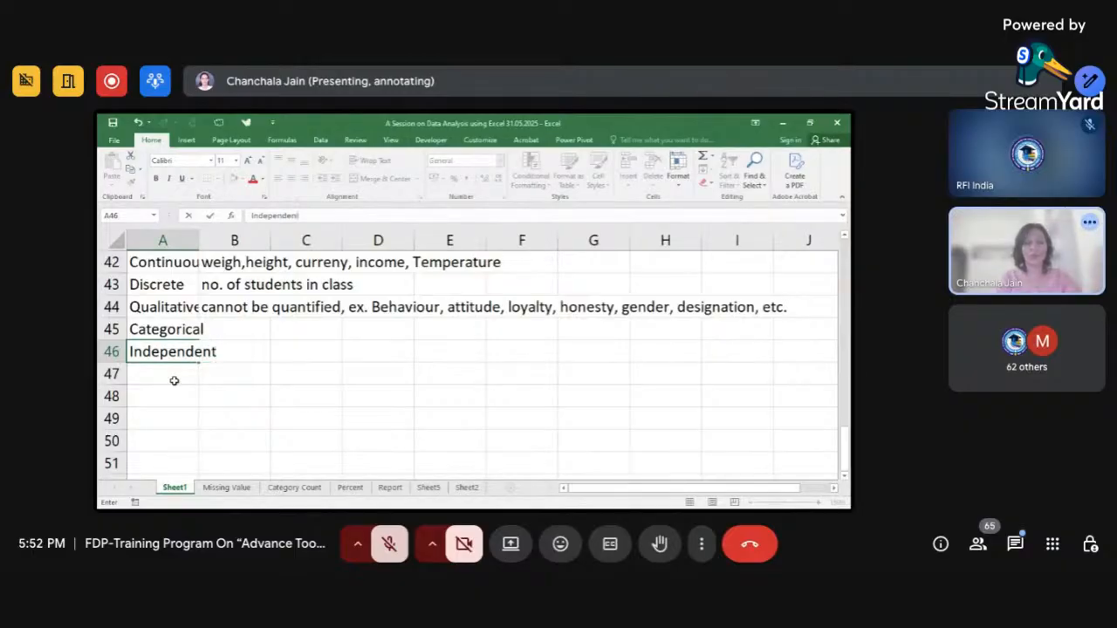
key("Return")
type("Depe")
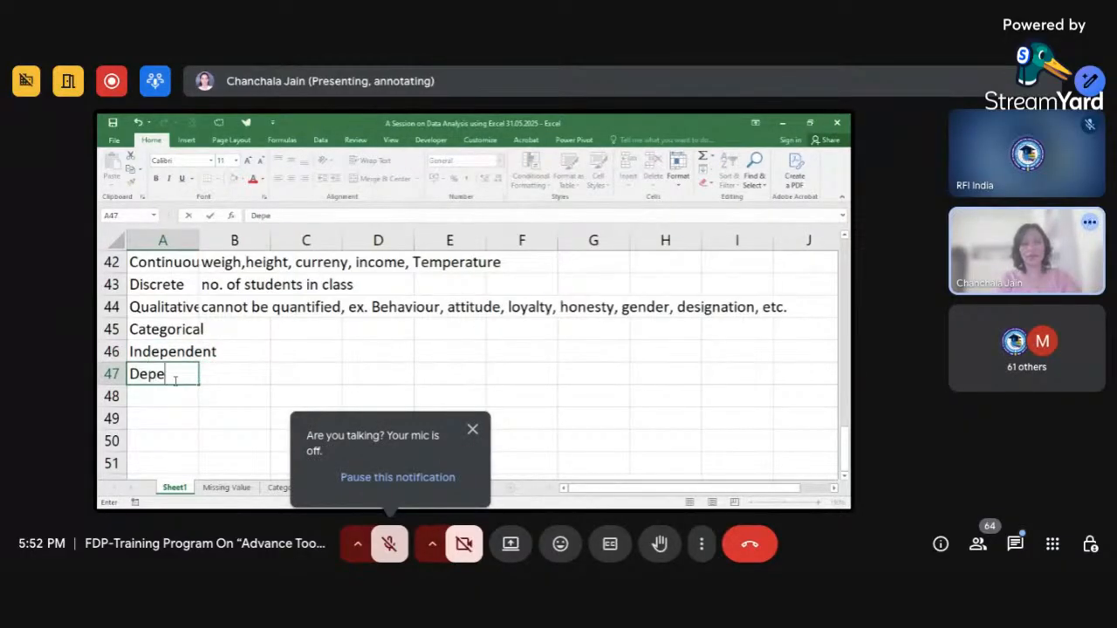
type("ndent")
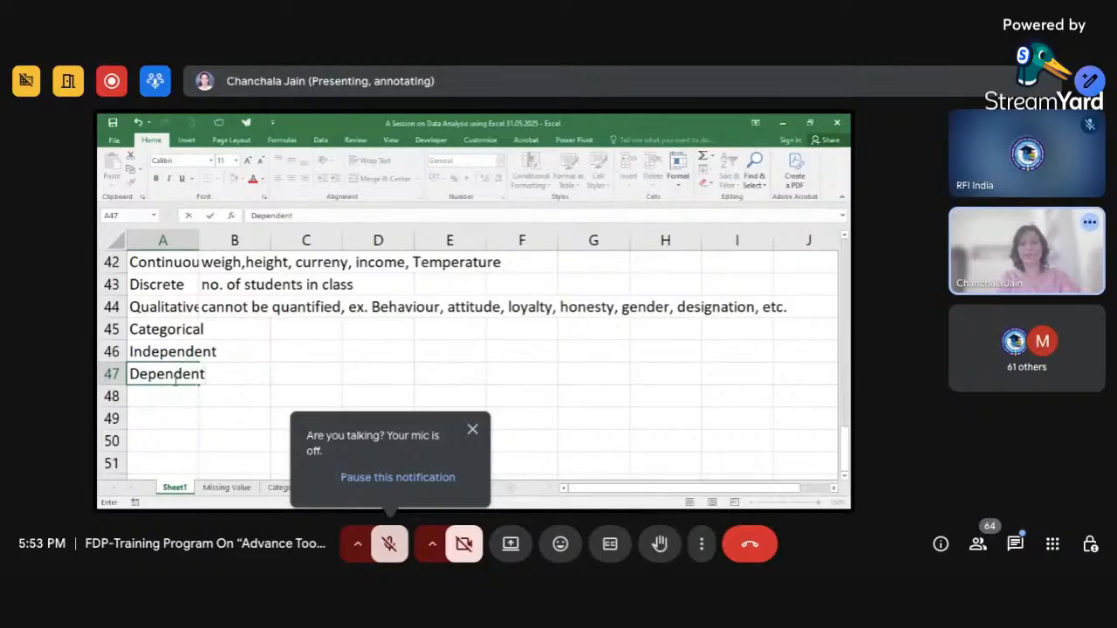
key("Tab")
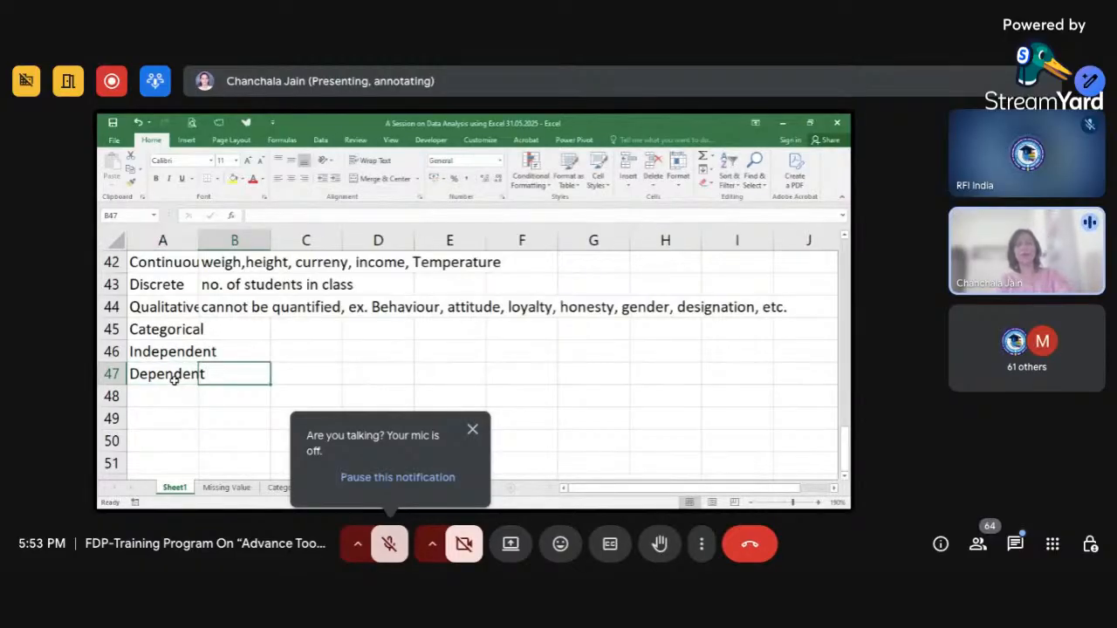
- Enter the examples "Demand-Price, GDP-Export," in cell B47, beside the Dependent label
left_click(233, 355)
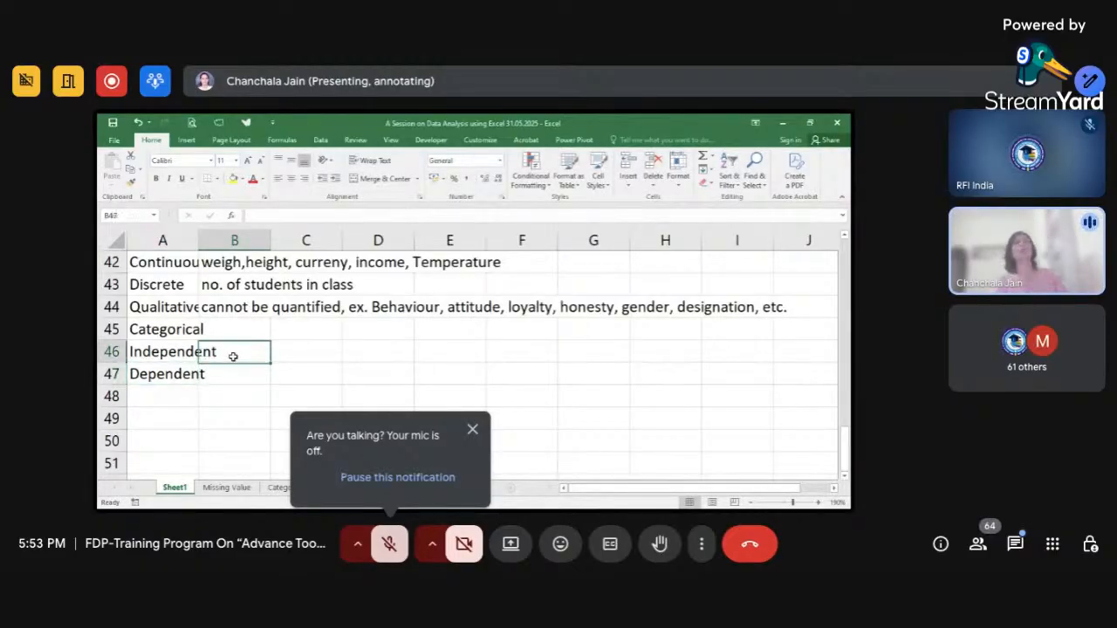
left_click(187, 350)
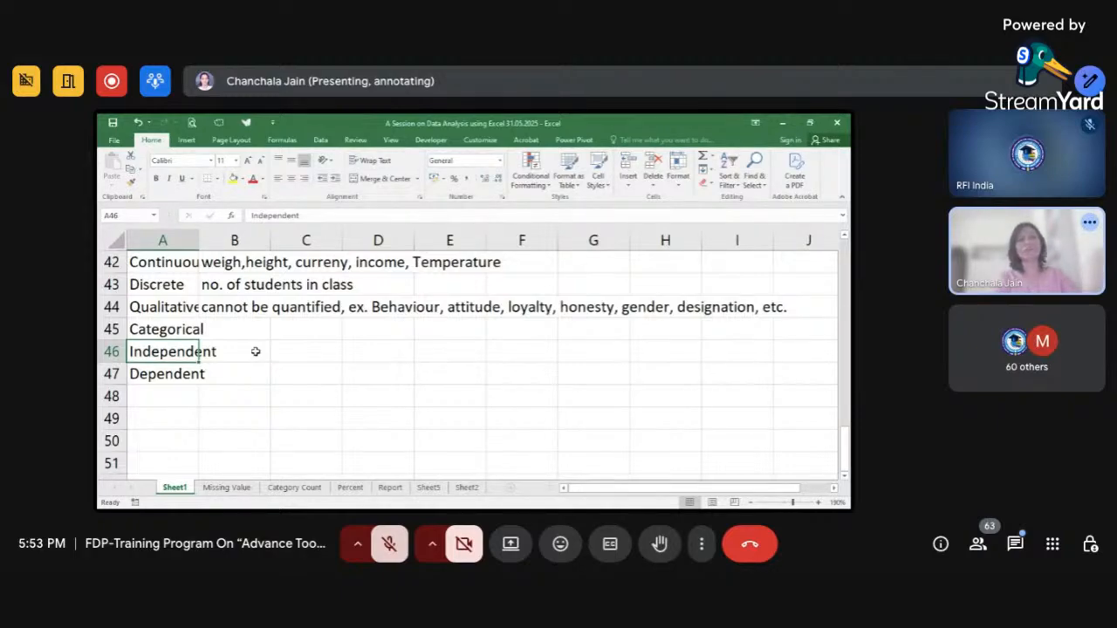
left_click(259, 363)
type("Eemad")
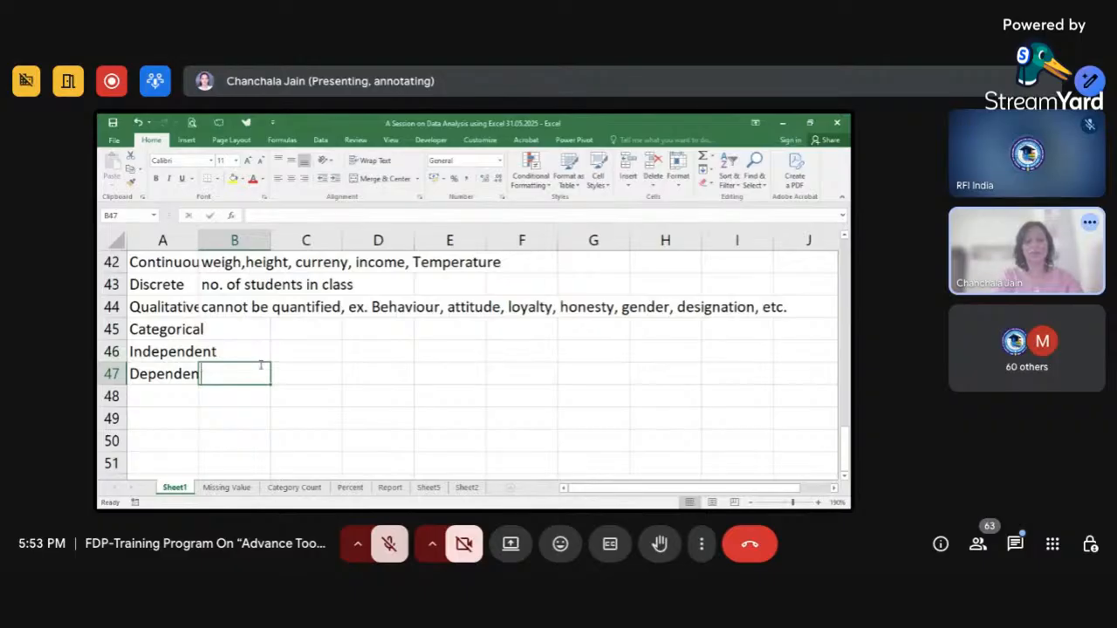
key("BackSpace")
key("BackSpace")
key("BackSpace")
key("BackSpace")
key("BackSpace")
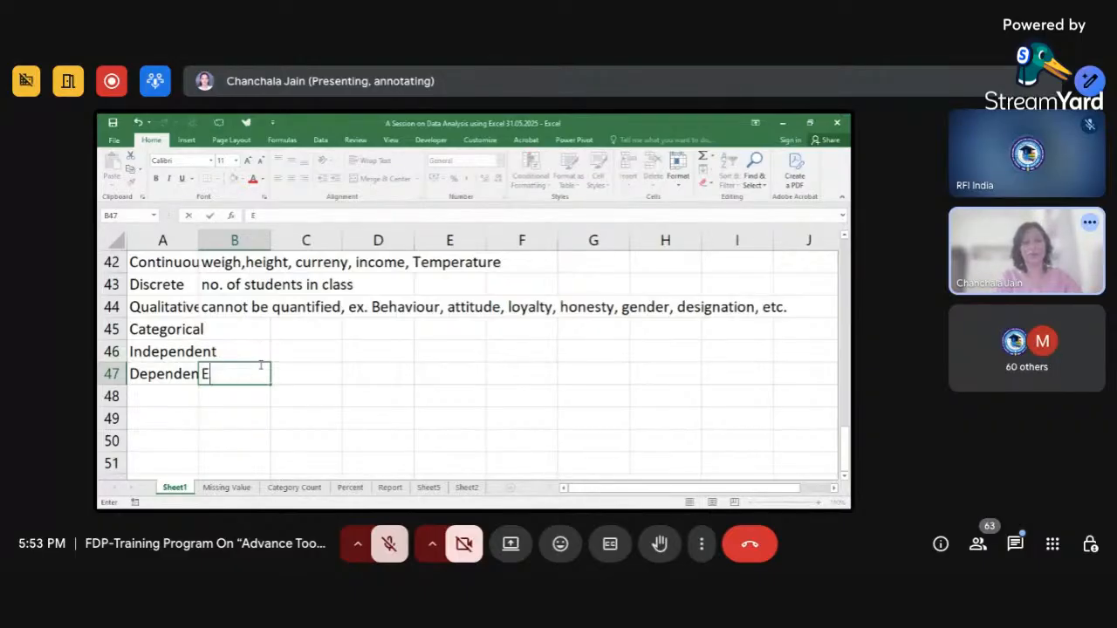
type("Demand")
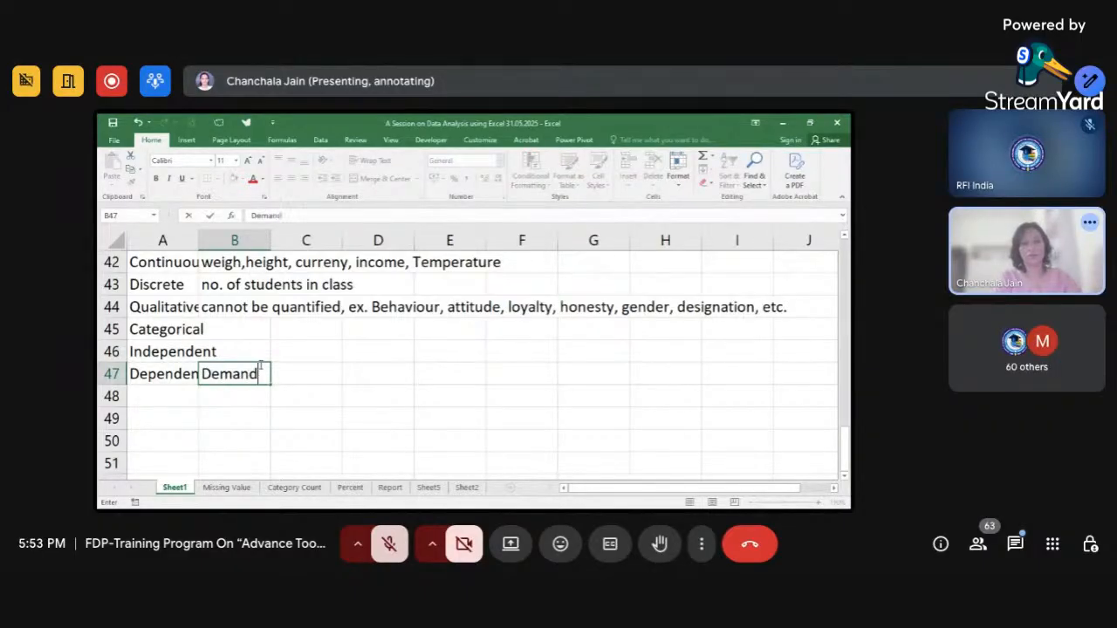
type("-")
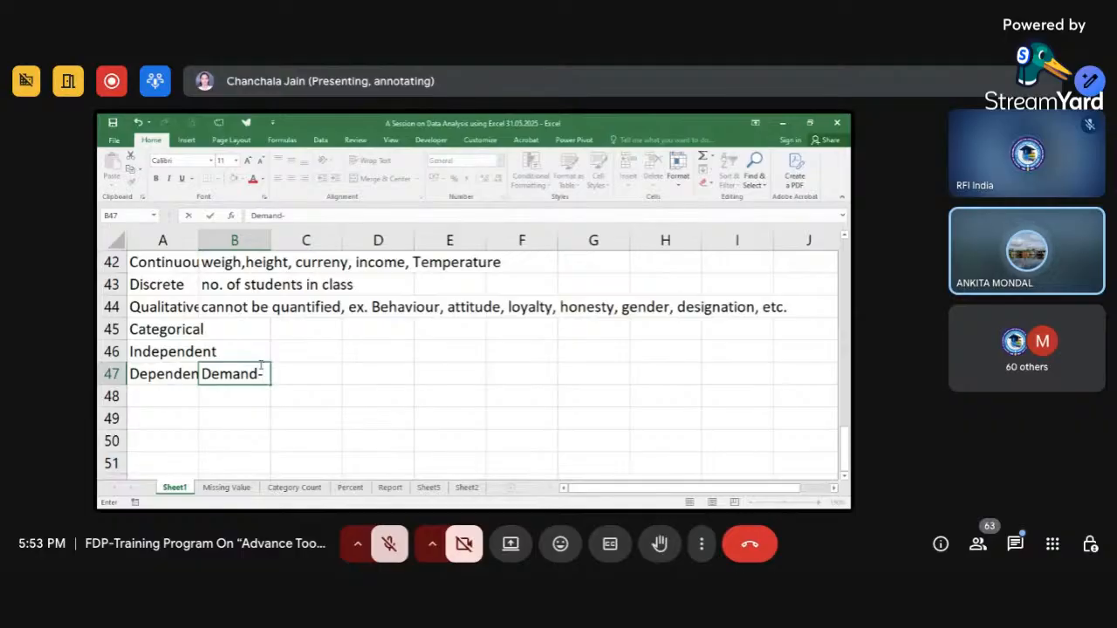
type("Price")
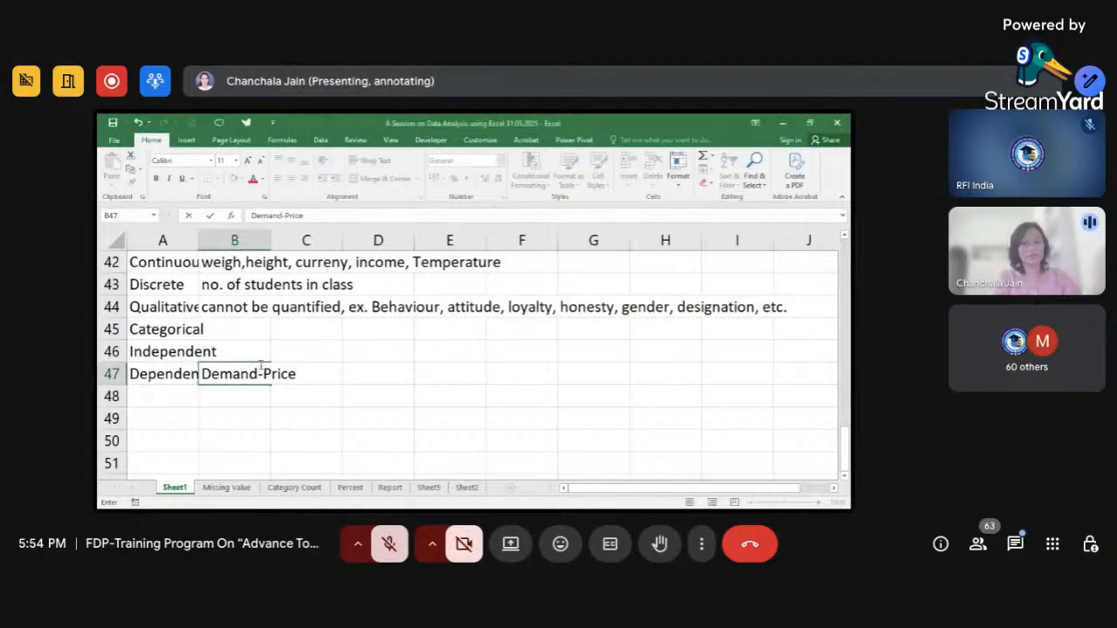
type(", GDP")
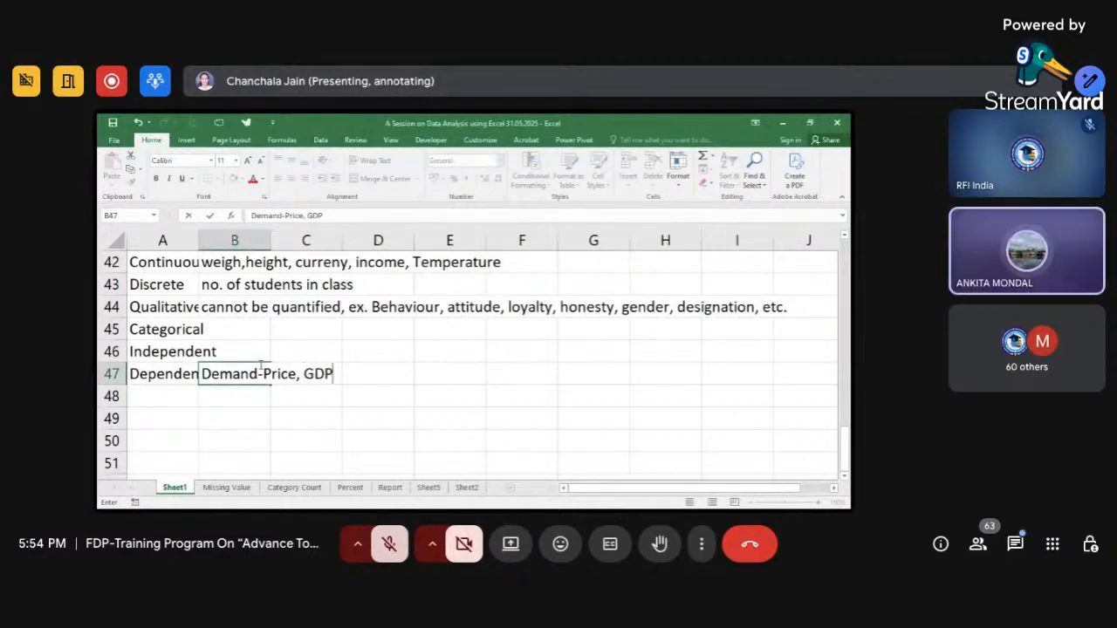
type("-Export")
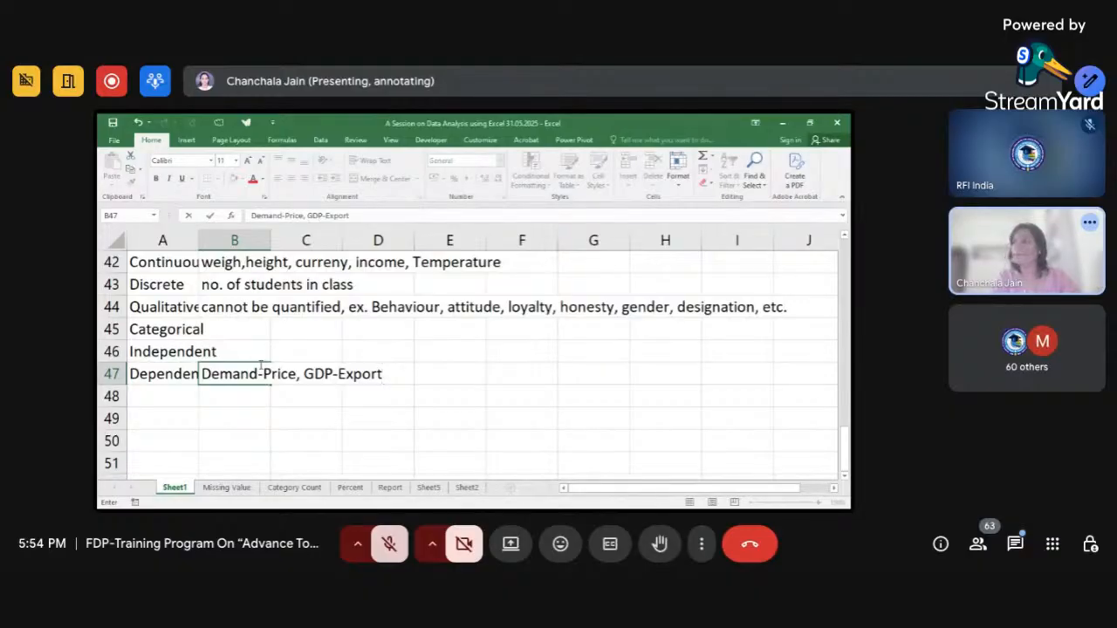
type(",")
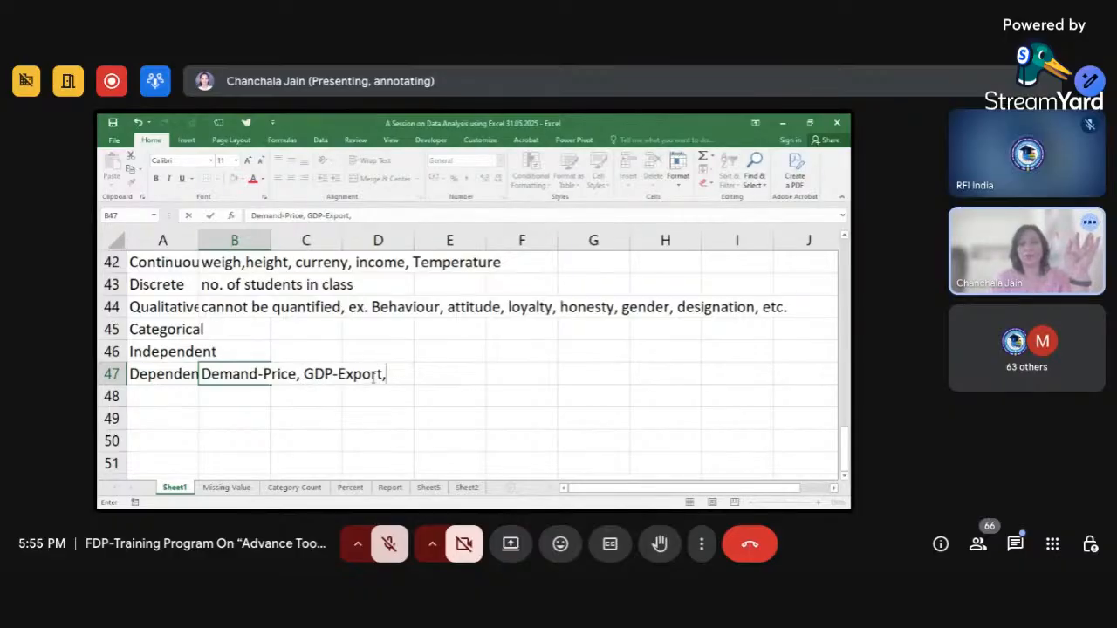
left_click(293, 400)
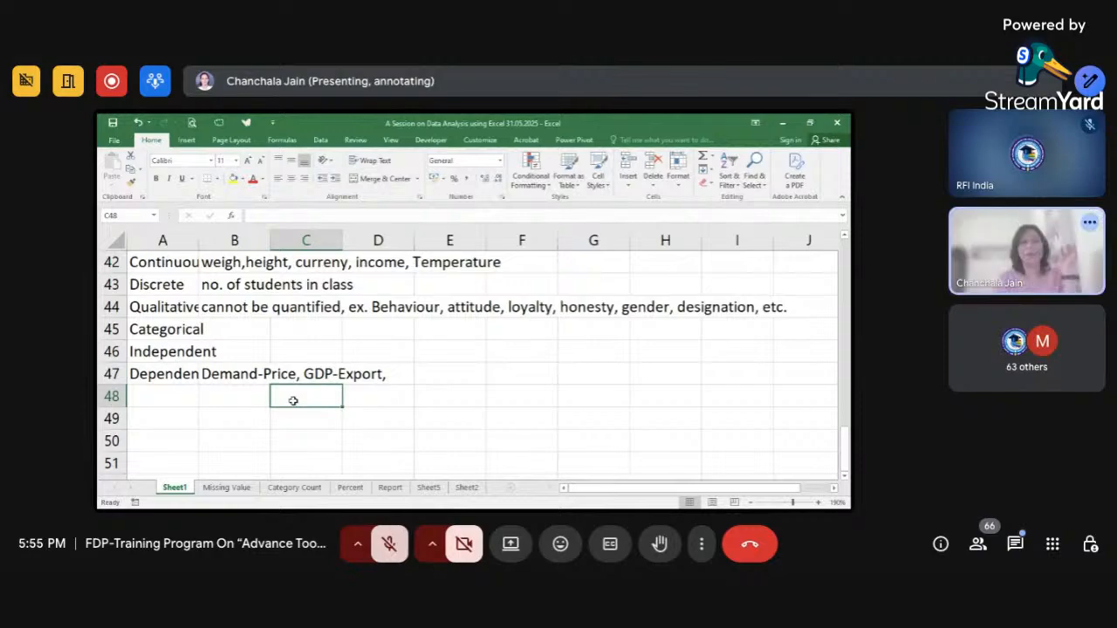
- Enter the heading "Measurement Scales" in cell A49, leaving one blank row below the Dependent row
scroll(293, 401, "up", 1)
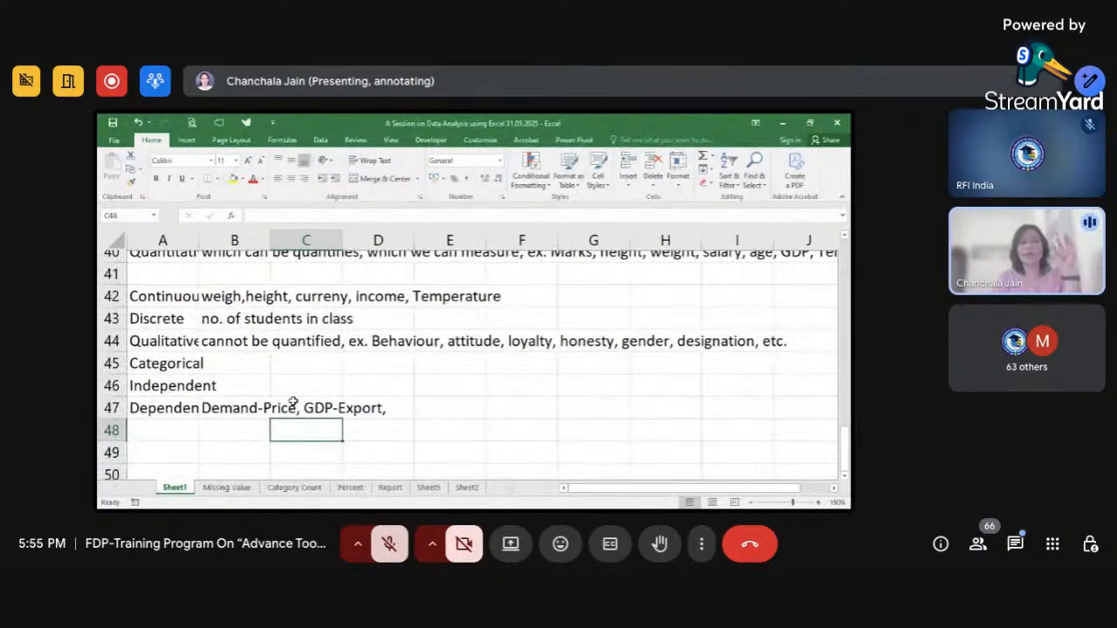
scroll(293, 402, "down", 1)
scroll(293, 400, "down", 1)
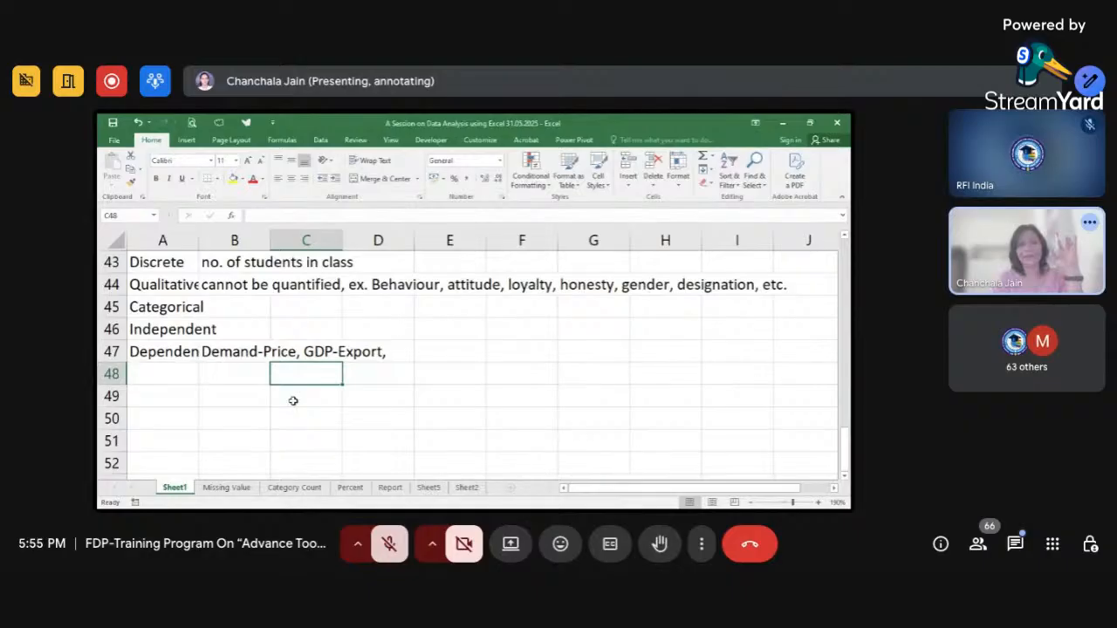
scroll(293, 400, "down", 1)
left_click(190, 374)
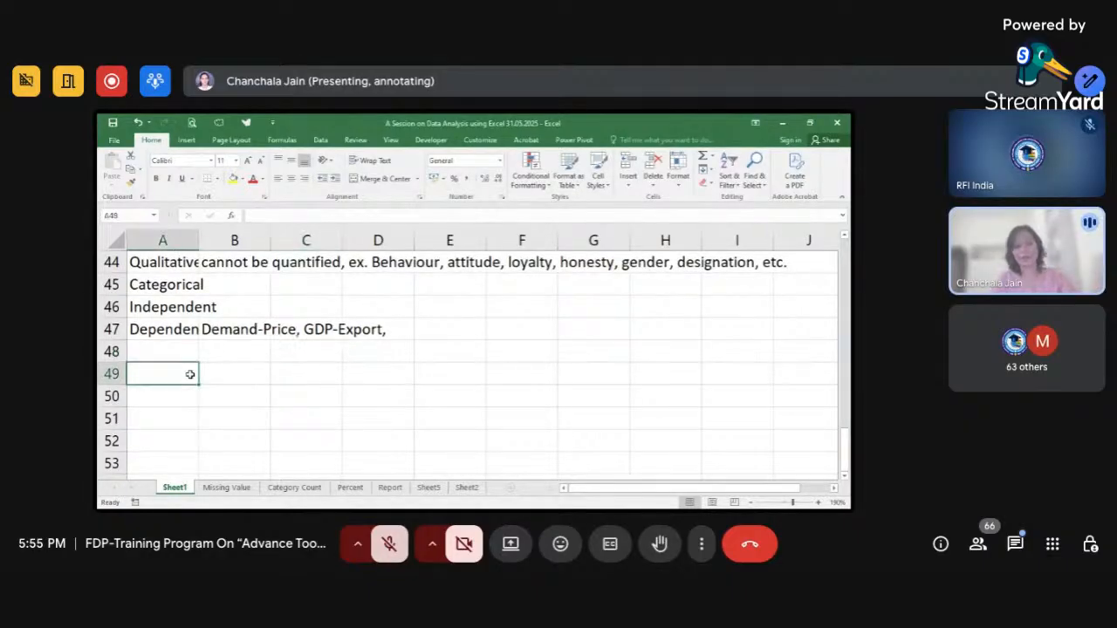
type("Mes")
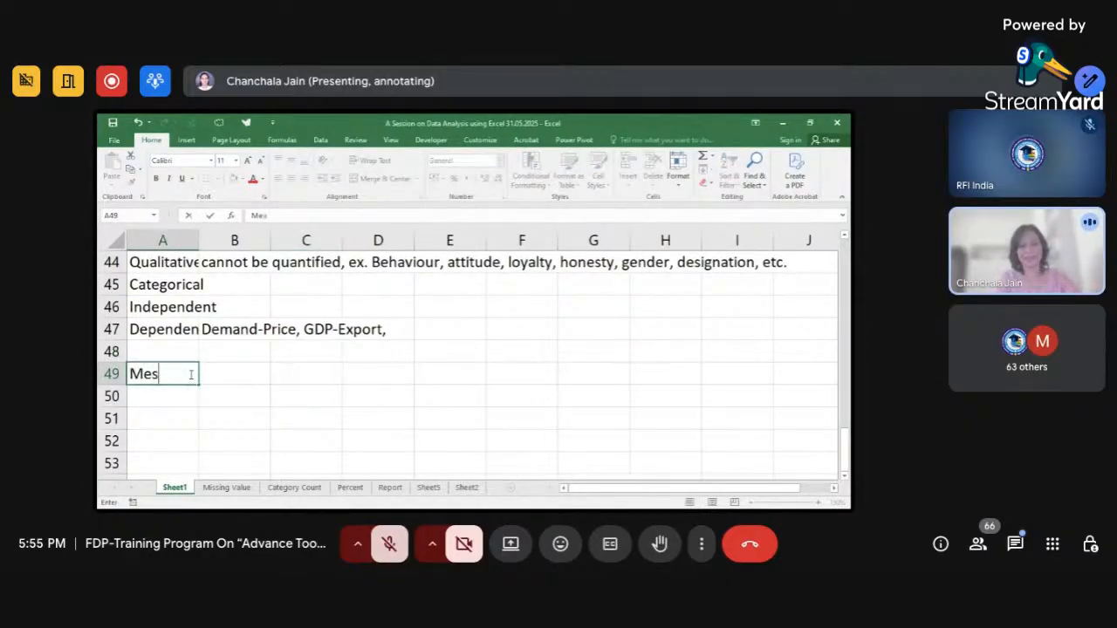
key("BackSpace")
type("a")
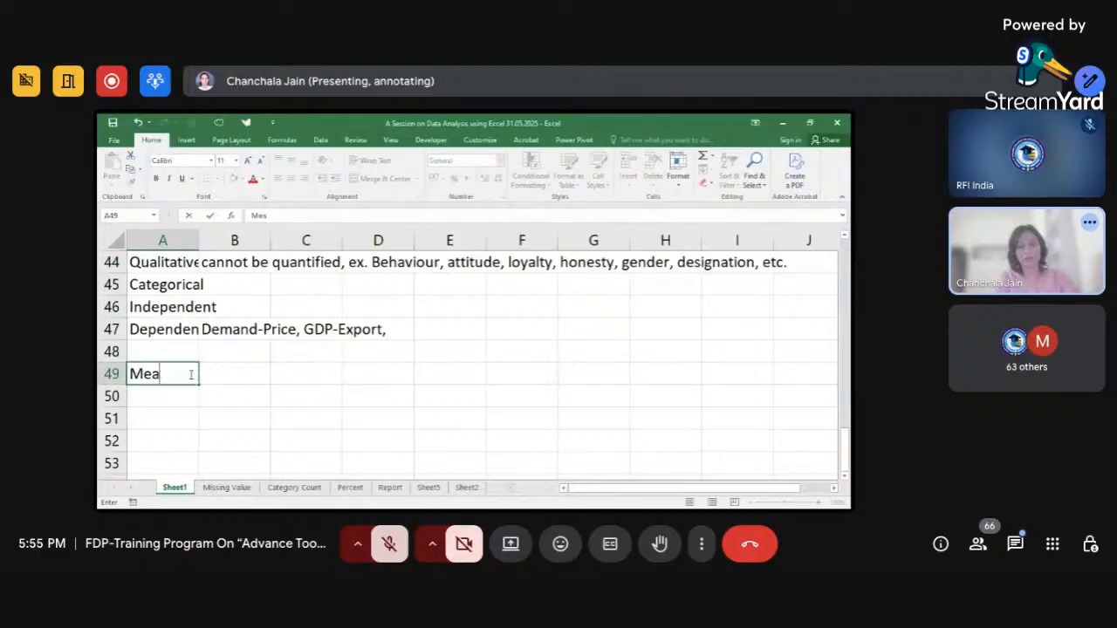
type("suremenr")
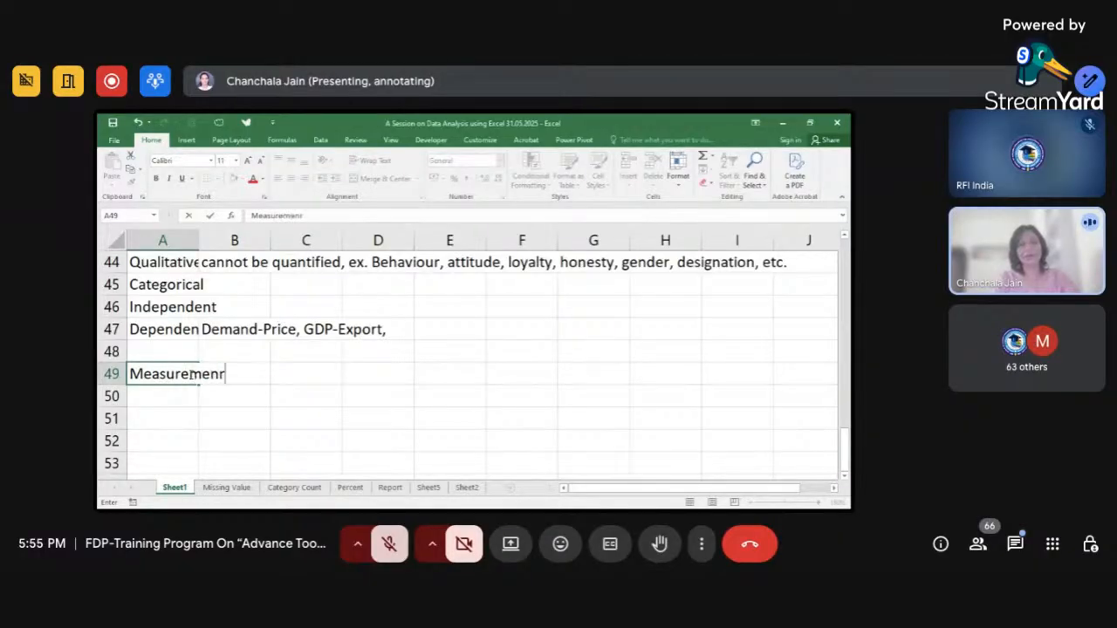
key("BackSpace")
type("t Scale")
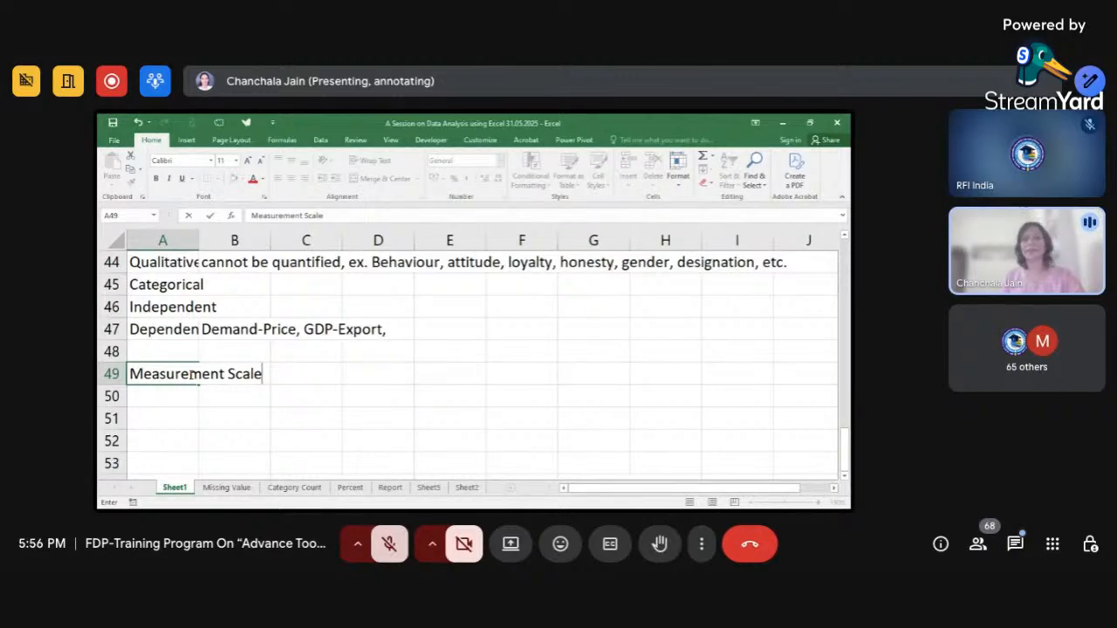
type("s")
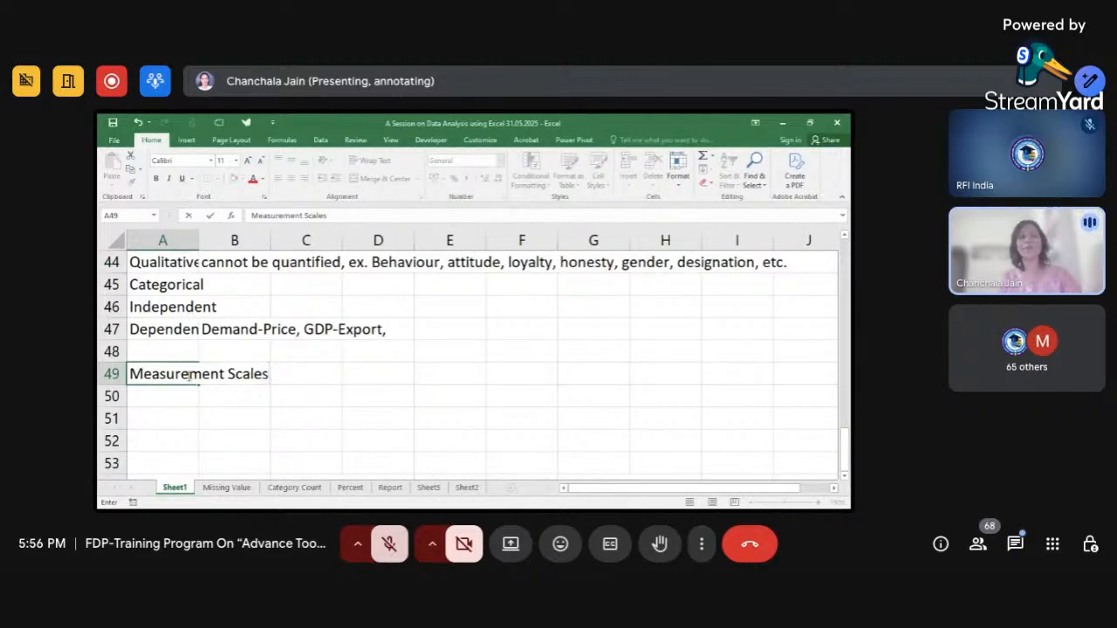
- List the scale types "Nominal", "Ordinal", "Interval" and "Ratio" in cells A50 to A53 under Measurement Scales
left_click(152, 402)
scroll(225, 401, "down", 1)
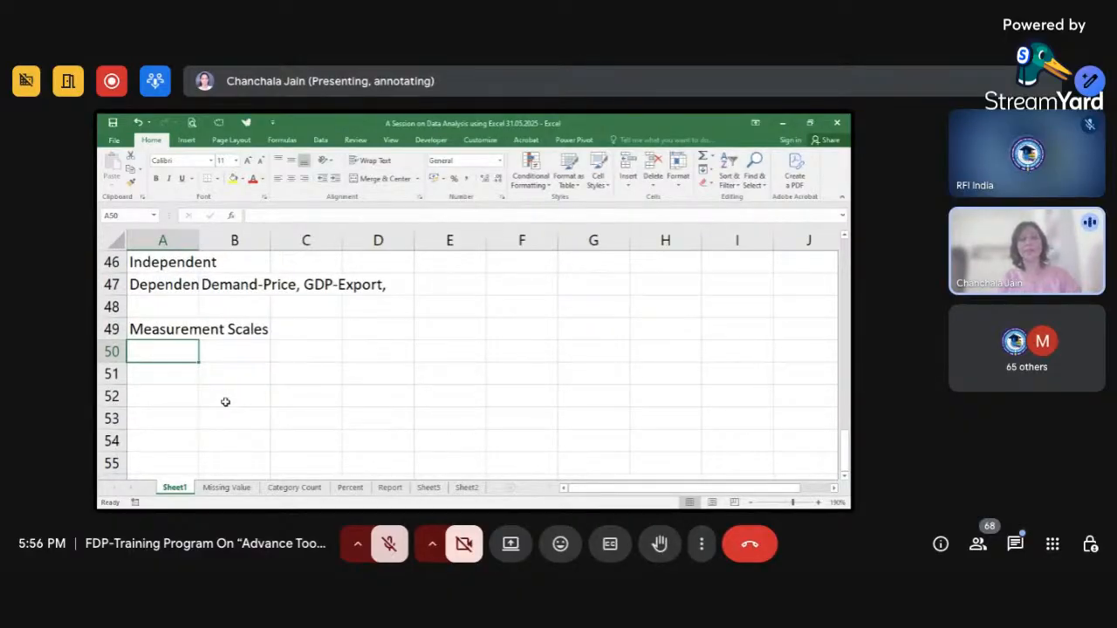
type("No")
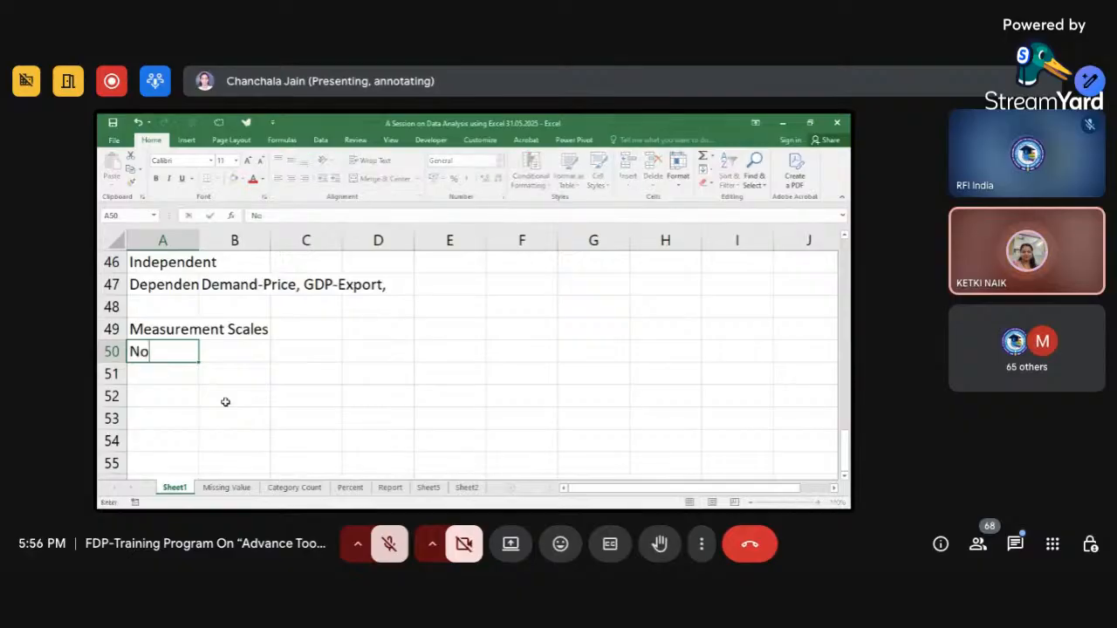
type("minal")
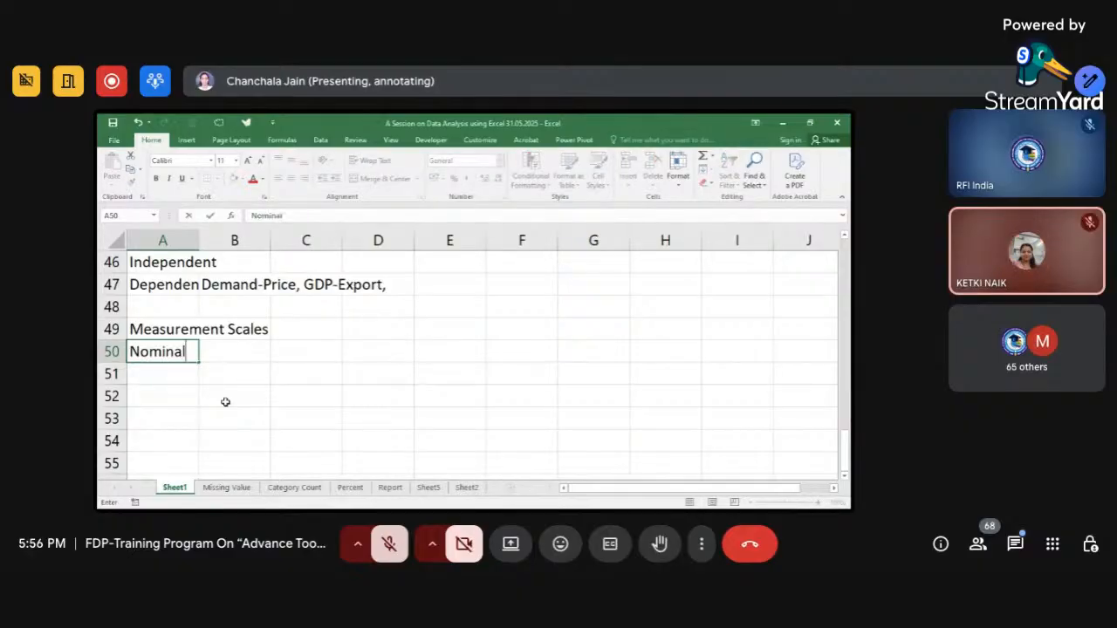
key("Return")
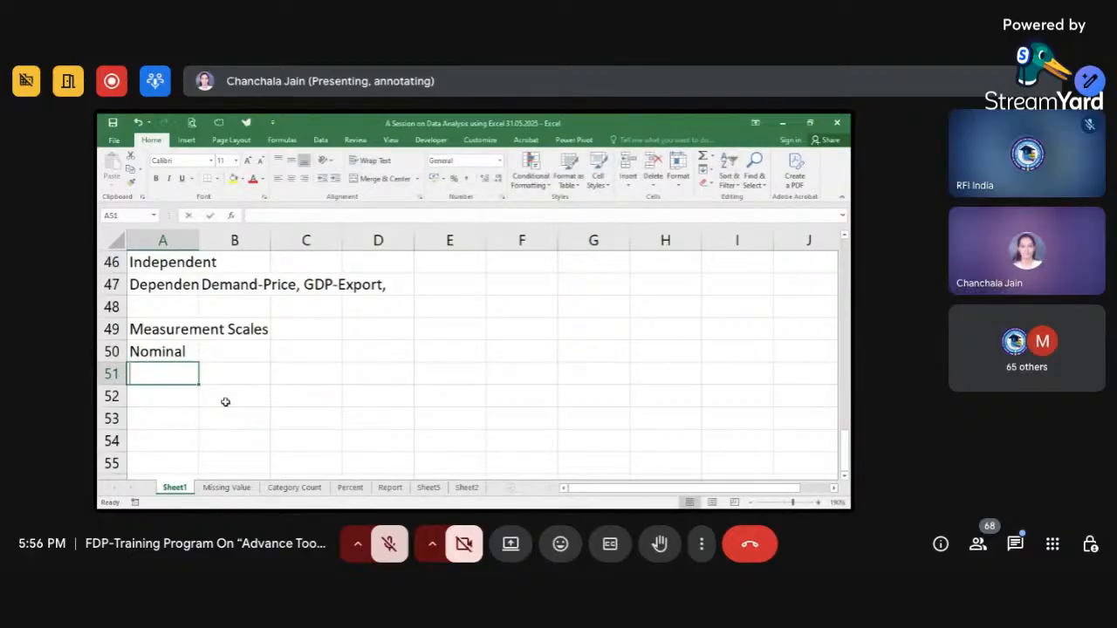
type("Ordinal")
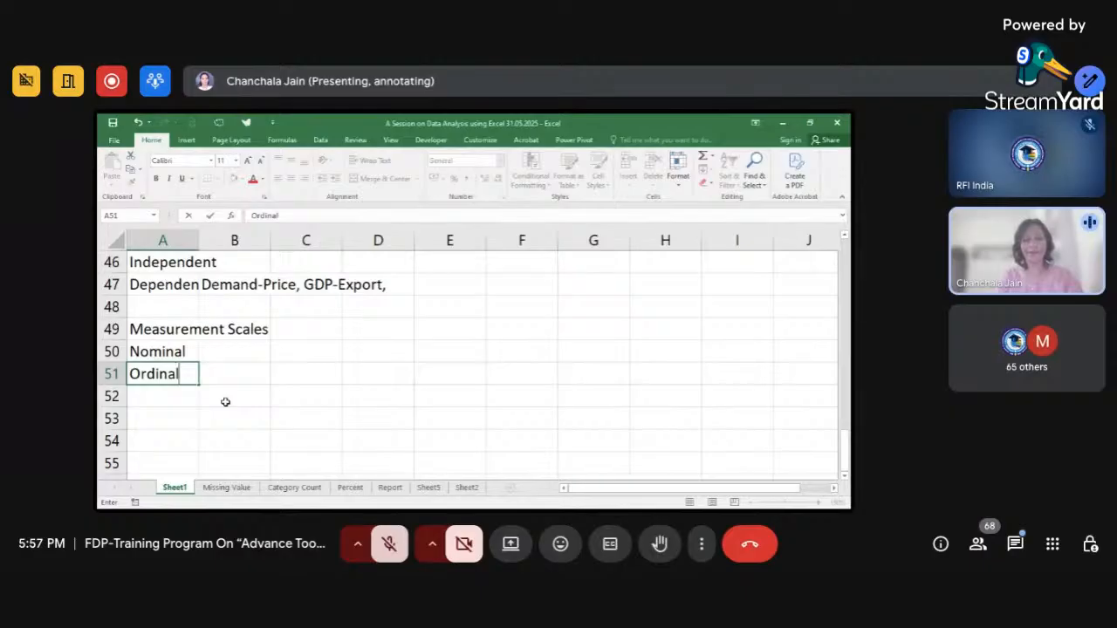
key("Return")
type("Interva;")
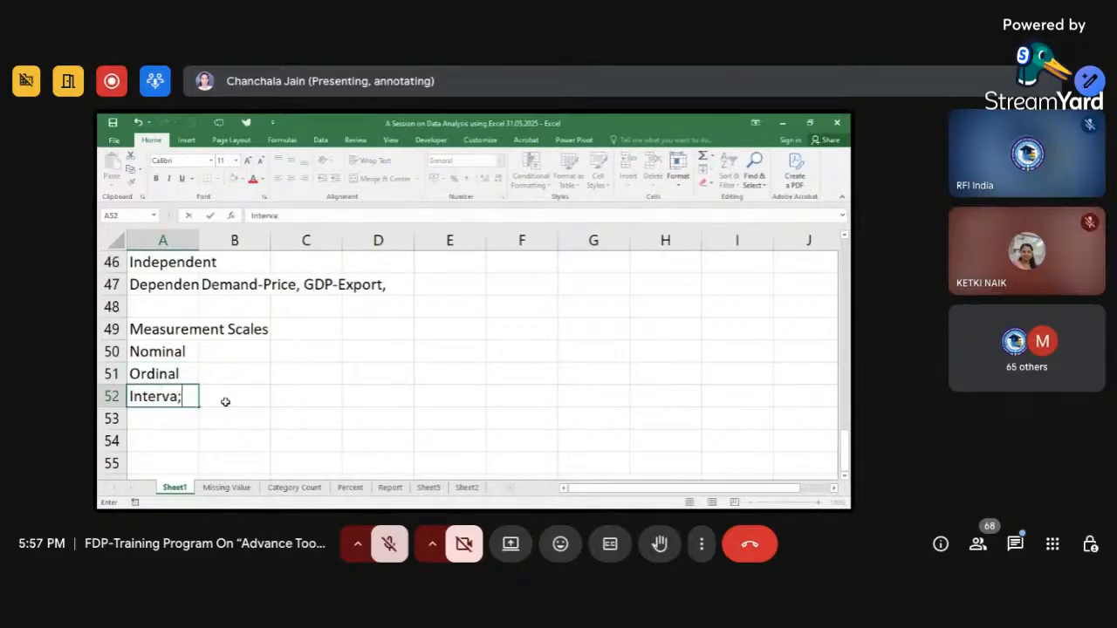
key("BackSpace")
type("l")
key("Return")
type("Ratio")
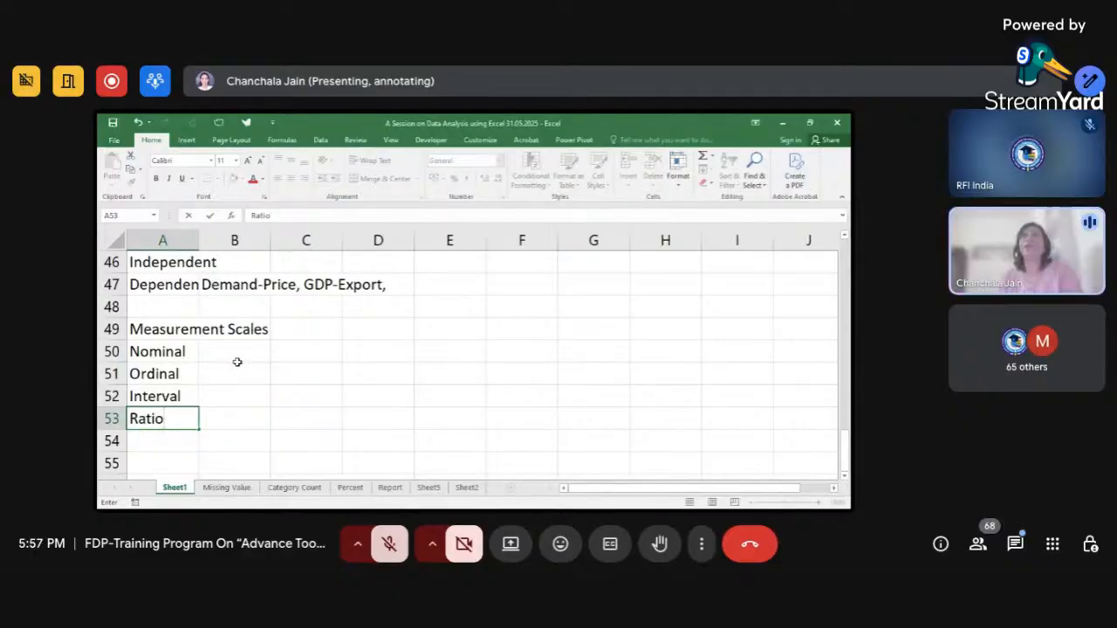
scroll(237, 361, "down", 1)
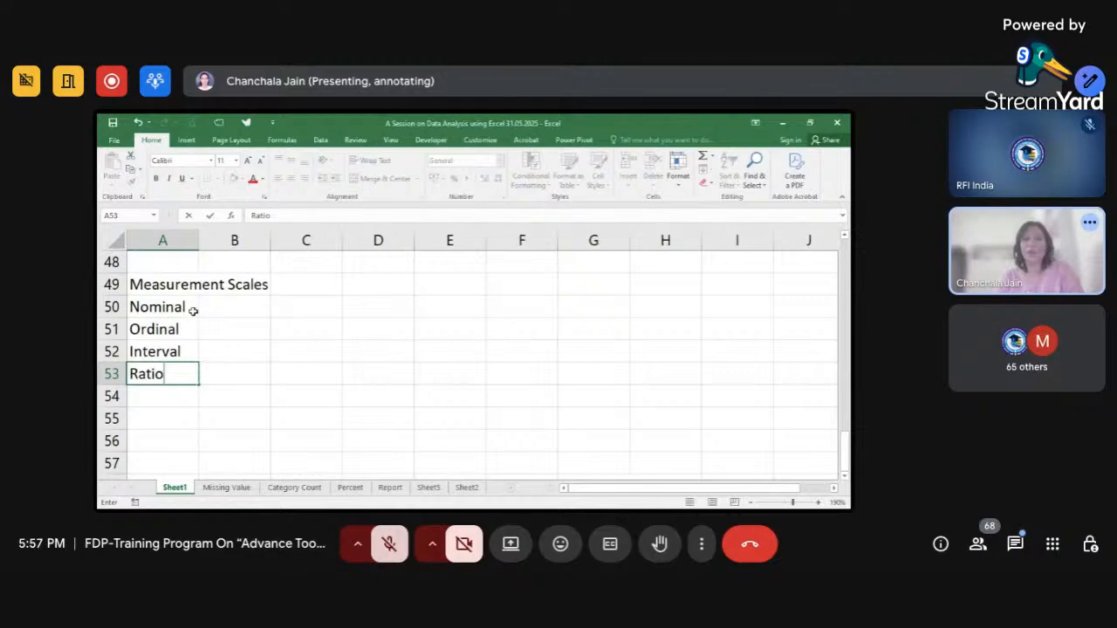
left_click(220, 311)
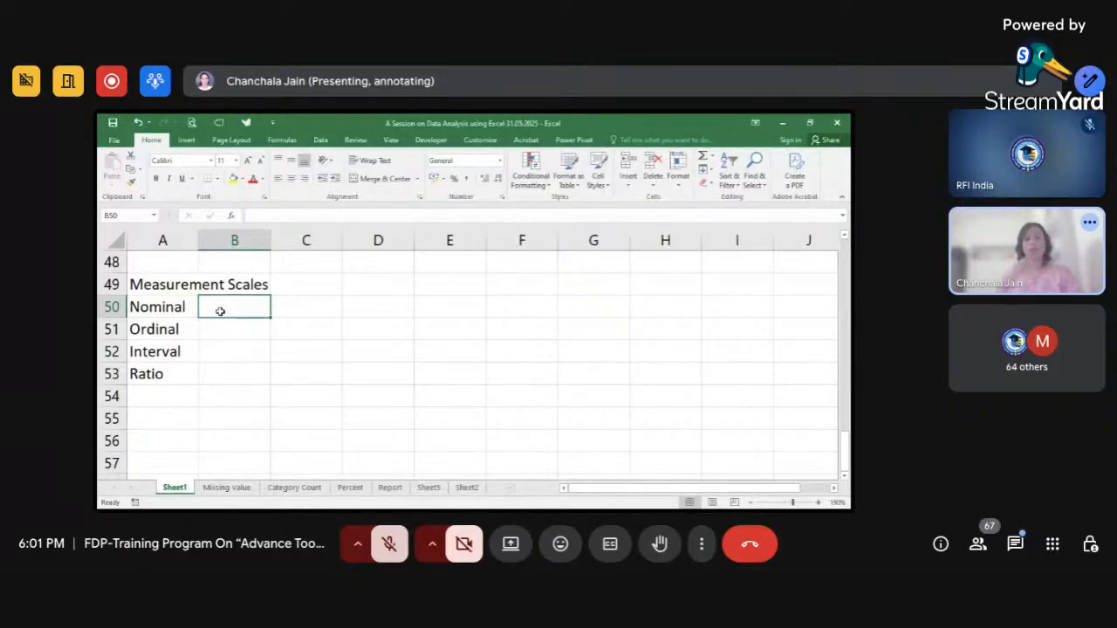
left_click(220, 312)
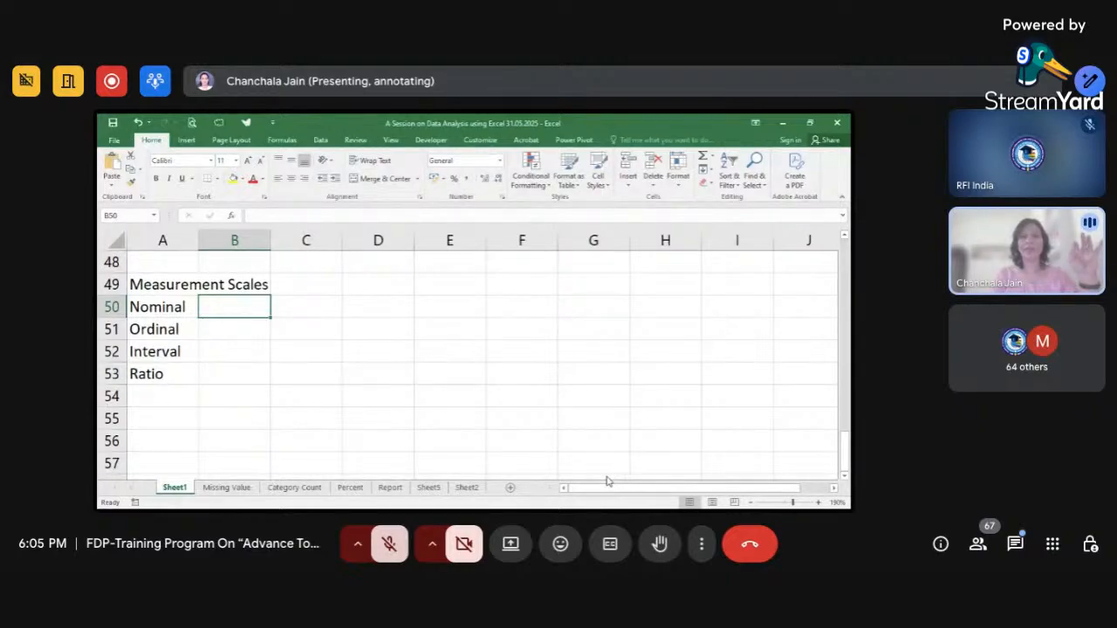
left_click(153, 374)
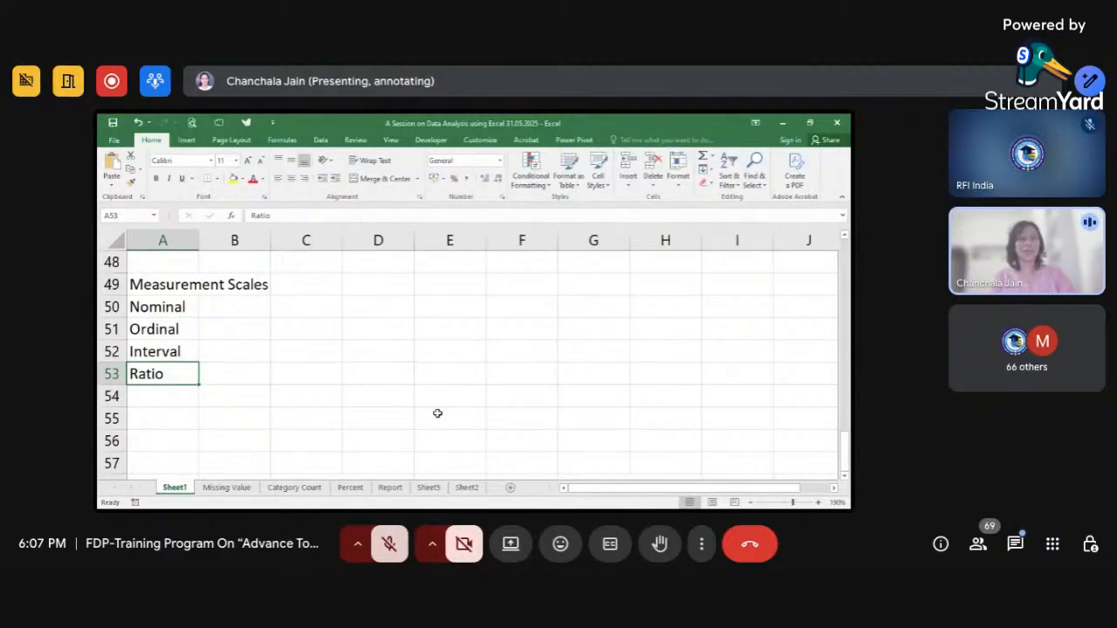
- Switch to the Missing Value sheet and examine the product satisfaction table, selecting the whole Participant No. column
left_click(225, 490)
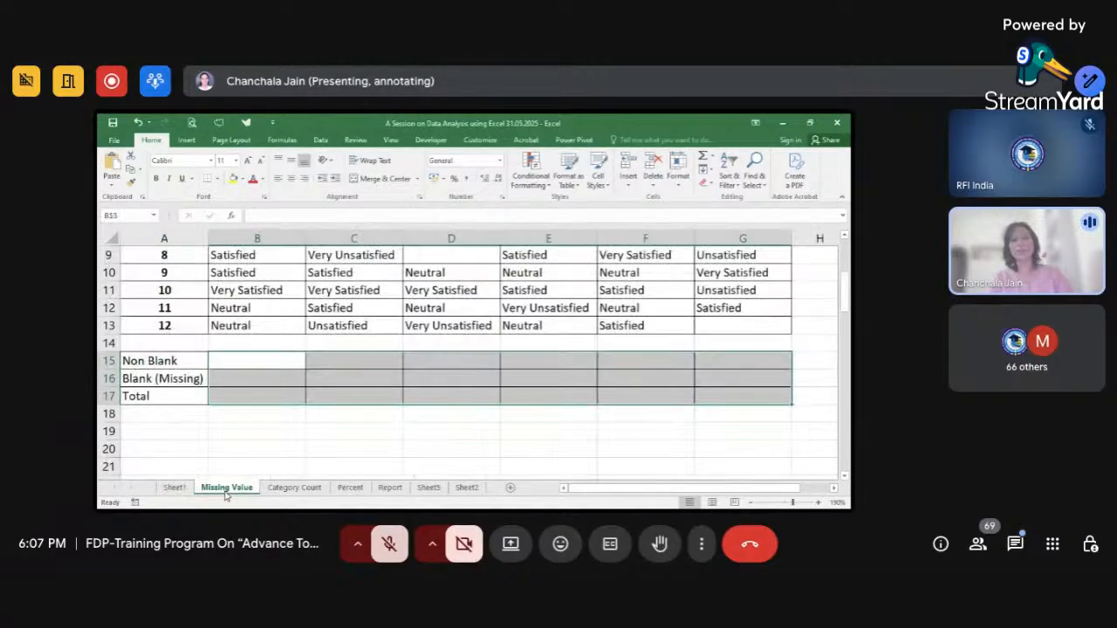
left_click(295, 384)
scroll(295, 384, "up", 3)
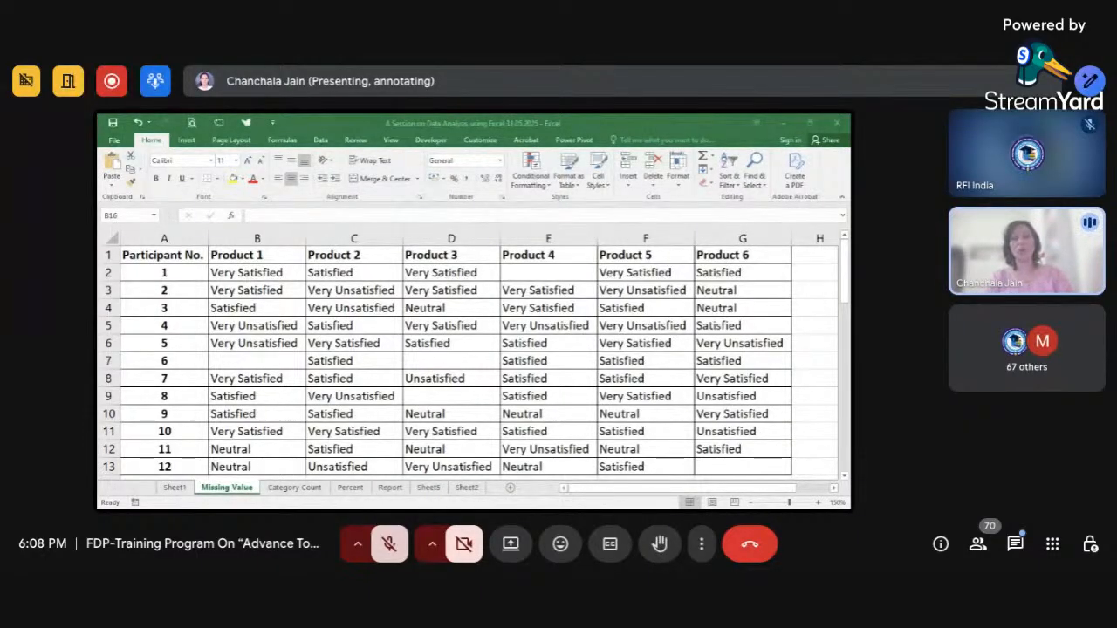
left_click(587, 466)
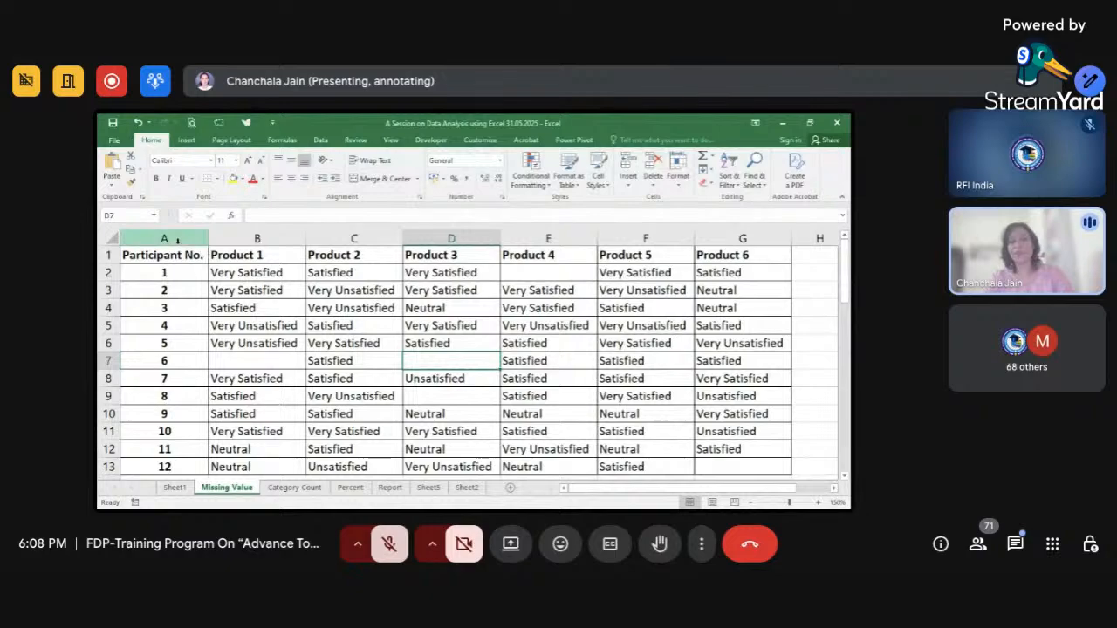
left_click(175, 239)
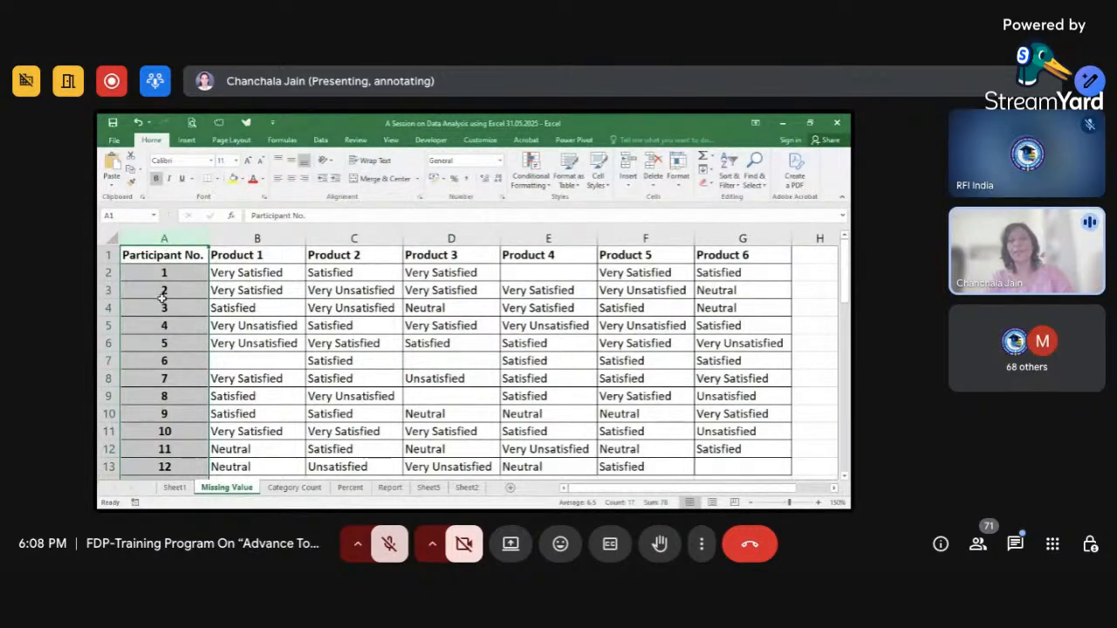
scroll(164, 362, "down", 2)
scroll(164, 349, "up", 2)
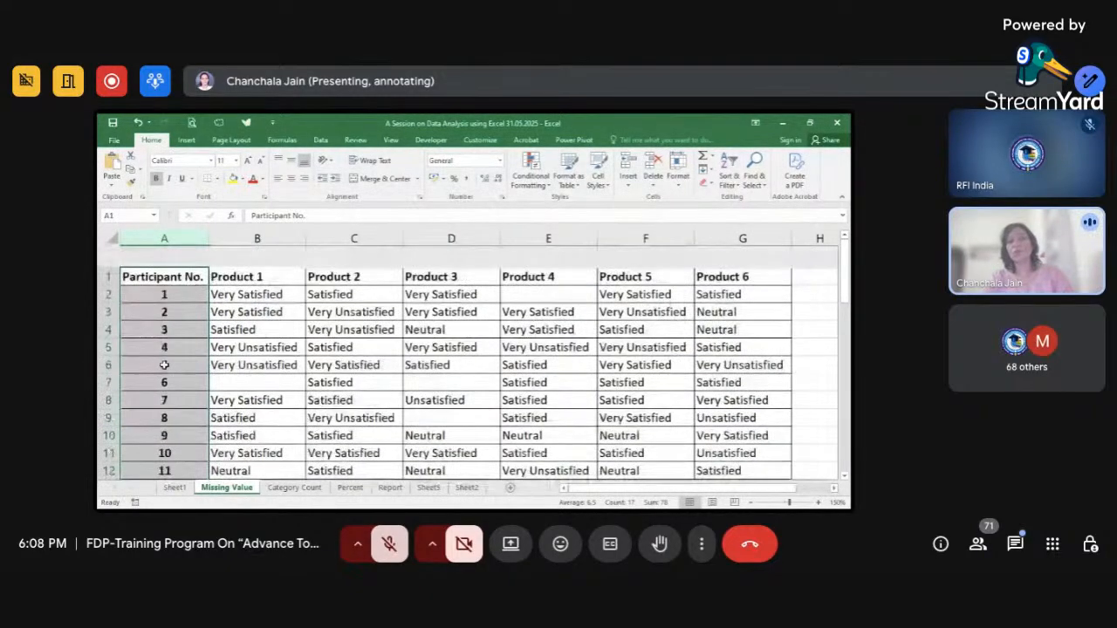
- Examine the participants' satisfaction ratings for the six products, selecting the whole row of participant 1
scroll(163, 401, "down", 1)
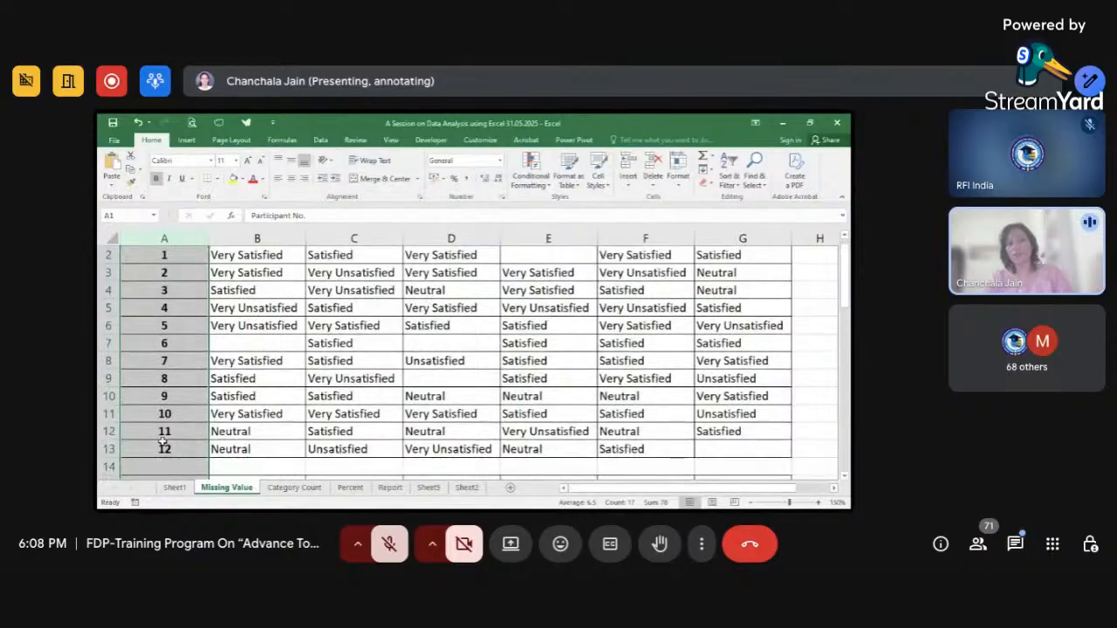
scroll(169, 403, "up", 1)
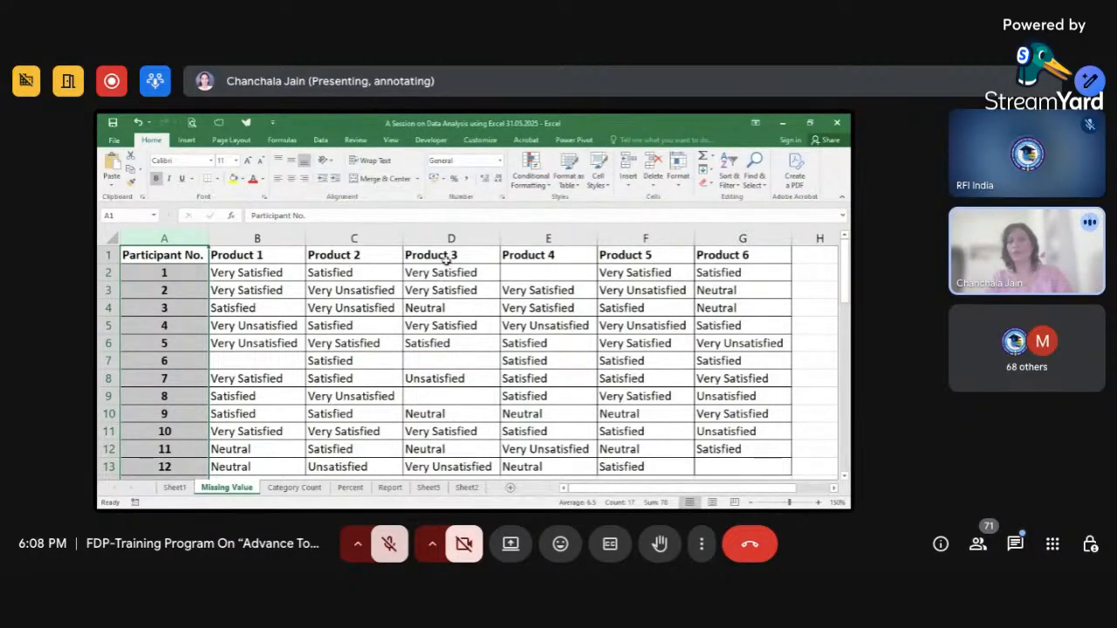
left_click(258, 276)
left_click(103, 273)
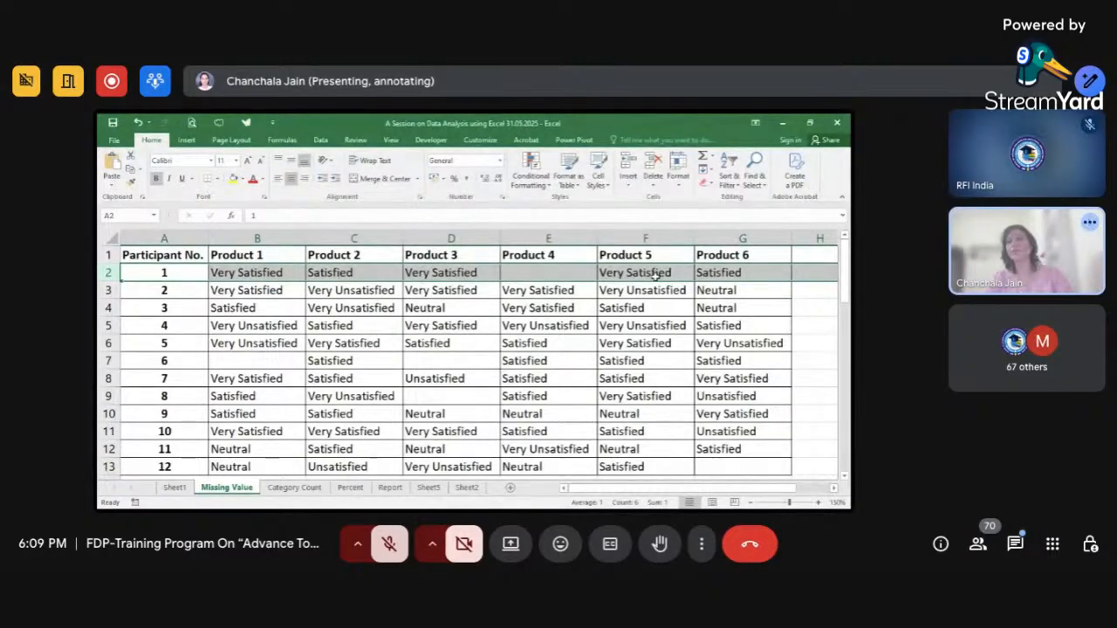
left_click(359, 358)
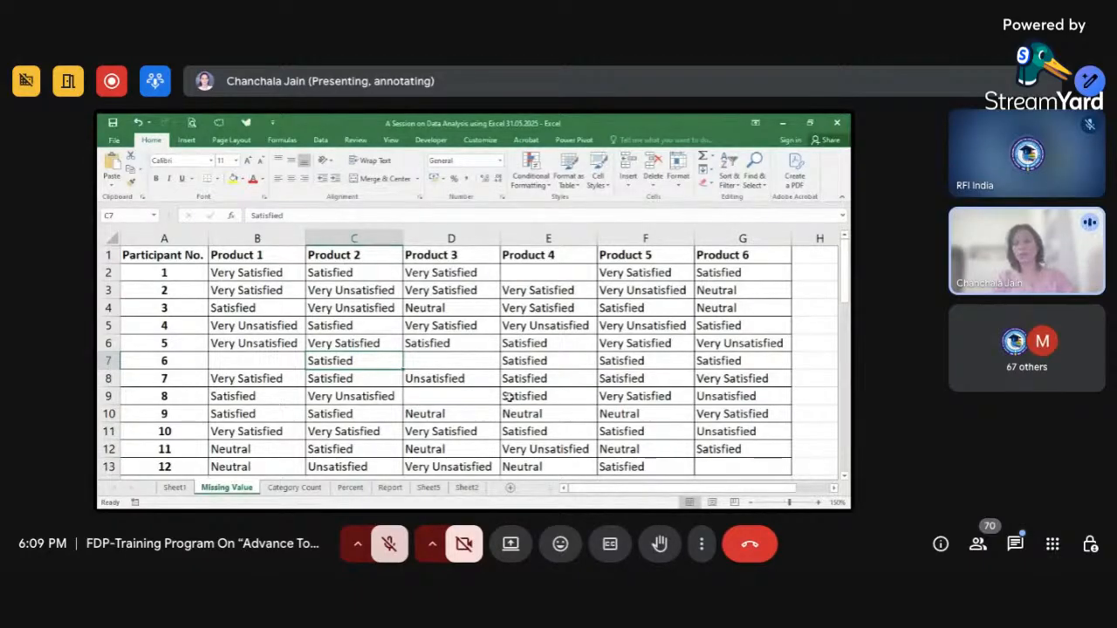
scroll(511, 396, "down", 1)
scroll(511, 395, "up", 1)
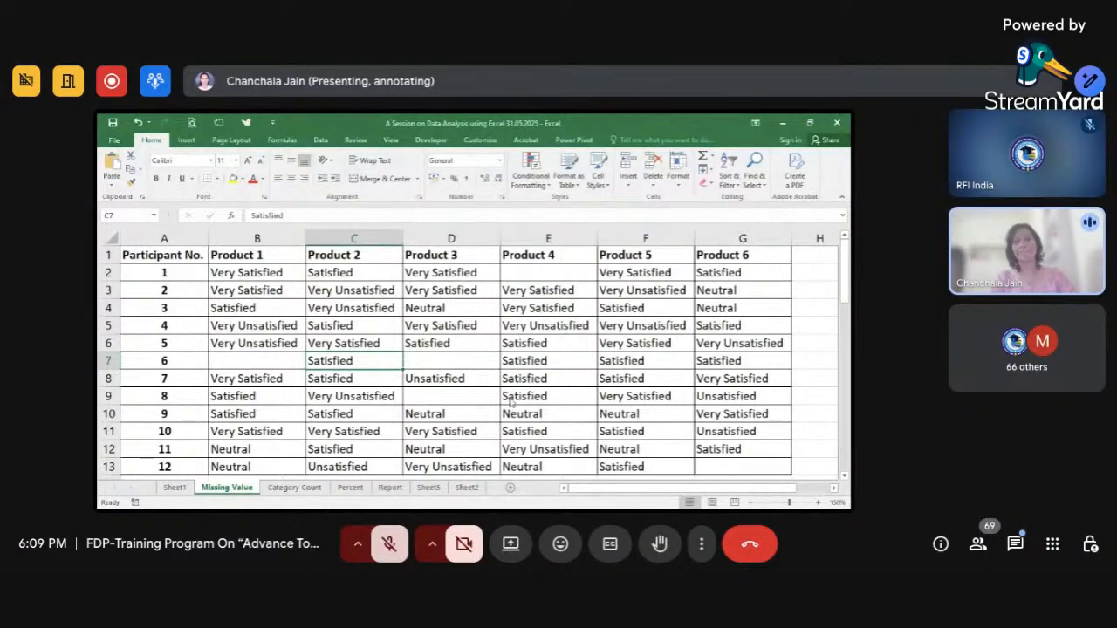
key("alt+Tab")
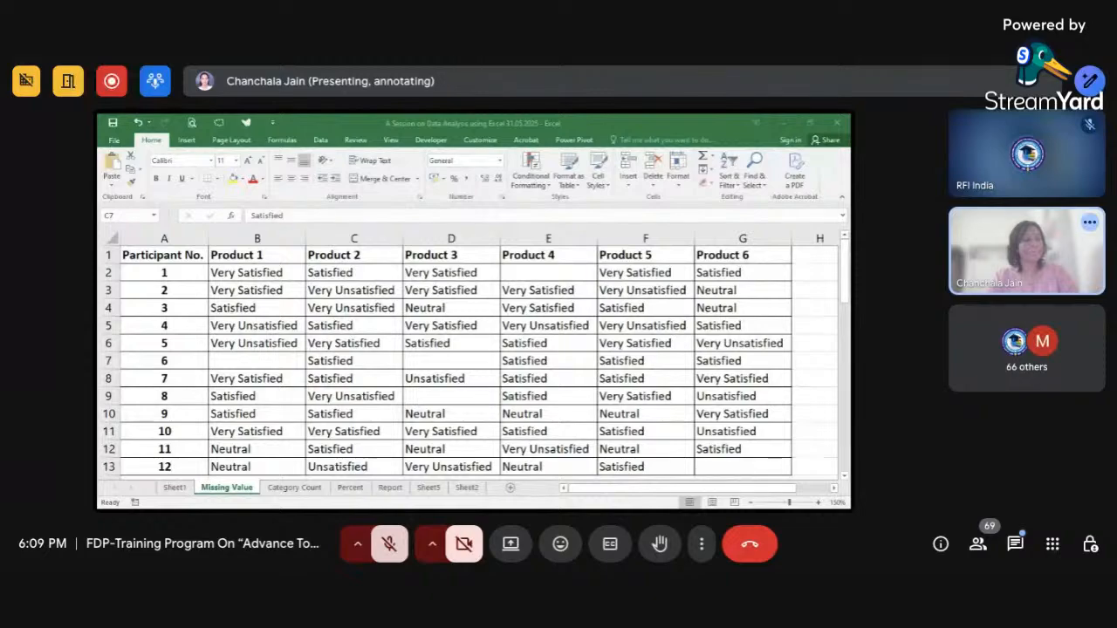
key("alt+Tab")
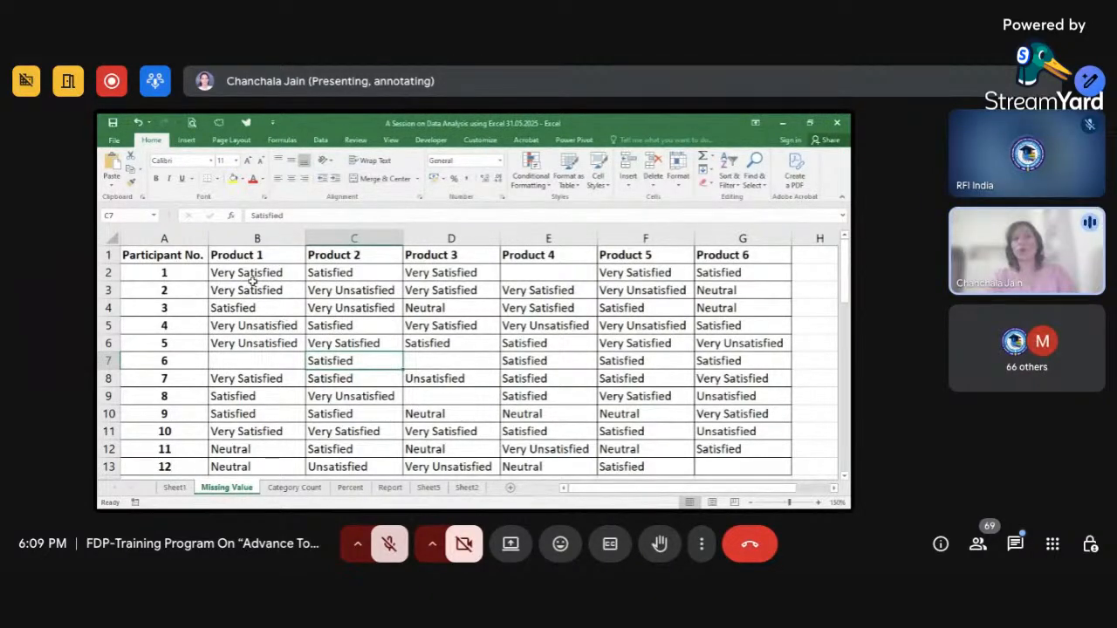
- Inspect participant 1's row and its Product 4 cell for missing responses, and review the table down to the Non Blank, Blank (Missing) and Total rows
left_click(103, 272)
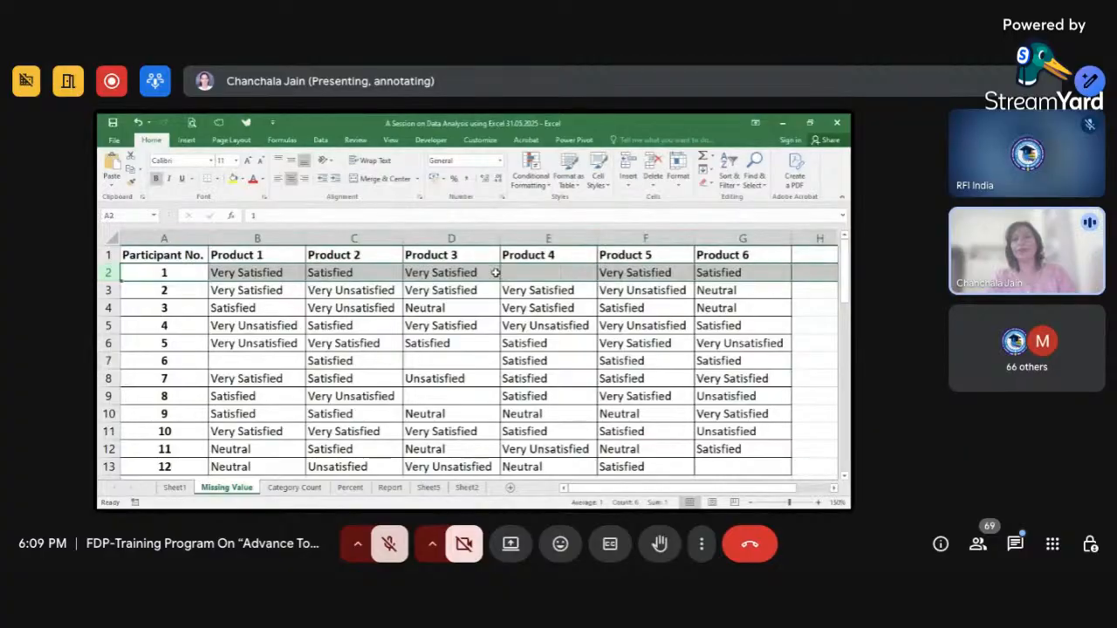
left_click(528, 273)
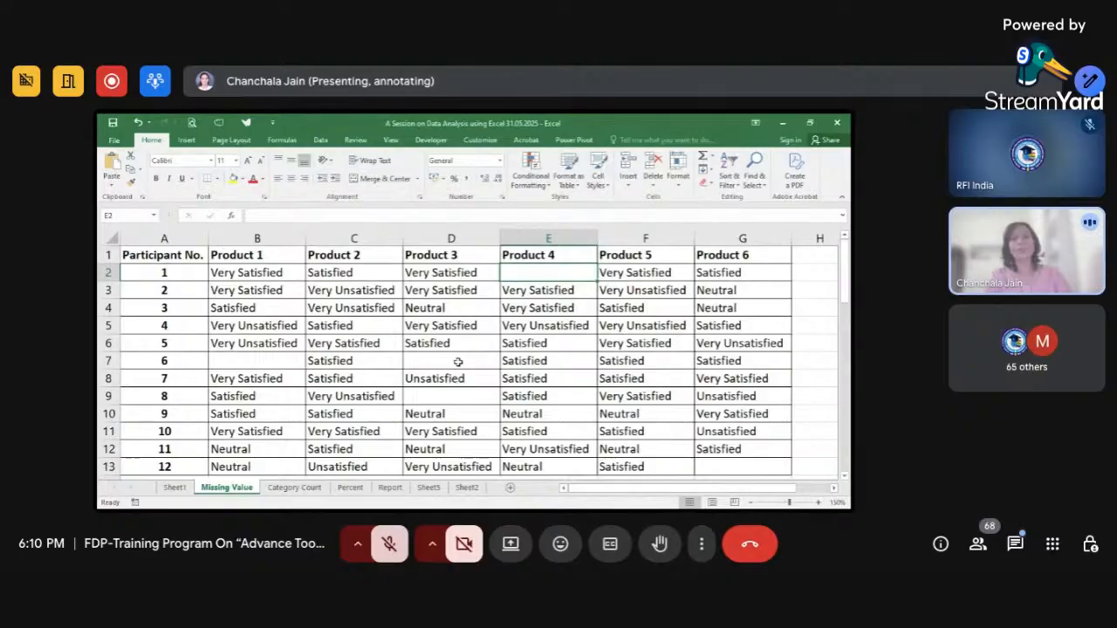
left_click(332, 394)
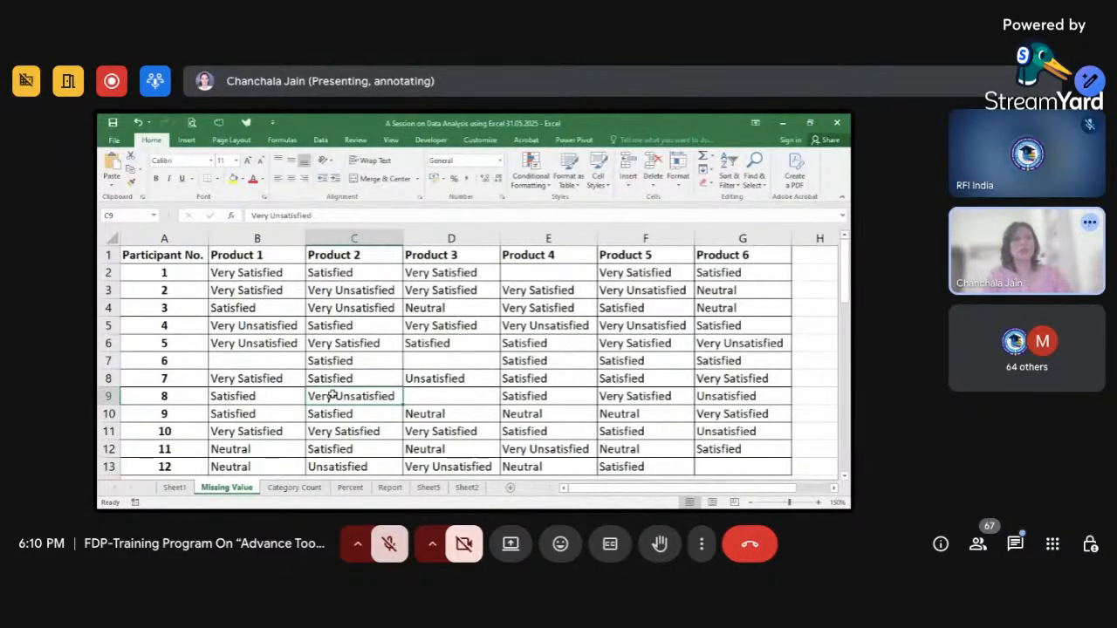
left_click(244, 344)
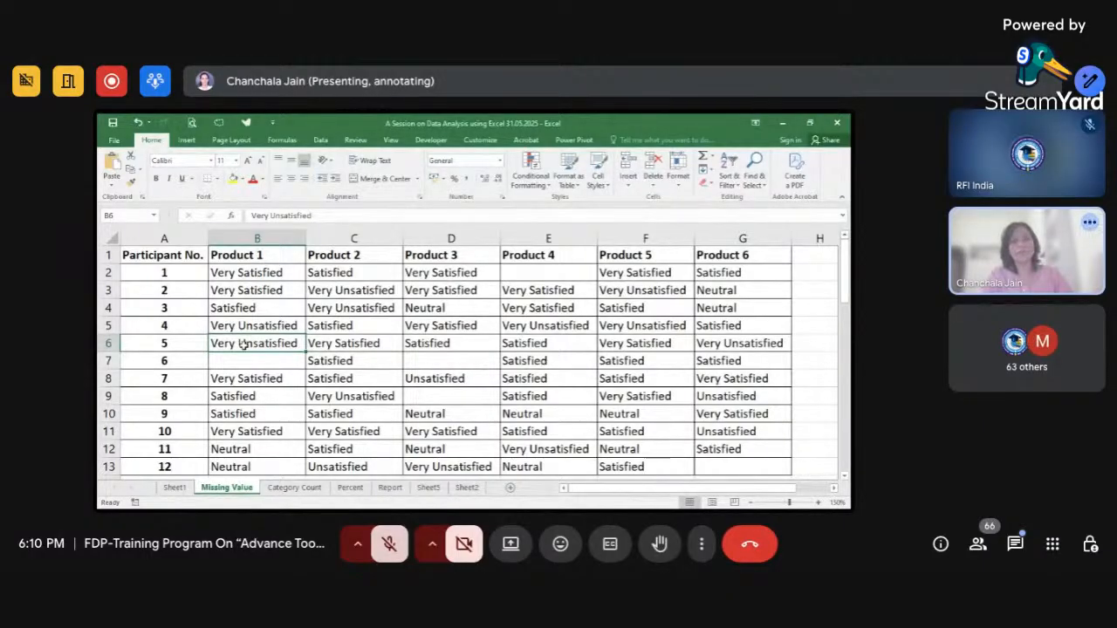
left_click(280, 389)
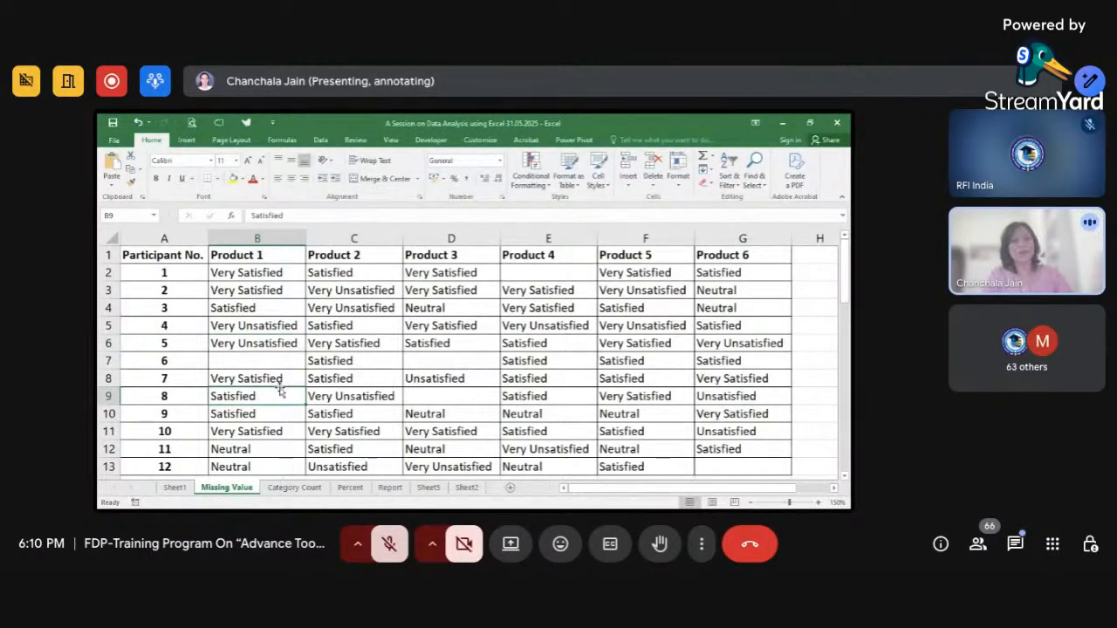
scroll(279, 389, "down", 2)
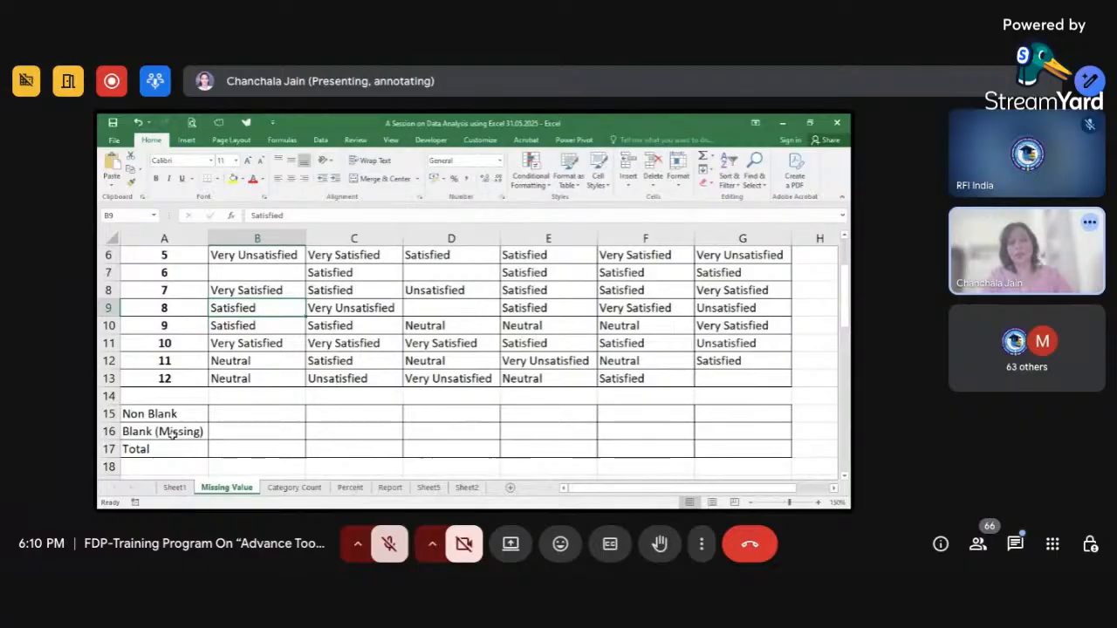
- Count the non-blank Product 1 responses in cell B15 with the formula =COUNTA(B2:B13)
left_click(225, 417)
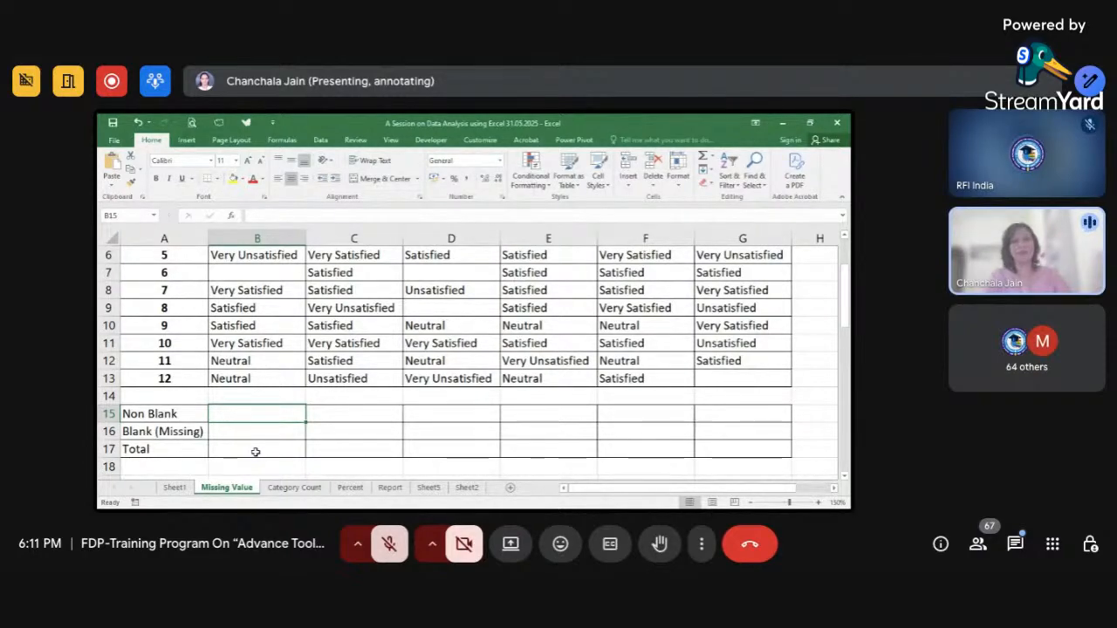
key("alt+Tab")
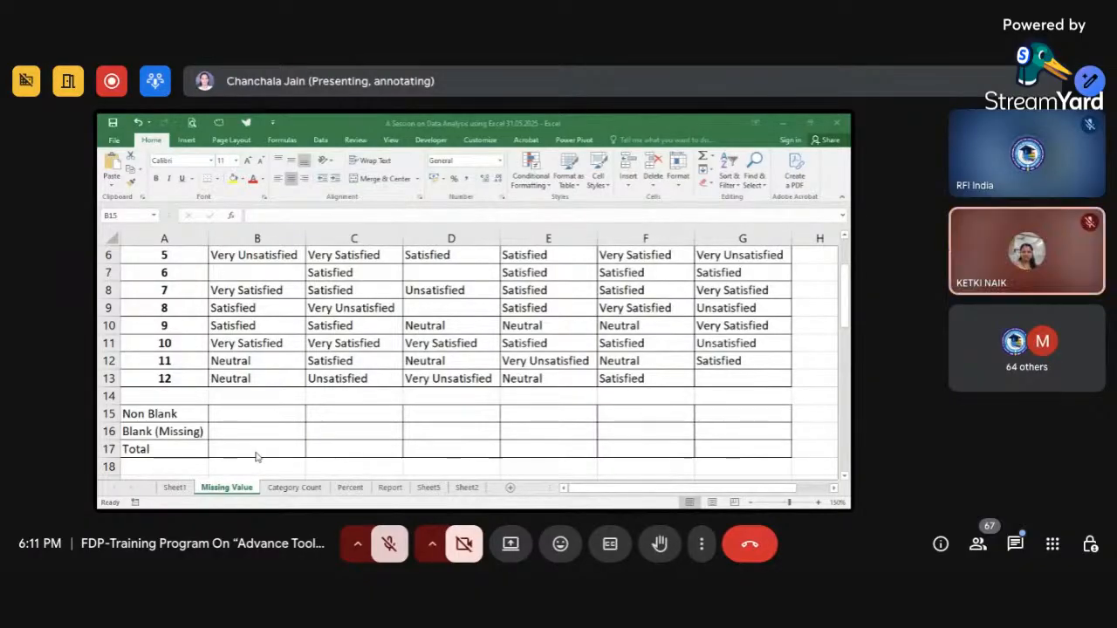
key("alt+Tab")
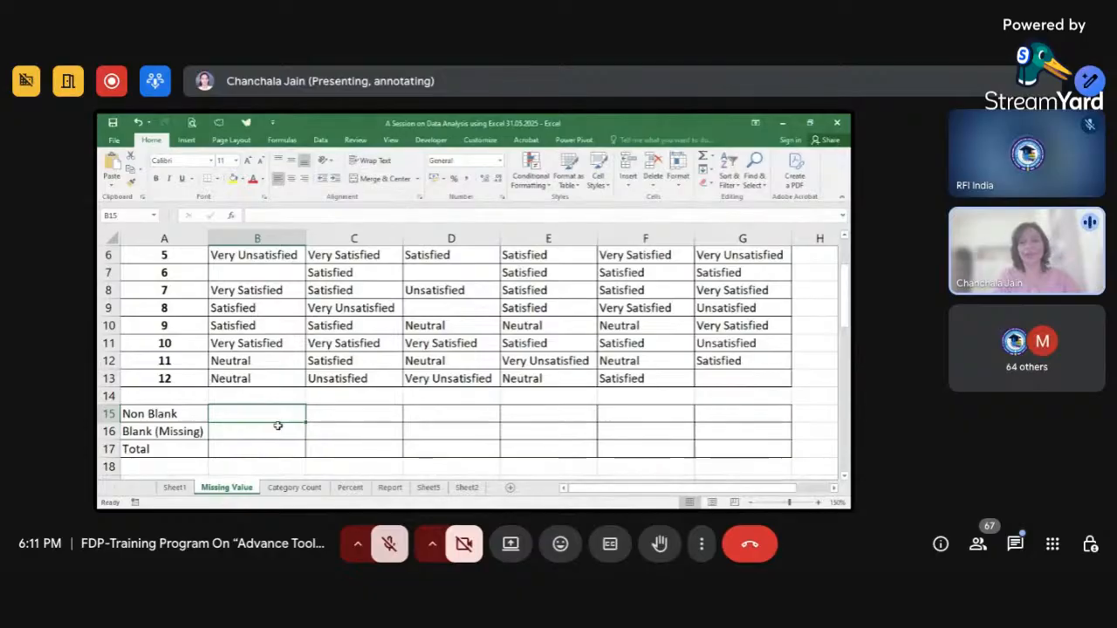
type("=")
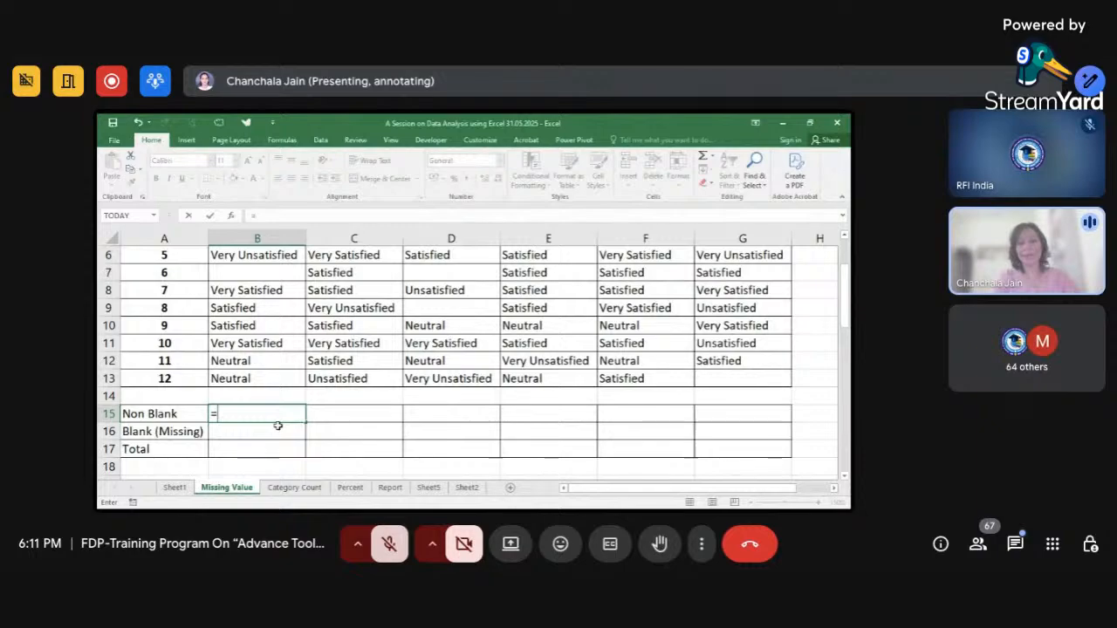
type("cou")
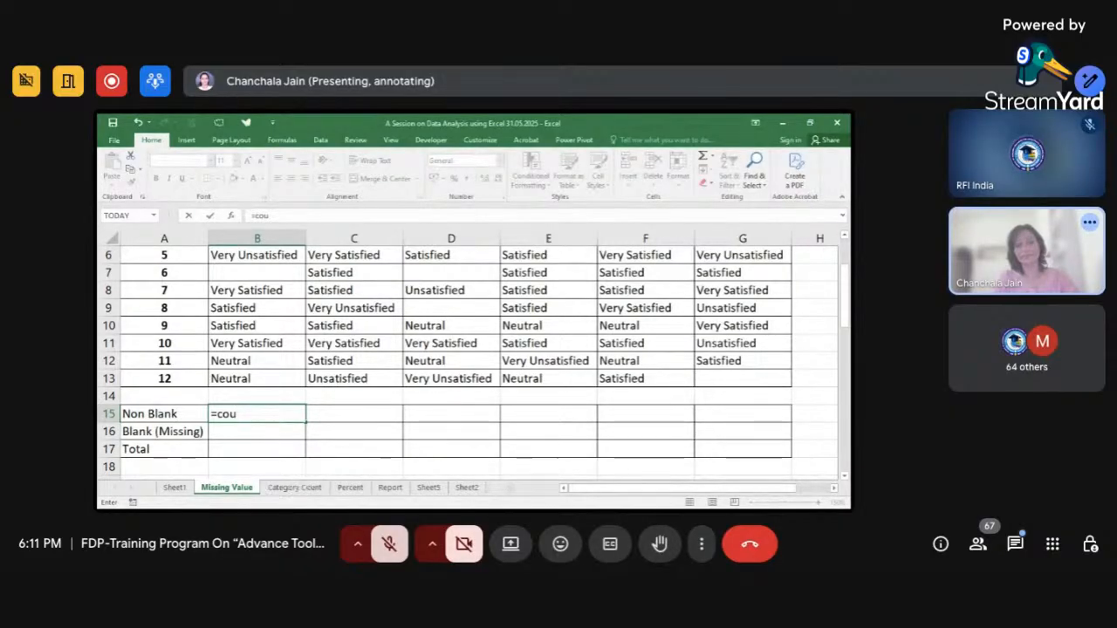
key("Tab")
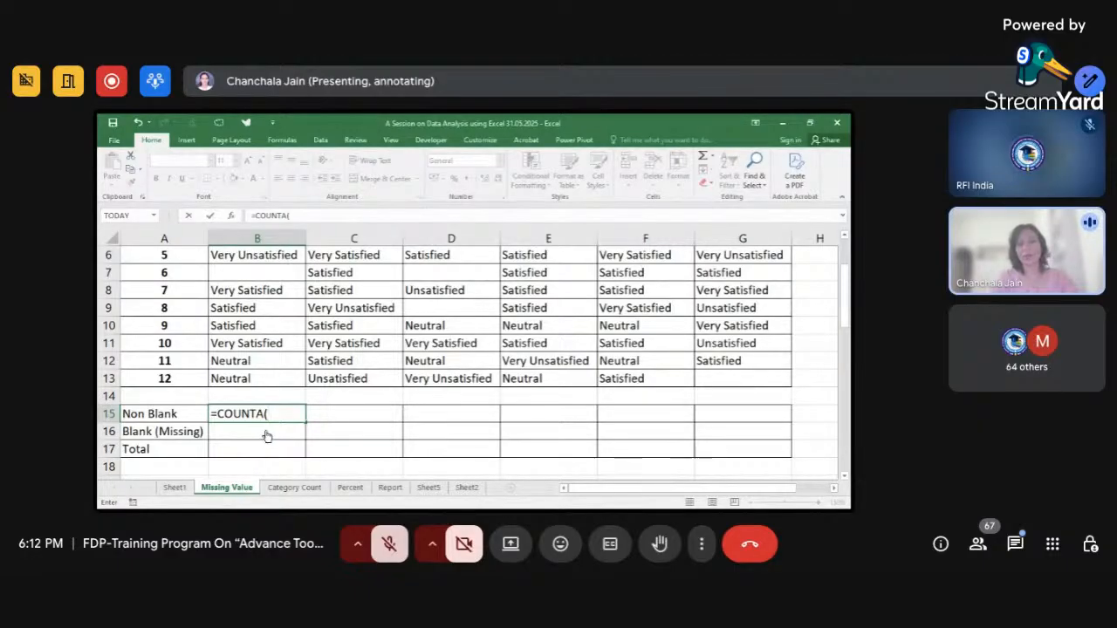
scroll(269, 364, "up", 2)
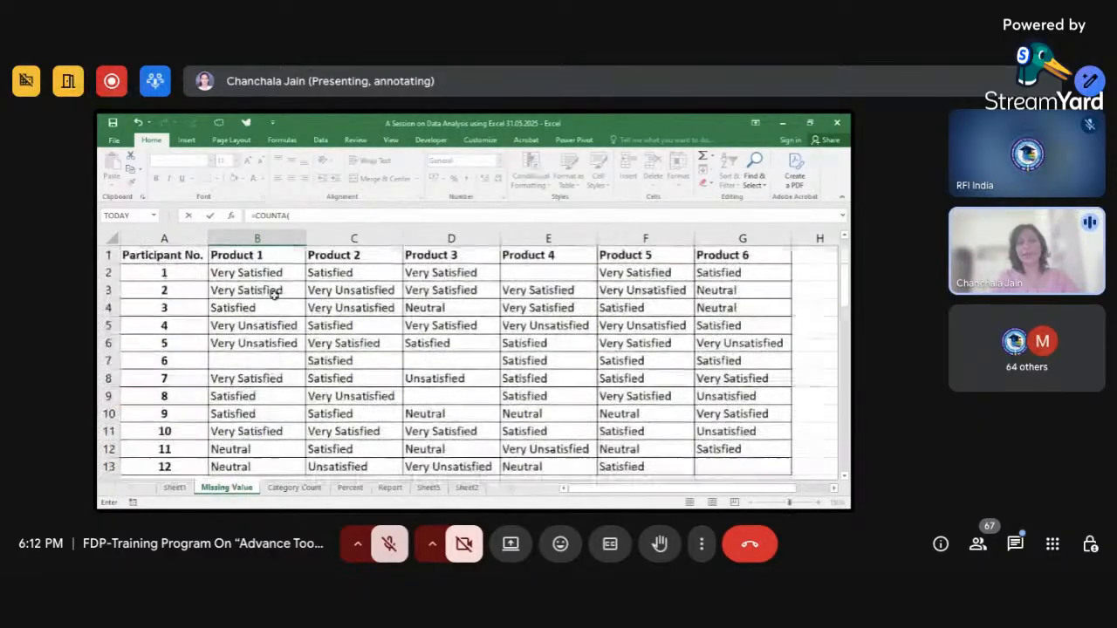
left_click_drag(276, 274, 257, 466)
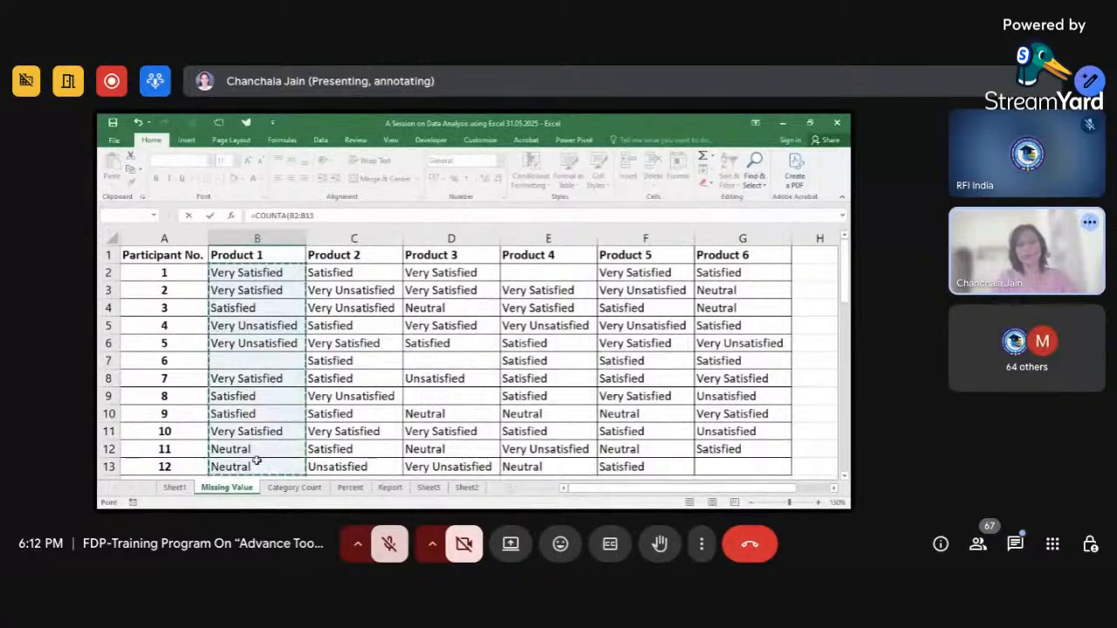
scroll(316, 390, "down", 2)
scroll(317, 390, "down", 1)
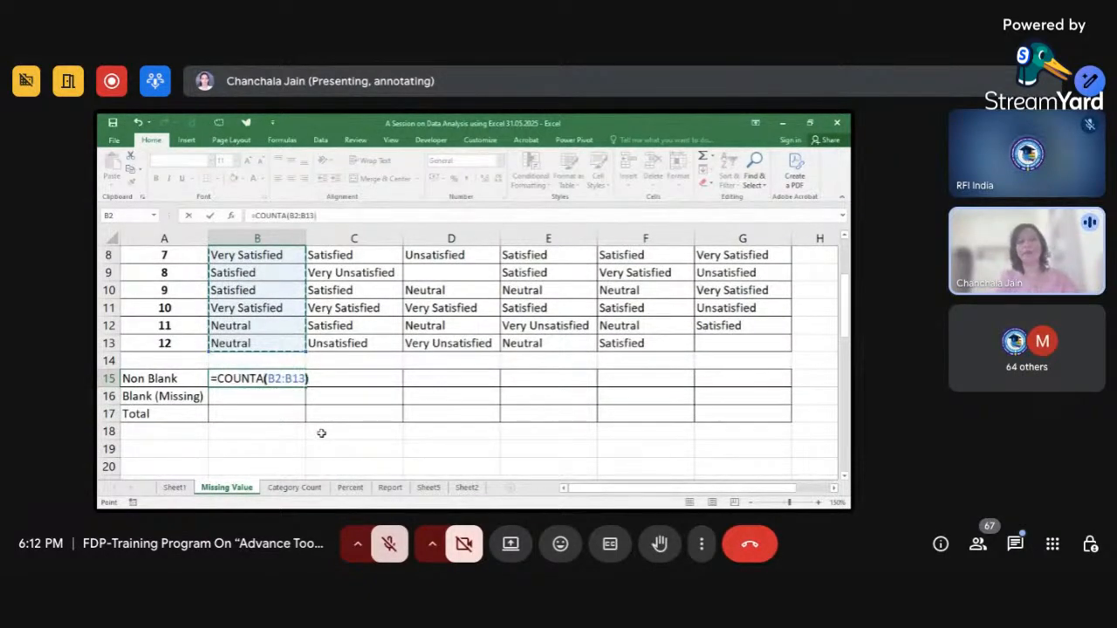
type(")")
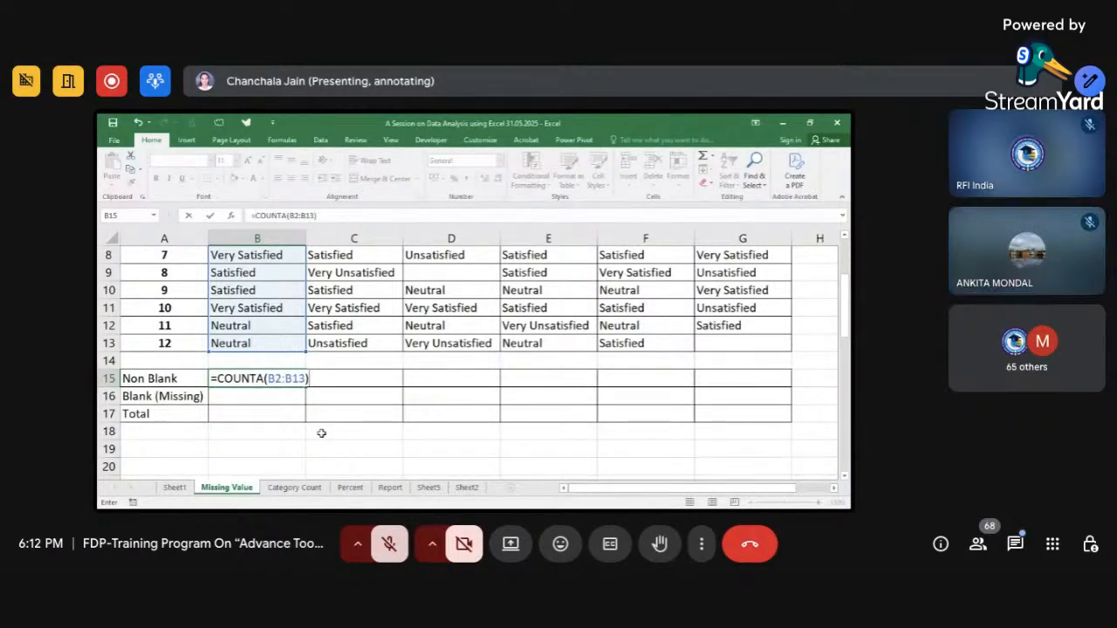
key("Return")
- Copy the COUNTA formula from B15 across the Non Blank row to G15, covering Products 2 to 6
left_click(290, 380)
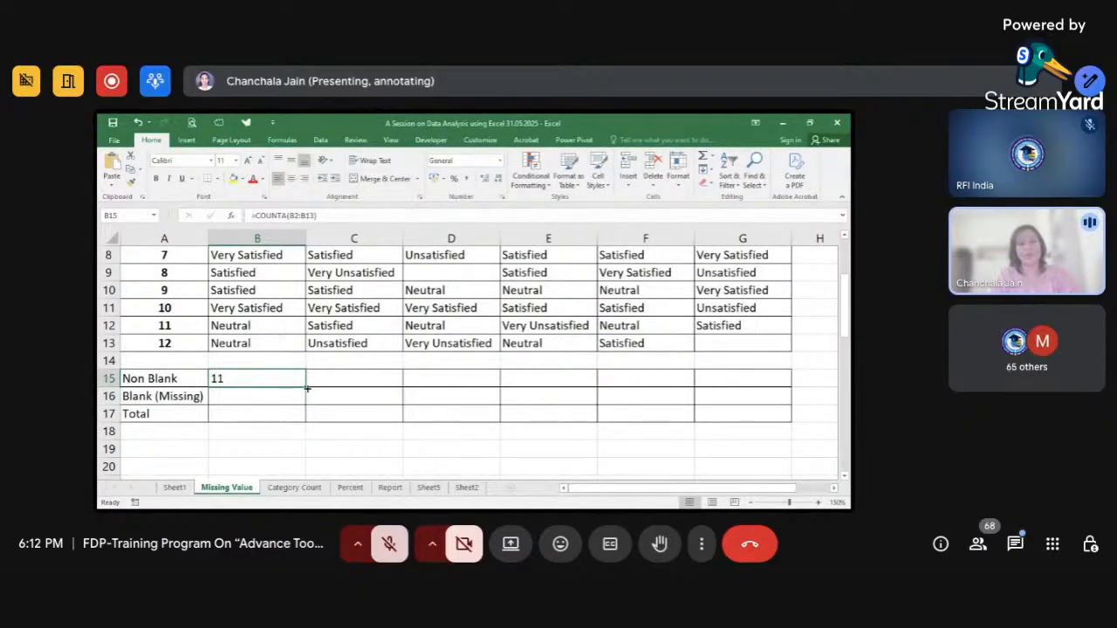
left_click_drag(307, 388, 347, 393)
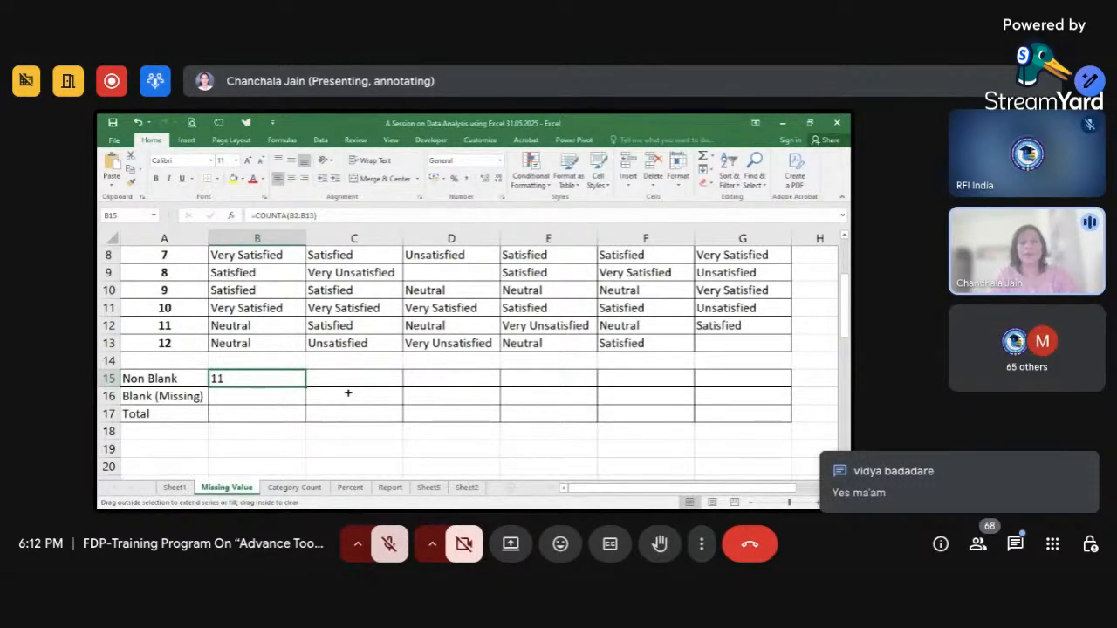
left_click_drag(338, 393, 306, 389)
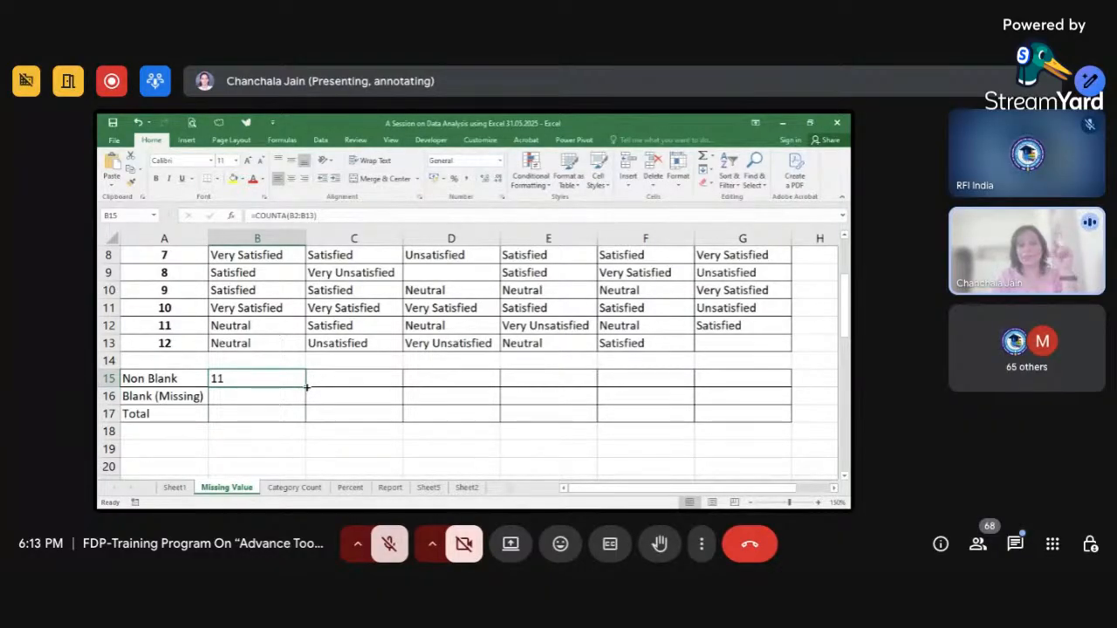
left_click_drag(307, 387, 760, 394)
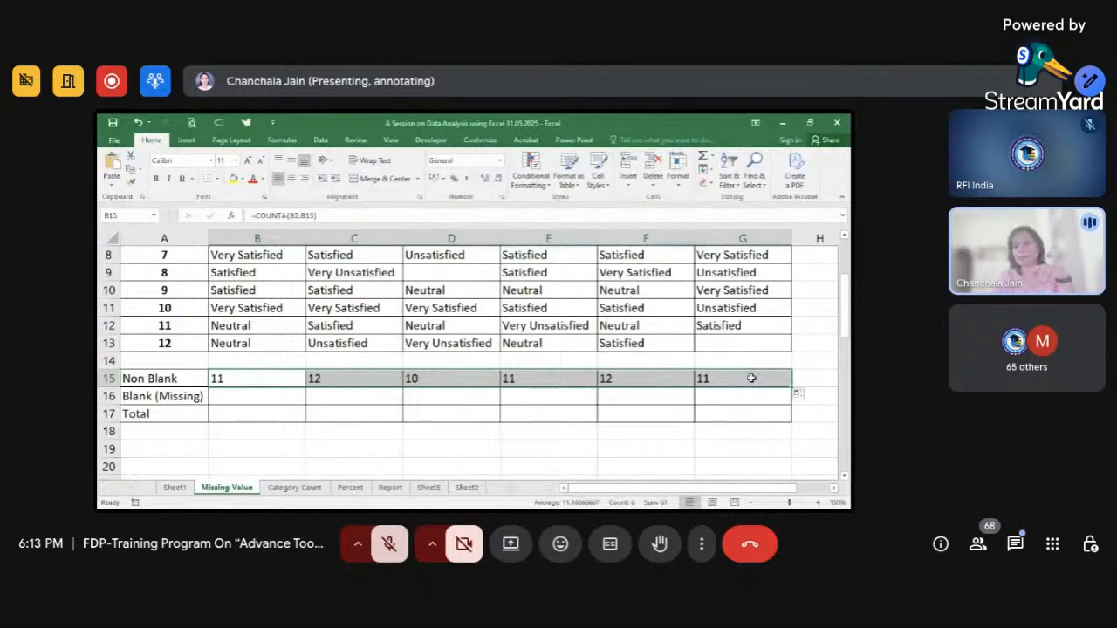
- Check the COUNTA formula of each product in the Non Blank row, cell by cell from B15 to G15
left_click(278, 377)
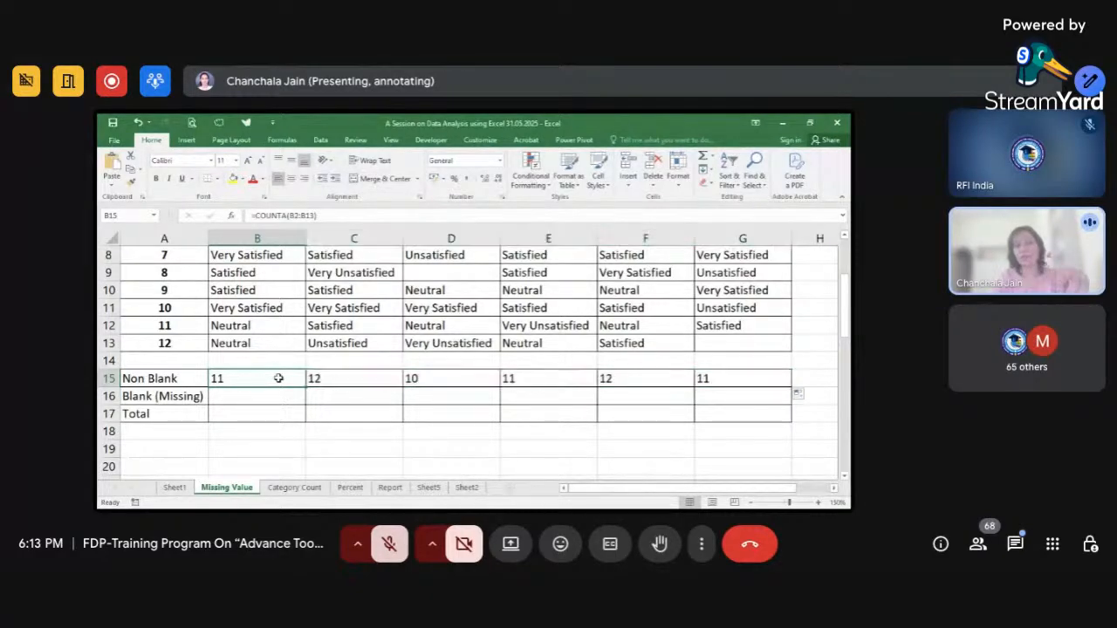
left_click(349, 381)
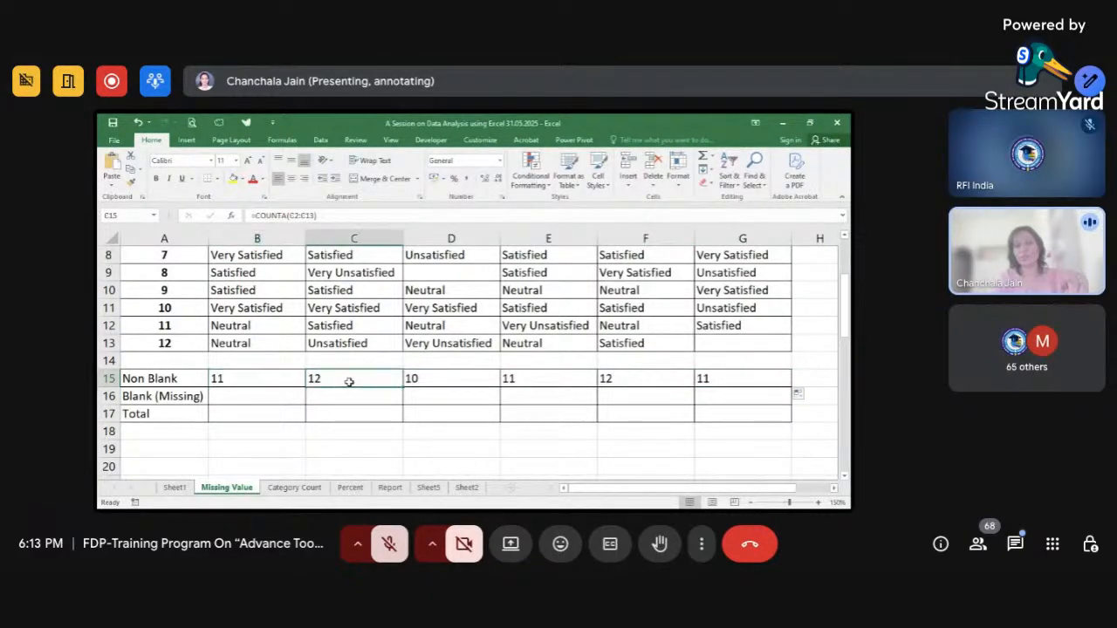
left_click(411, 382)
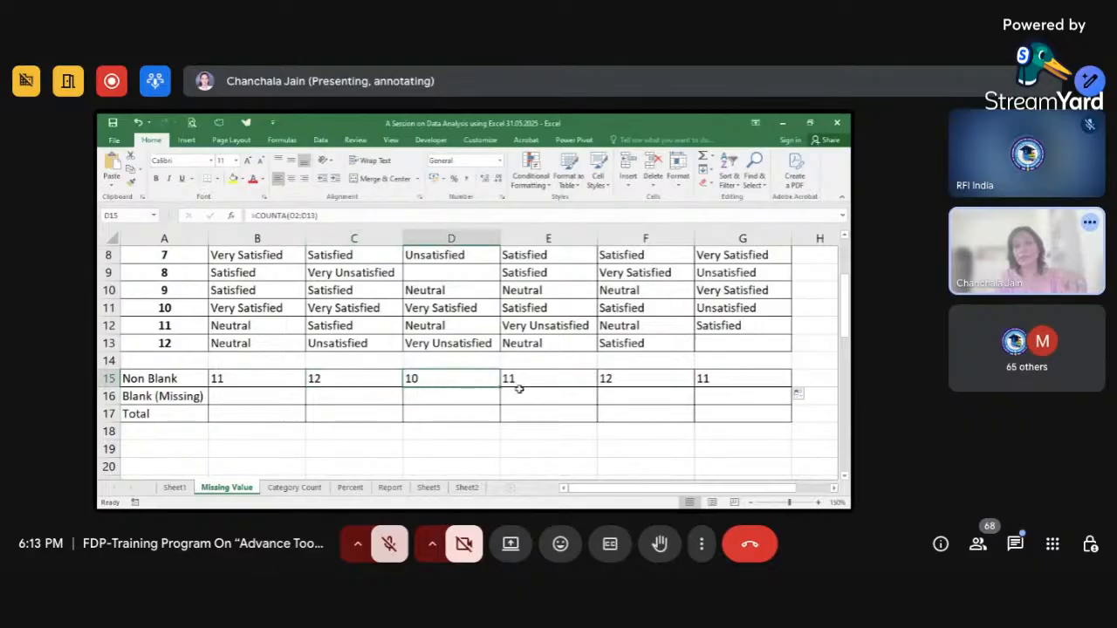
left_click(524, 381)
left_click(654, 375)
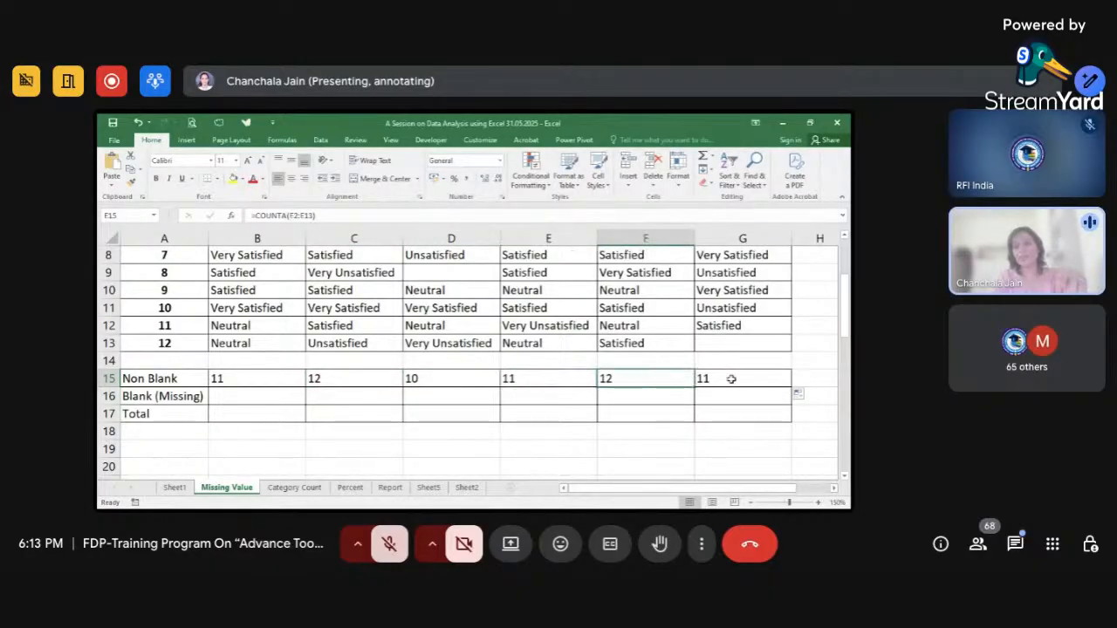
left_click(731, 378)
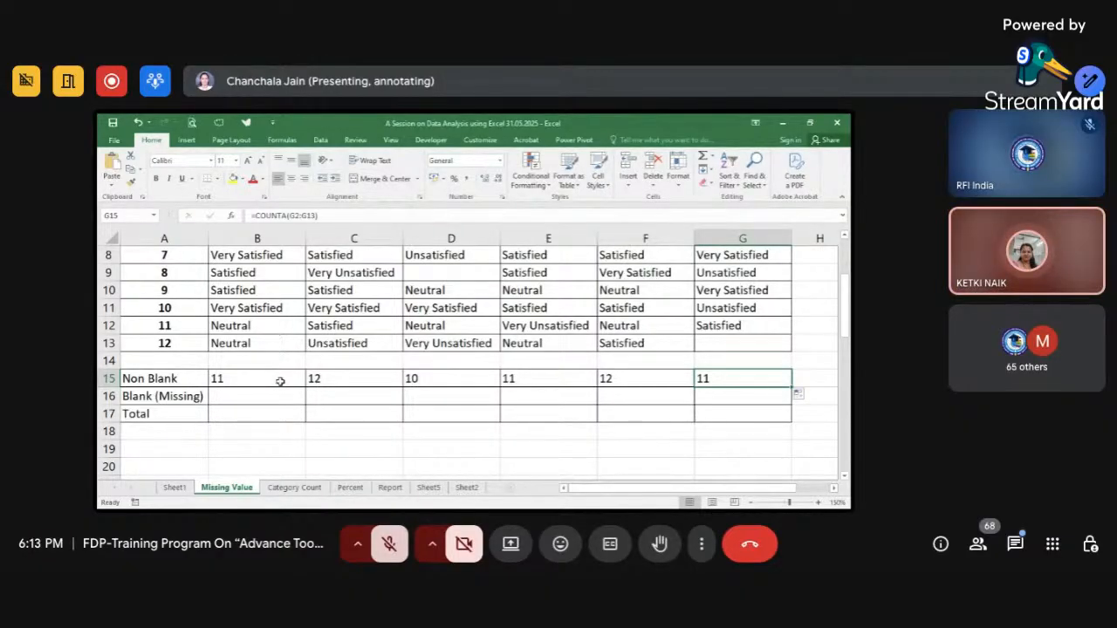
- Repeat the fill of the Non Blank formula from B15 through G15, and select the Blank (Missing) cell for Product 1
left_click(277, 382)
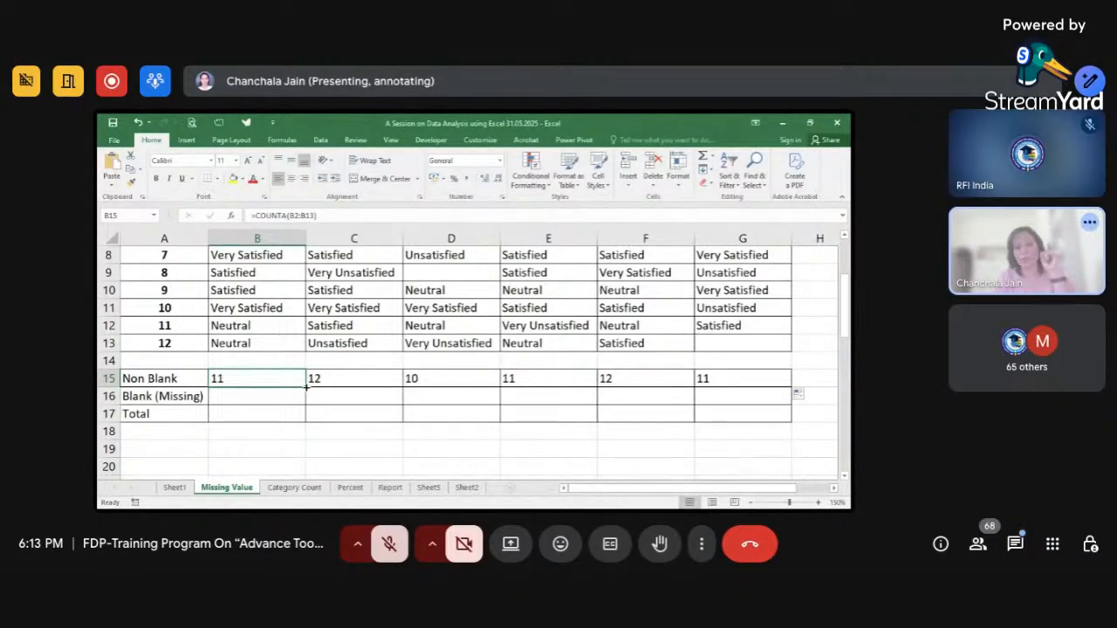
mouse_move(305, 387)
left_mouse_down()
mouse_move(668, 434)
mouse_move(792, 394)
left_mouse_up()
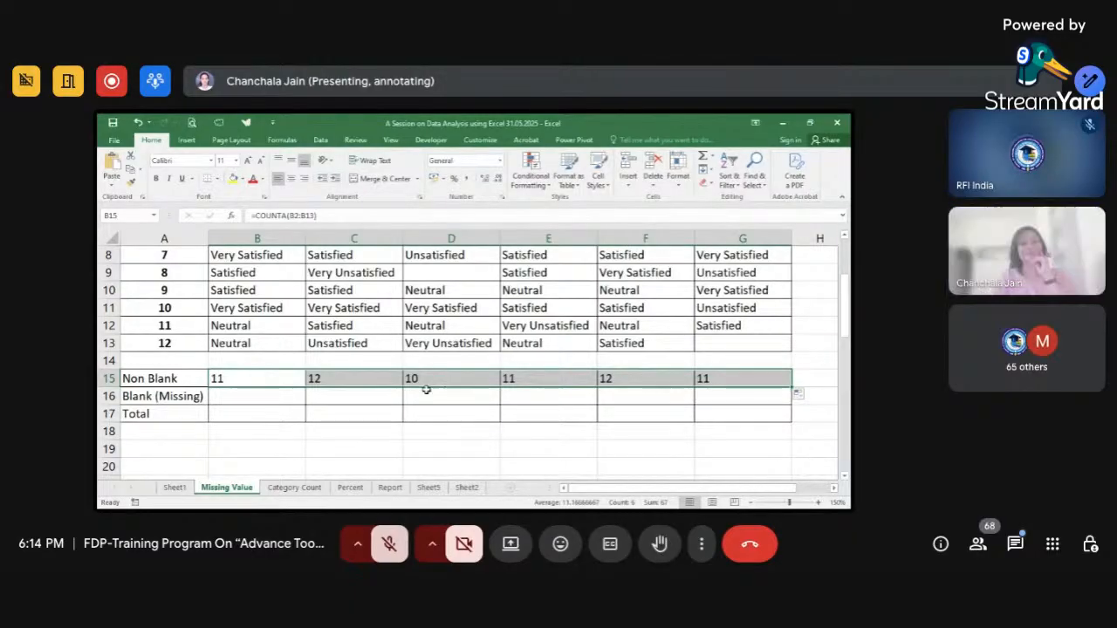
left_click(298, 398)
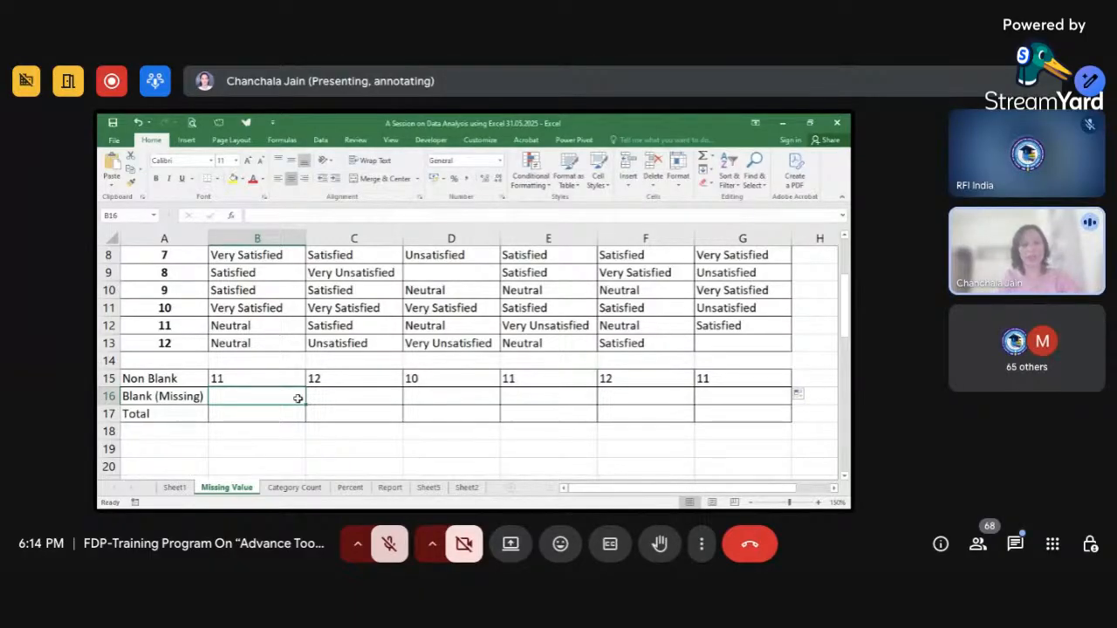
- Count the missing Product 1 responses in cell B16 with the formula =COUNTBLANK(B2:B13)
type("=coun")
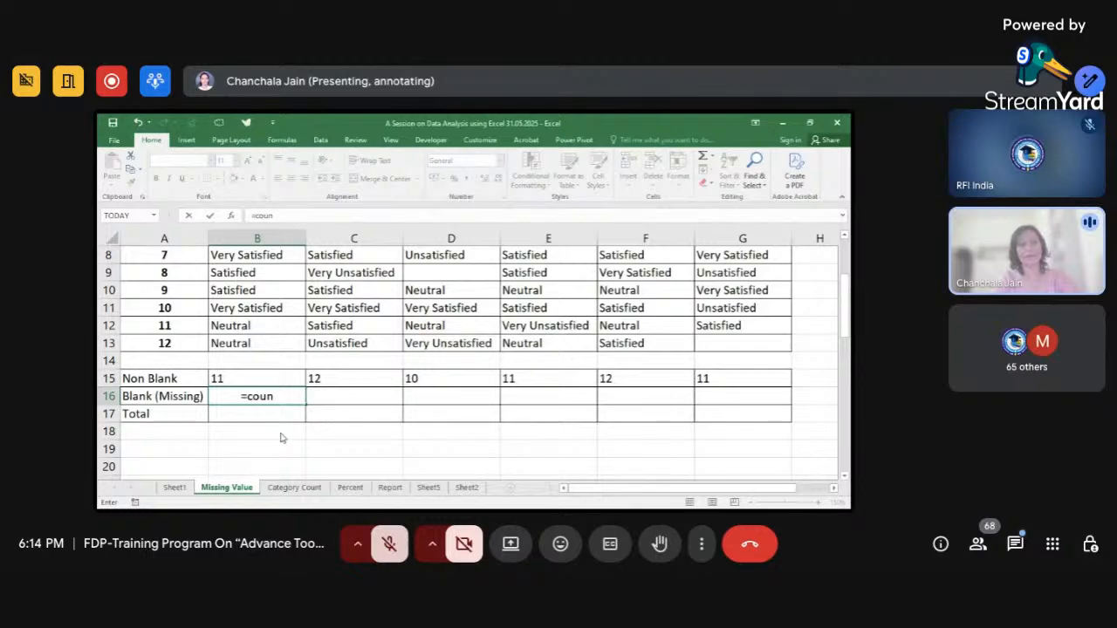
double_click(280, 434)
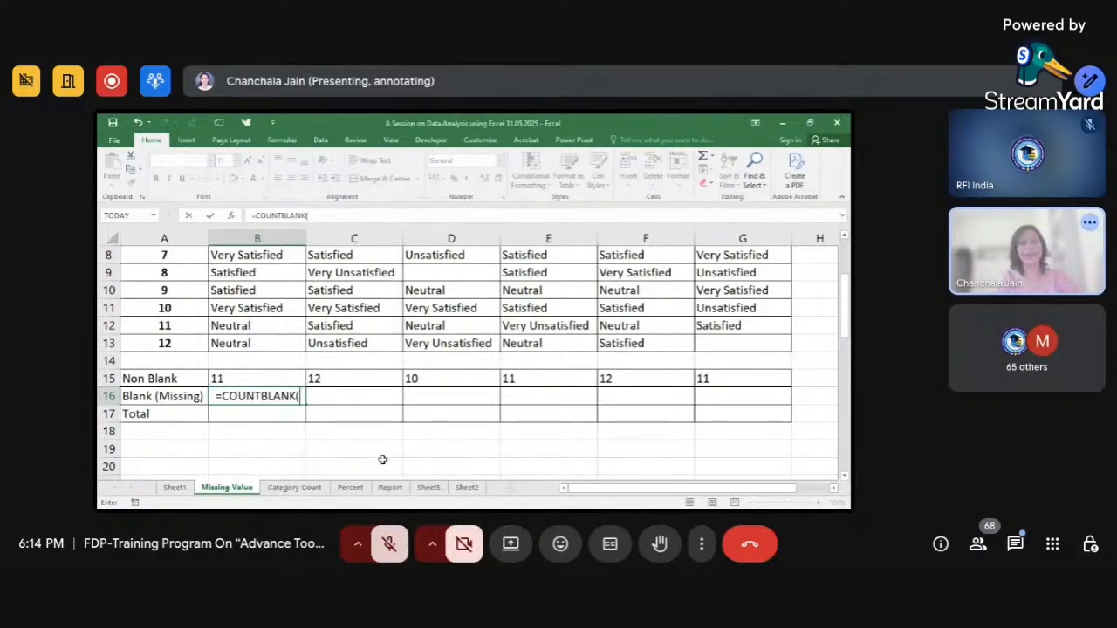
type("b2")
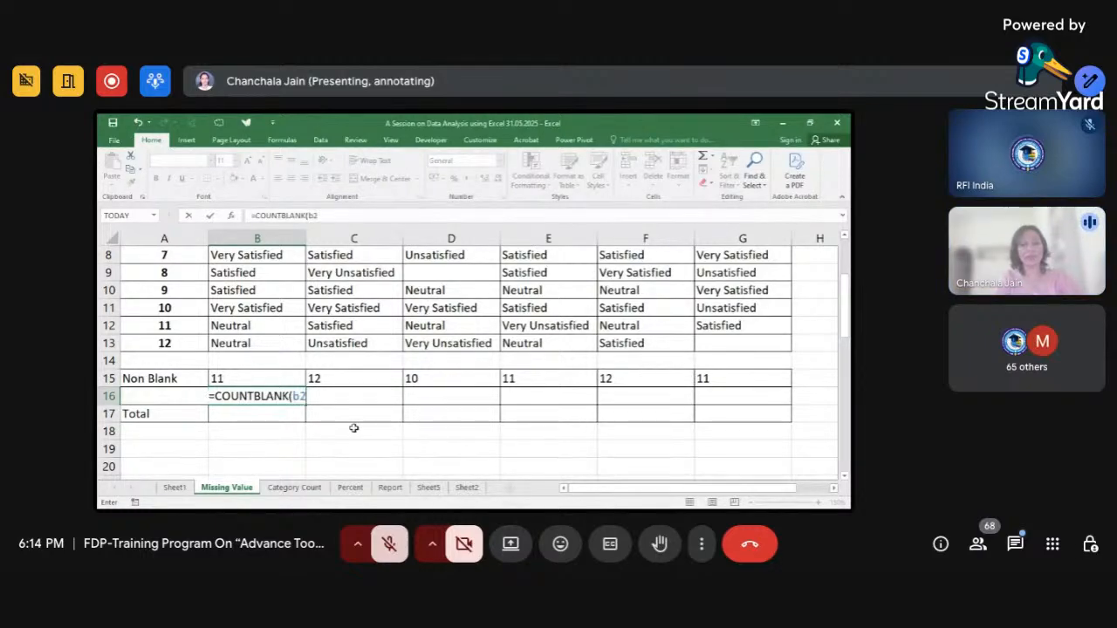
type(":b13")
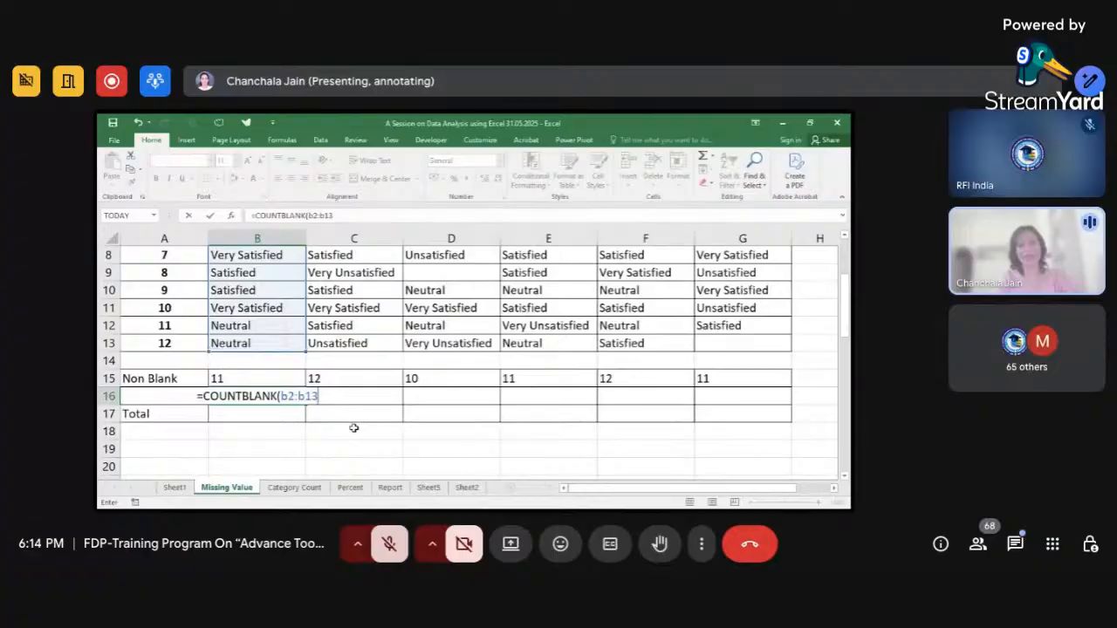
type(")")
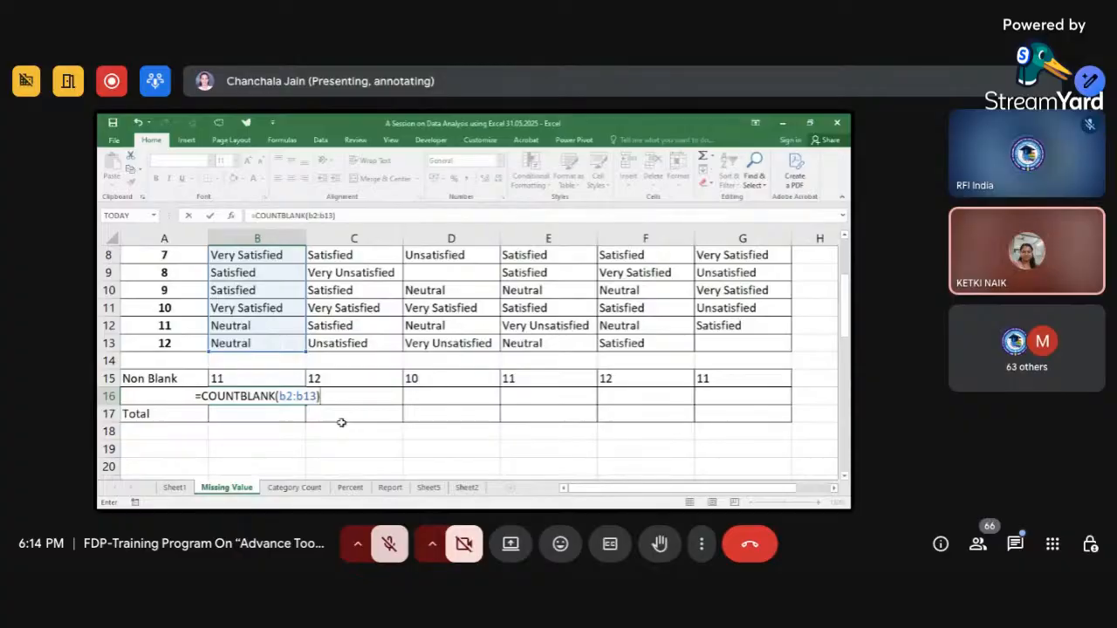
key("Return")
- Copy the COUNTBLANK formula from B16 across to G16, and center-align the Non Blank counts in B15:G15
left_click(292, 394)
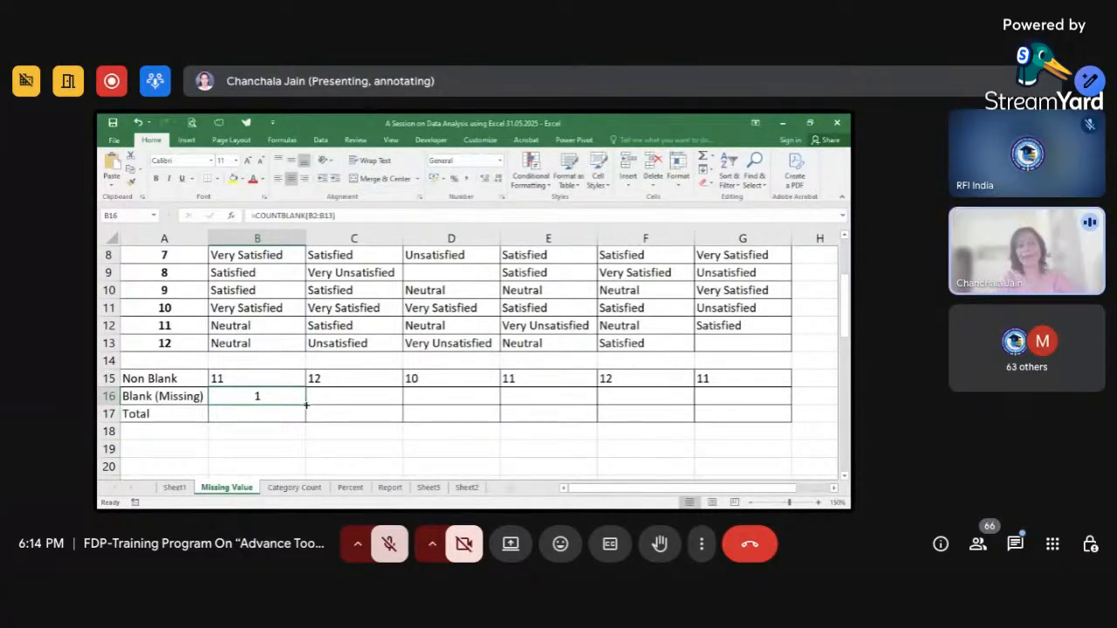
left_click_drag(306, 404, 758, 414)
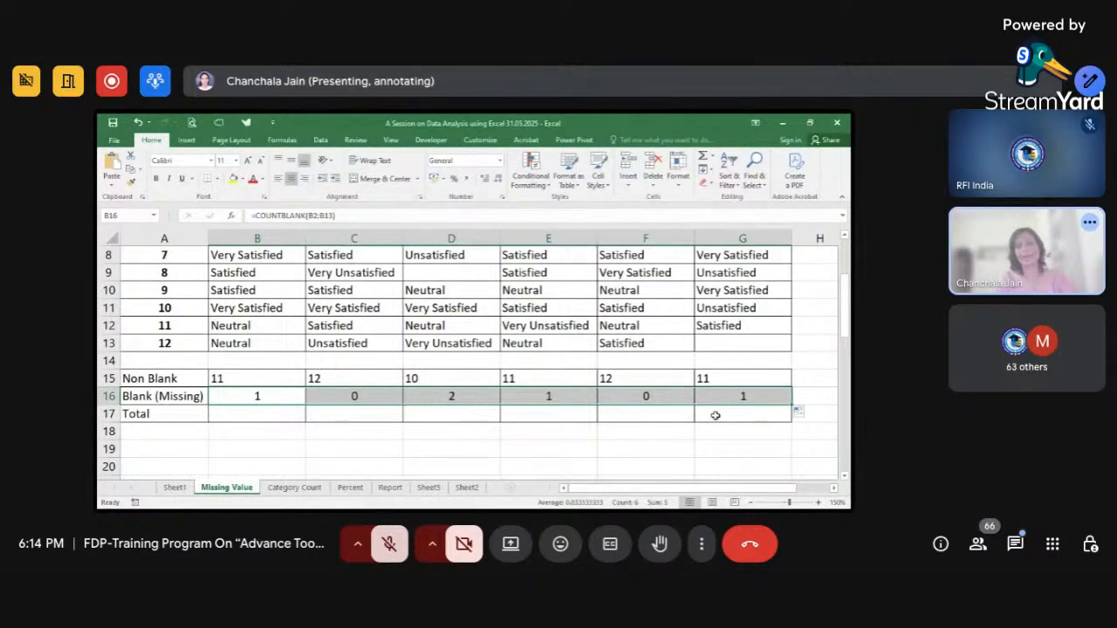
left_click_drag(277, 379, 701, 375)
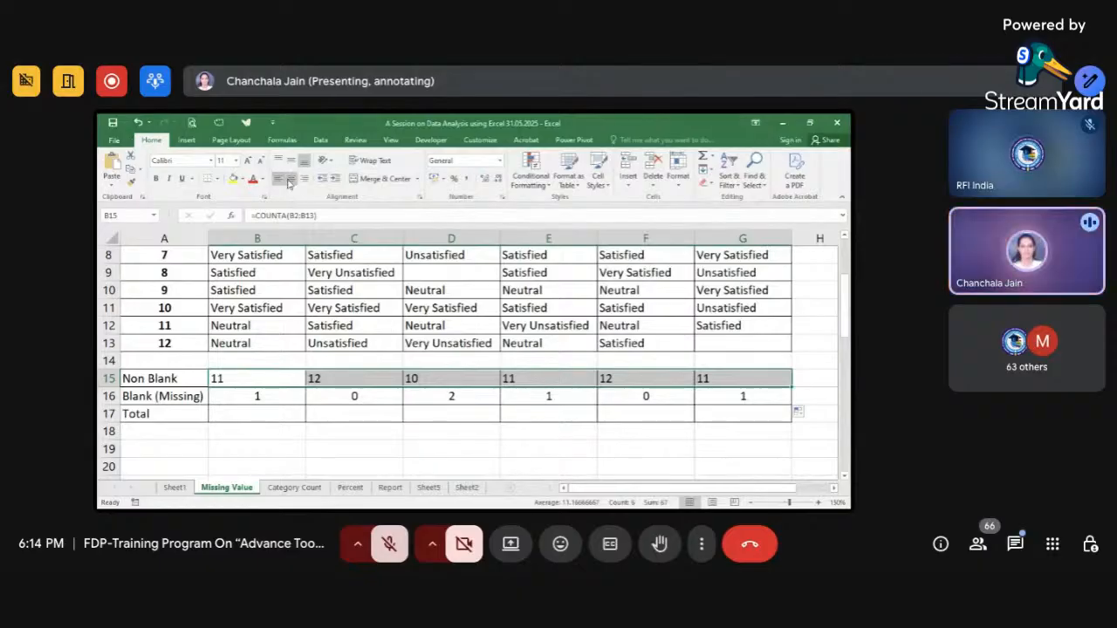
left_click(291, 180)
- Add the non-blank and missing counts of Product 1 in cell B17 with the formula =SUM(B15:B16)
left_click(277, 415)
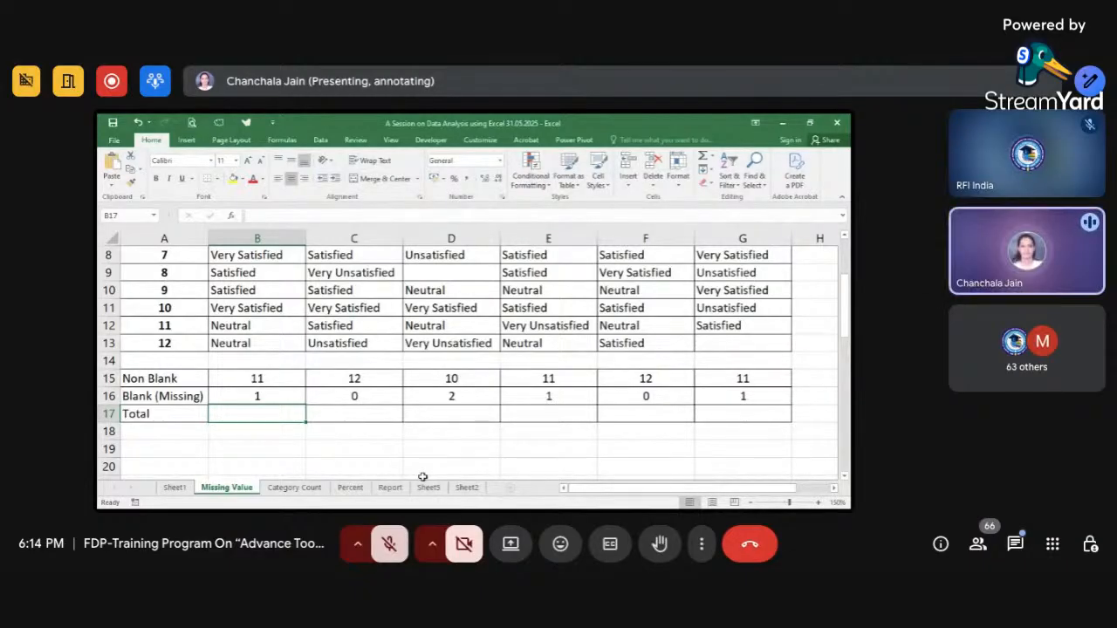
type("=sum")
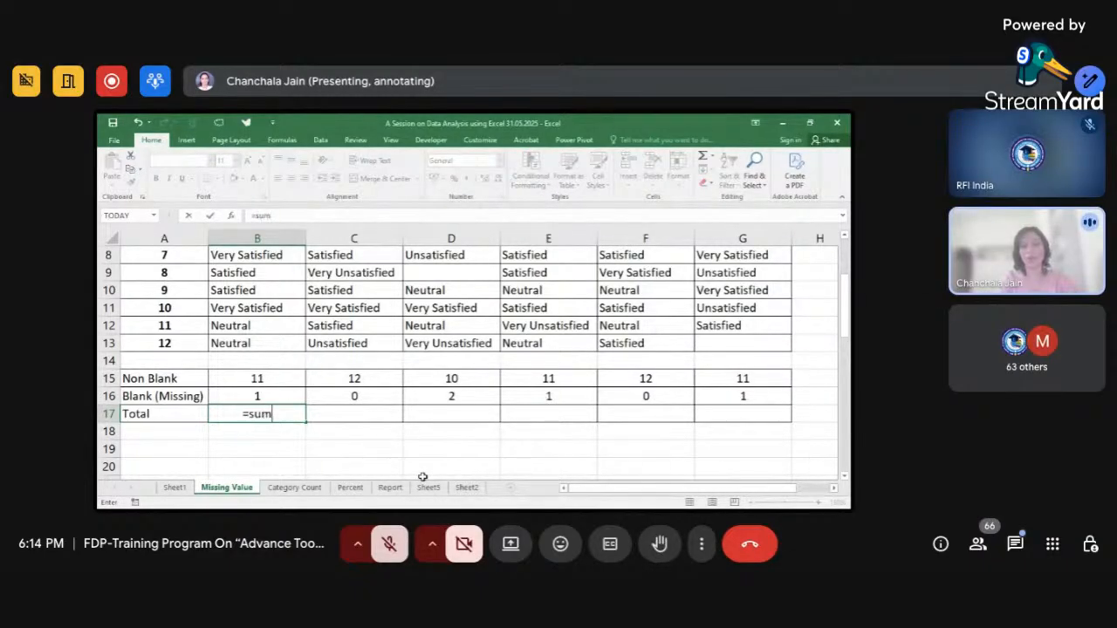
type("(")
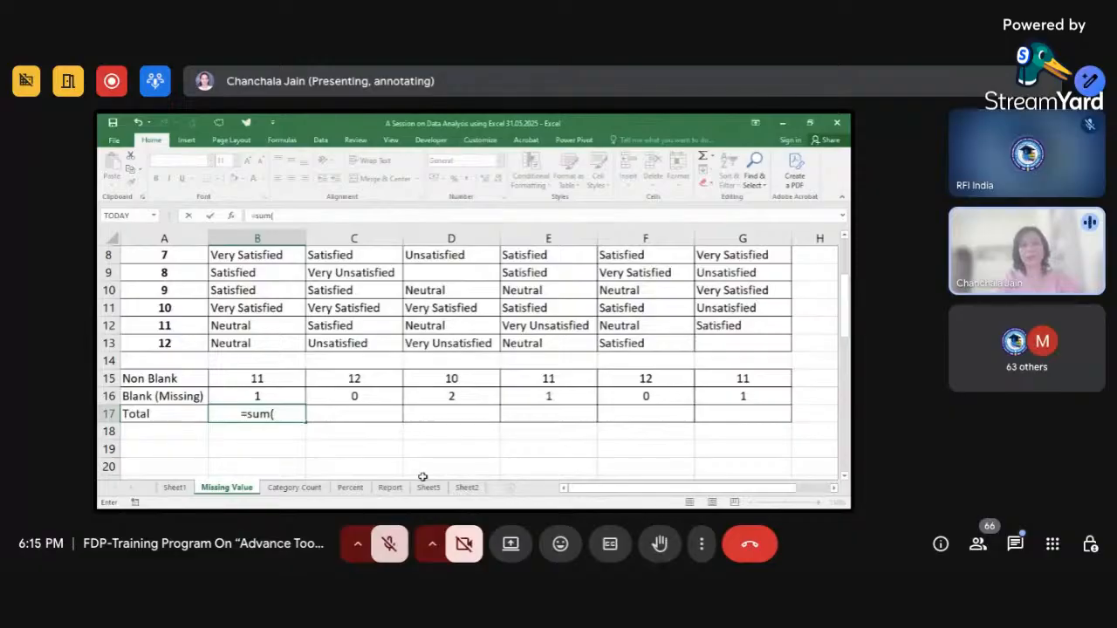
left_click_drag(288, 381, 289, 392)
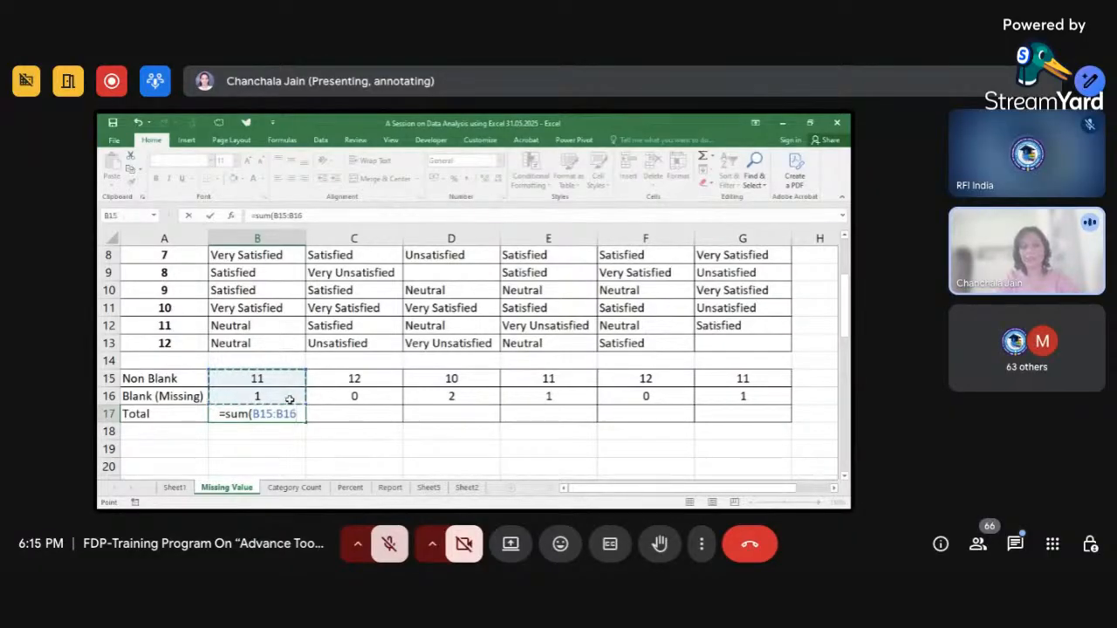
type(")")
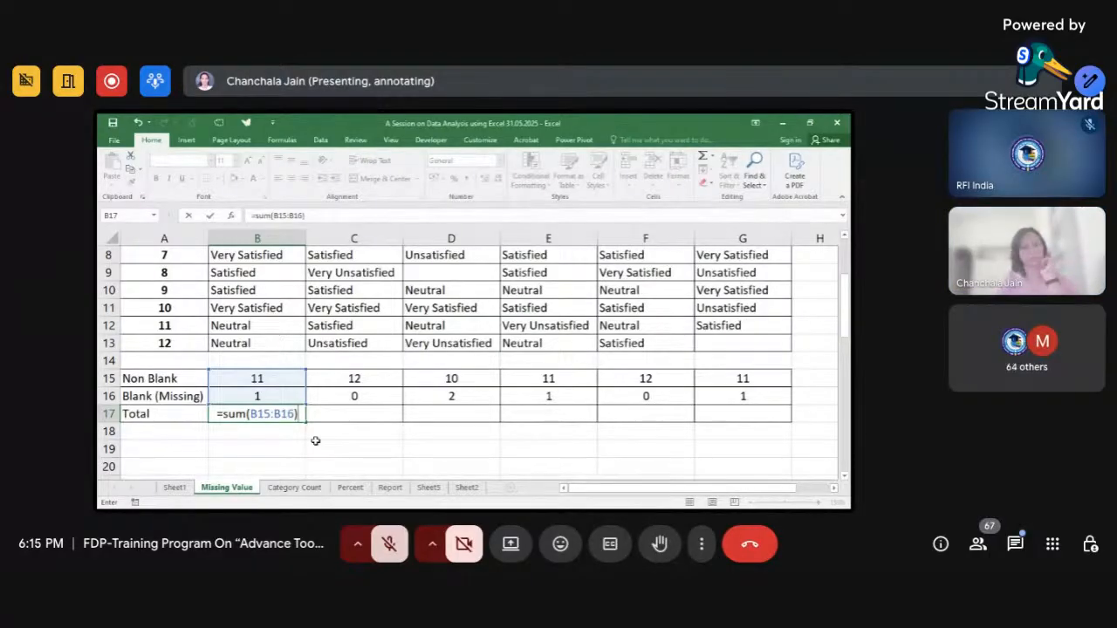
key("ctrl+Return")
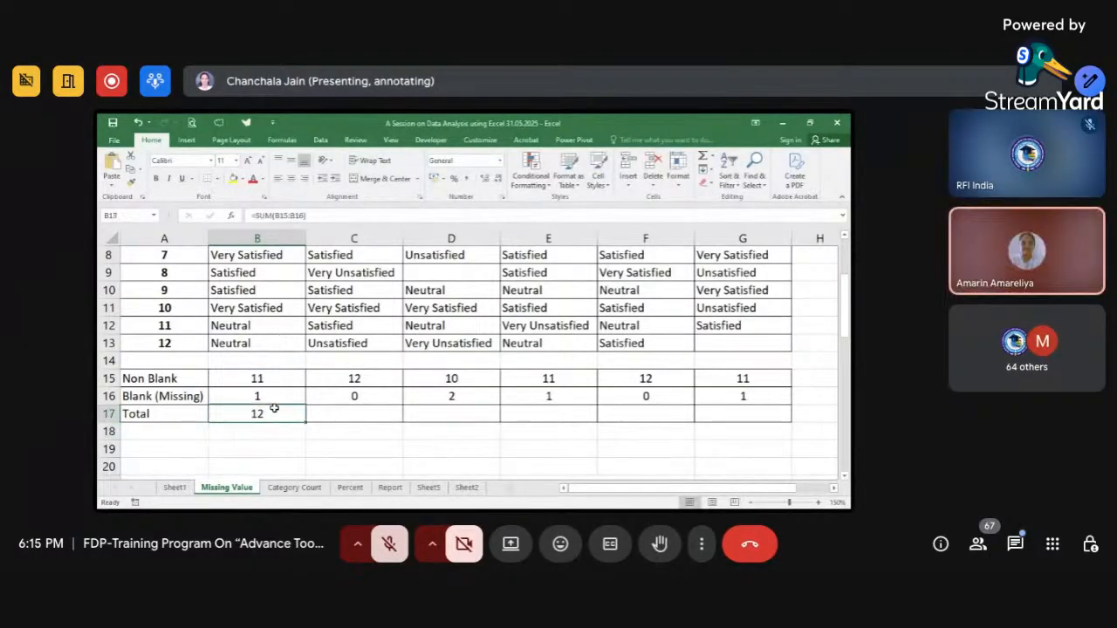
- Copy the SUM formula from B17 across the Total row to G17, and check the row's totals
left_click_drag(306, 421, 806, 392)
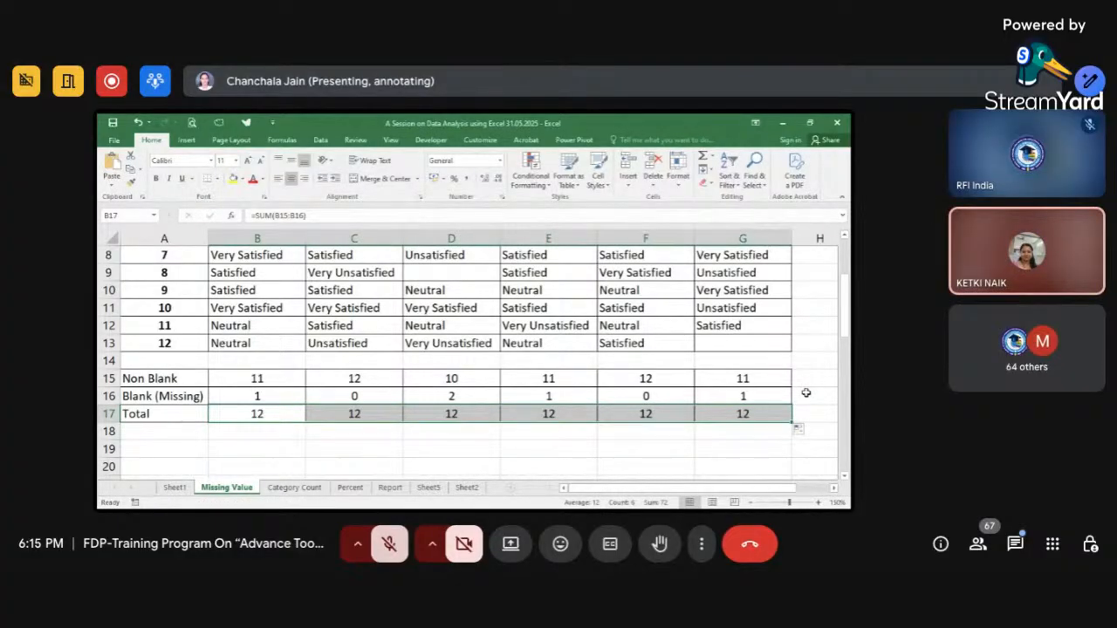
left_click(806, 393)
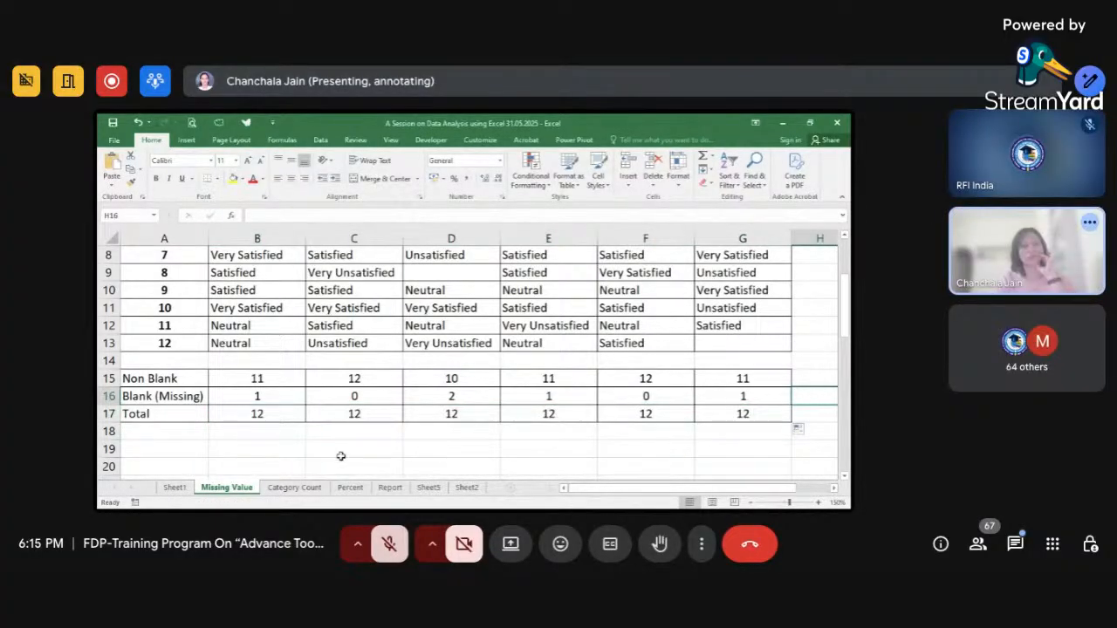
left_click(108, 414)
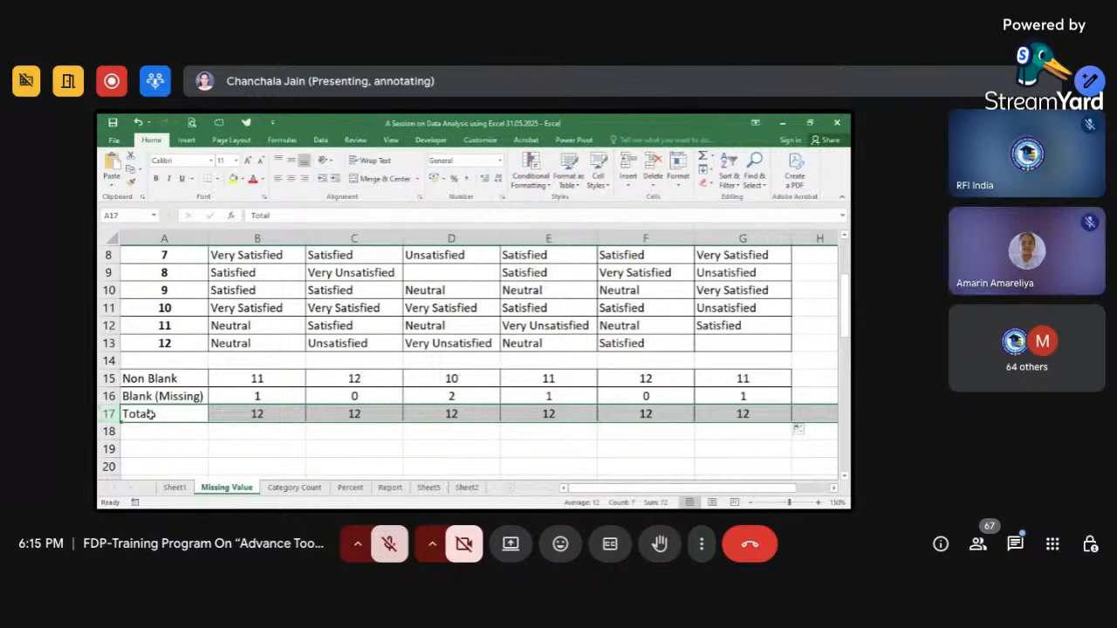
left_click(732, 418)
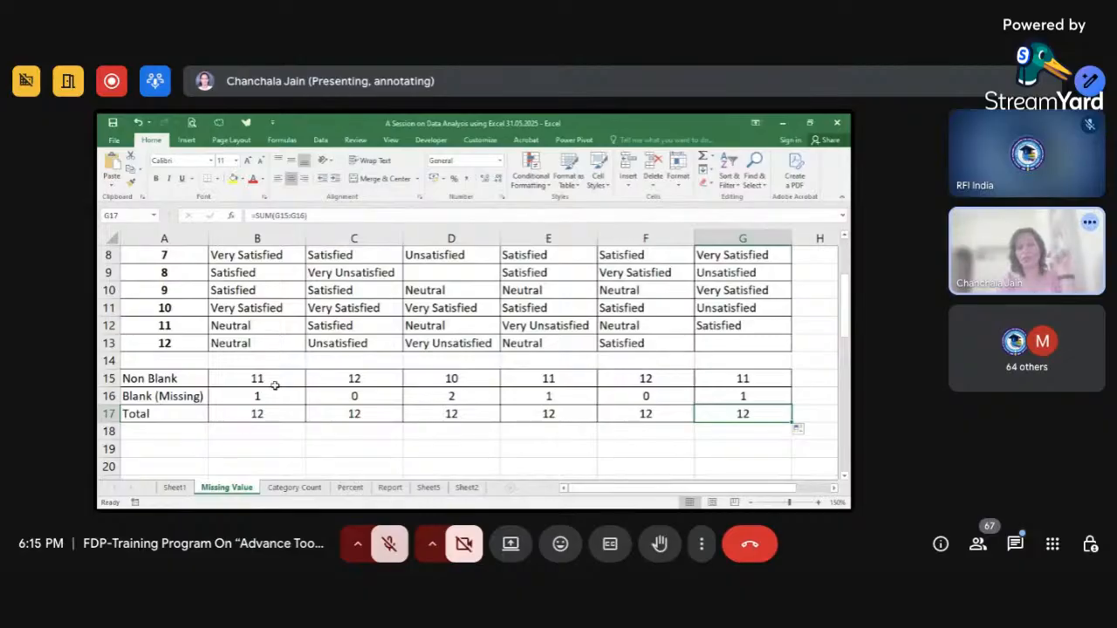
left_click(314, 441)
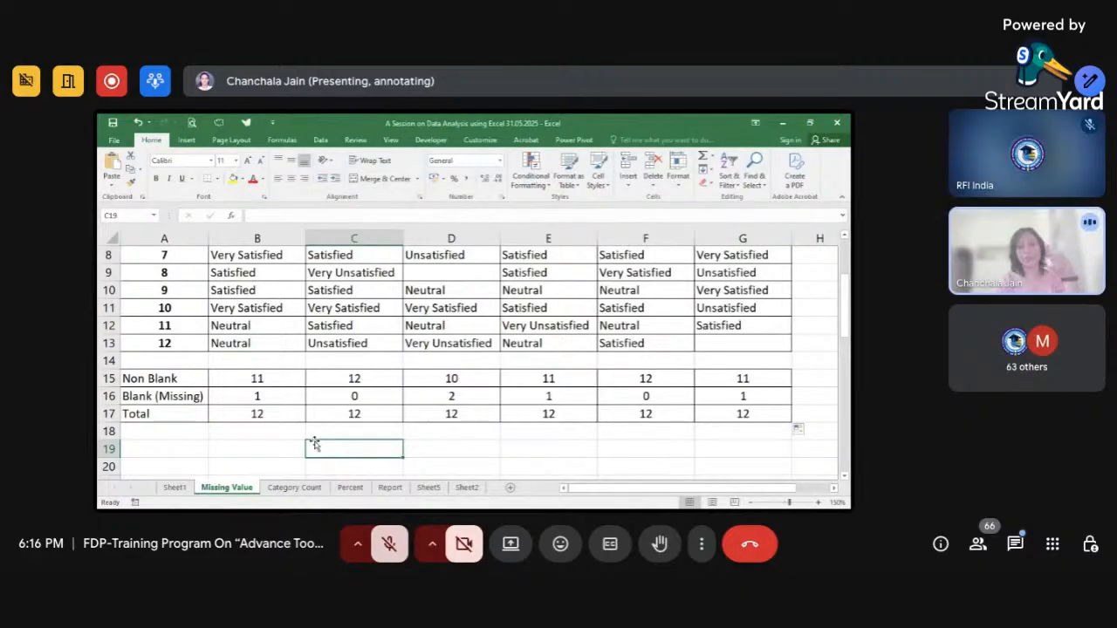
- Look over the Category Count sheet, from the product responses to the satisfaction category labels in rows 15 to 20
left_click(295, 489)
left_click(300, 428)
scroll(298, 431, "down", 1)
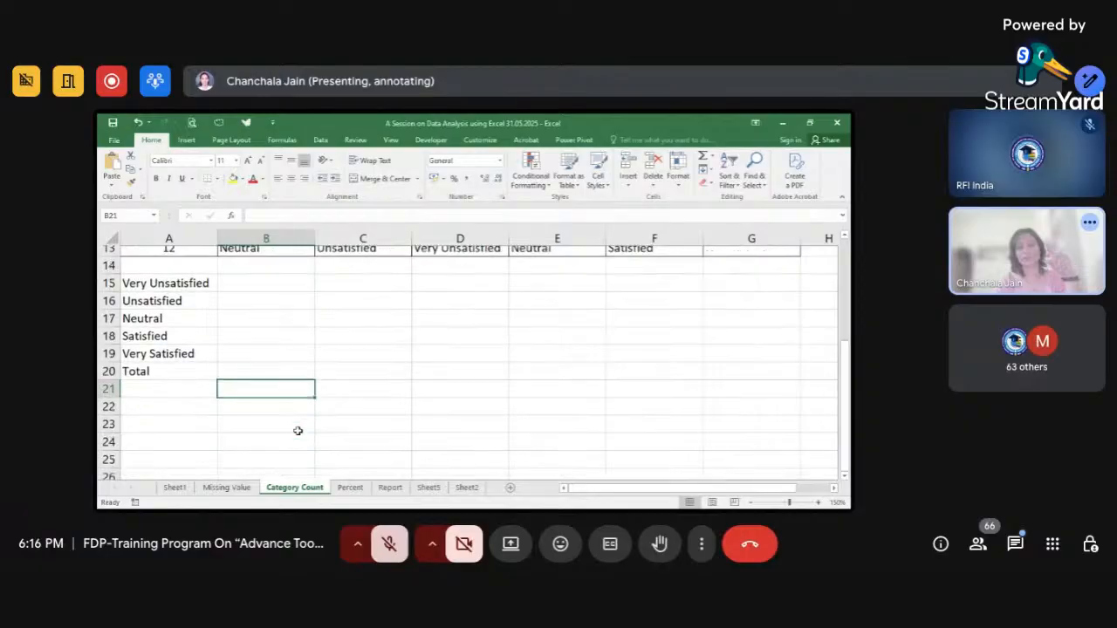
scroll(298, 431, "up", 4)
scroll(297, 431, "down", 3)
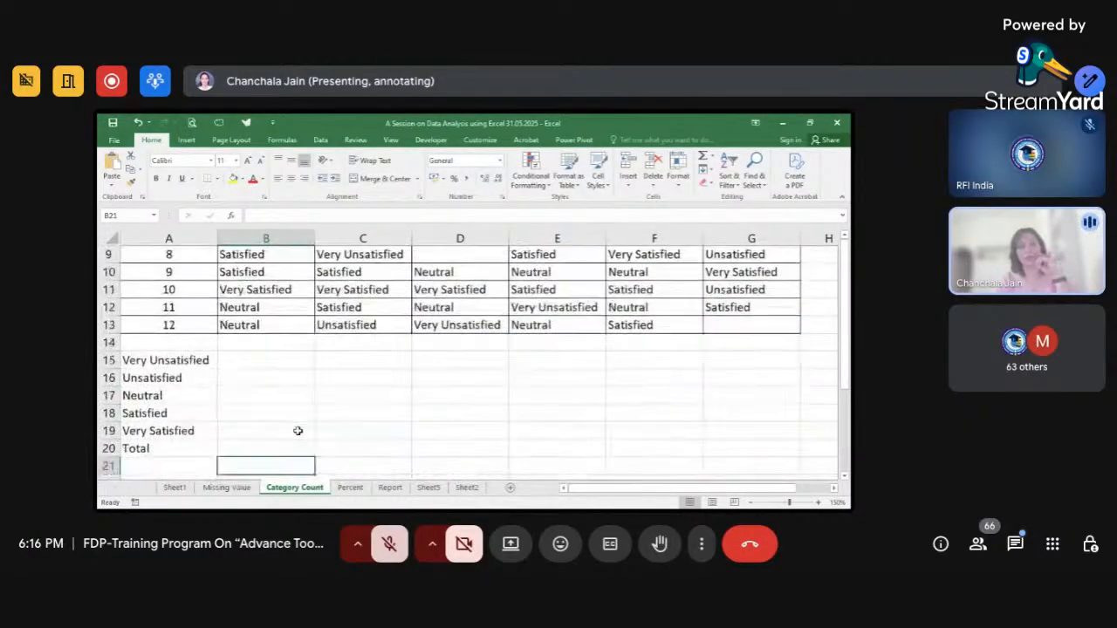
scroll(297, 431, "up", 3)
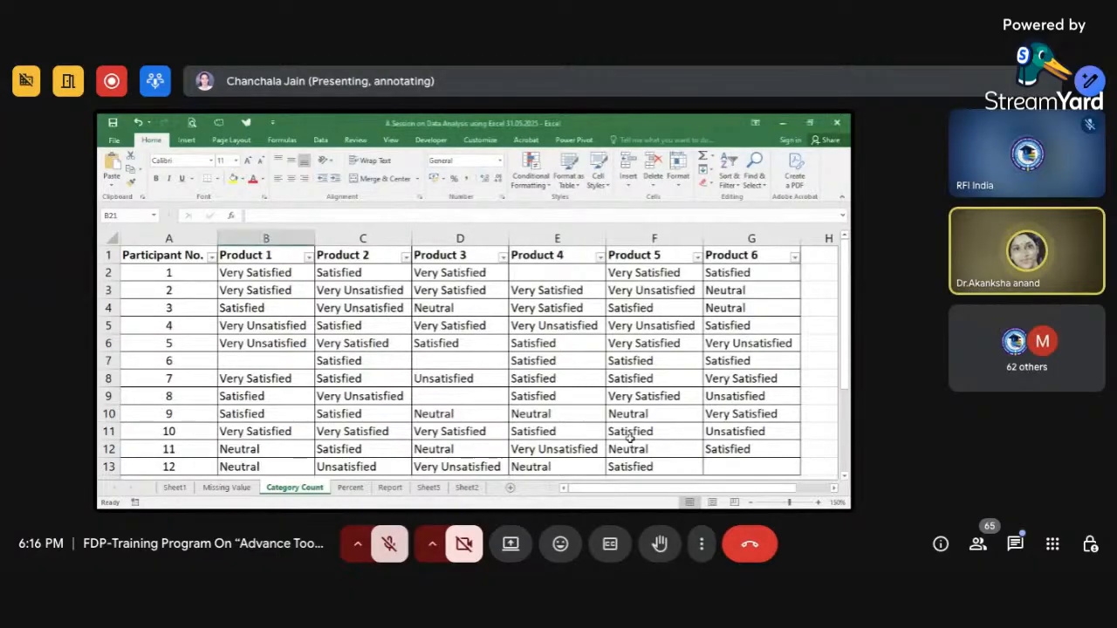
- Return to the Missing Value sheet and examine the Blank (Missing) counts of Products 1, 2 and 5 against the Product 1 column
left_click(226, 489)
left_click(260, 397)
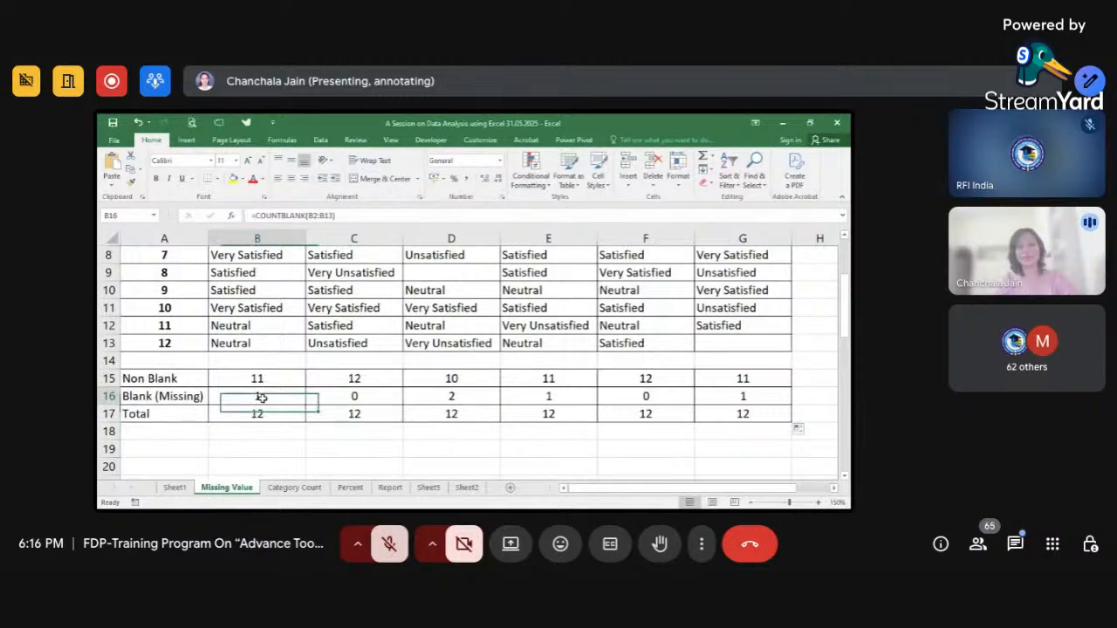
scroll(301, 398, "up", 3)
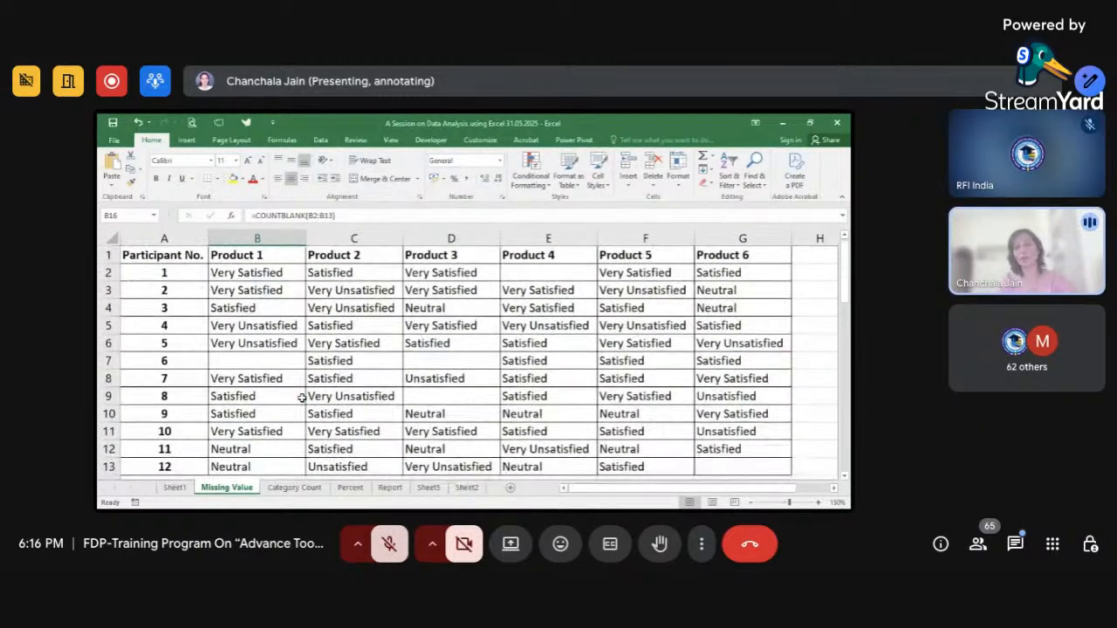
left_click(271, 235)
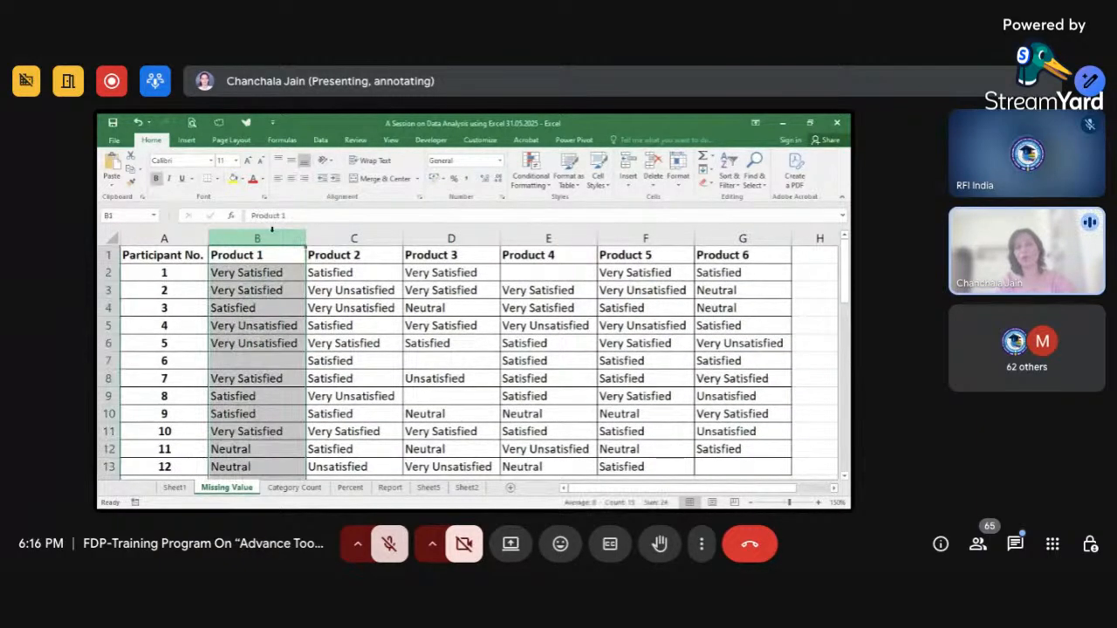
scroll(272, 314, "down", 3)
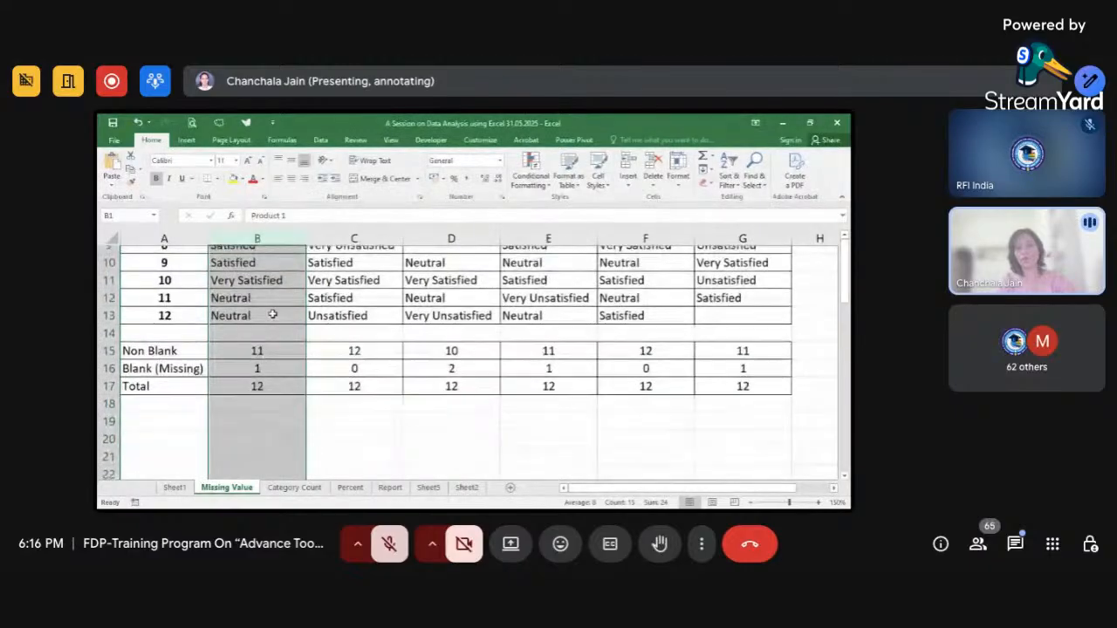
left_click(269, 364)
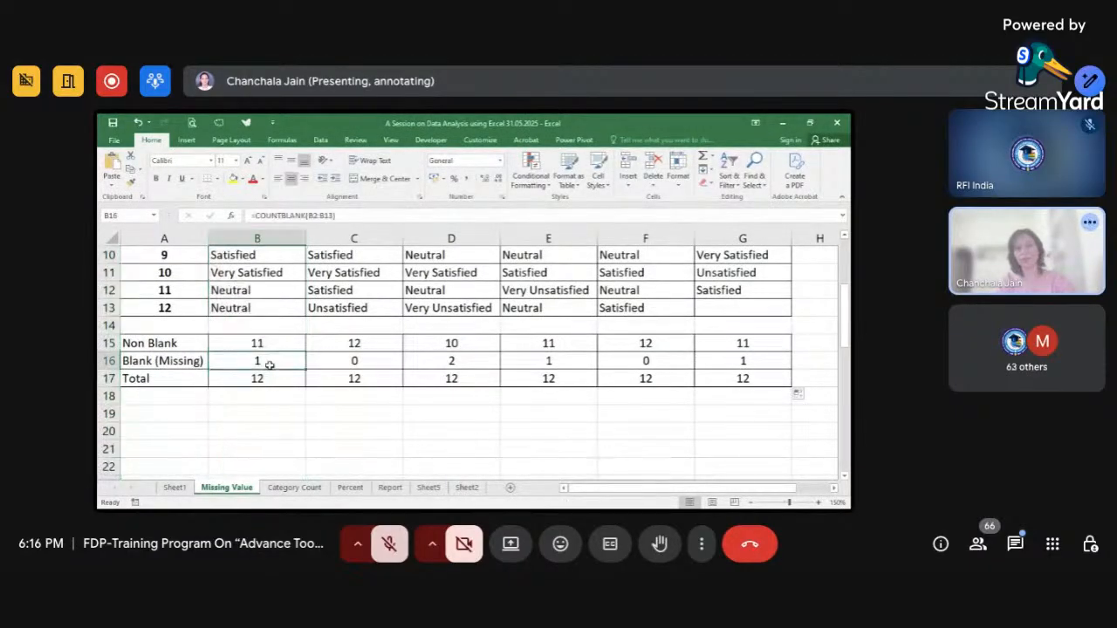
left_click(341, 363)
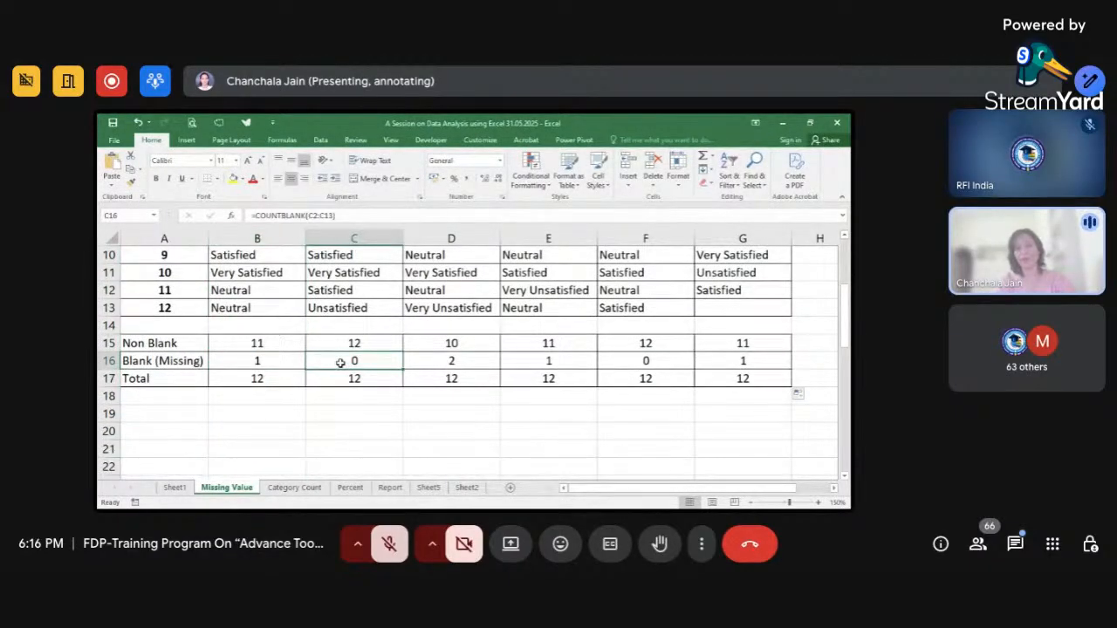
left_click(640, 359)
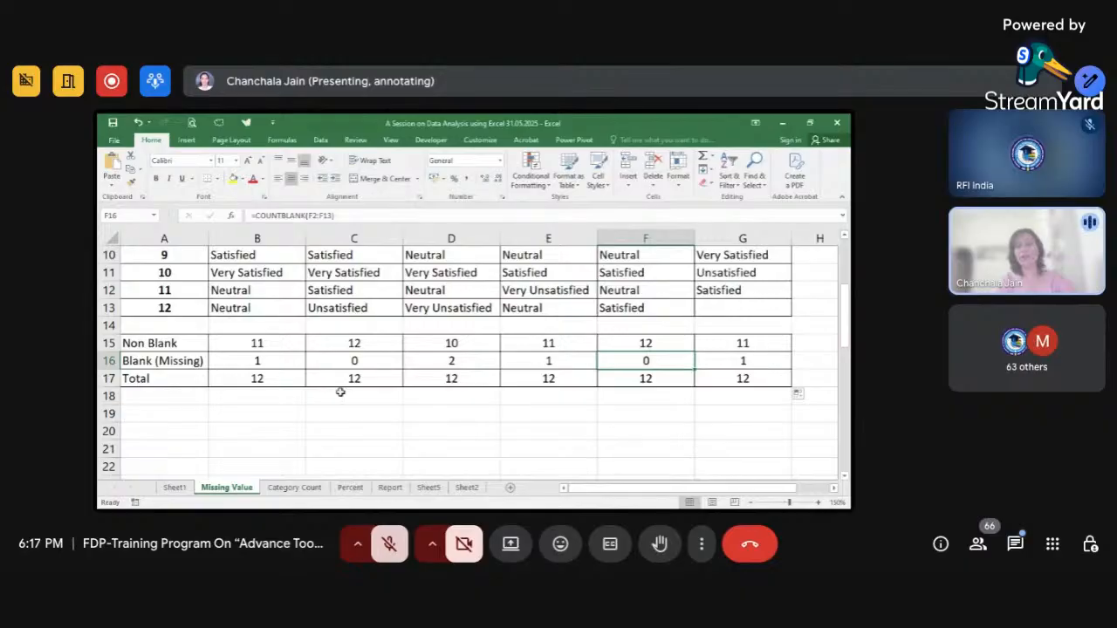
- Compare the survey responses in rows 2 to 13 with the summary rows below, and select the whole Product 1 column
scroll(340, 393, "up", 3)
scroll(340, 393, "down", 2)
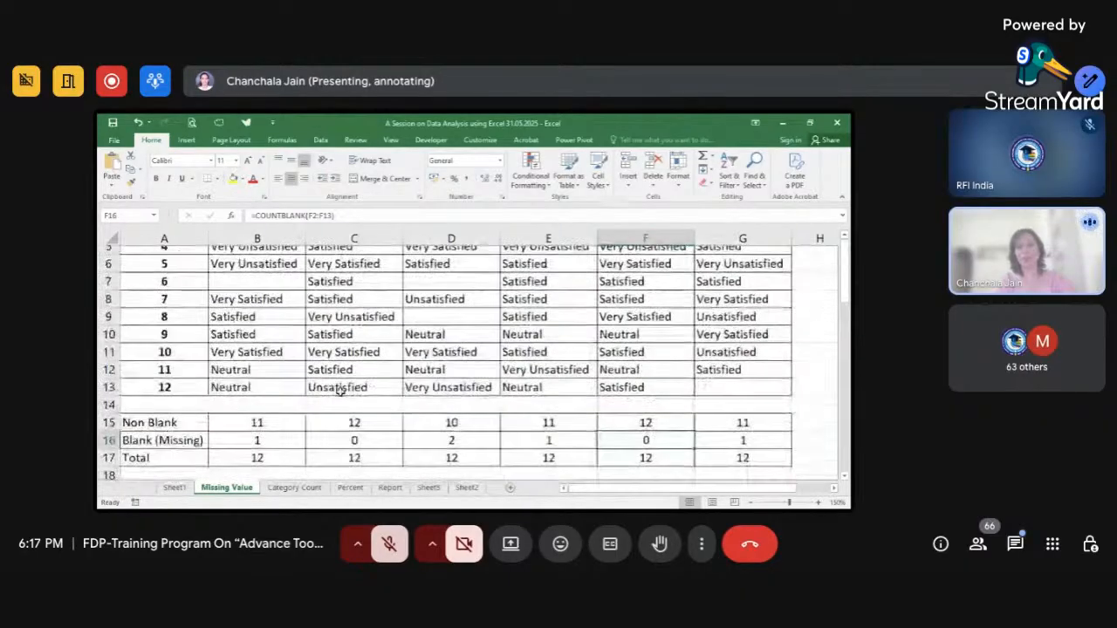
scroll(340, 393, "up", 2)
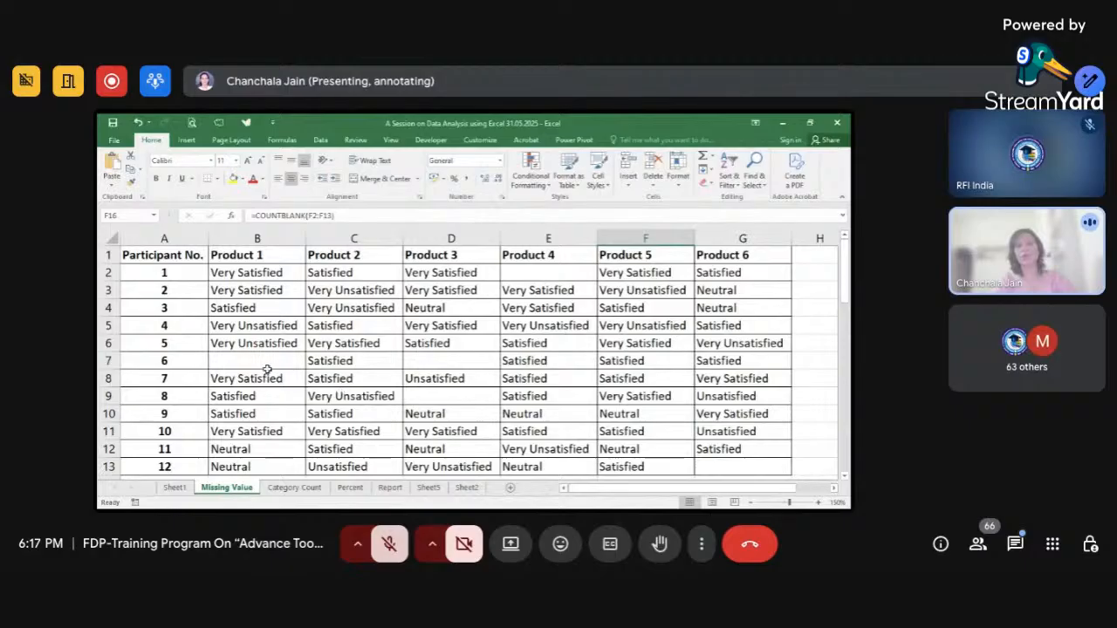
scroll(276, 355, "down", 4)
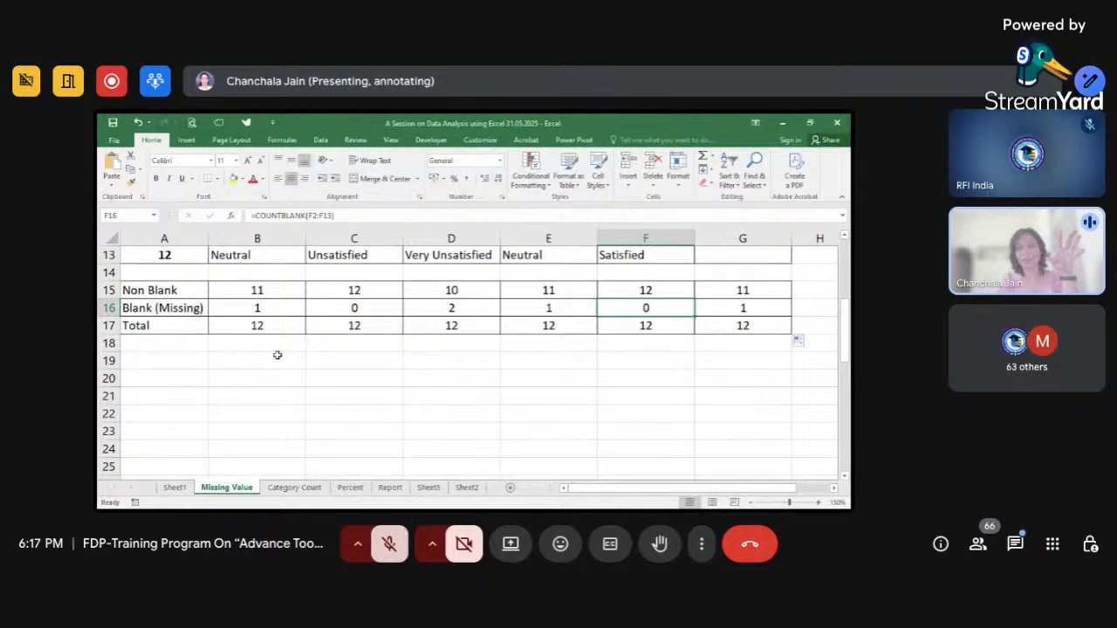
scroll(277, 355, "up", 2)
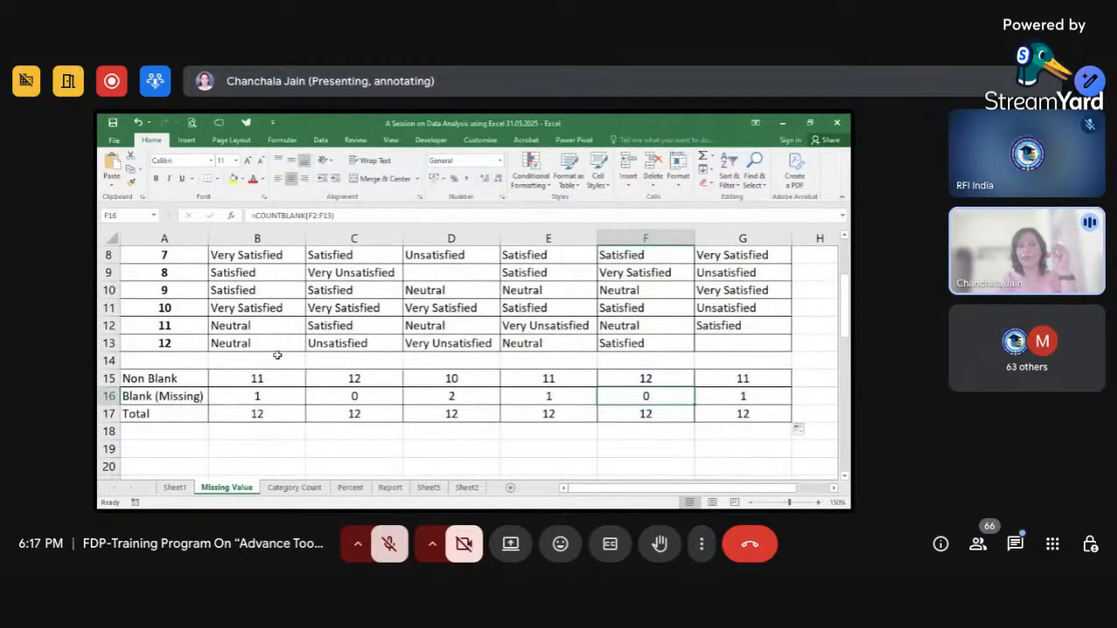
scroll(276, 355, "up", 3)
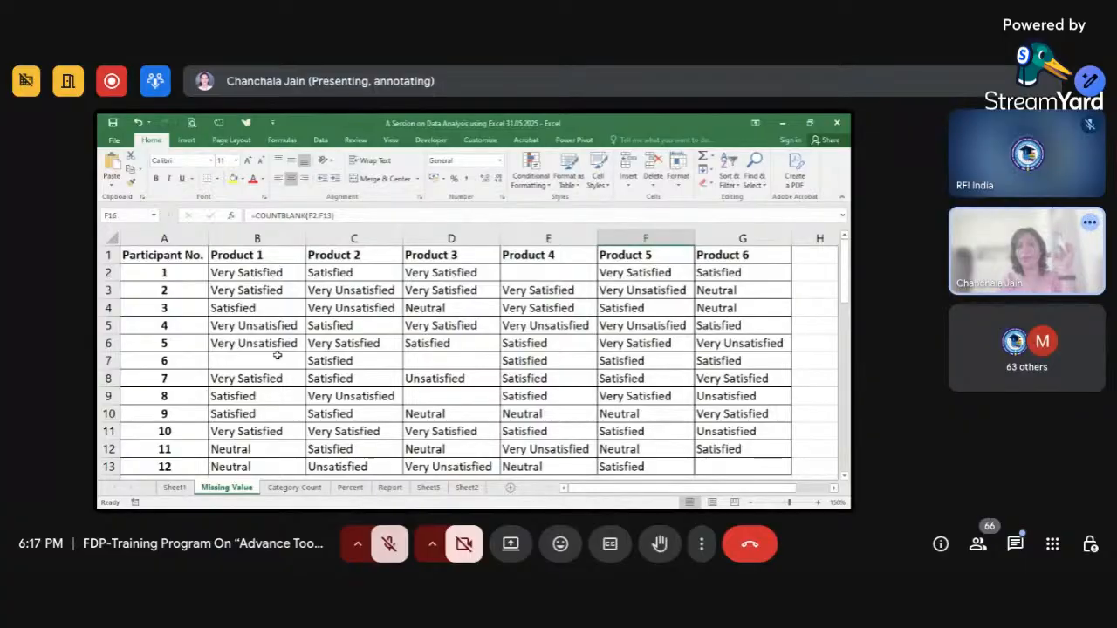
left_click(252, 238)
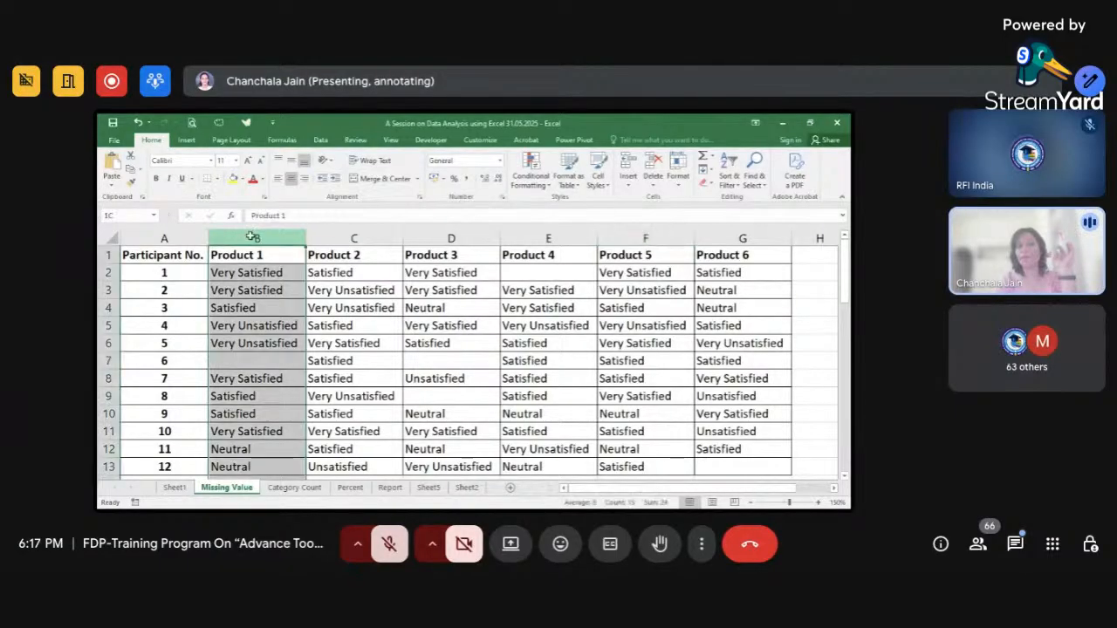
- Examine the blank Product 1 cell and the rest of participant 6's responses in row 7, along with the summary rows
scroll(252, 237, "down", 2)
scroll(250, 234, "up", 2)
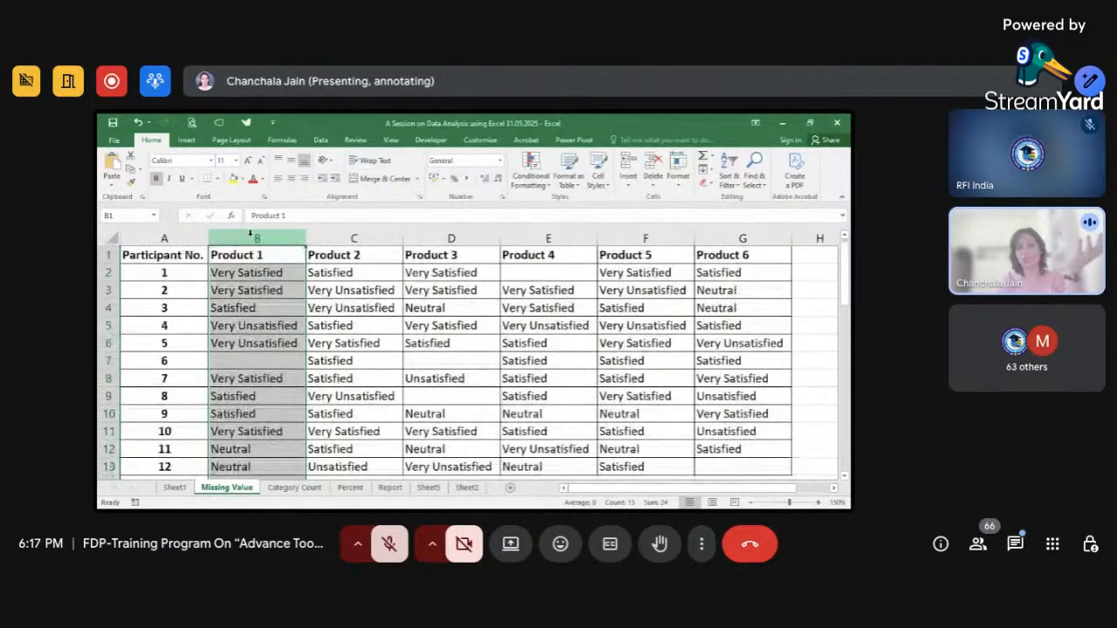
left_click(264, 358)
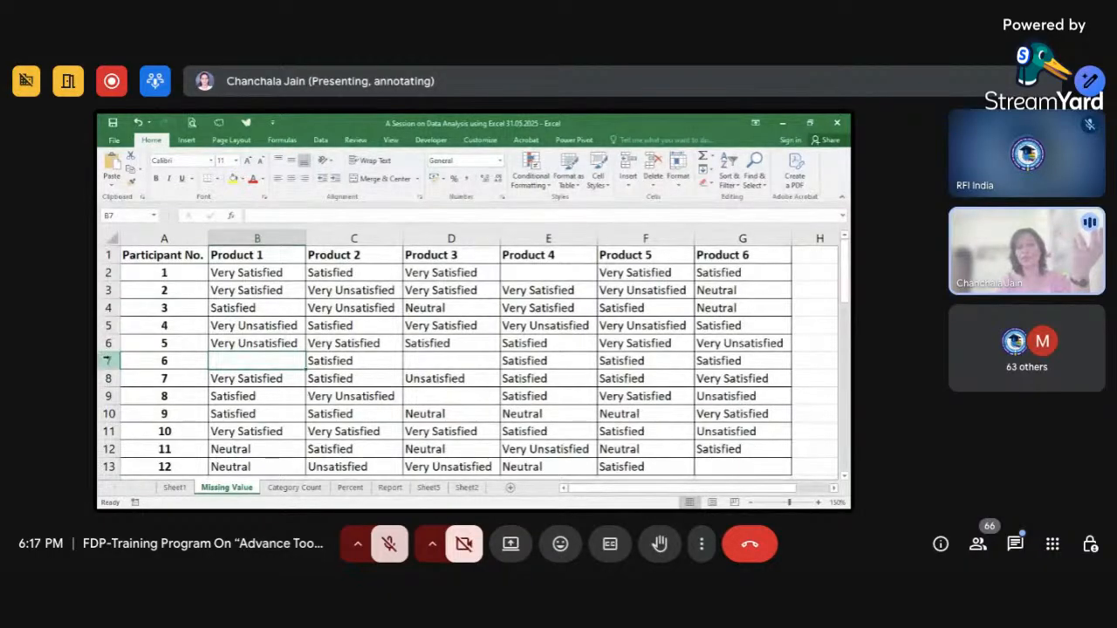
left_click(102, 360)
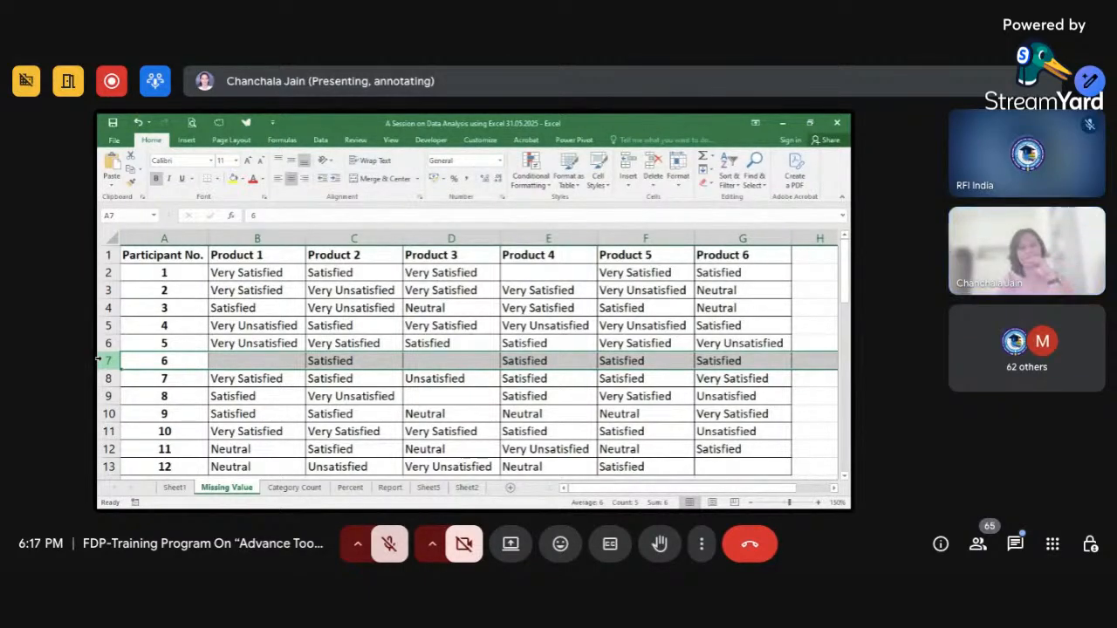
left_click(618, 345)
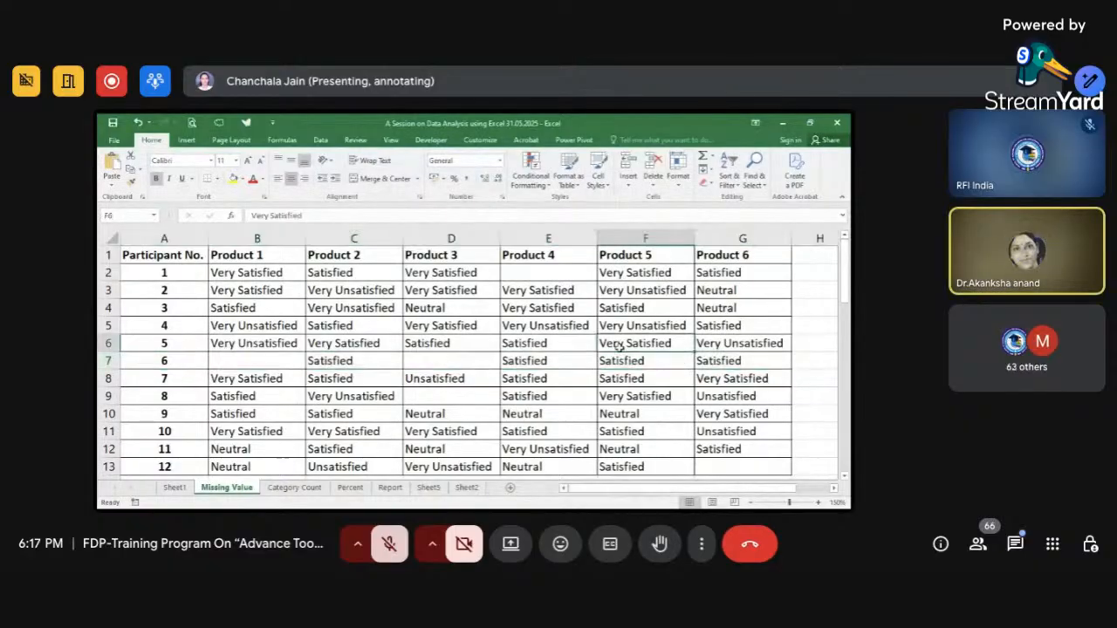
scroll(617, 346, "down", 2)
scroll(551, 291, "right", 3)
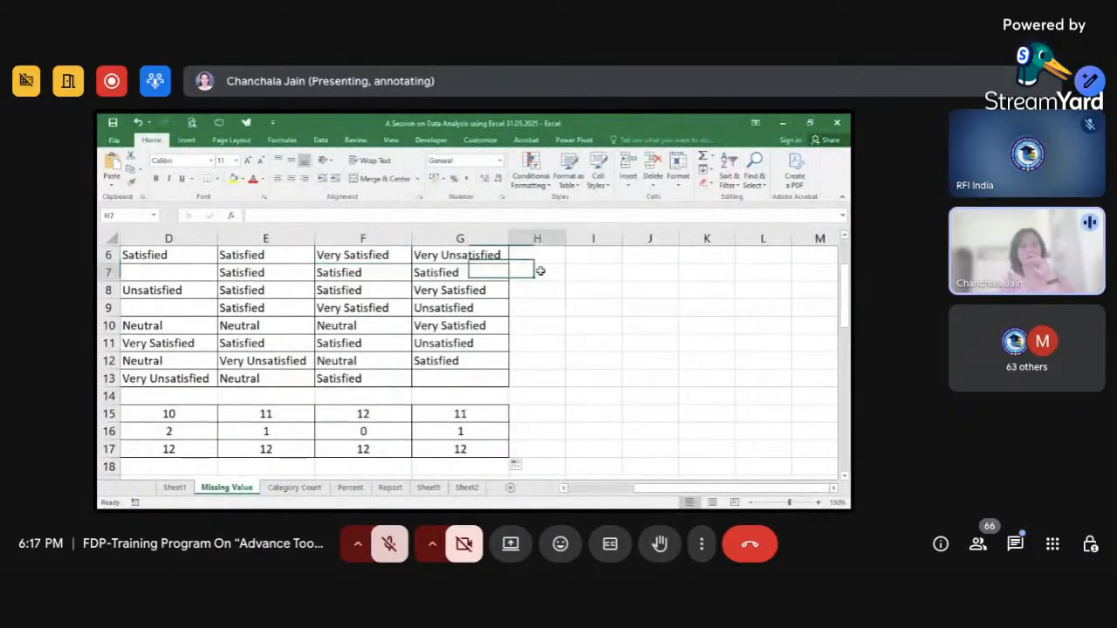
left_click(538, 272)
scroll(540, 271, "left", 3)
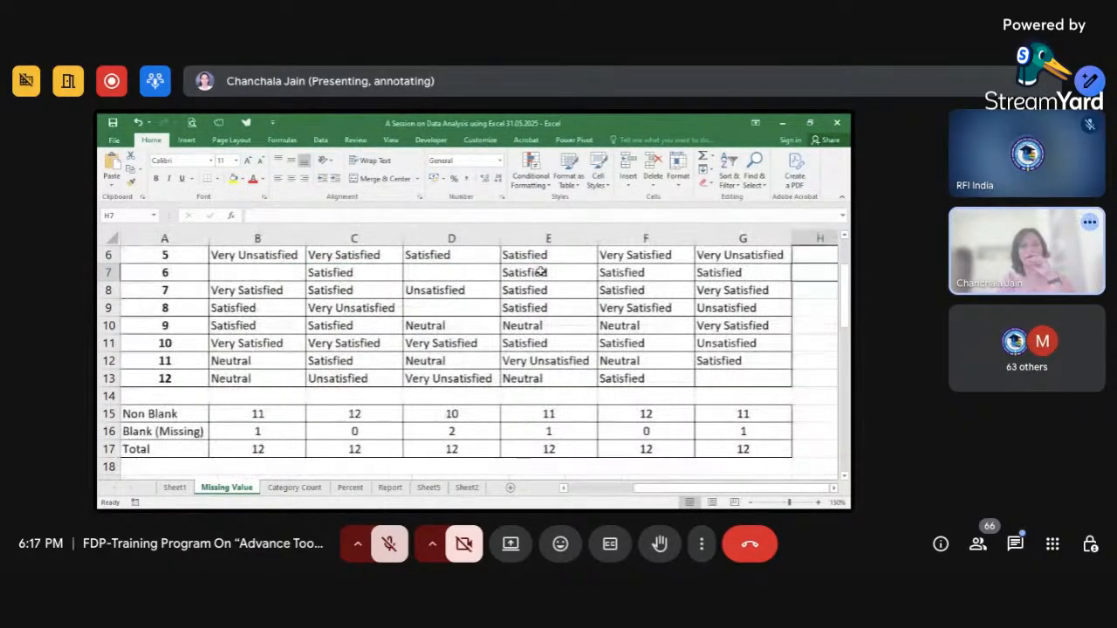
scroll(540, 271, "up", 2)
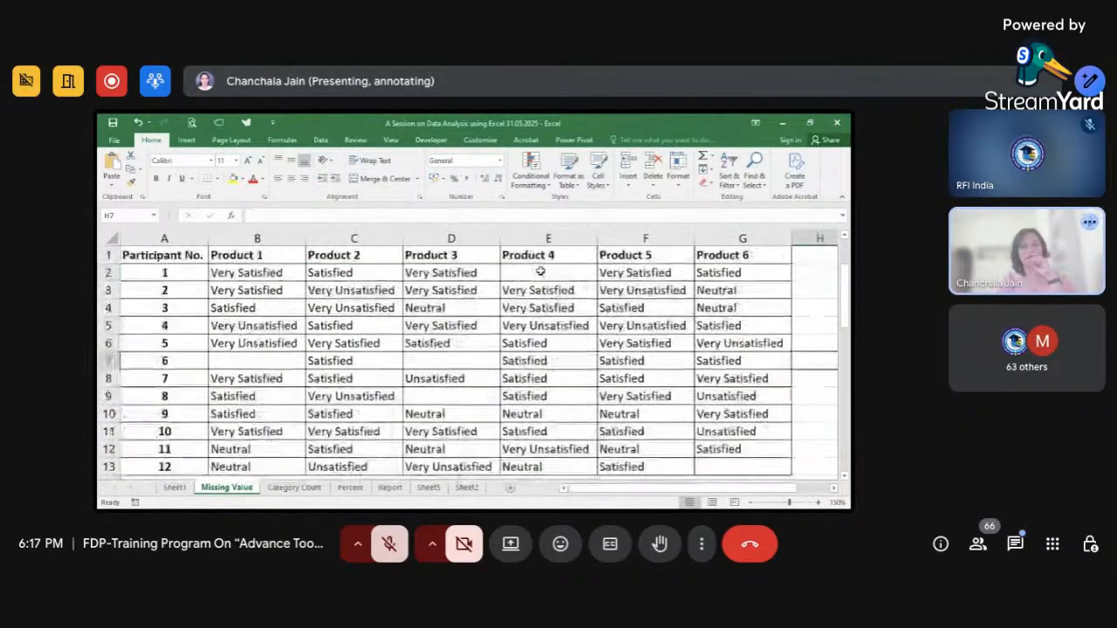
- Enter a COUNTBLANK formula in H2 that counts participant 1's missing responses across B2:G2
left_click(825, 275)
scroll(825, 277, "right", 2)
type("=")
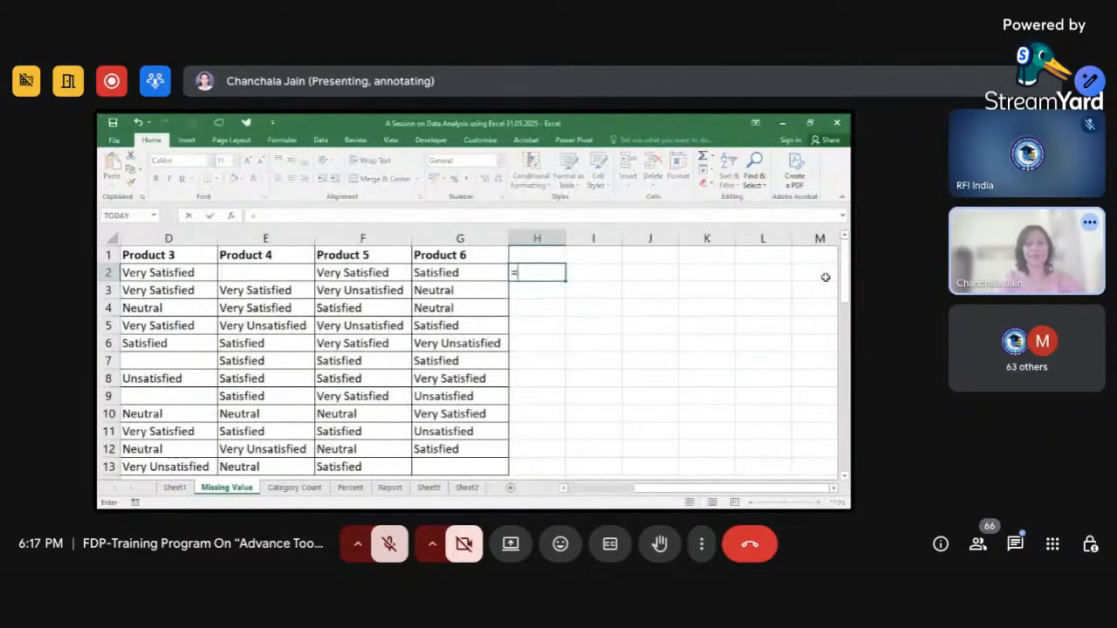
type("coun")
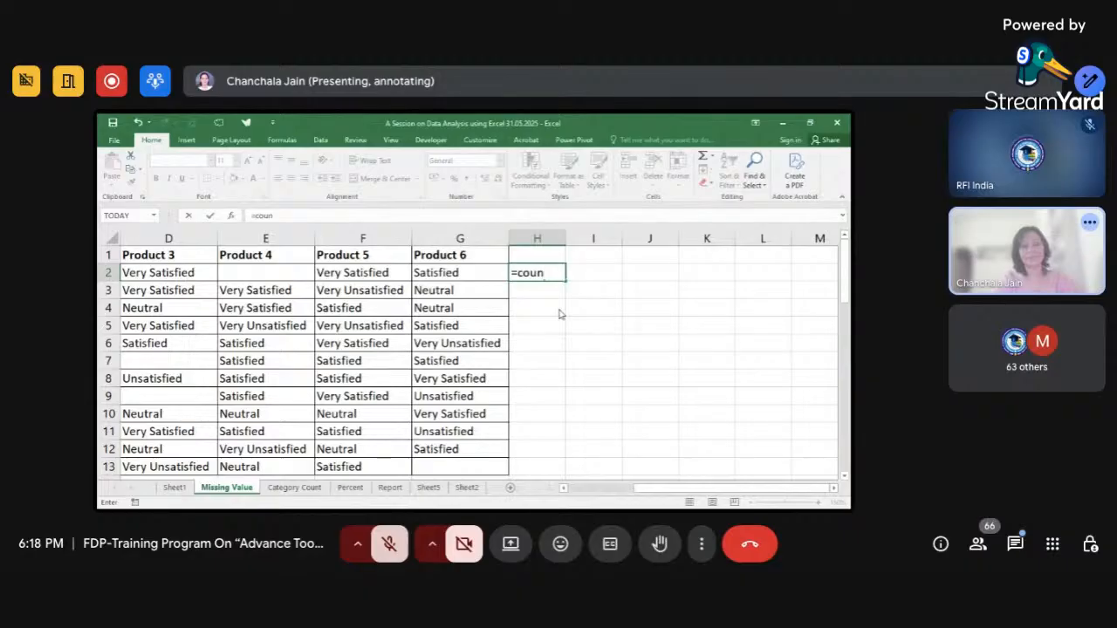
type("tb")
key("Tab")
scroll(558, 308, "left", 3)
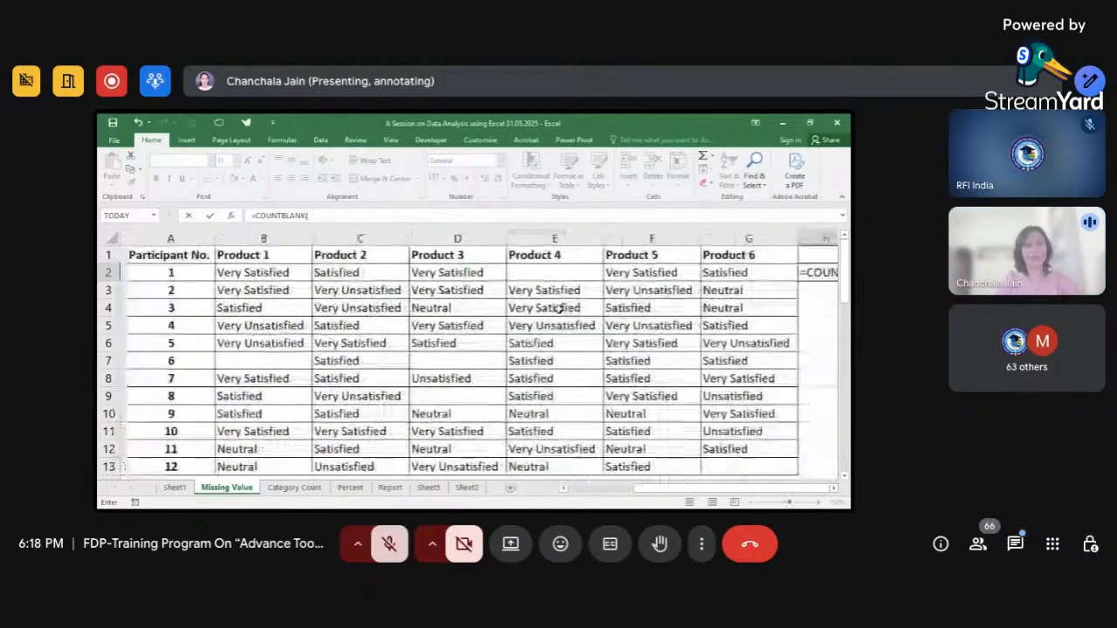
left_click_drag(252, 273, 726, 274)
key("Return")
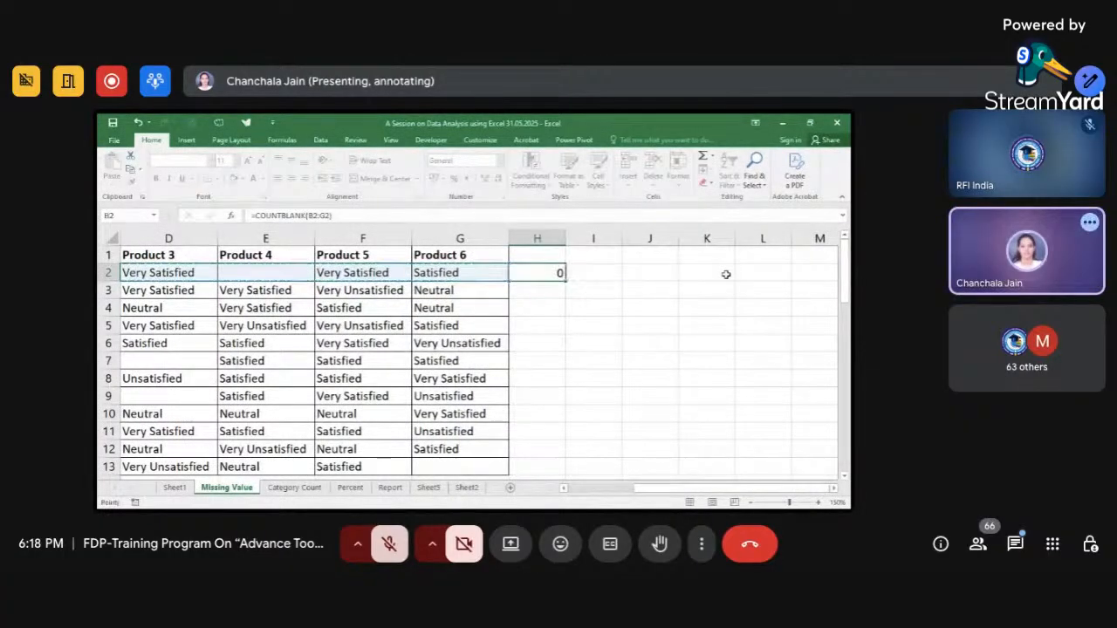
- Copy the COUNTBLANK formula from H2 down to H13 for all participants
left_click(554, 271)
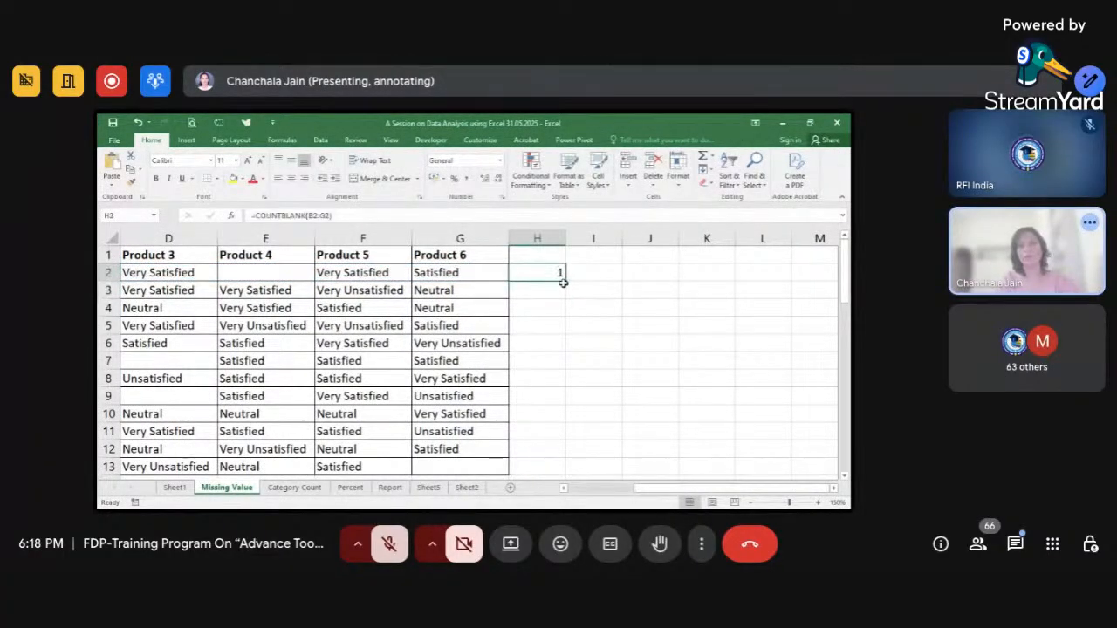
left_click_drag(563, 282, 554, 471)
key("Escape")
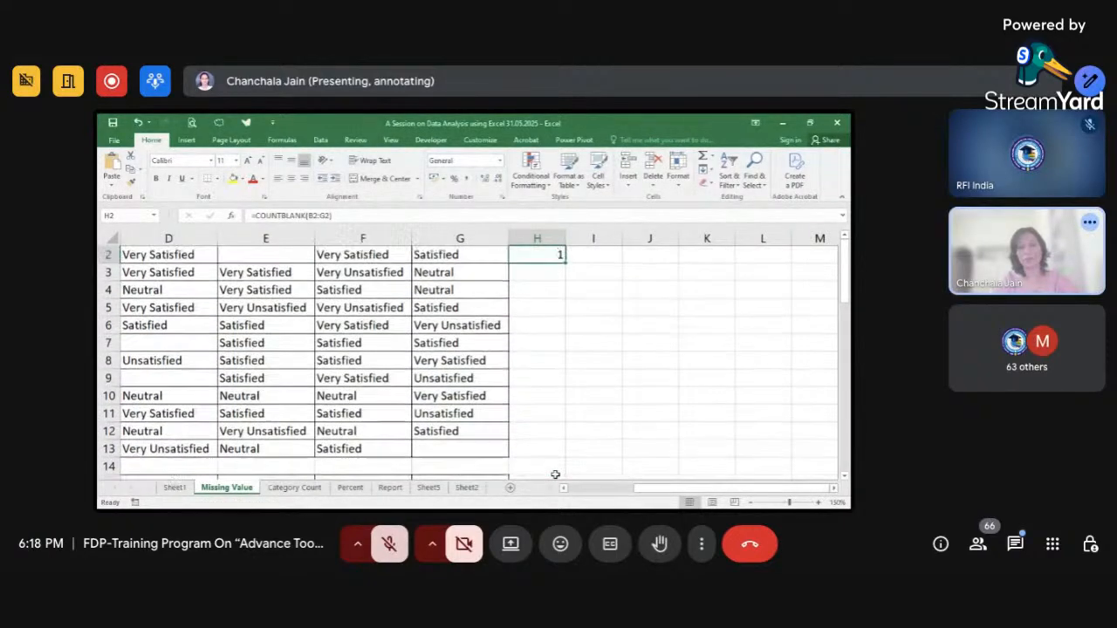
left_click_drag(563, 261, 538, 461)
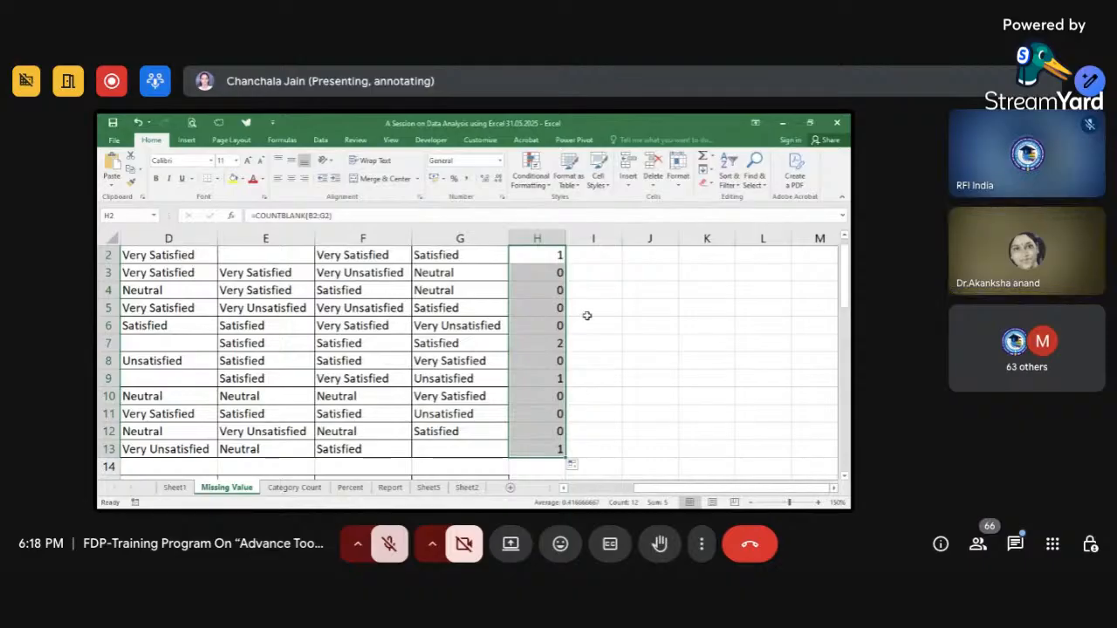
- Compare participant 6's missing count in H7 with the blank responses in row 7
left_click(548, 344)
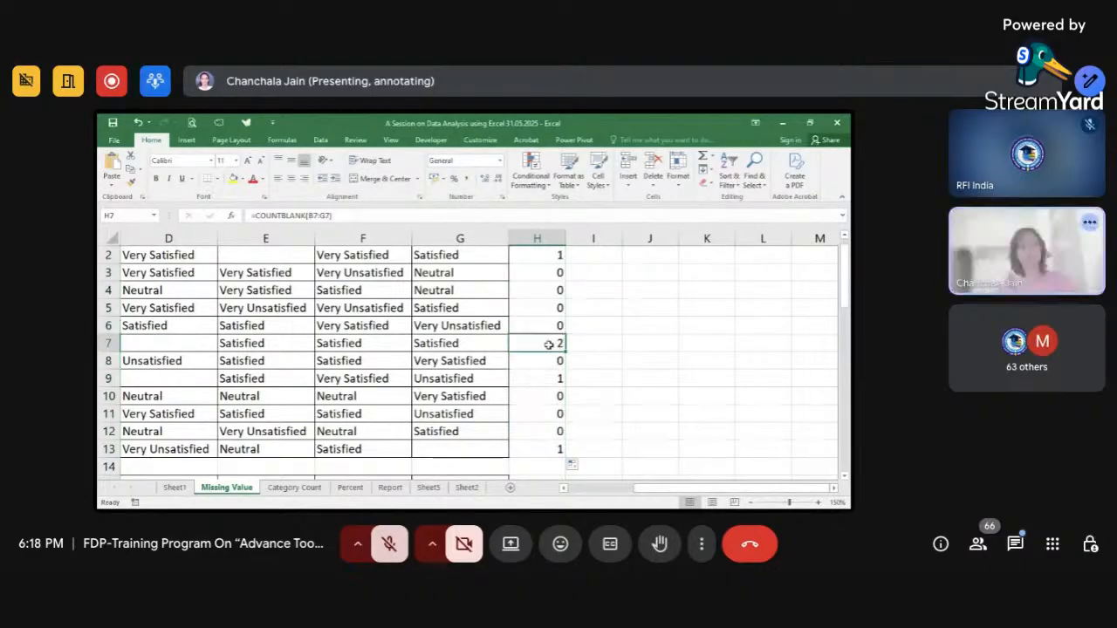
scroll(548, 345, "left", 3)
scroll(548, 347, "right", 4)
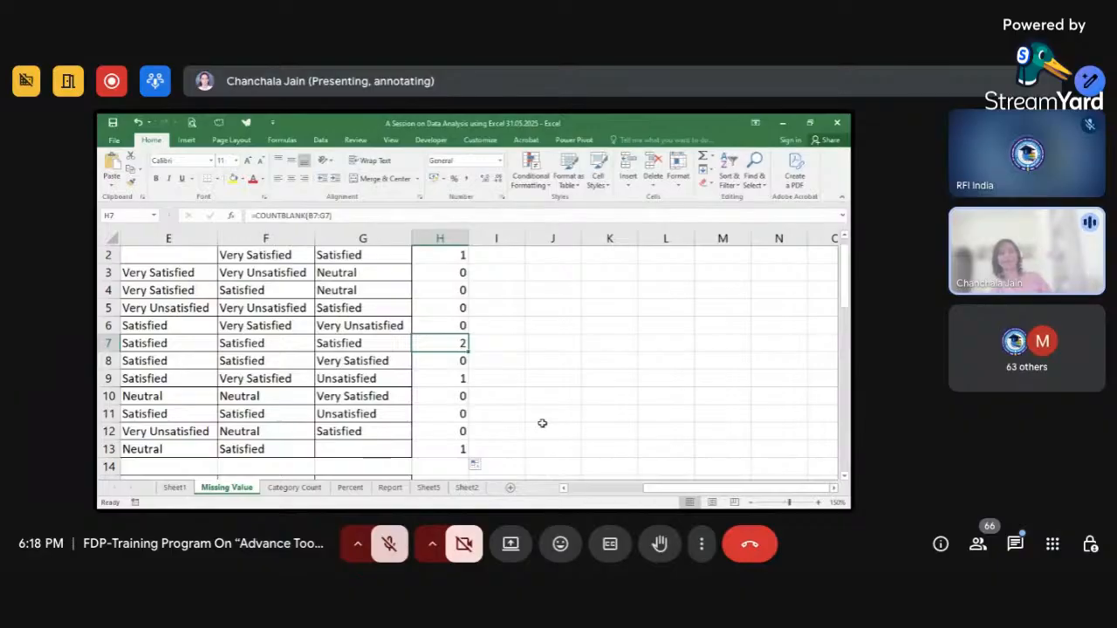
left_click(370, 384)
scroll(370, 383, "left", 4)
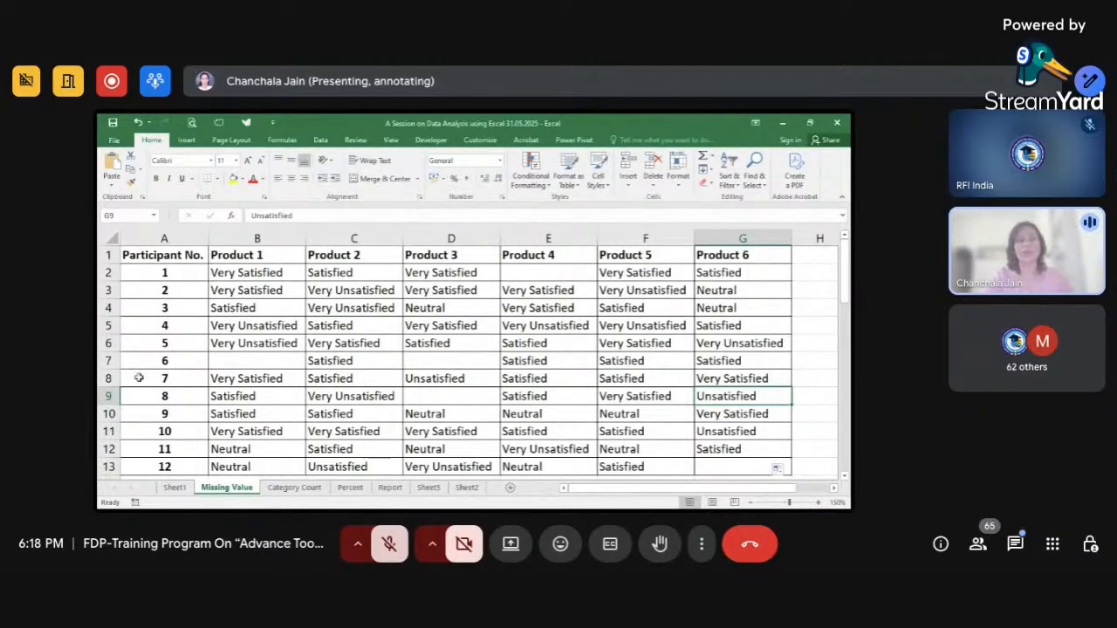
left_click(307, 360)
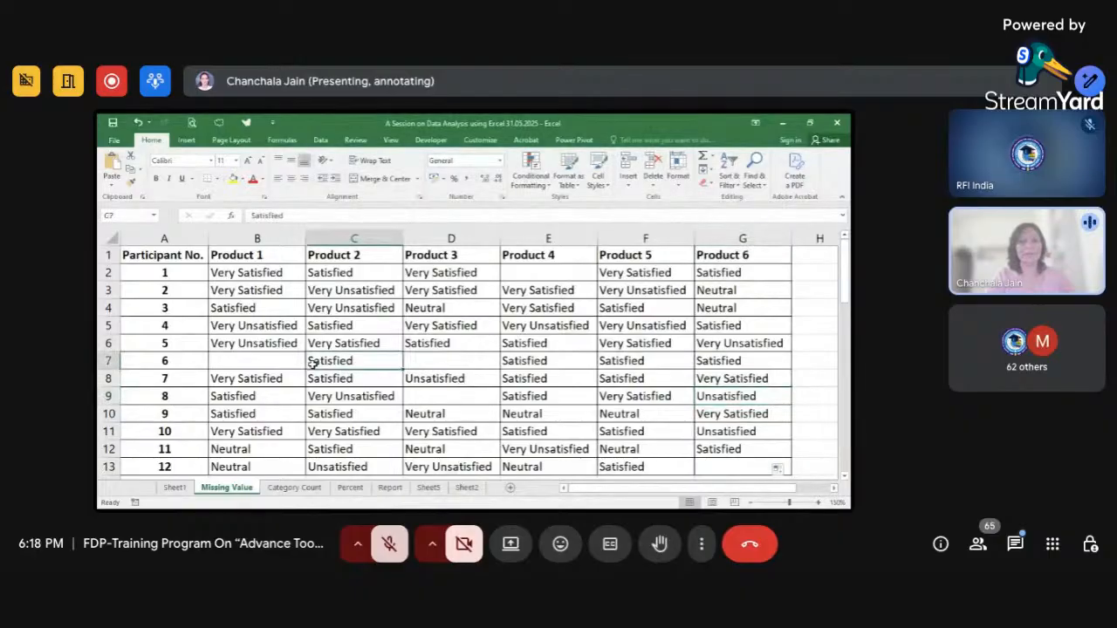
scroll(312, 365, "right", 2)
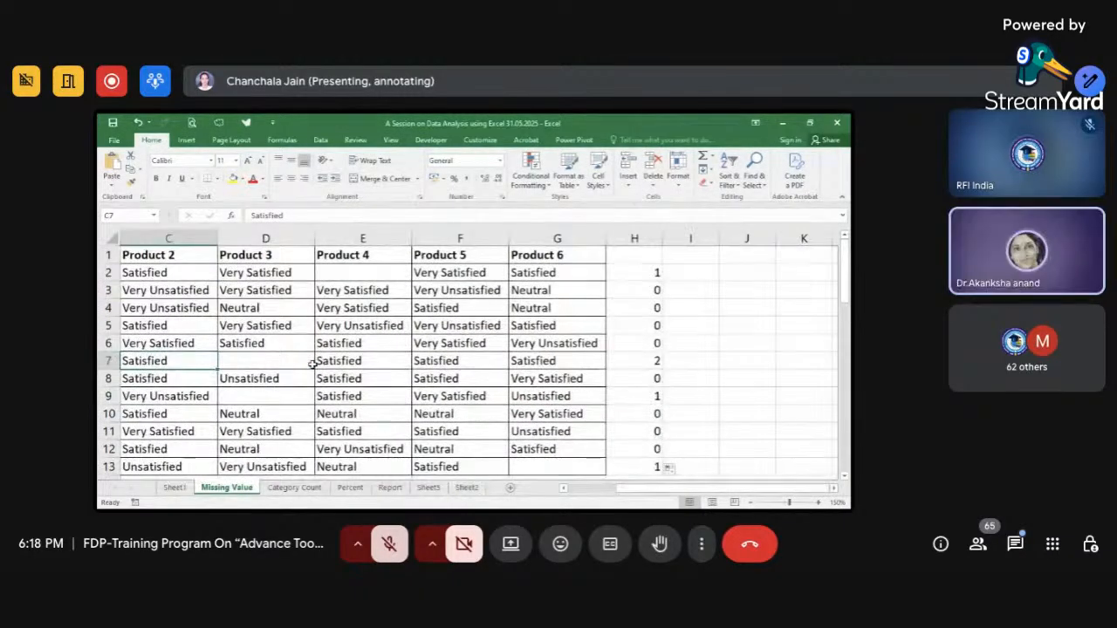
scroll(312, 365, "left", 2)
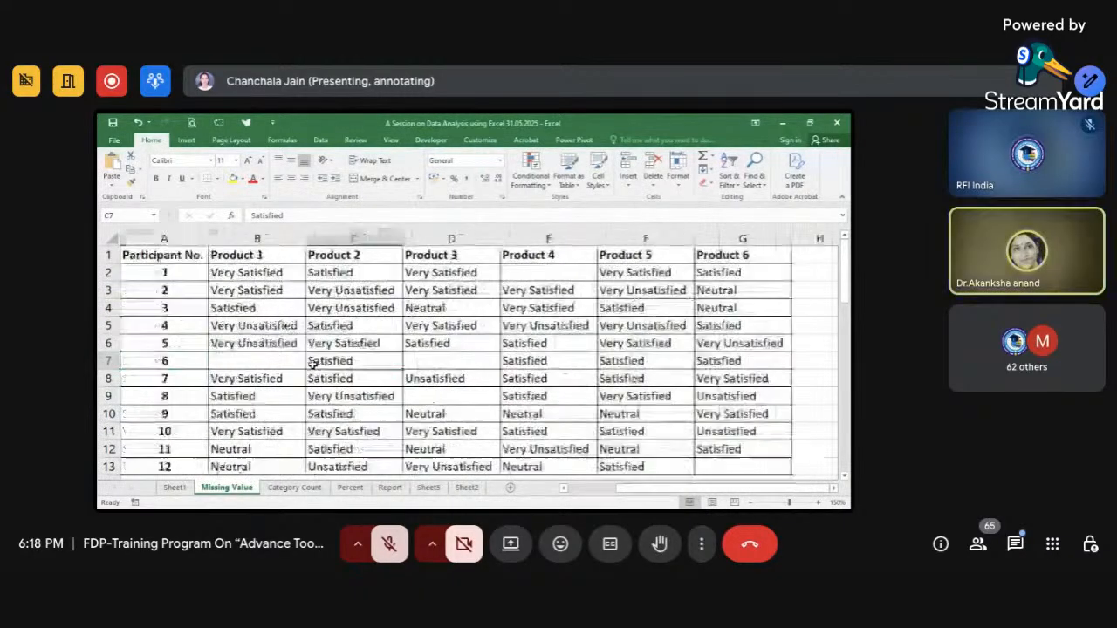
- Open the Category Count sheet and review the product responses and the satisfaction category labels in rows 15 to 20
left_click(294, 487)
left_click(365, 395)
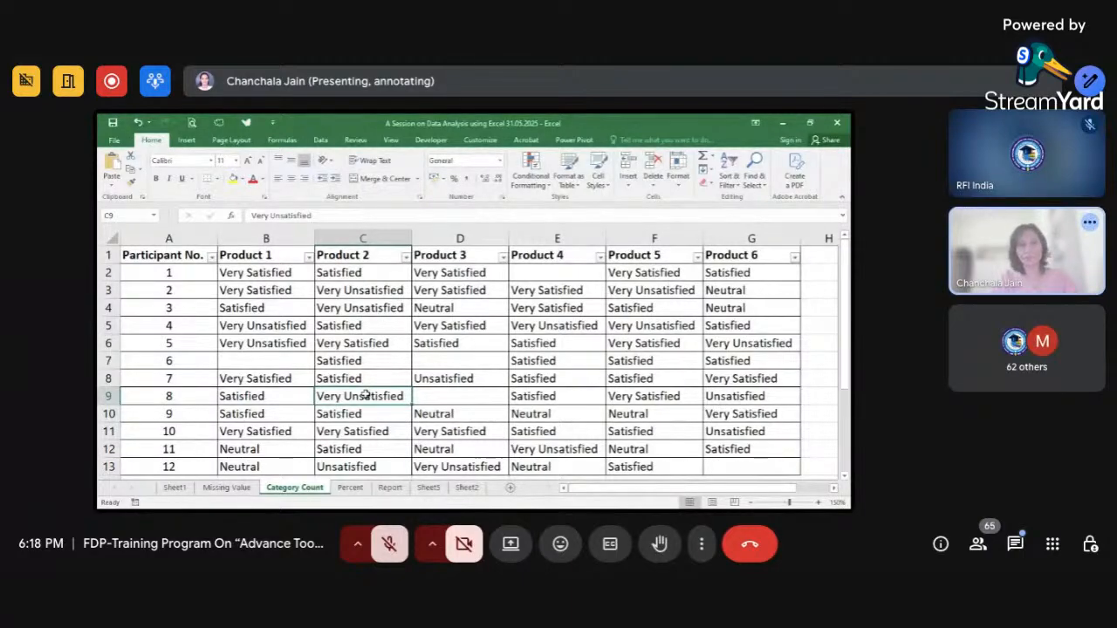
scroll(364, 394, "down", 2)
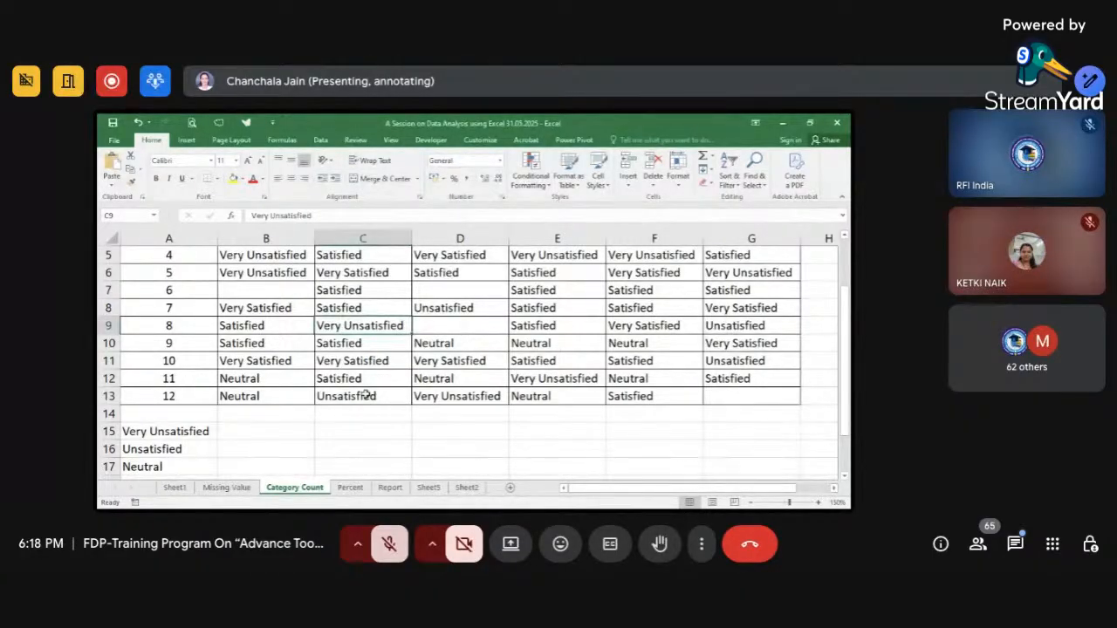
left_click(285, 395)
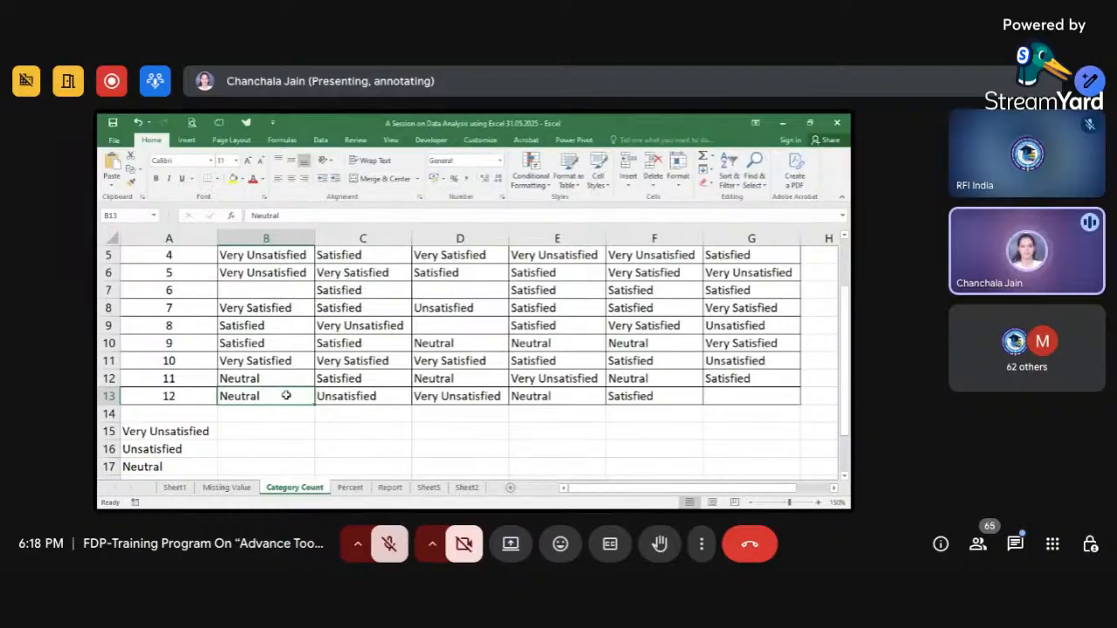
scroll(285, 395, "up", 2)
scroll(285, 395, "down", 1)
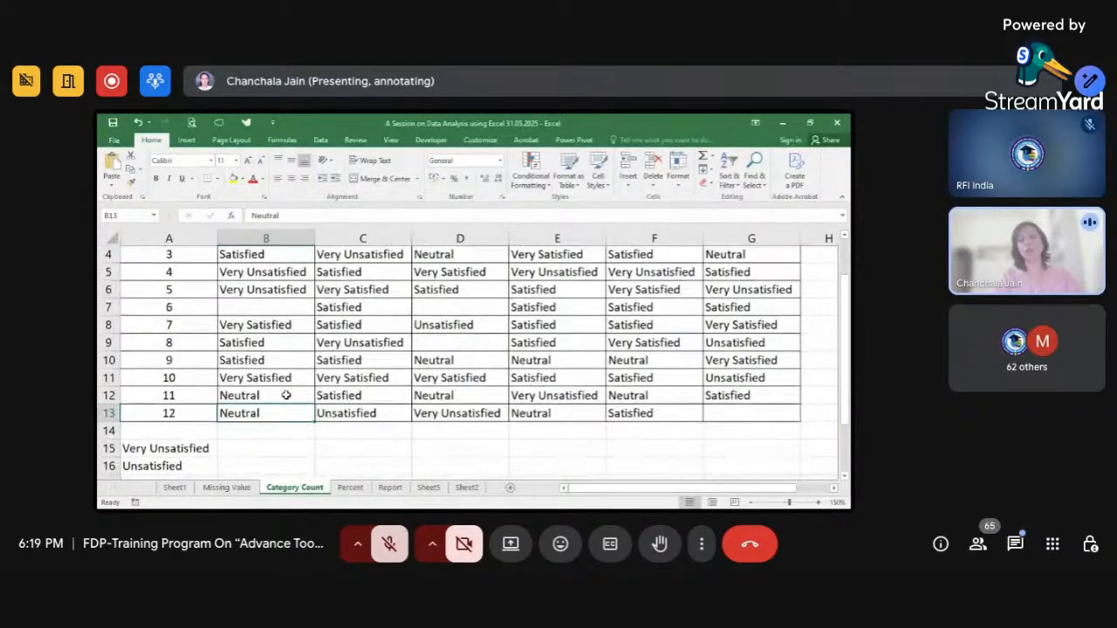
scroll(285, 396, "up", 3)
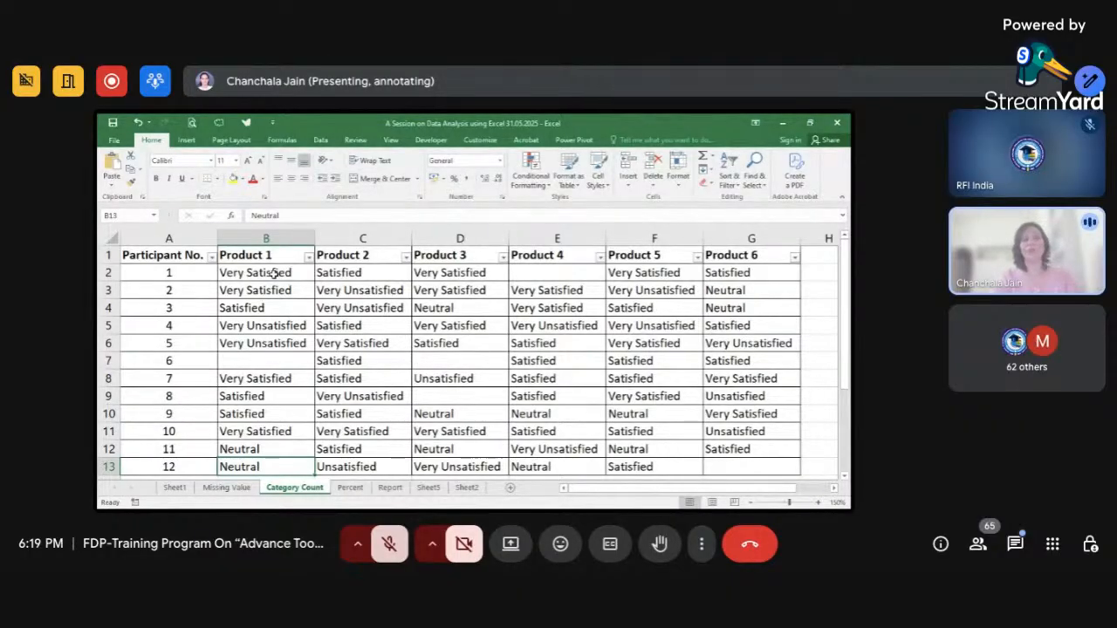
scroll(274, 274, "down", 5)
scroll(274, 274, "up", 2)
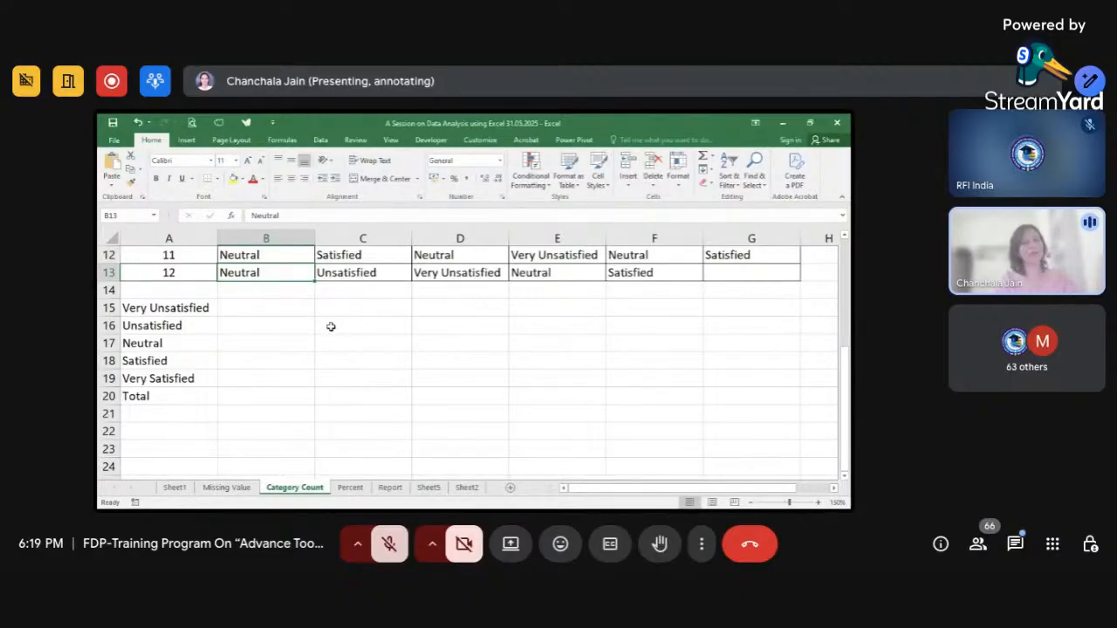
scroll(330, 327, "up", 4)
scroll(331, 326, "down", 2)
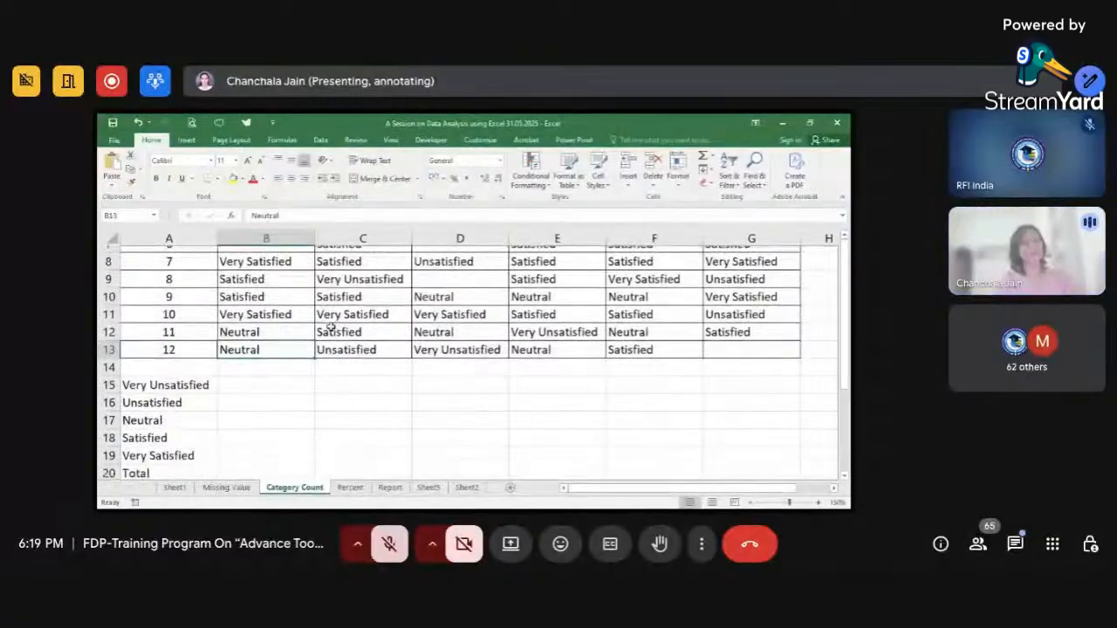
- Enter a COUNTIF formula in B15 that counts Product 1's responses in B2:B13 matching the Very Unsatisfied label in A15
left_click(279, 377)
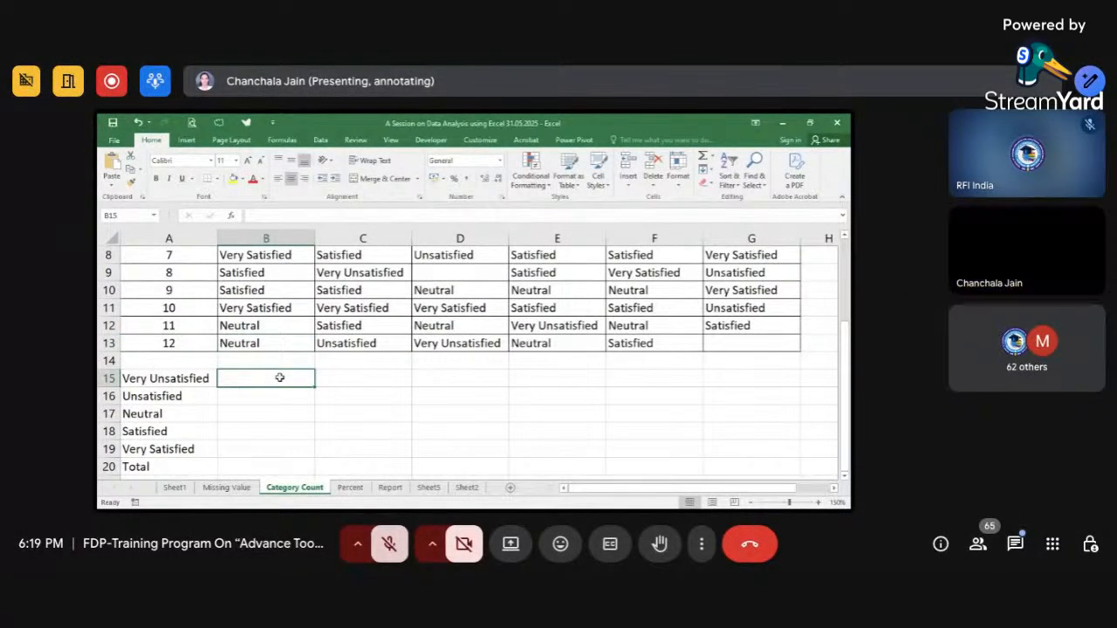
type("=")
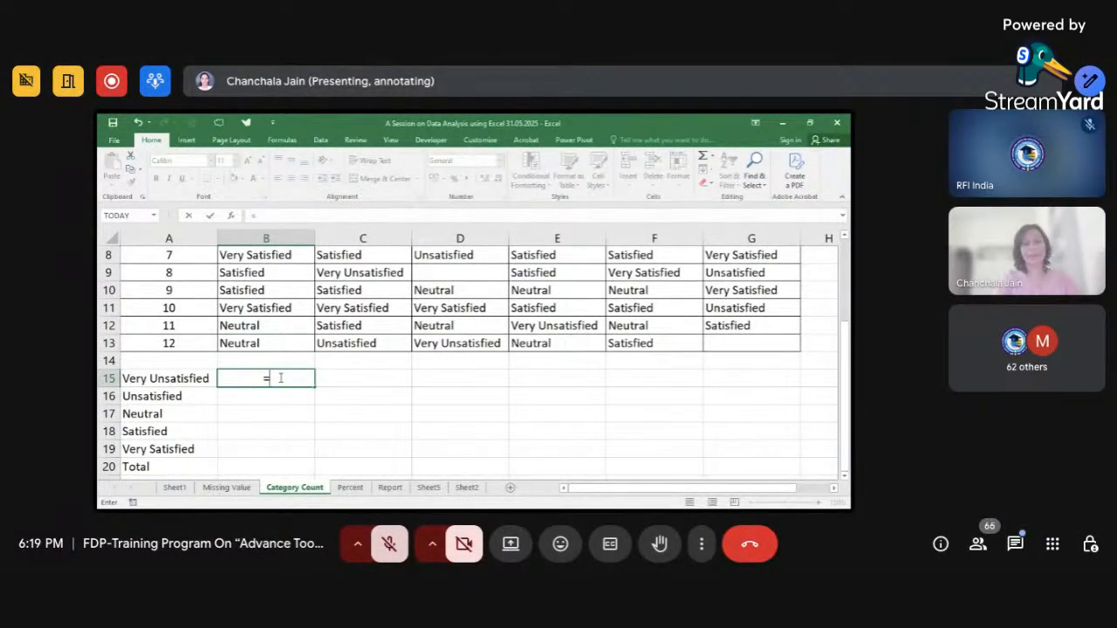
type("coun")
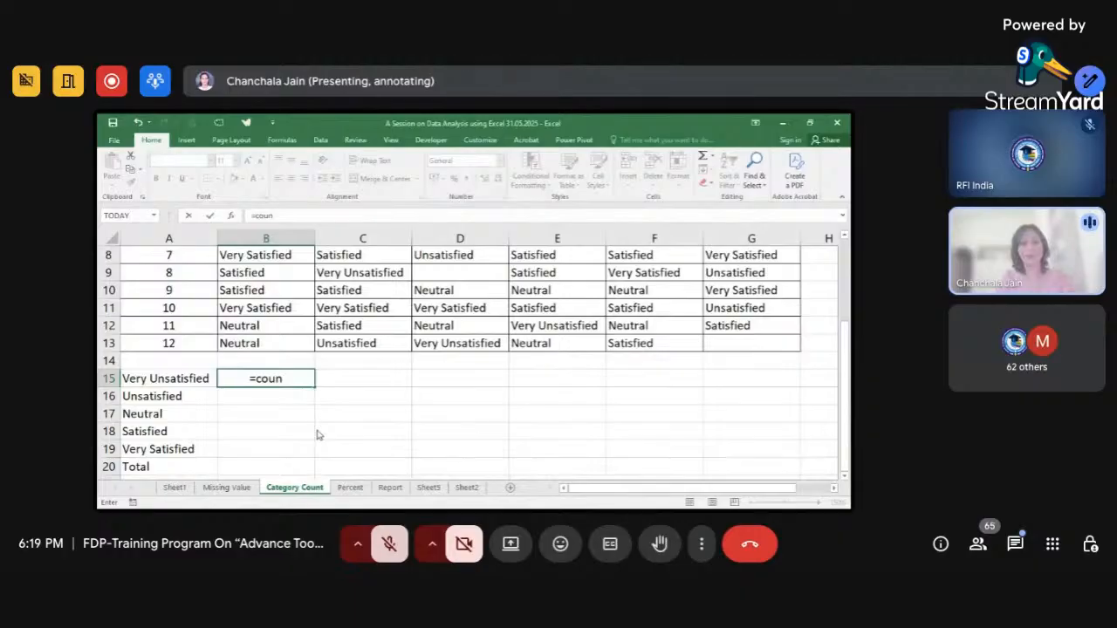
key("Tab")
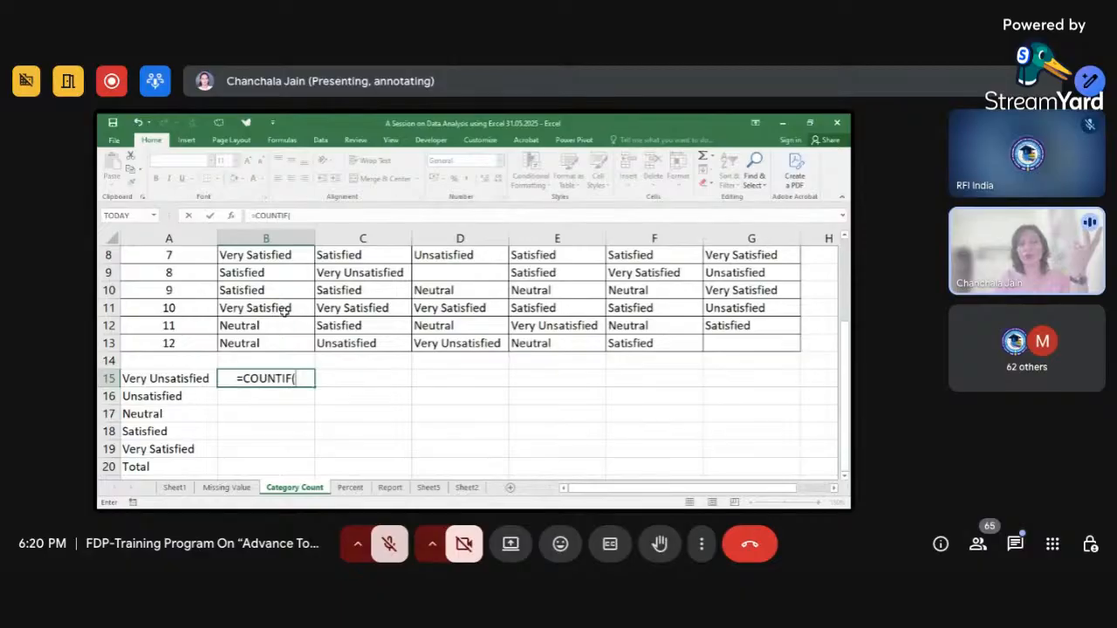
scroll(284, 311, "up", 3)
left_click_drag(270, 272, 256, 466)
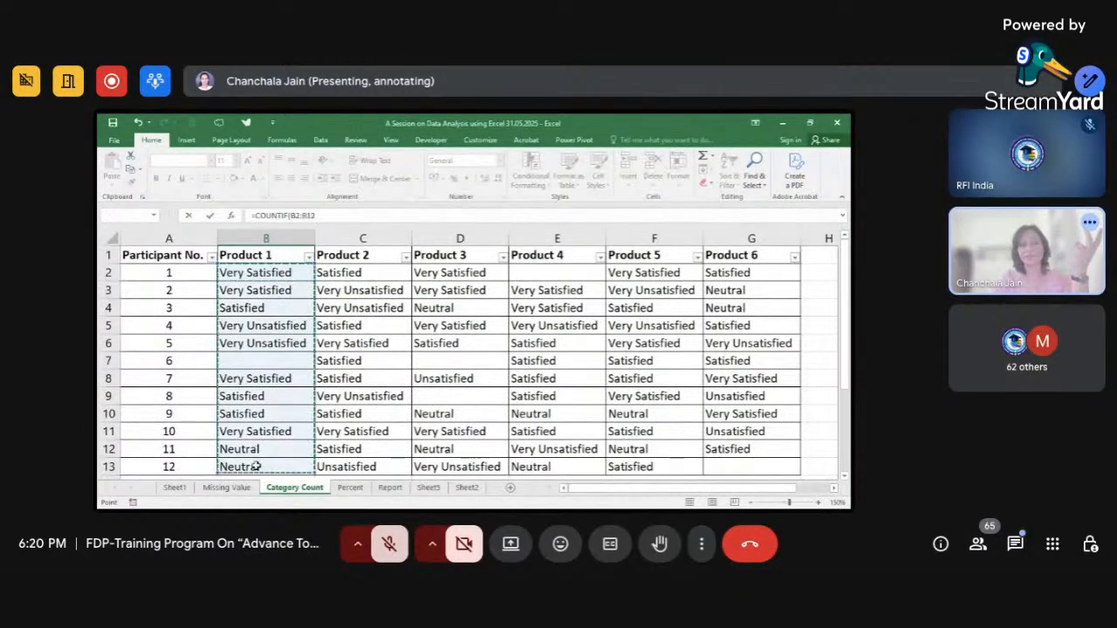
scroll(256, 467, "down", 2)
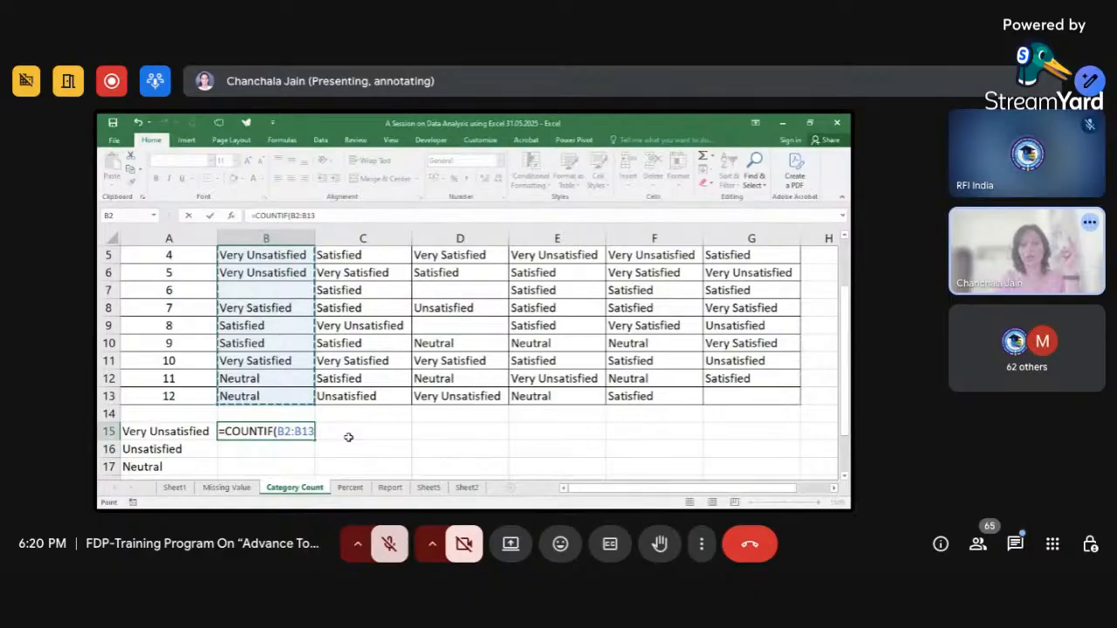
type(",")
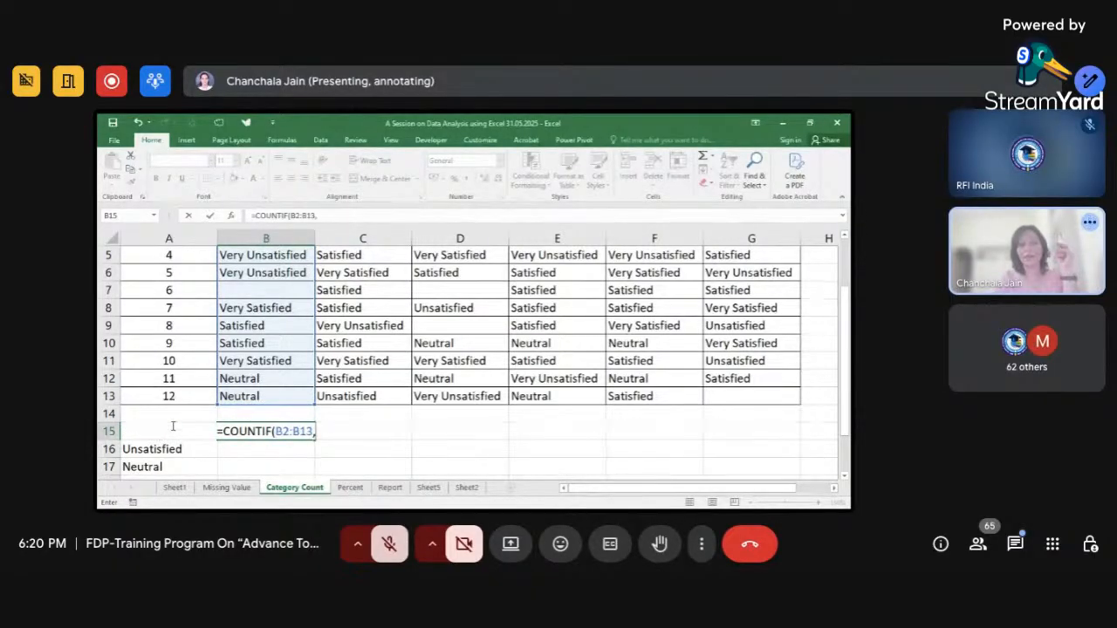
left_click(174, 426)
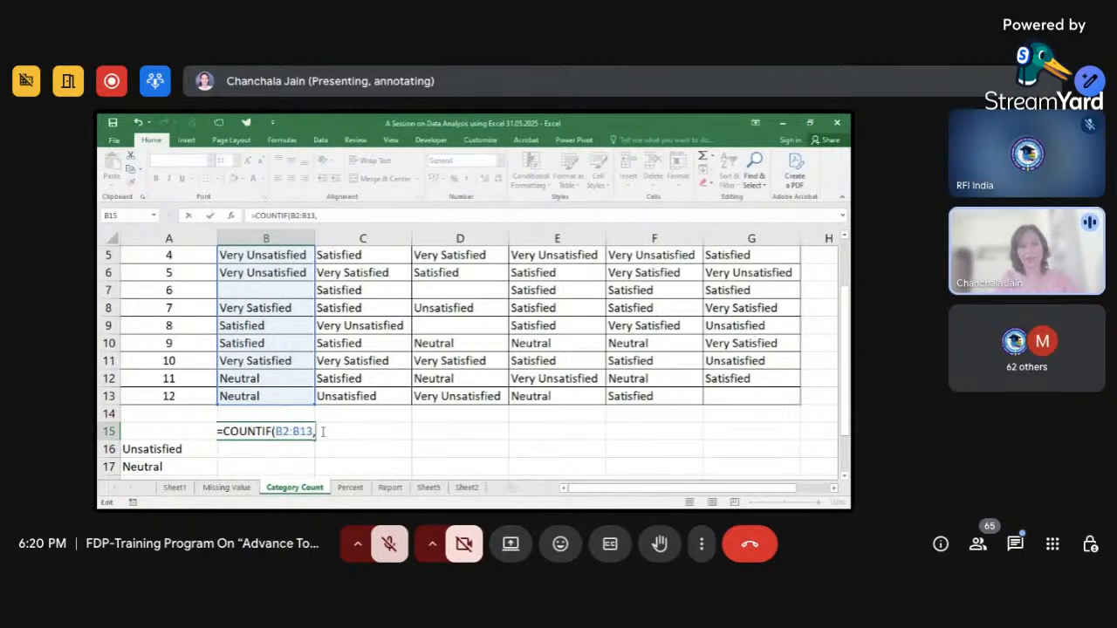
type("a15")
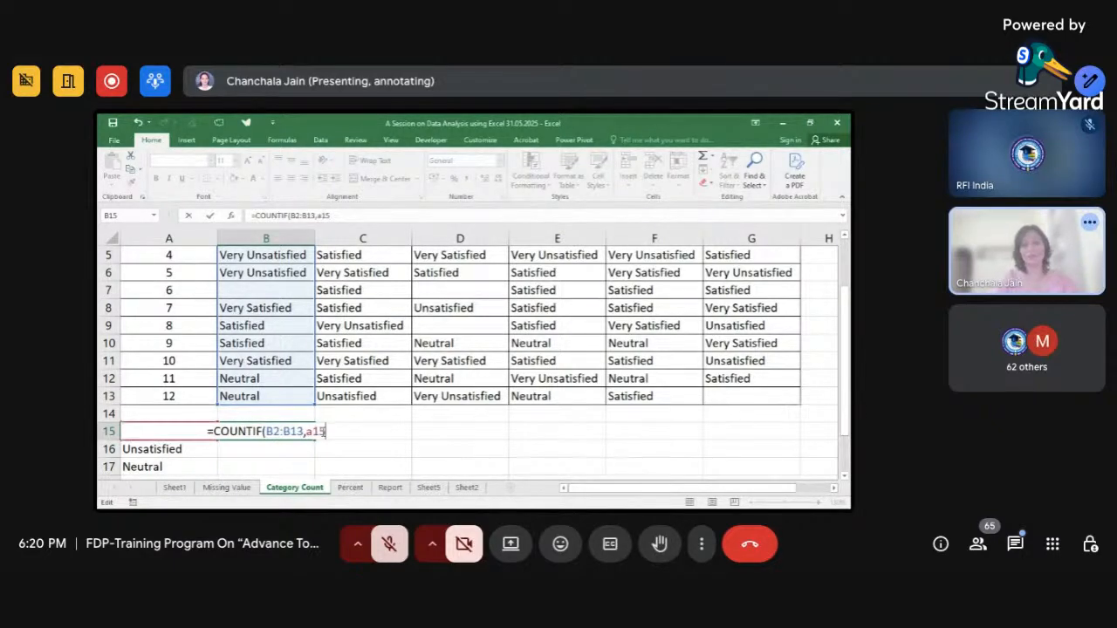
key("Return")
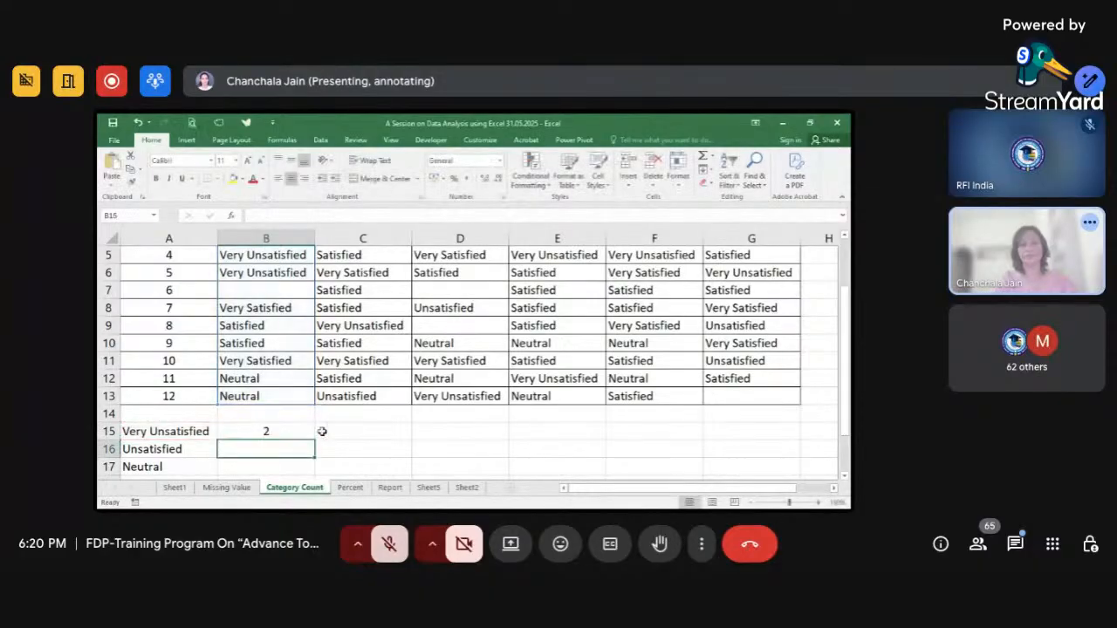
- Left-align the count in B15 and review the range and criterion of its COUNTIF formula
left_click(270, 431)
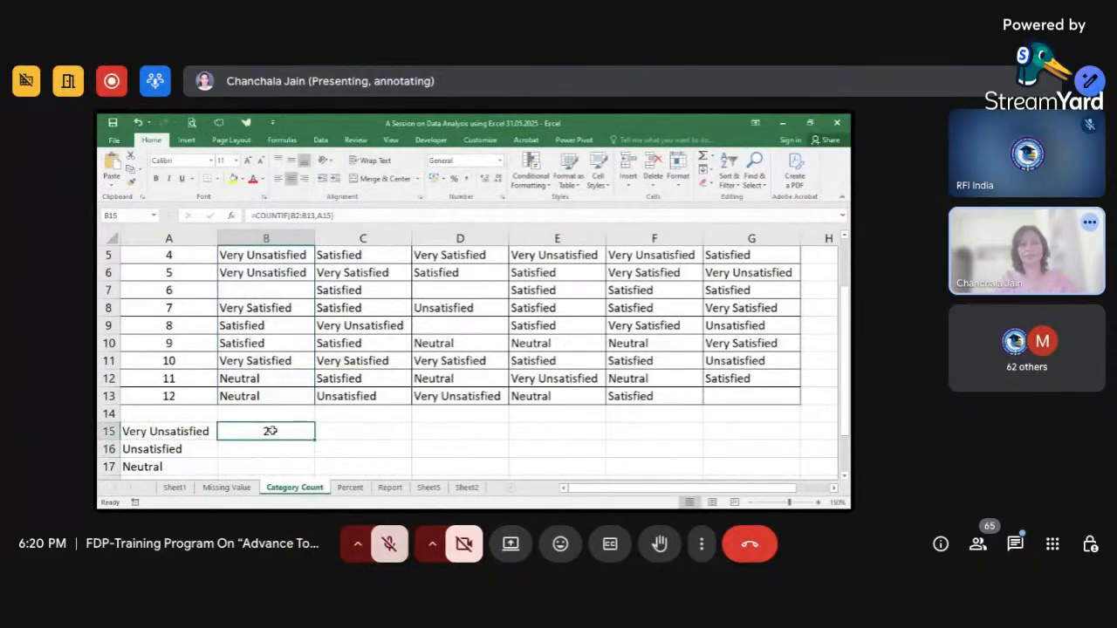
left_click(279, 178)
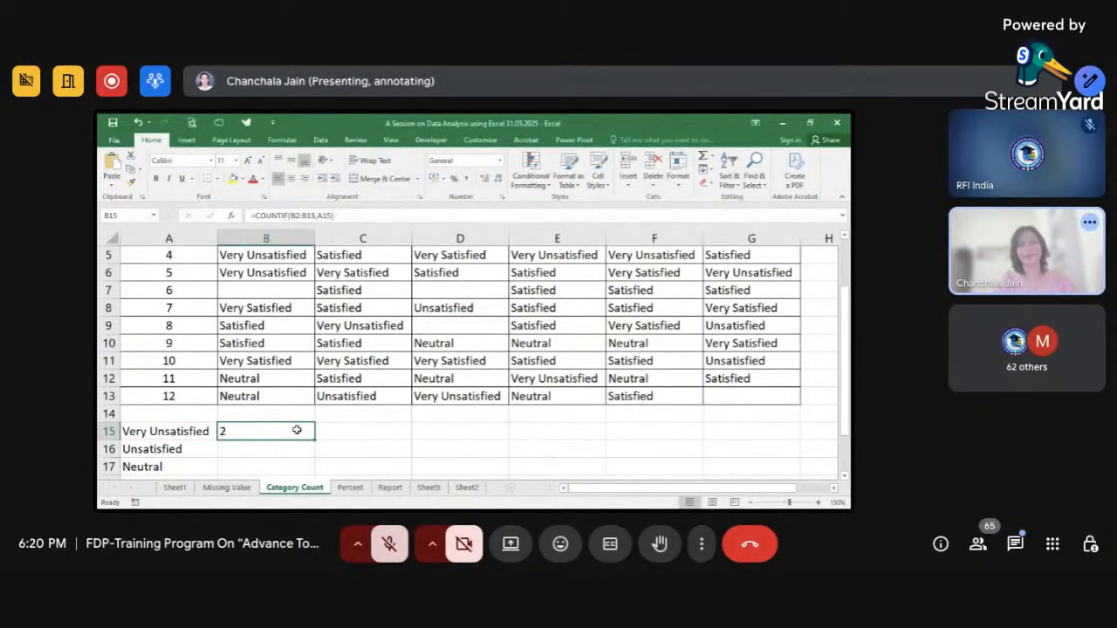
double_click(296, 430)
scroll(445, 435, "down", 1)
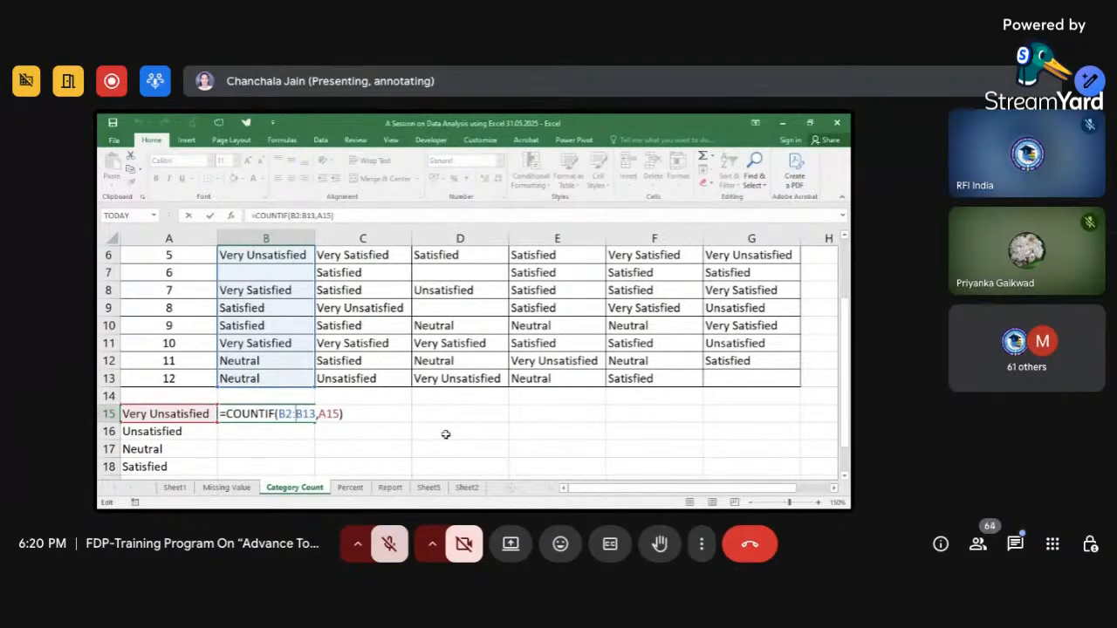
key("Return")
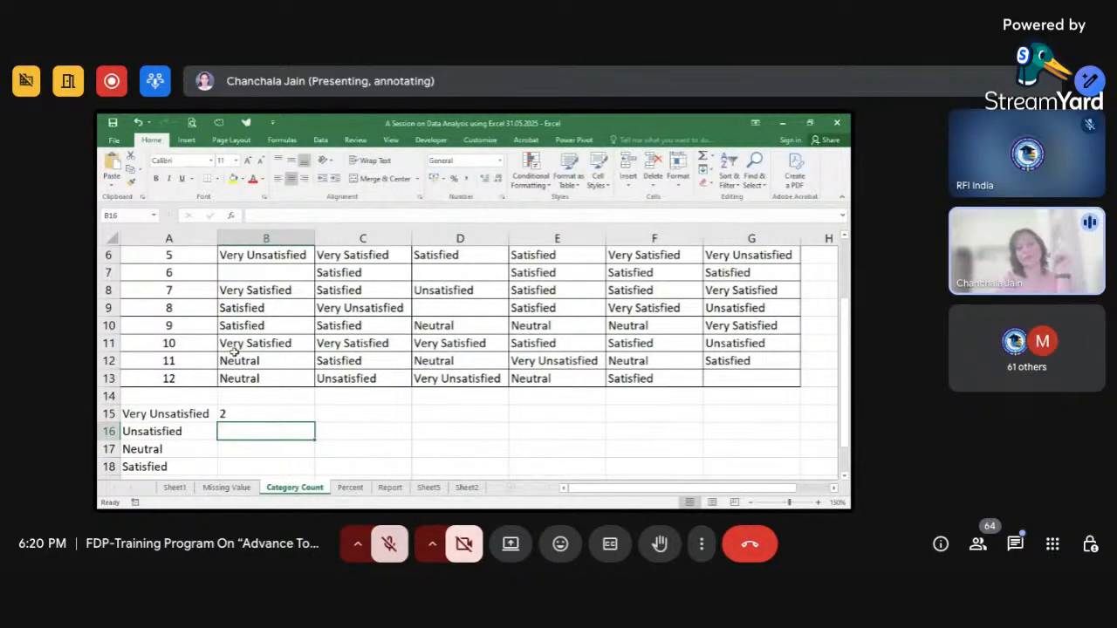
- Try to copy the COUNTIF formula with the relative A15 criterion from B15 across to G15
left_click(269, 416)
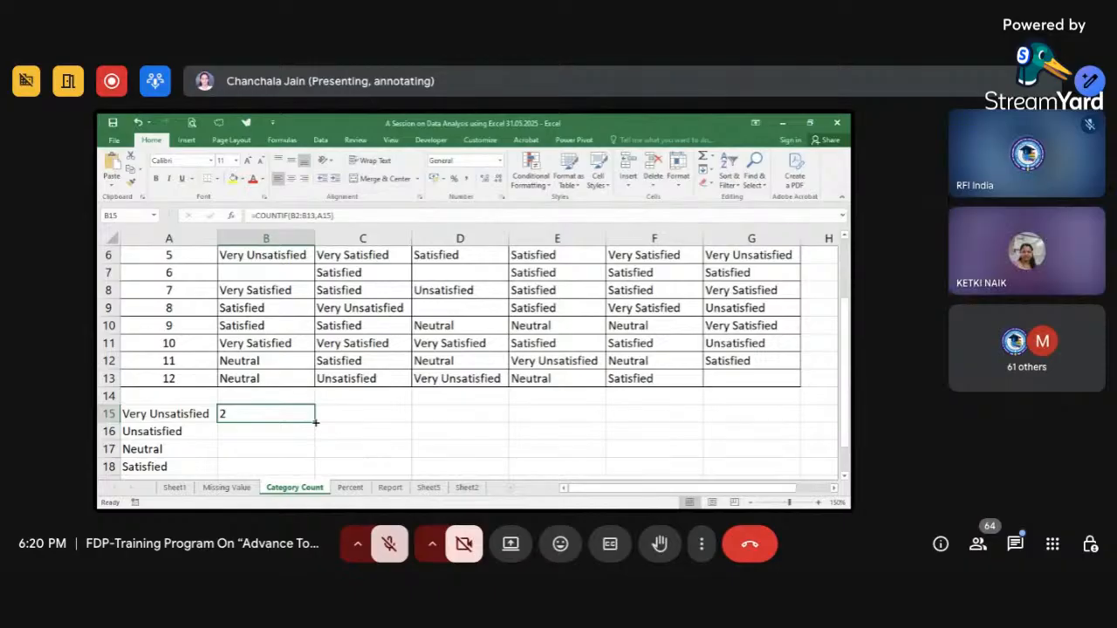
double_click(263, 412)
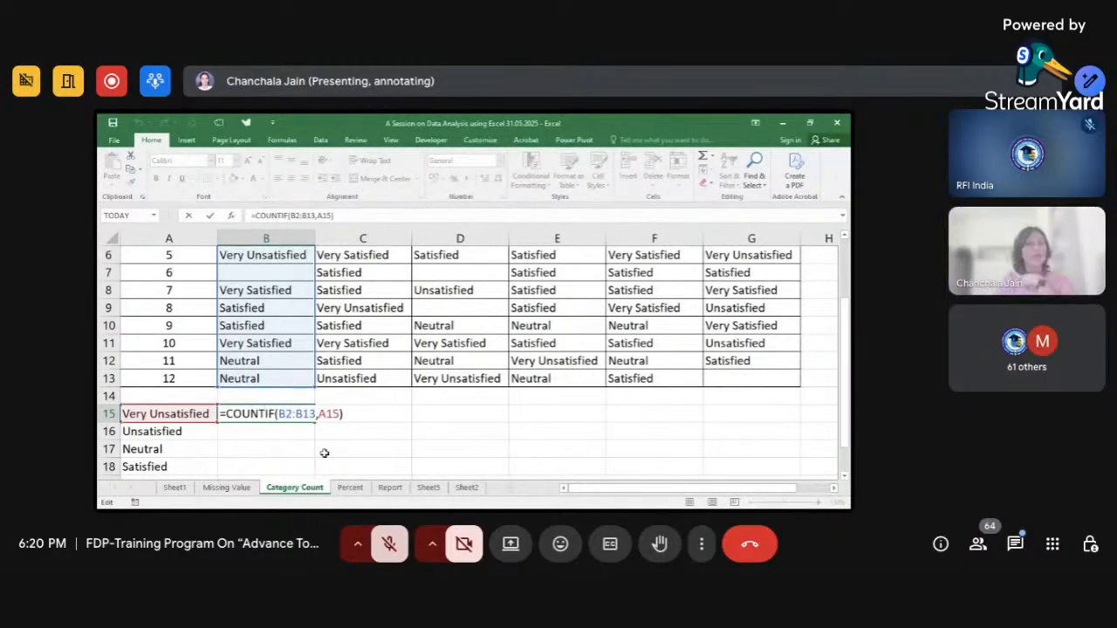
key("Return")
left_click(281, 412)
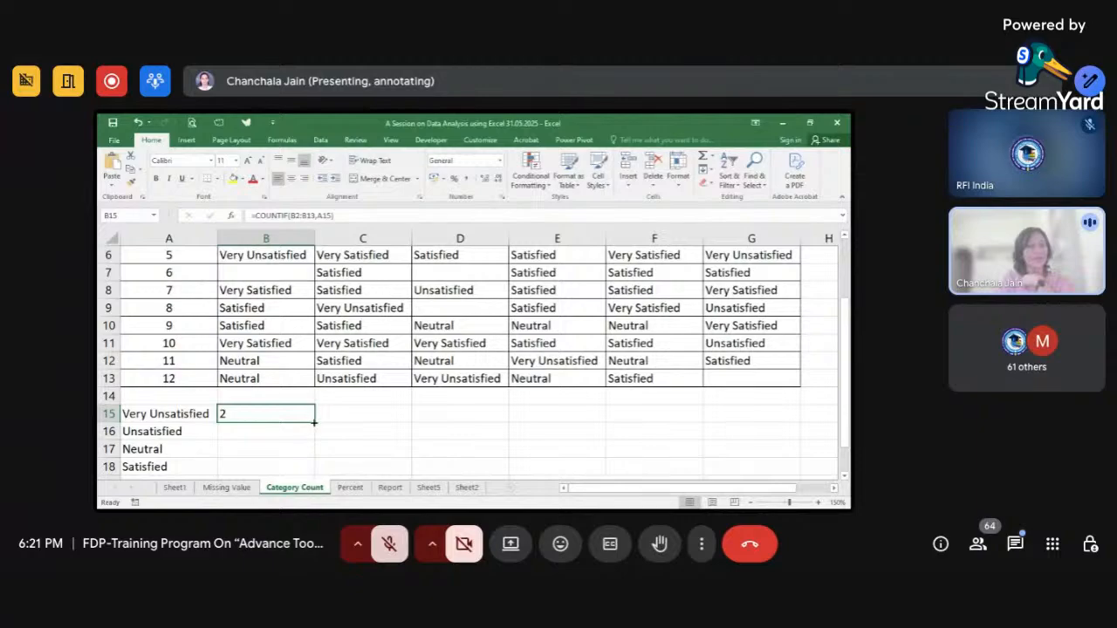
left_click_drag(314, 423, 762, 436)
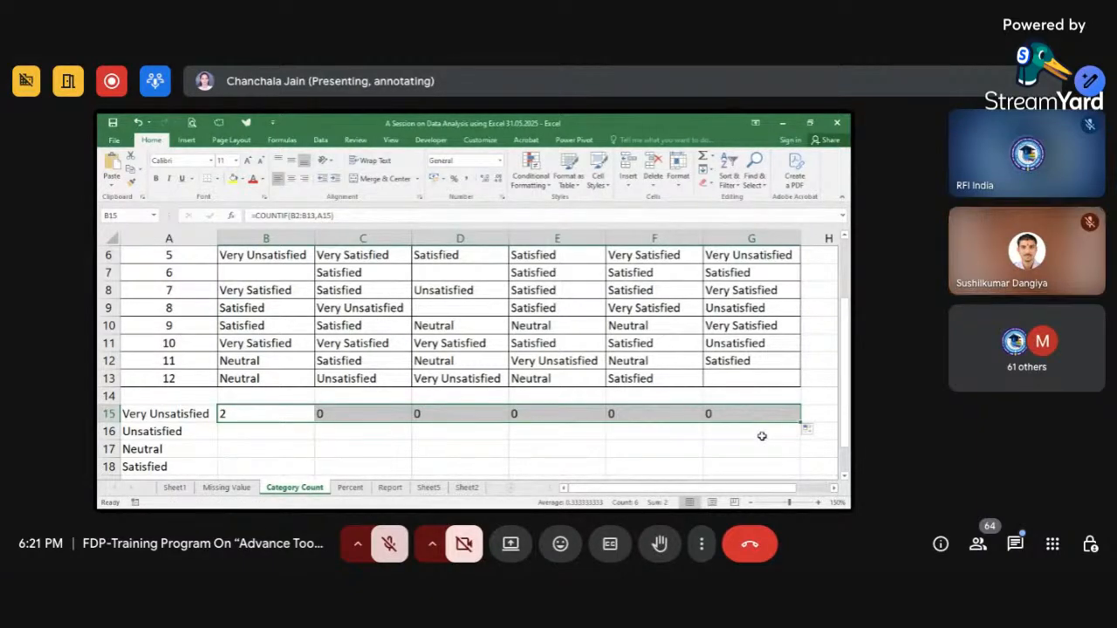
- Compare the COUNTIF formulas in B15 and C15, examining how the range and criterion references shift between the columns
left_click(362, 416)
left_click(272, 414)
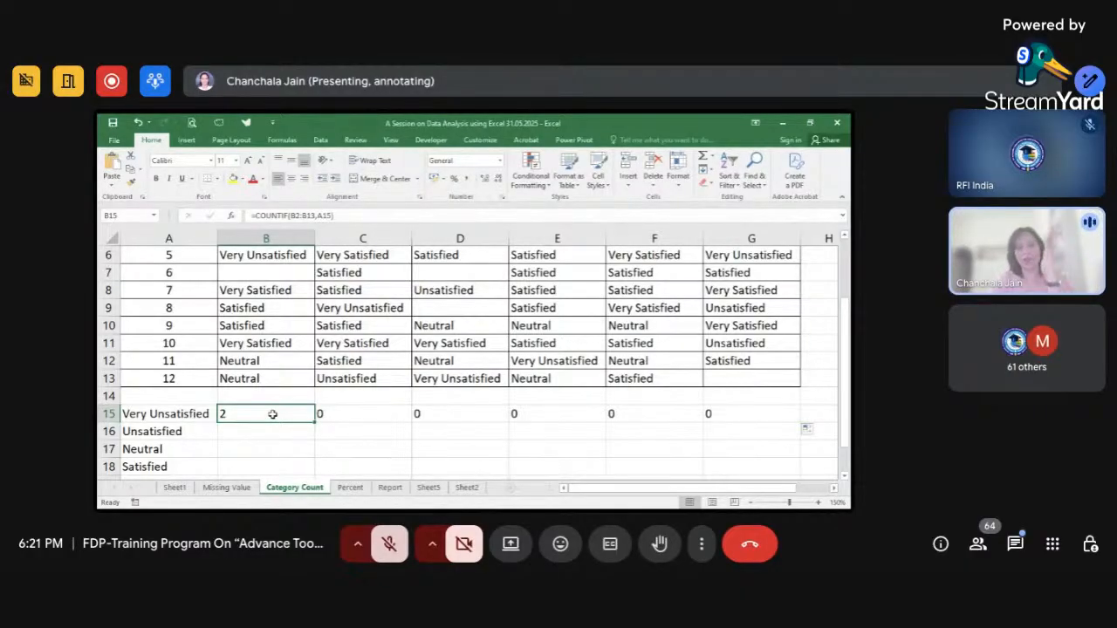
left_click(328, 414)
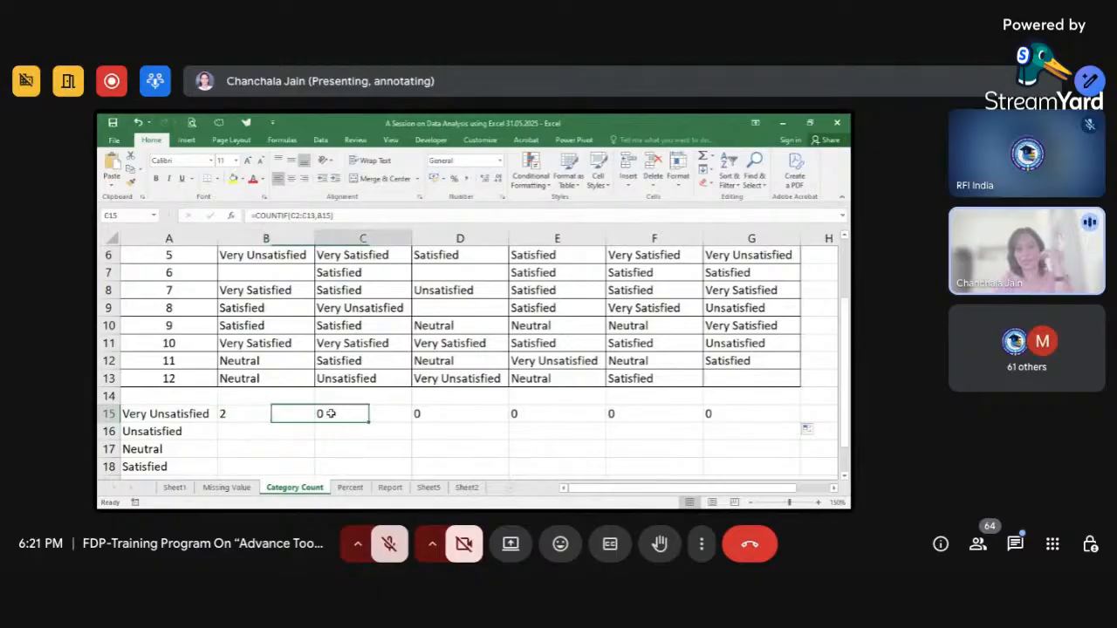
left_click(357, 237)
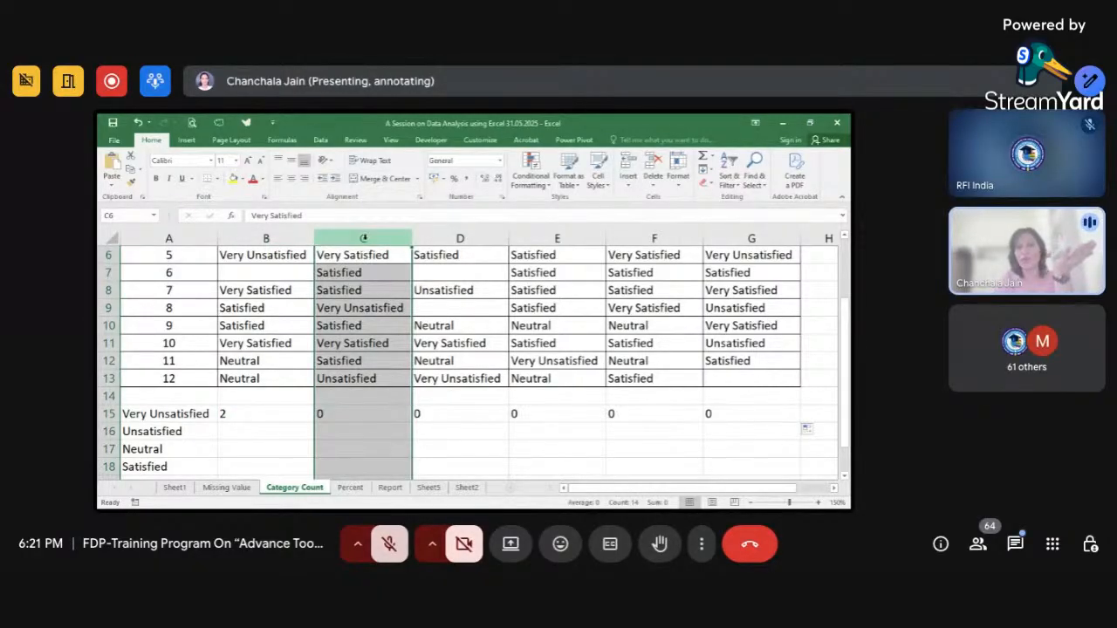
left_click(349, 413)
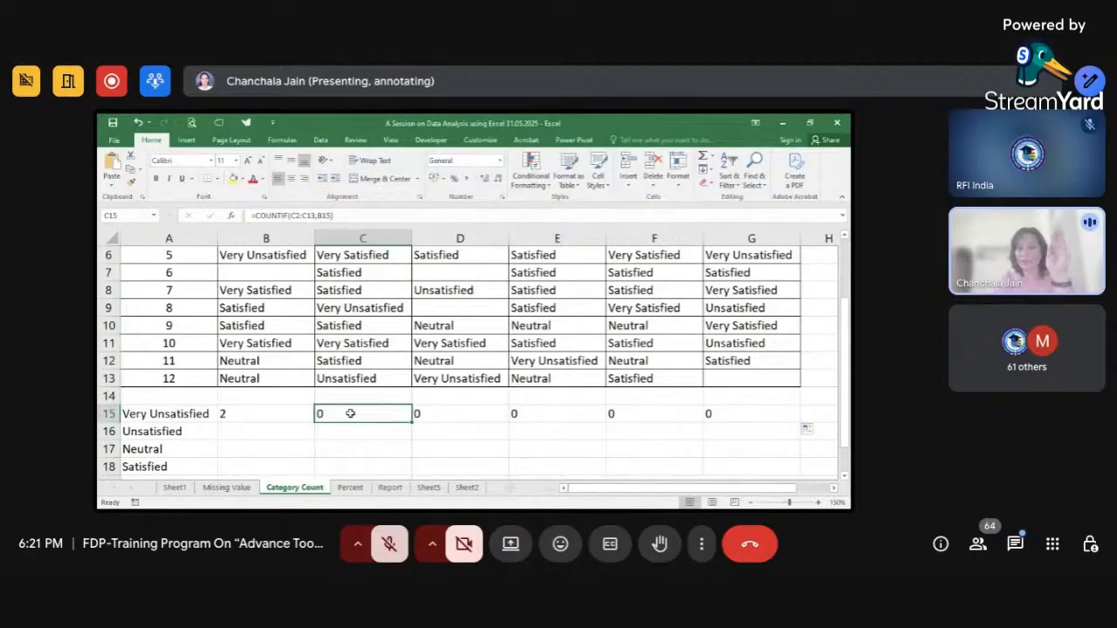
double_click(350, 414)
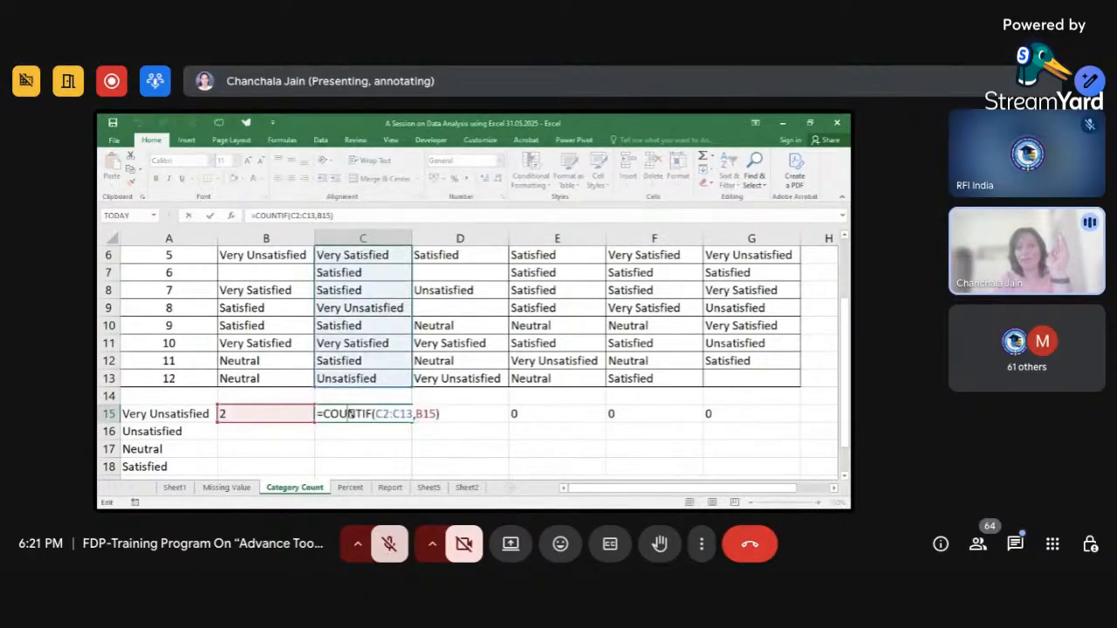
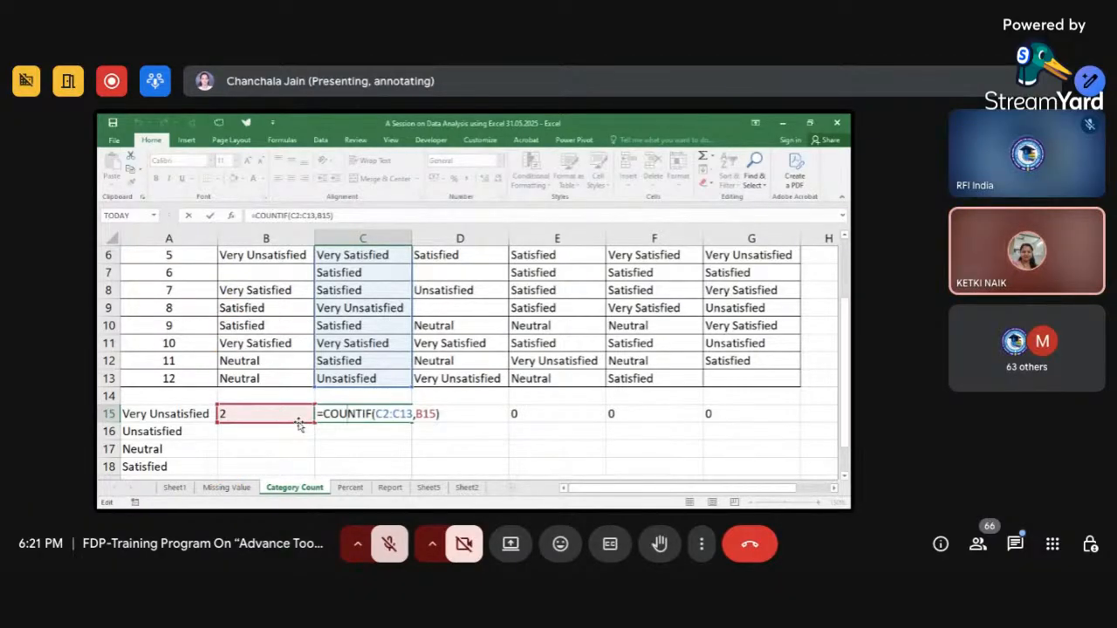
key("ctrl+Return")
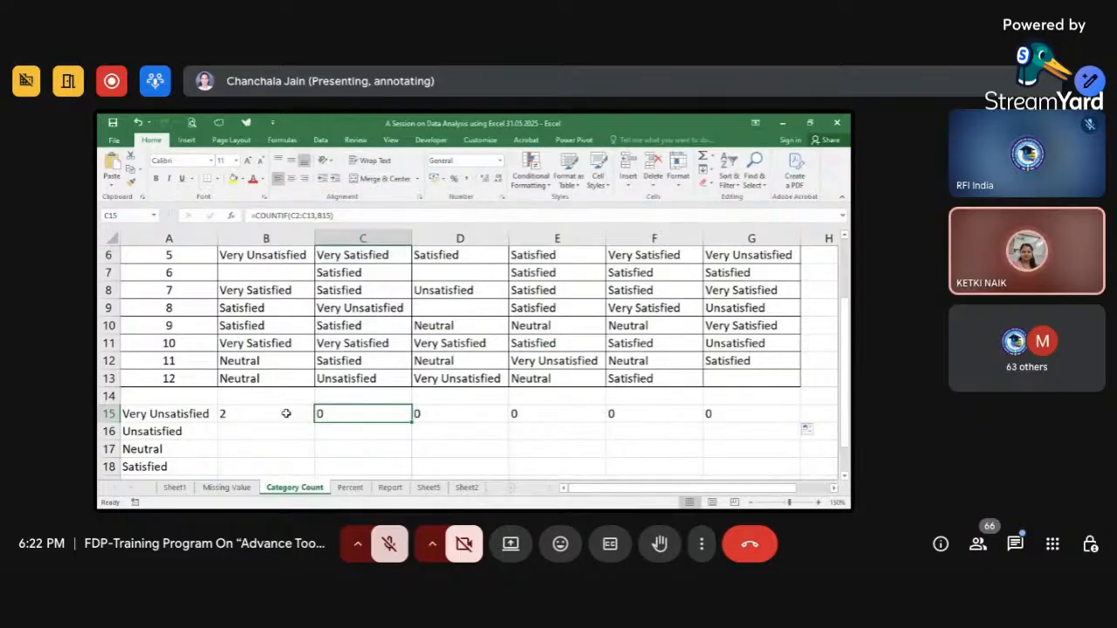
double_click(285, 413)
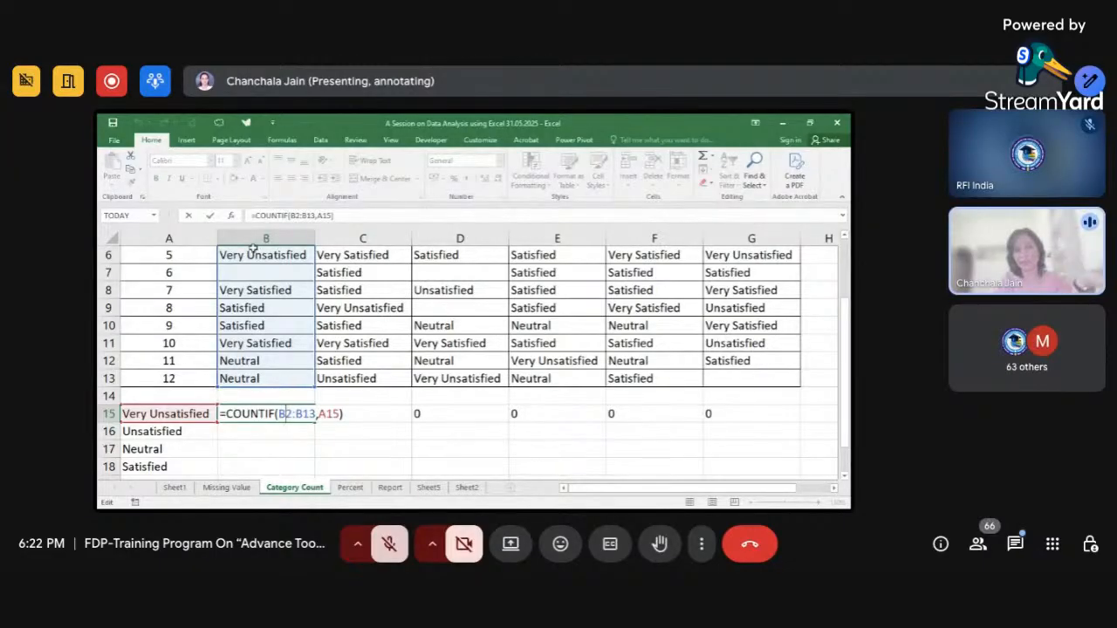
left_click(346, 443)
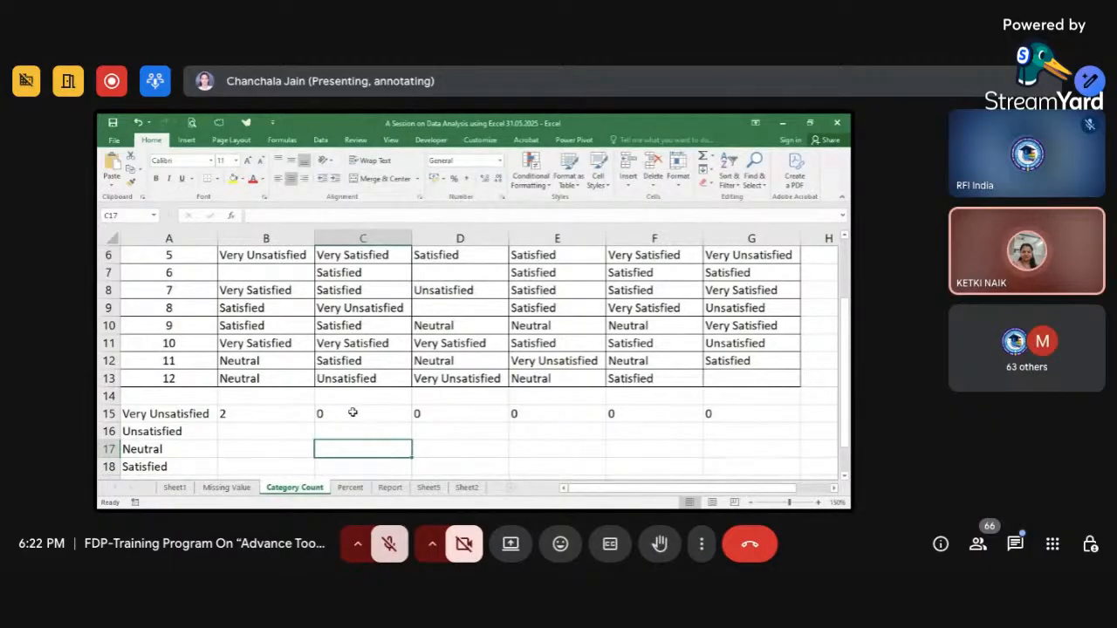
double_click(294, 412)
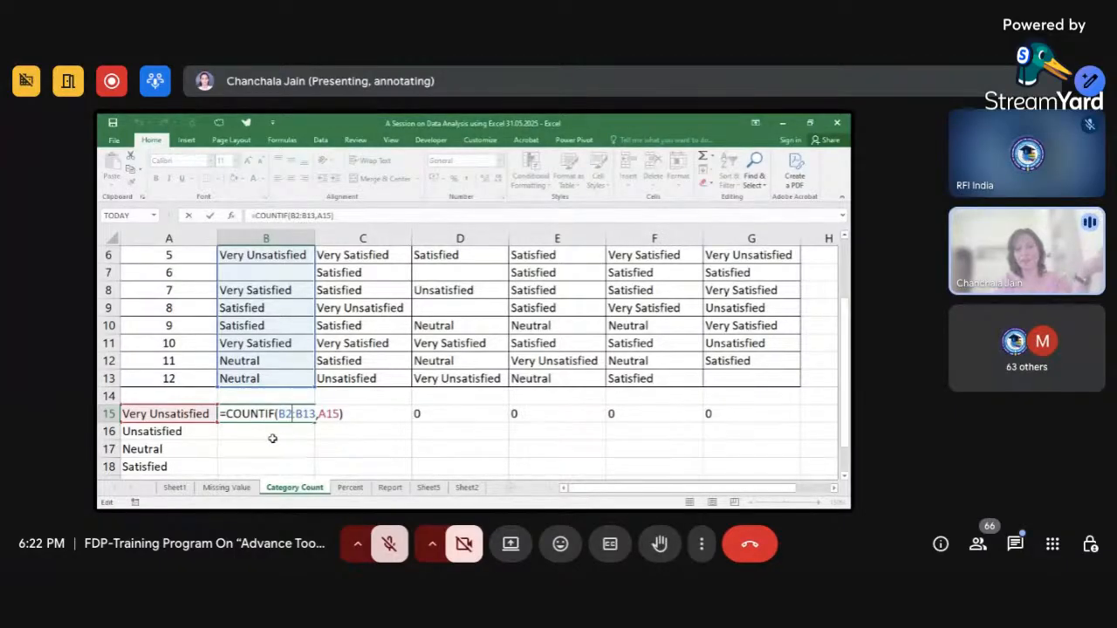
left_click(346, 407)
double_click(348, 412)
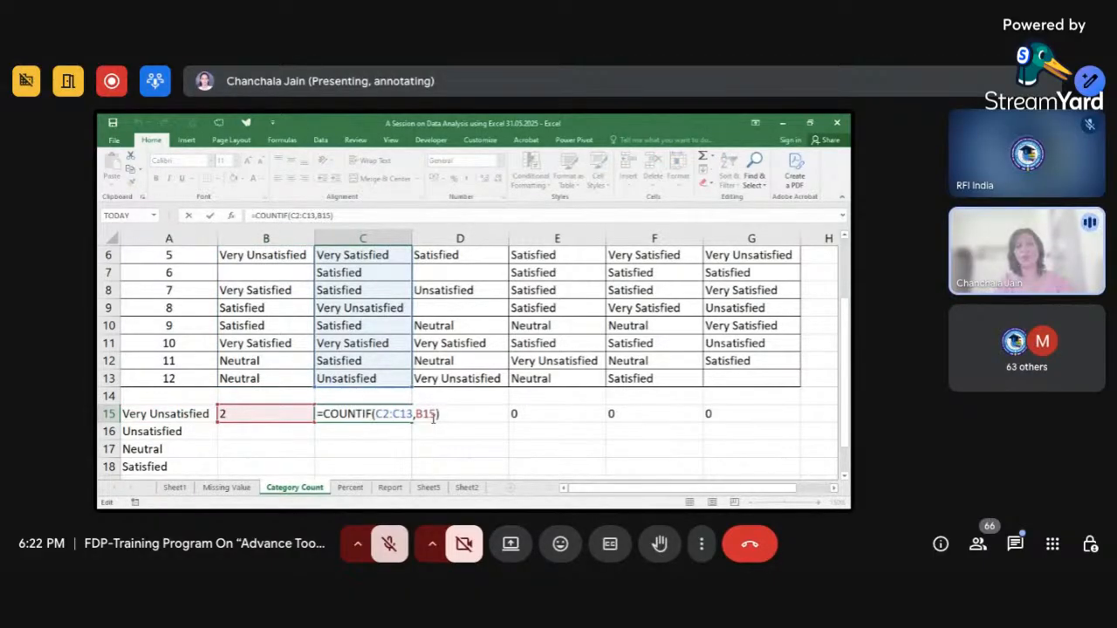
key("Escape")
- Make the criterion reference in B15's COUNTIF formula absolute as $A$15
double_click(276, 416)
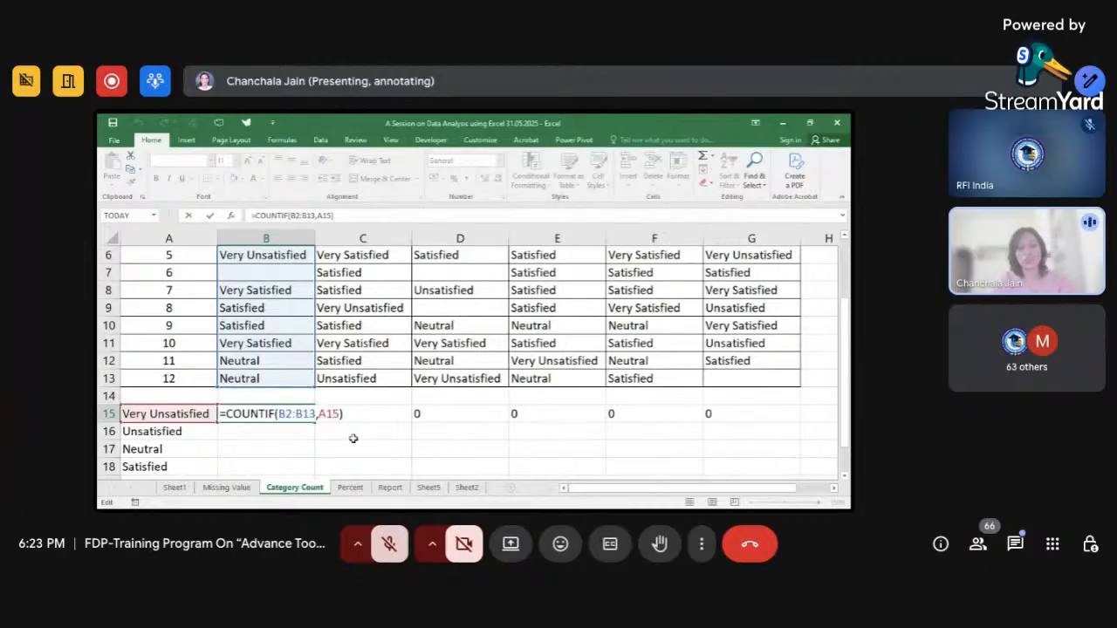
key("F4")
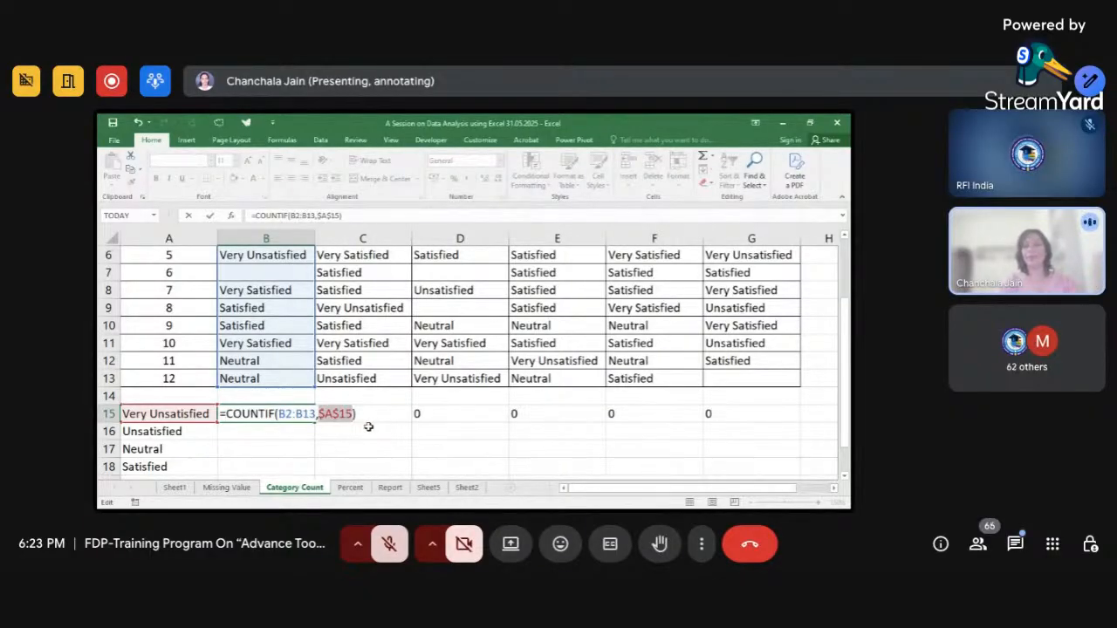
key("Return")
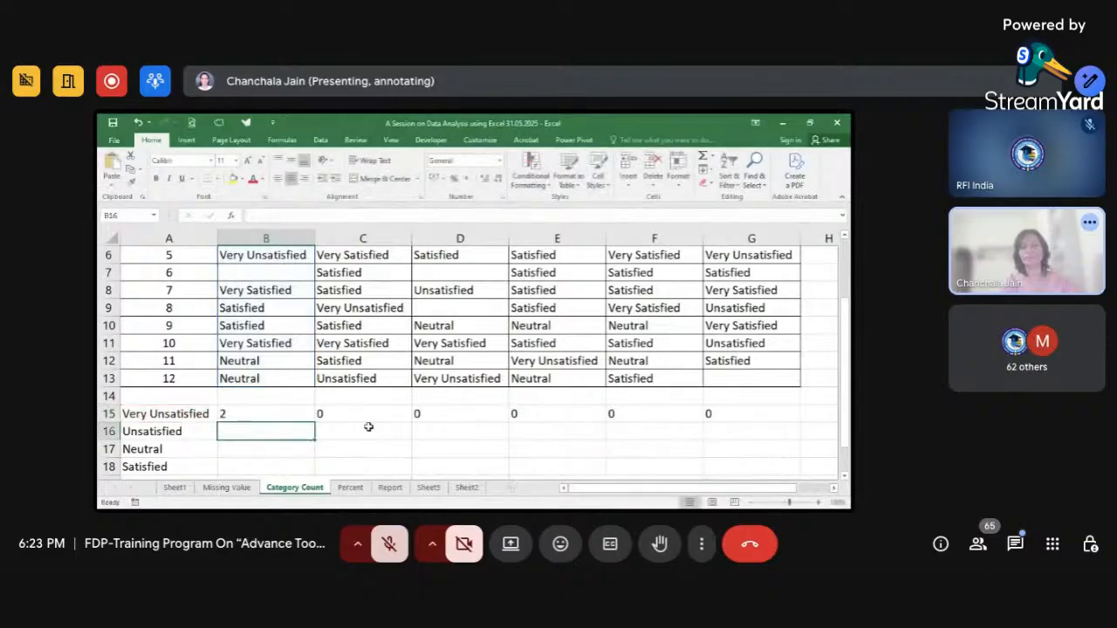
- Copy the COUNTIF formula with the $A$15 criterion from B15 across to G15 for all six products
left_click(301, 412)
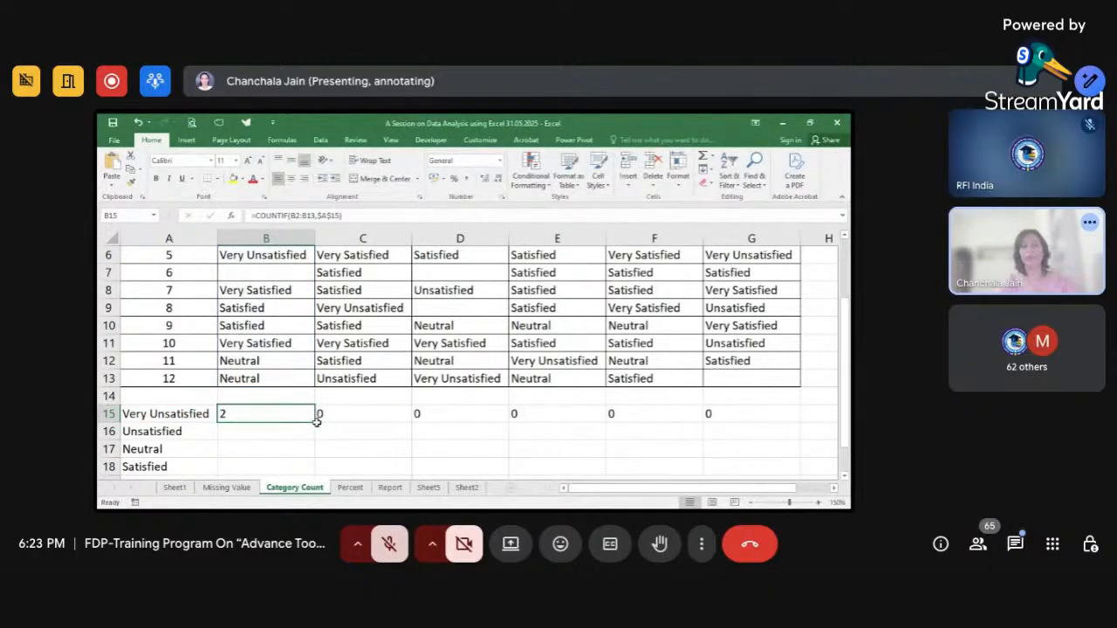
left_click_drag(315, 421, 767, 424)
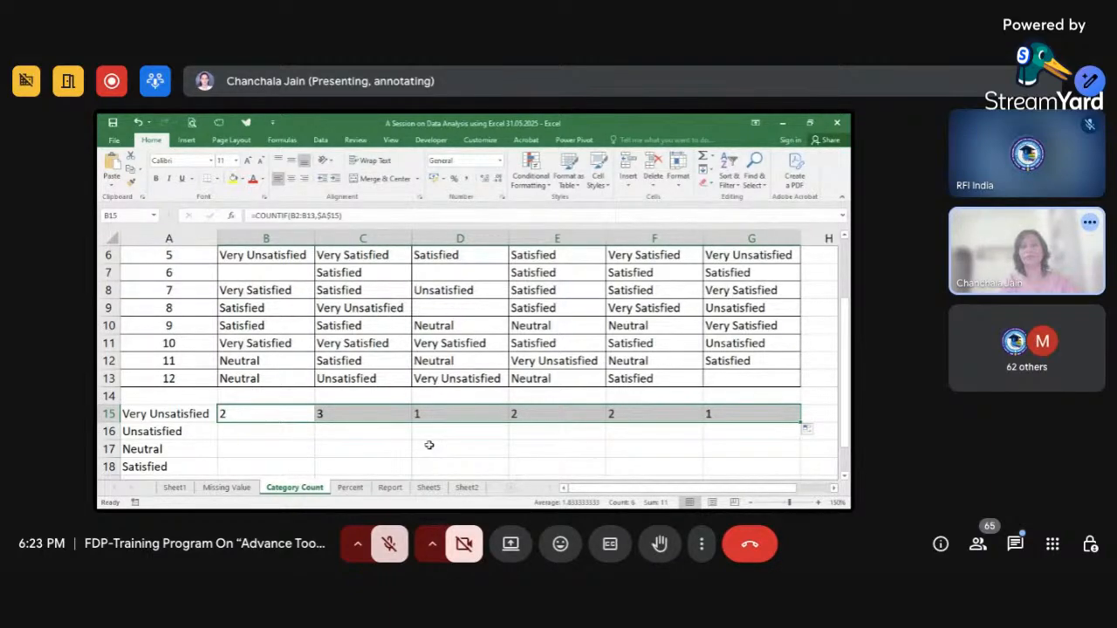
left_click(429, 445)
- Examine the COUNTIF formula in B15, noting its relative column range and its absolute $A$15 criterion
double_click(294, 415)
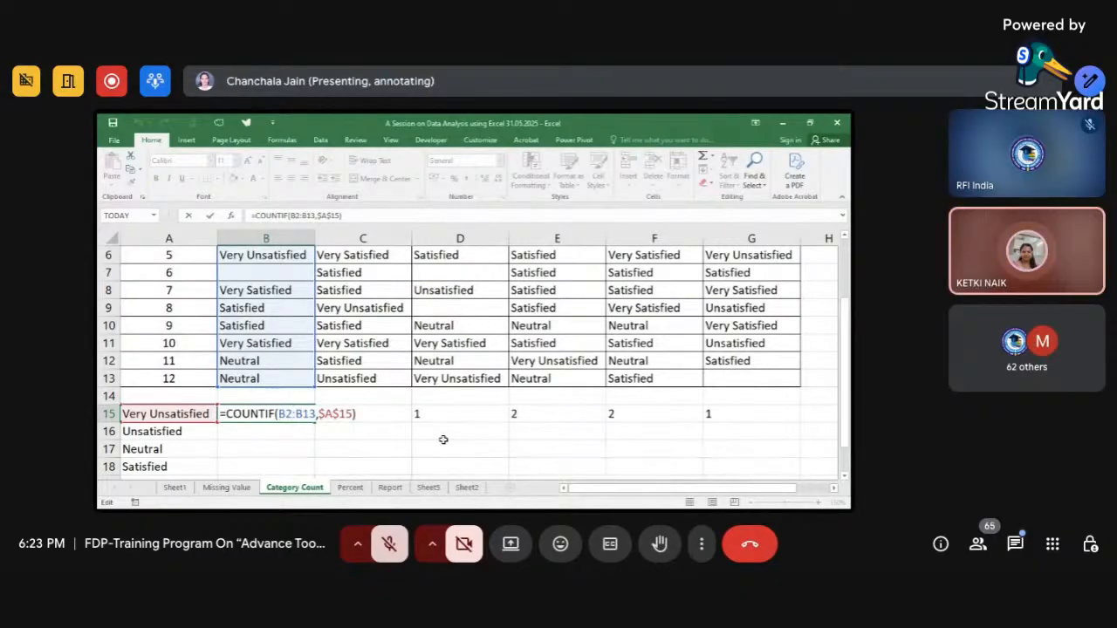
key("ctrl+Return")
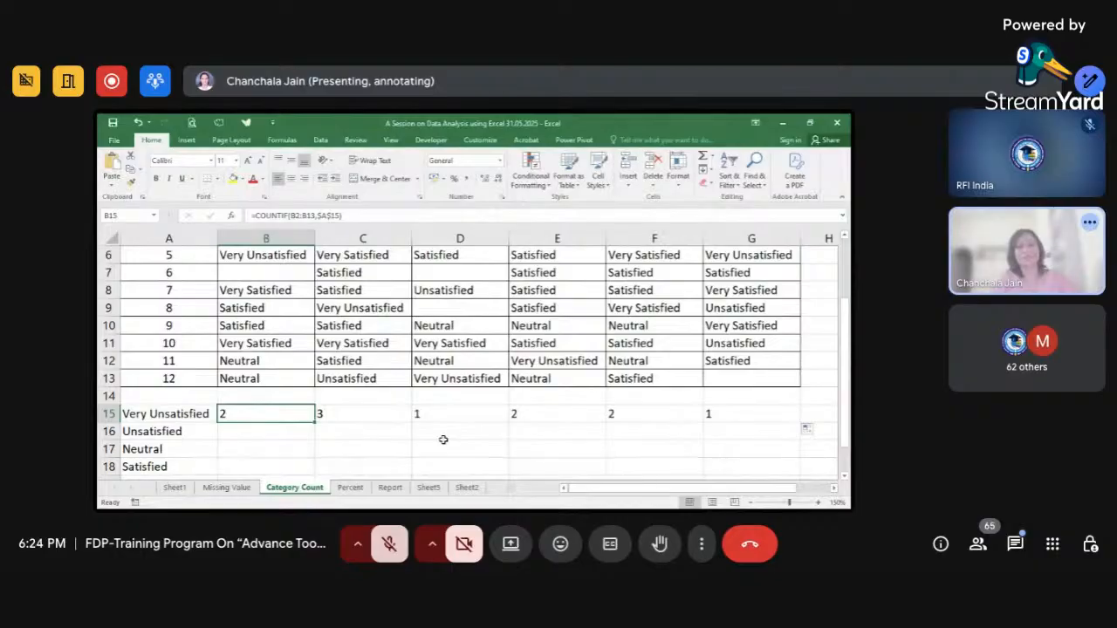
double_click(279, 413)
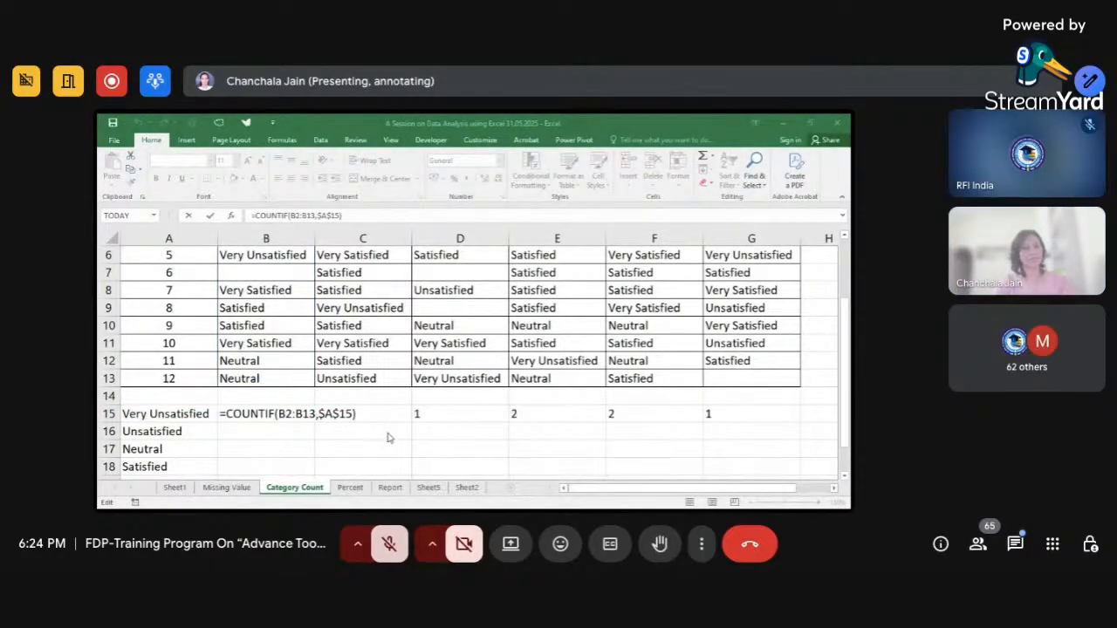
key("Return")
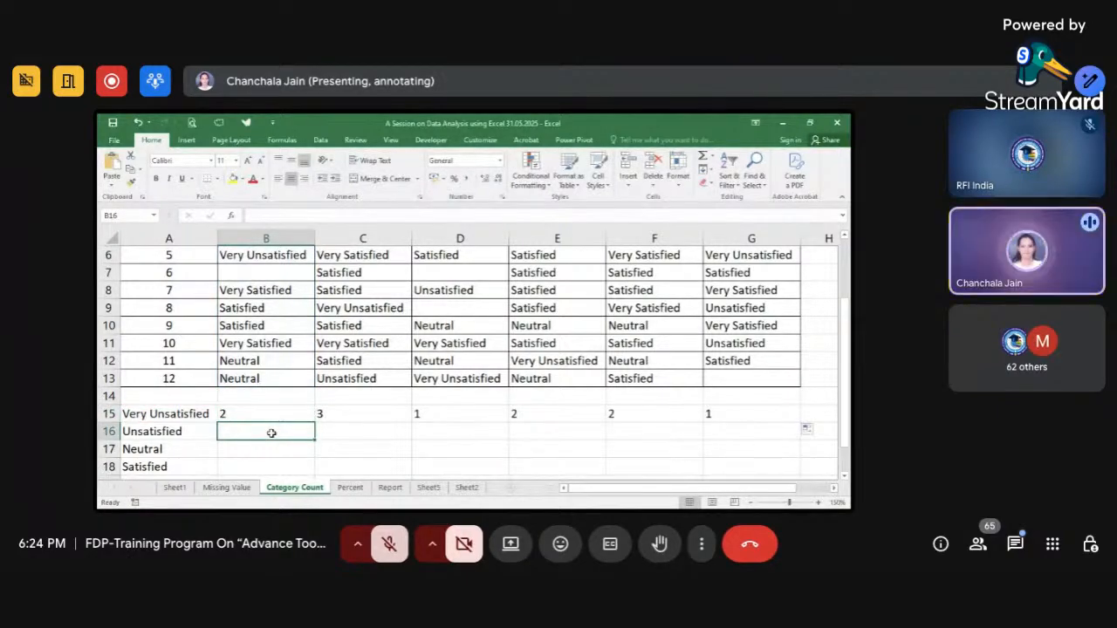
type("=")
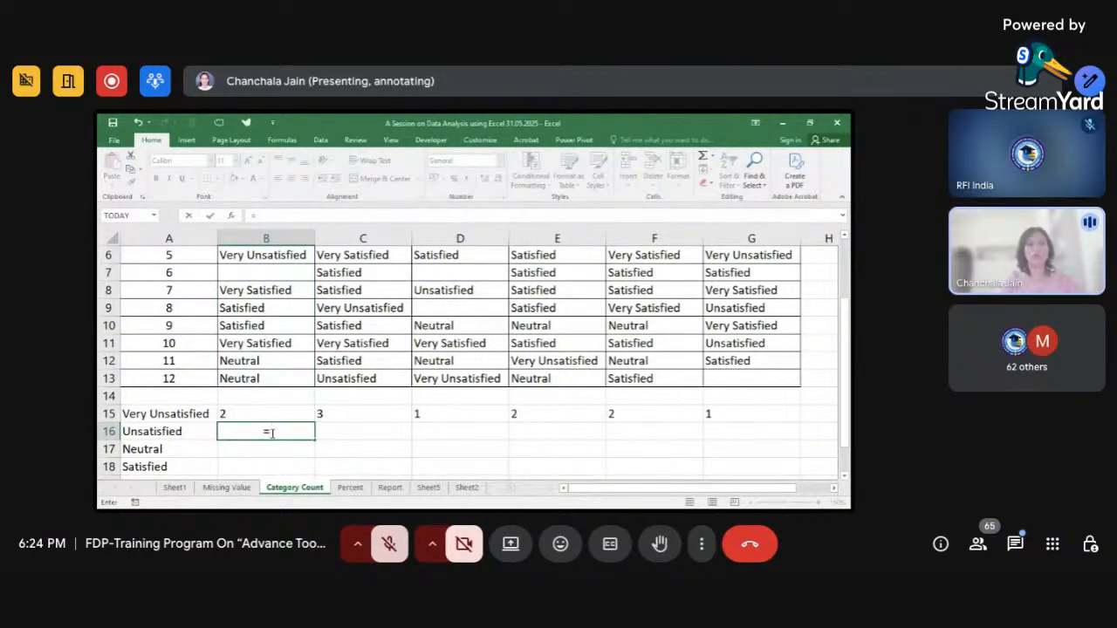
key("Escape")
scroll(273, 434, "down", 1)
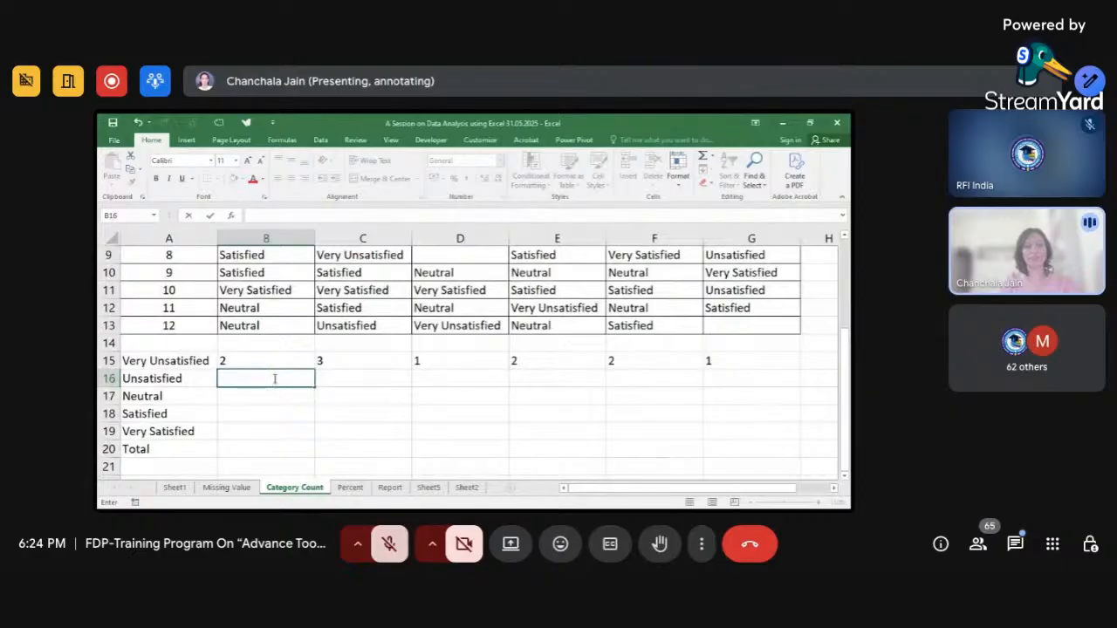
left_click(305, 426)
left_click_drag(274, 377, 264, 431)
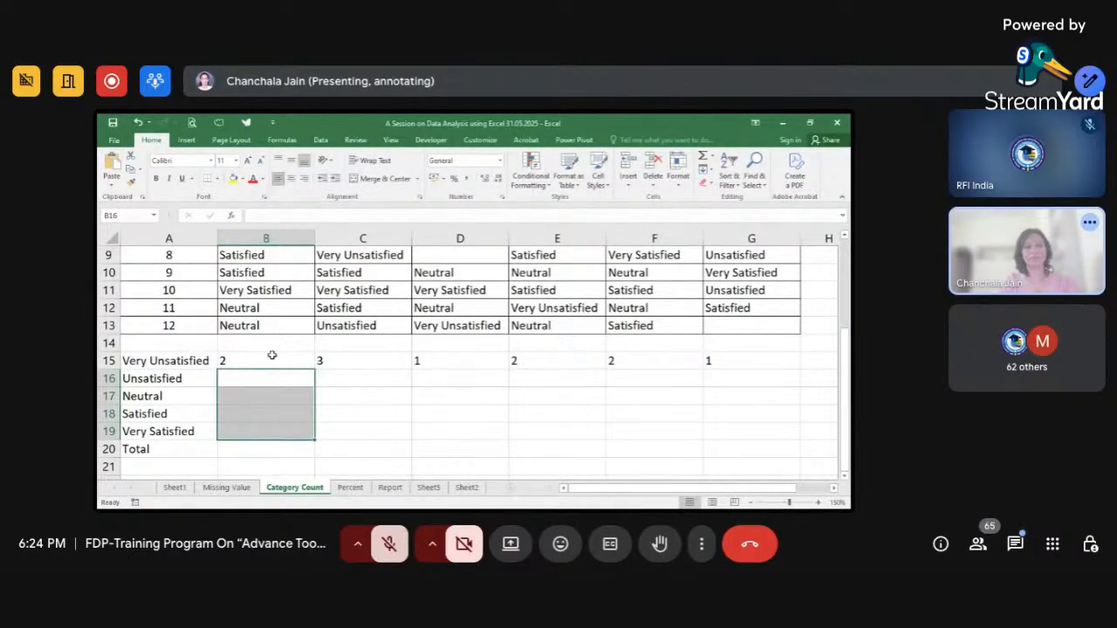
- Count the Unsatisfied responses for the first product in B16 with =COUNTIF(B2:B13,$A$16)
left_click(268, 381)
type("=co")
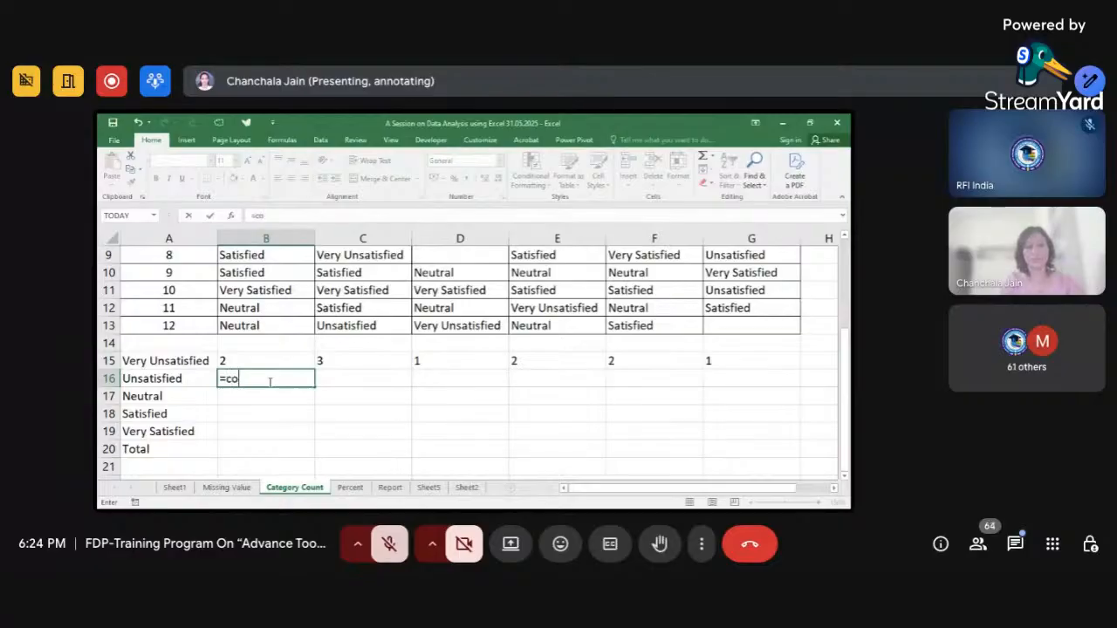
type("untif(")
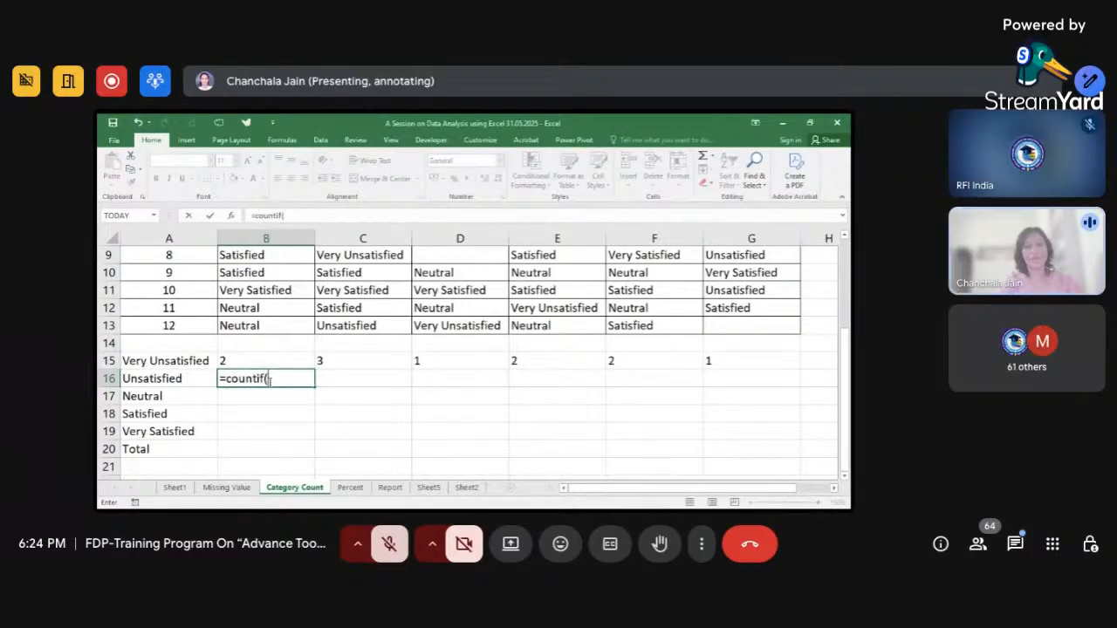
type("b2:")
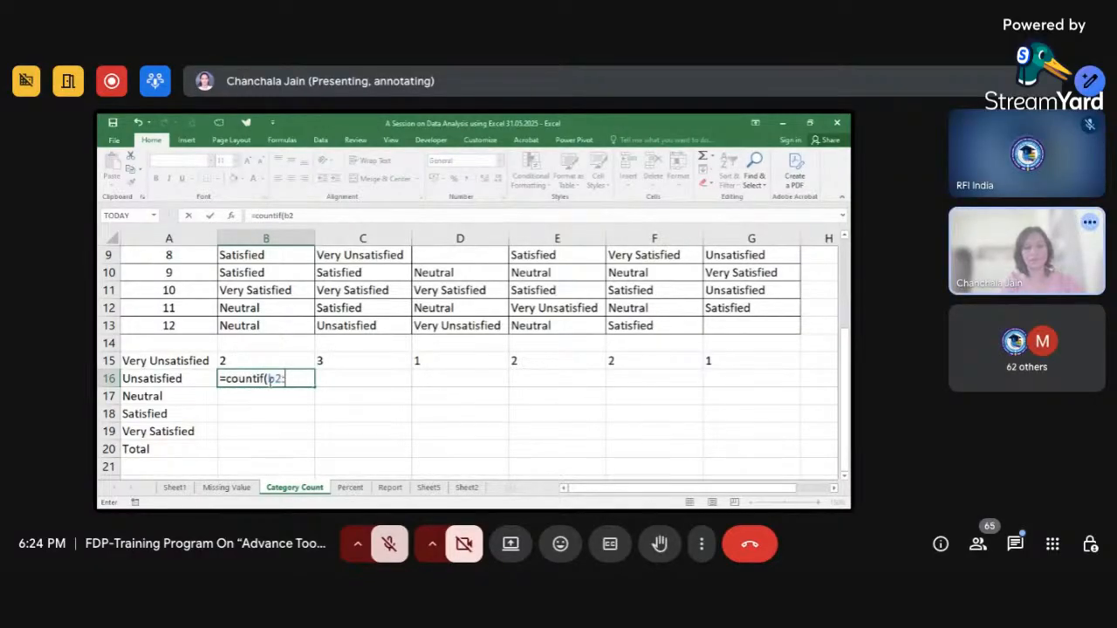
type("b13,")
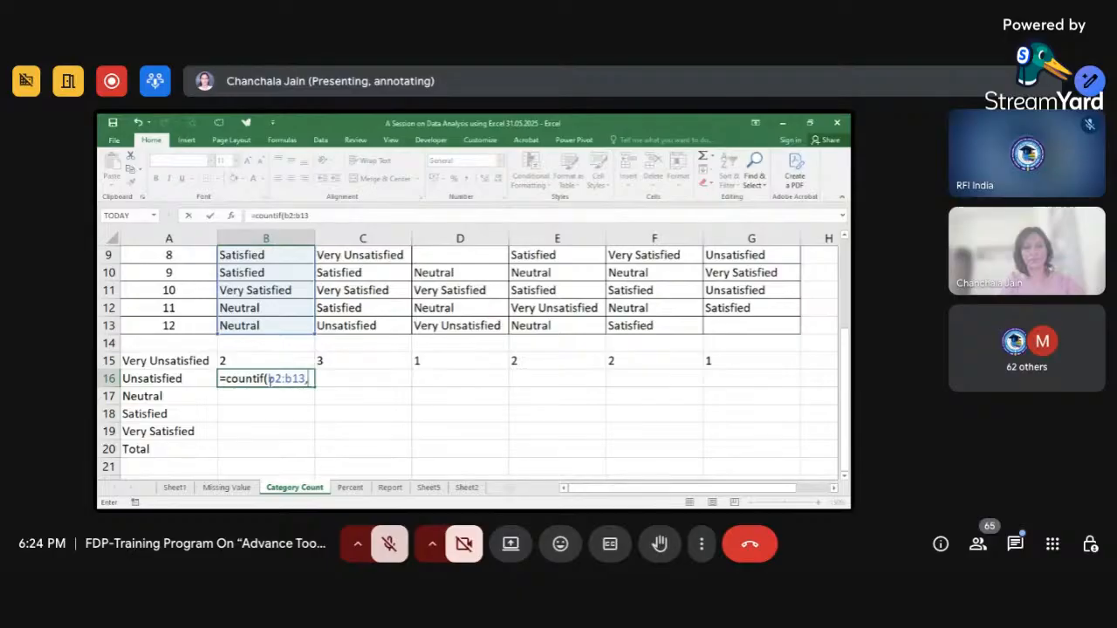
left_click(175, 379)
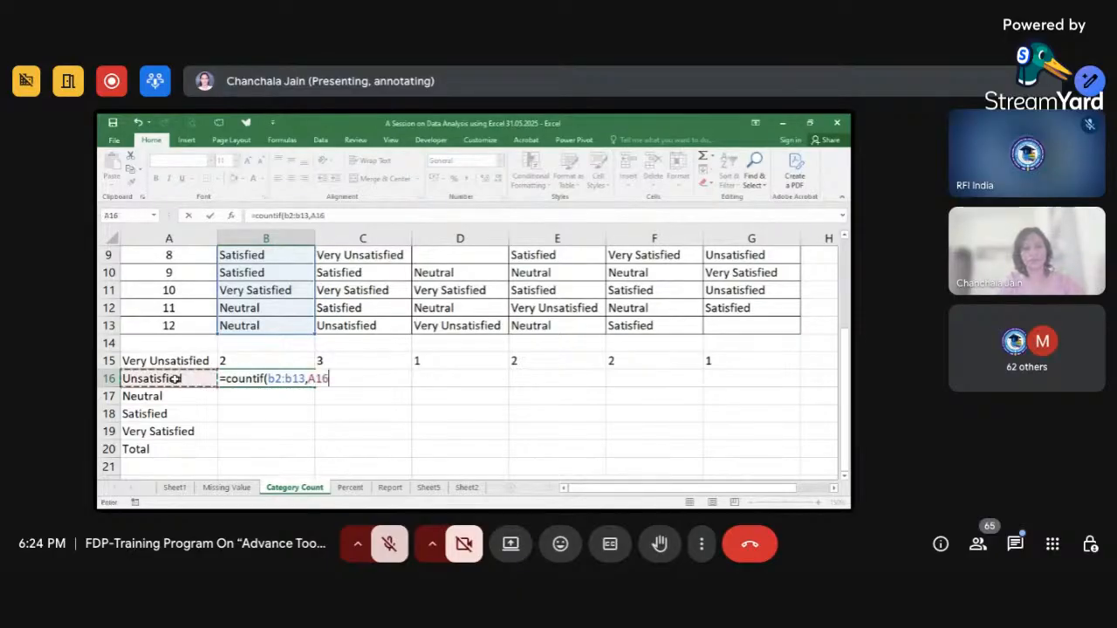
key("F4")
type(")")
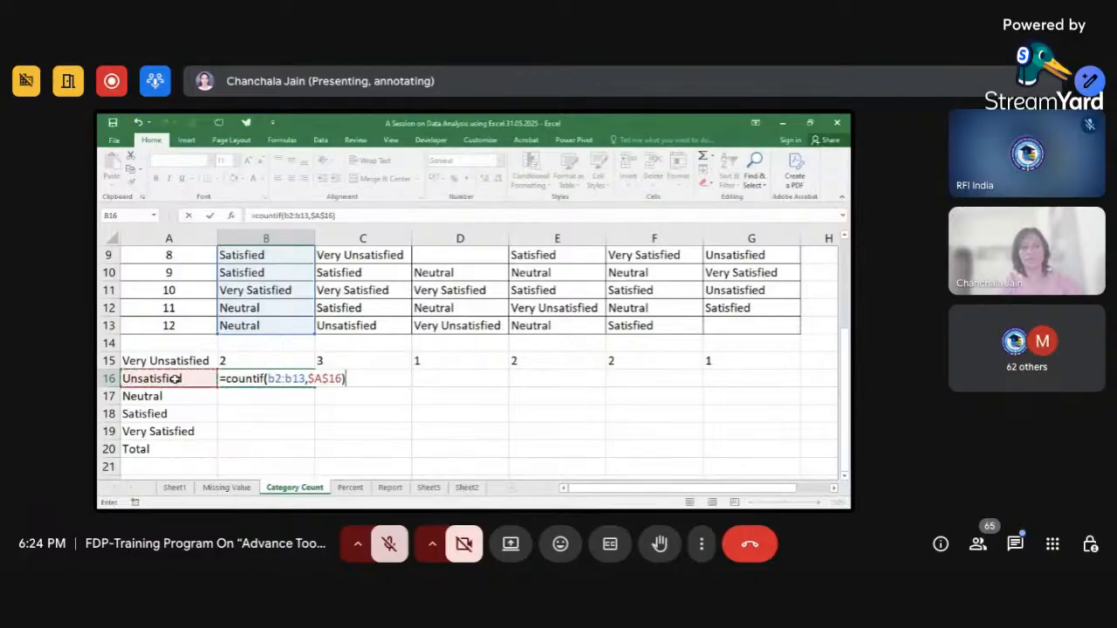
key("Return")
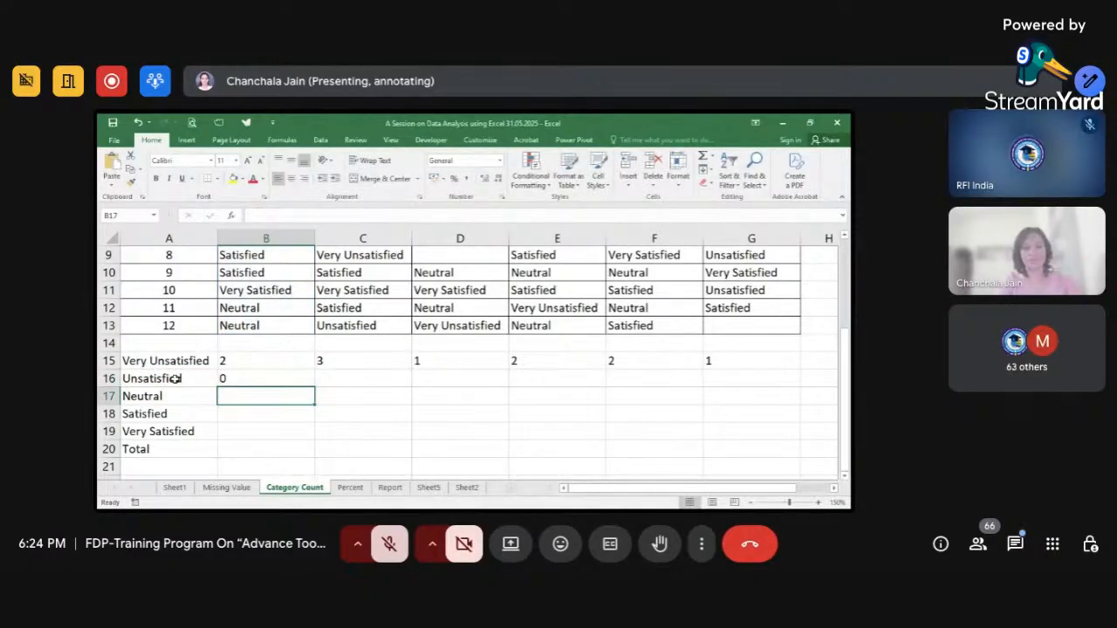
- Count the Neutral responses for the first product in B17 with =COUNTIF(B2:B13,$A$17)
type("=coun")
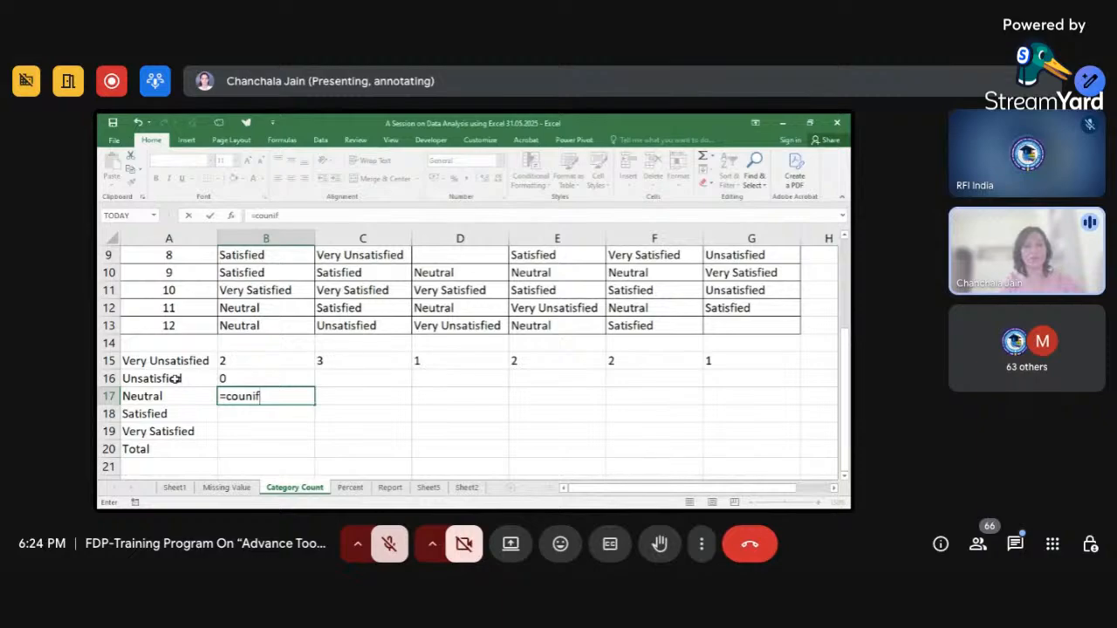
type("tif(b2:b13,")
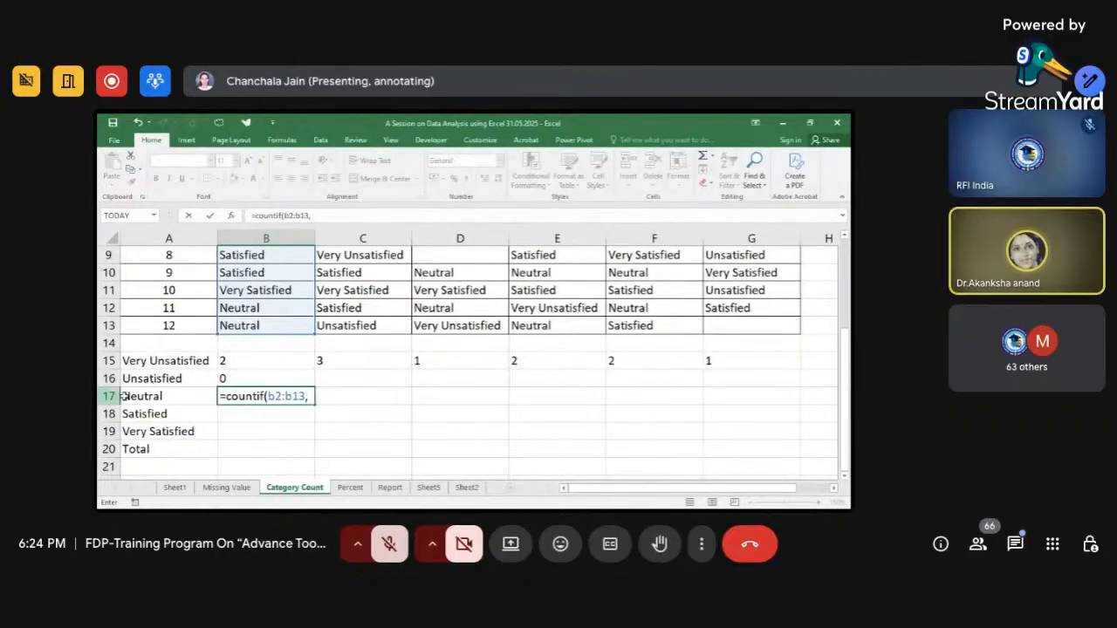
left_click(149, 394)
key("F4")
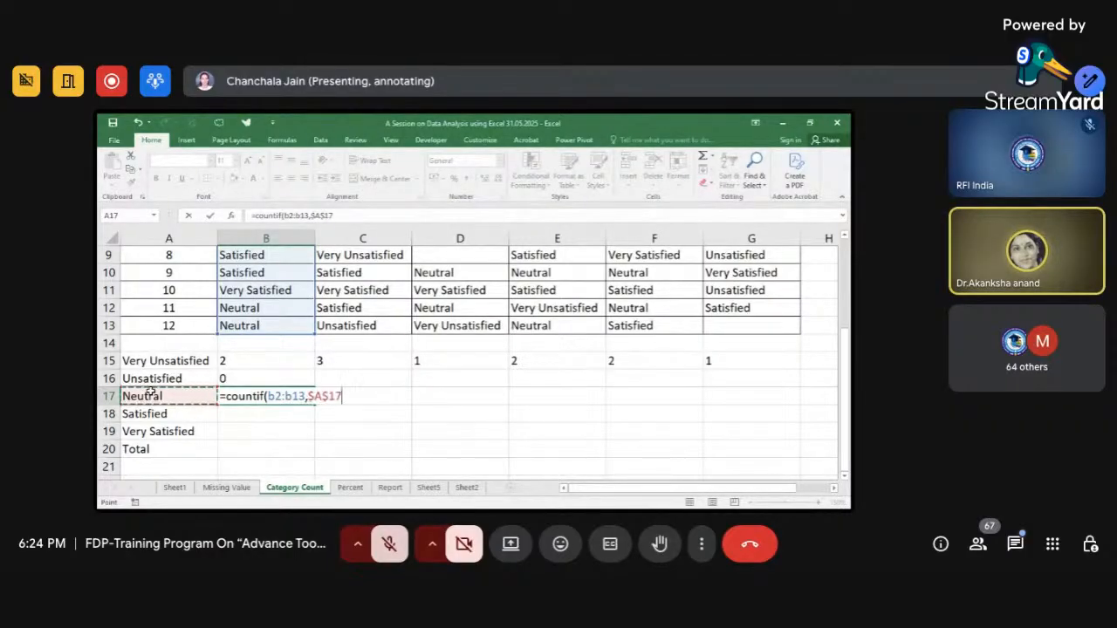
type(")")
key("Return")
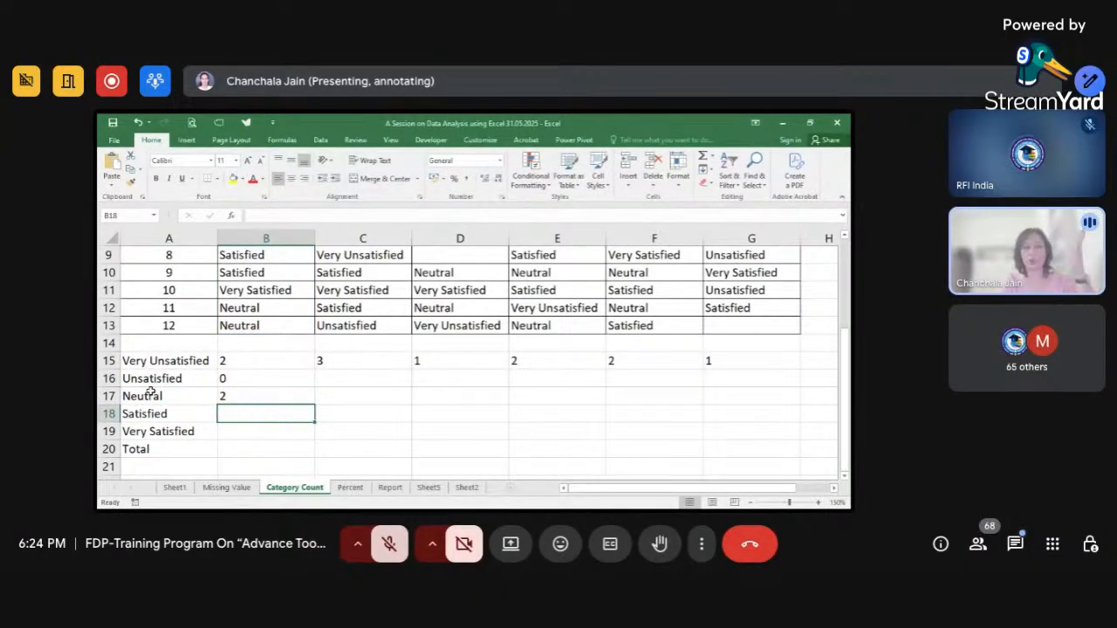
- Count the Satisfied responses for the first product in B18 with =COUNTIF(B2:B13,$A$18)
type("=")
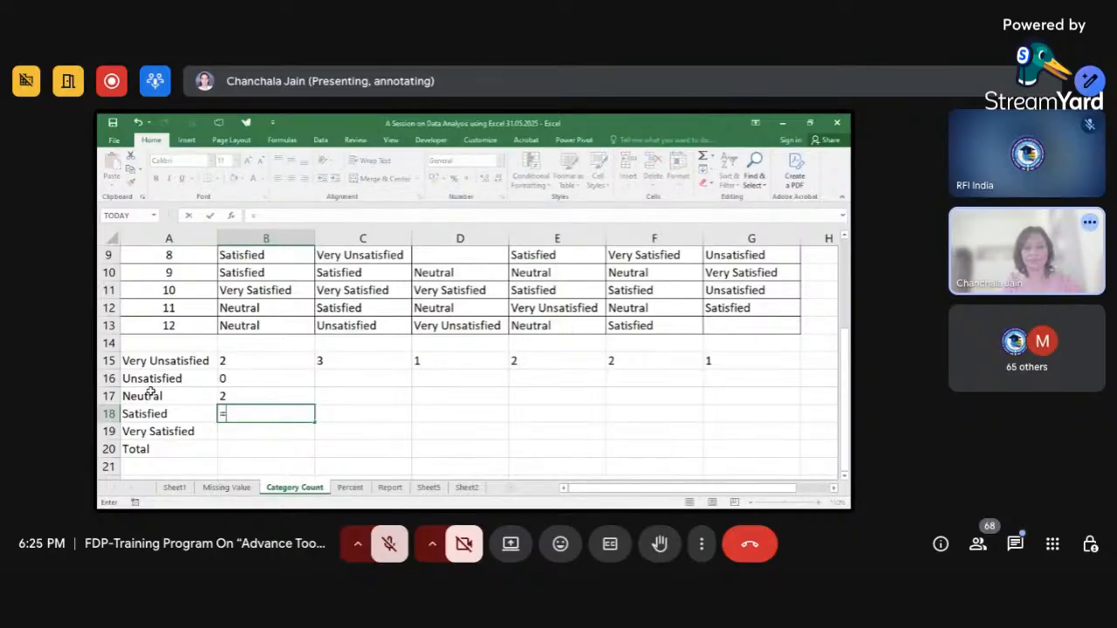
type("count")
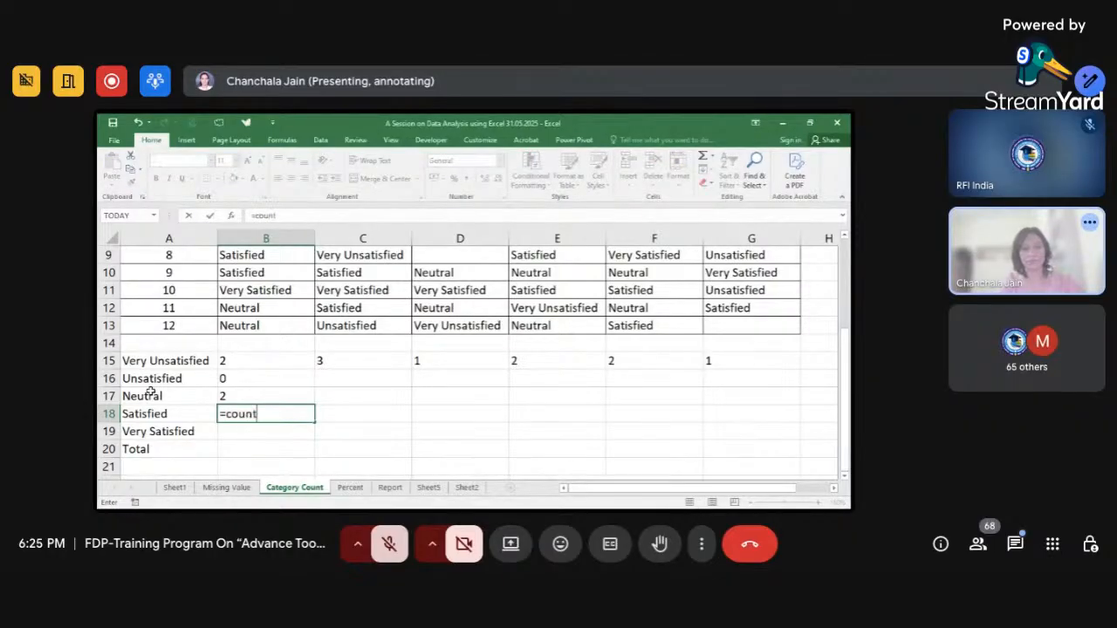
type("if(b2:b13,")
left_click(147, 407)
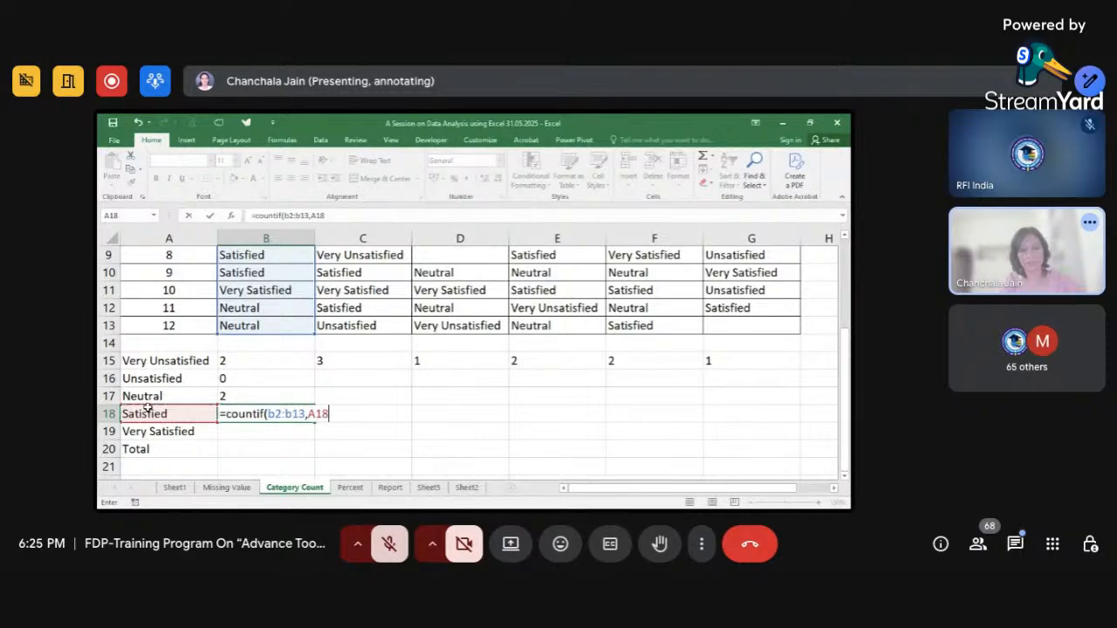
key("F4")
type(")")
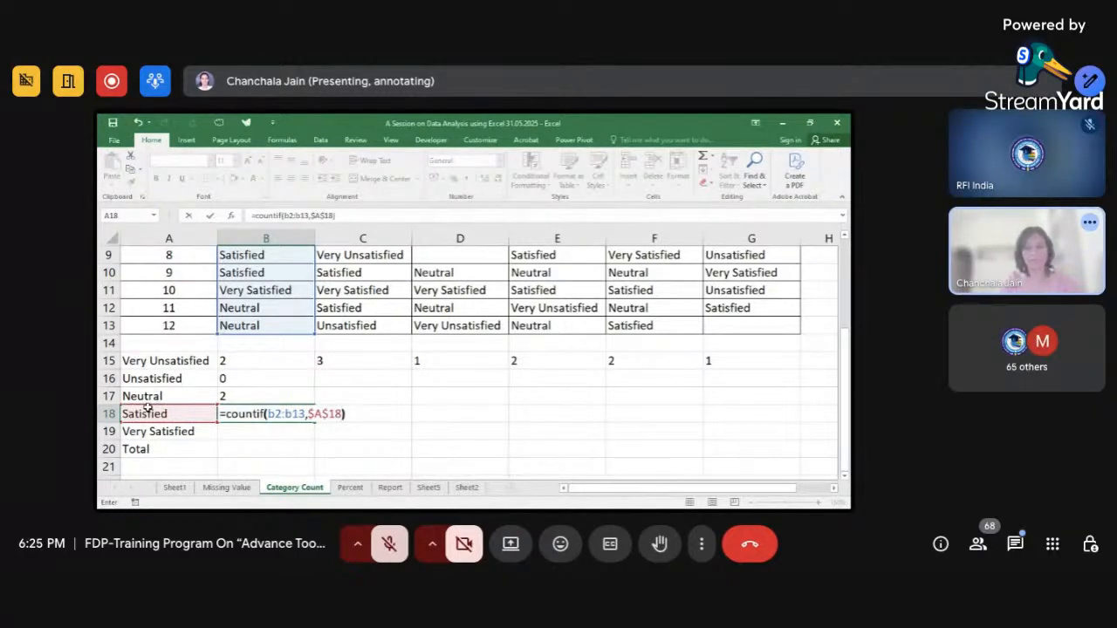
key("Return")
key("Return")
key("Up")
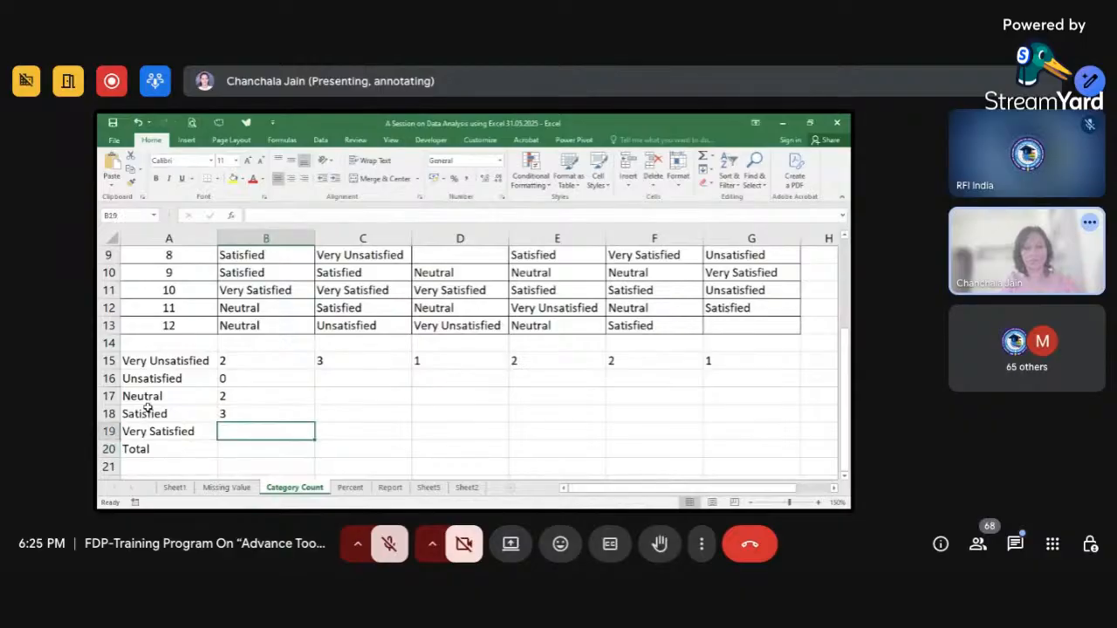
- Count the Very Satisfied responses for the first product in B19 with =COUNTIF(B2:B13,$A$19)
type("=count")
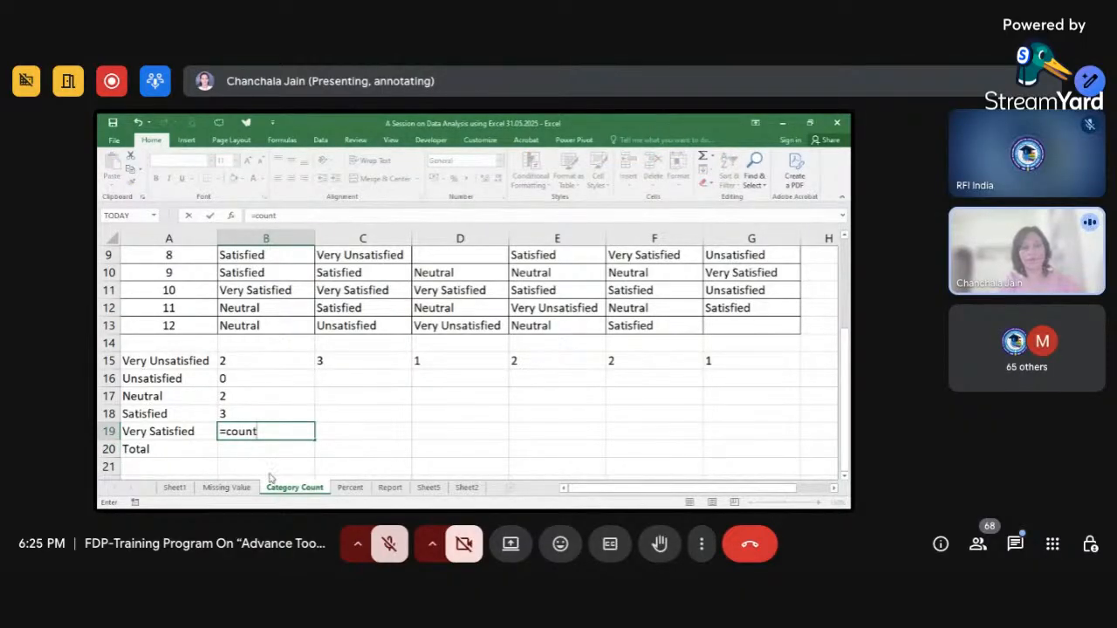
key("Tab")
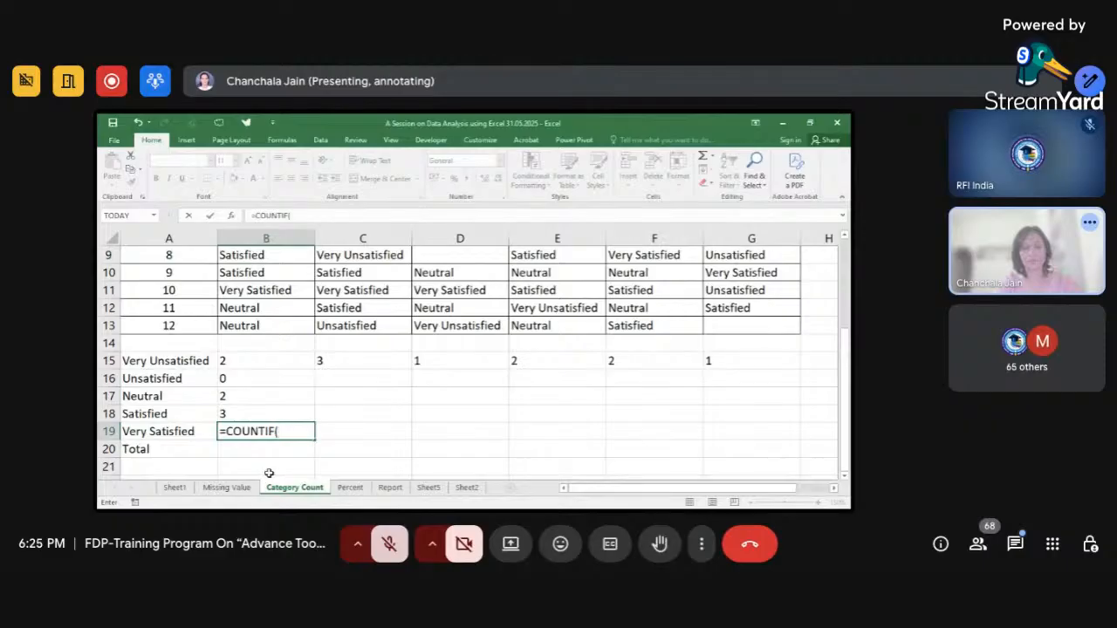
type("b2:b13")
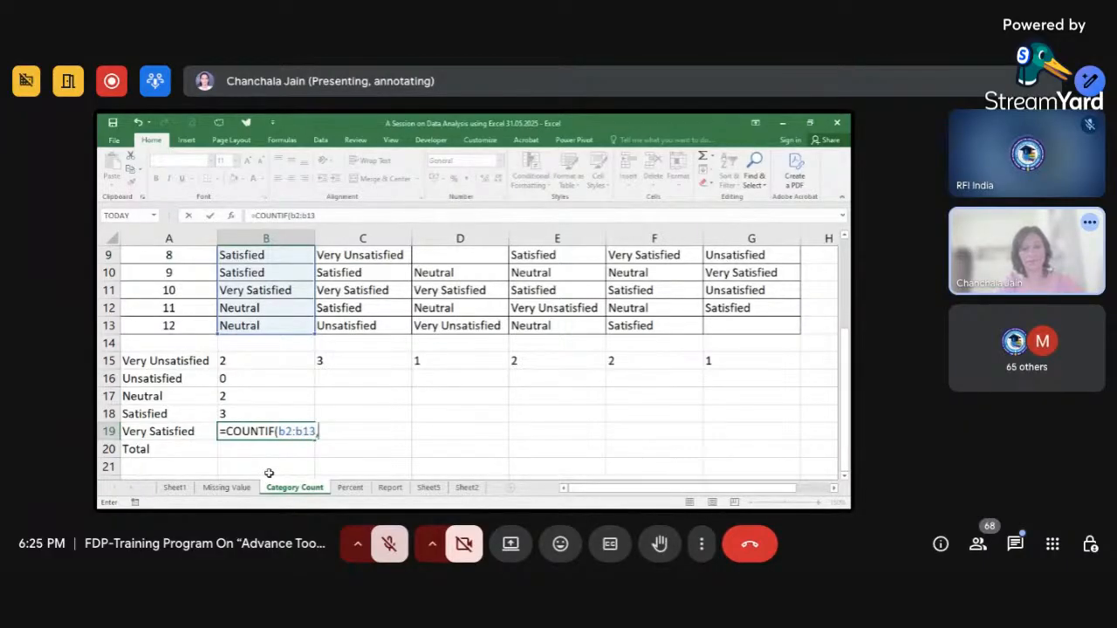
type(",")
left_click(197, 438)
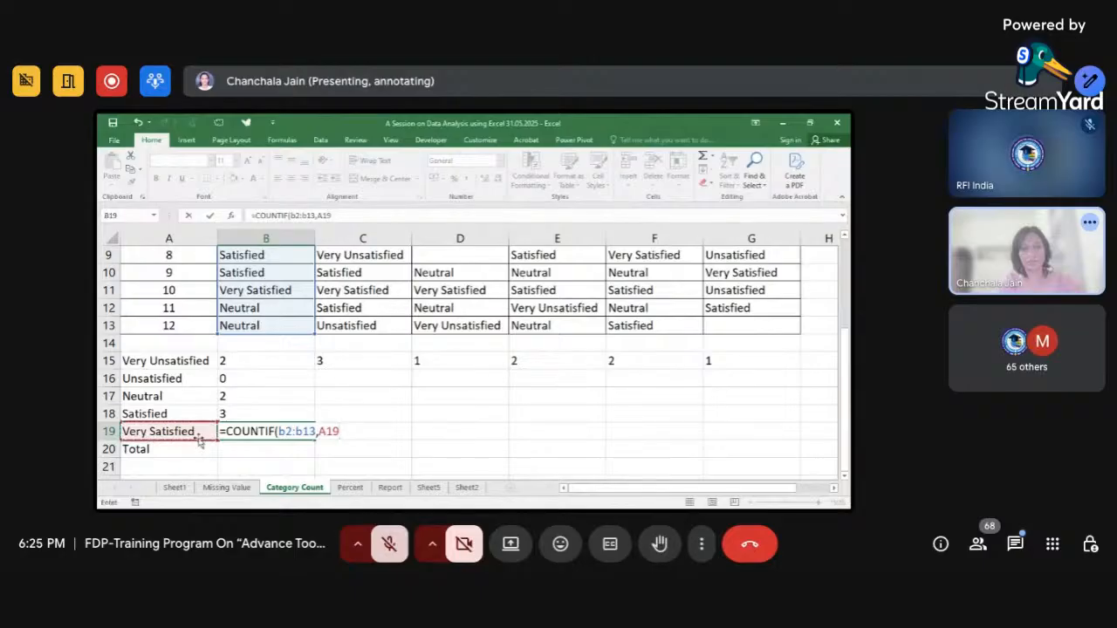
type(")")
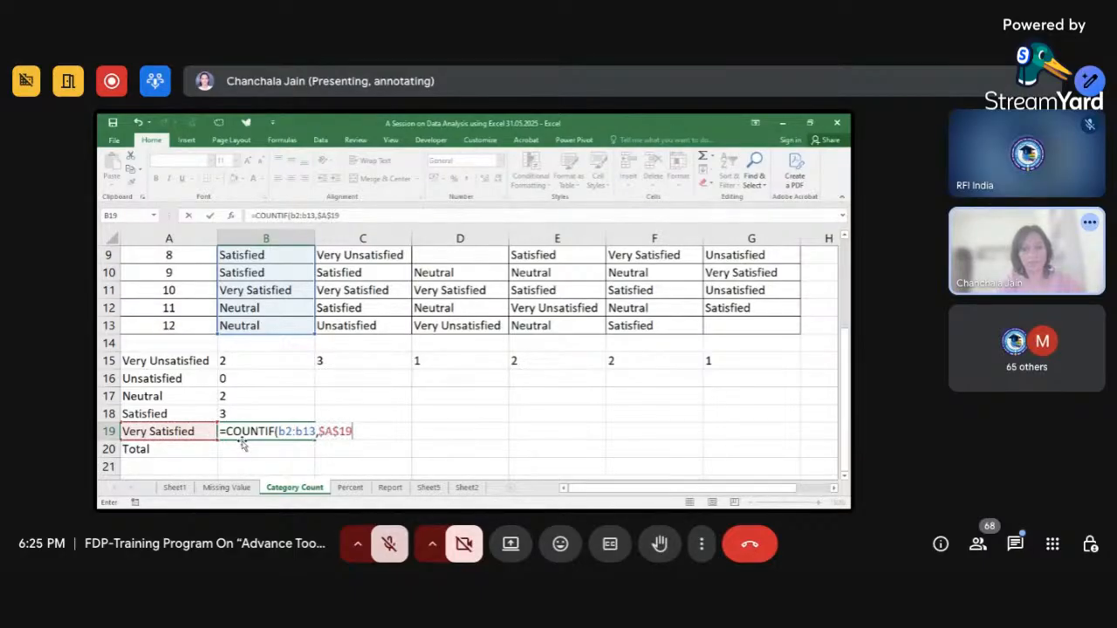
key("Return")
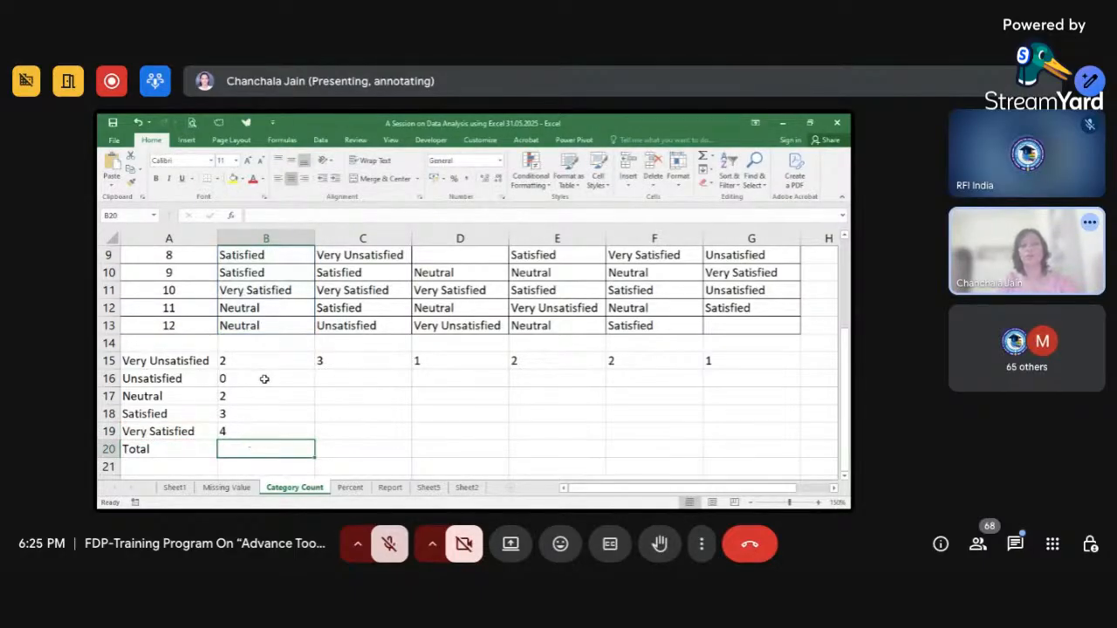
- Copy the COUNTIF formulas from B16:B19 across to column G and center the counts in B15:G19
left_click_drag(265, 379, 760, 417)
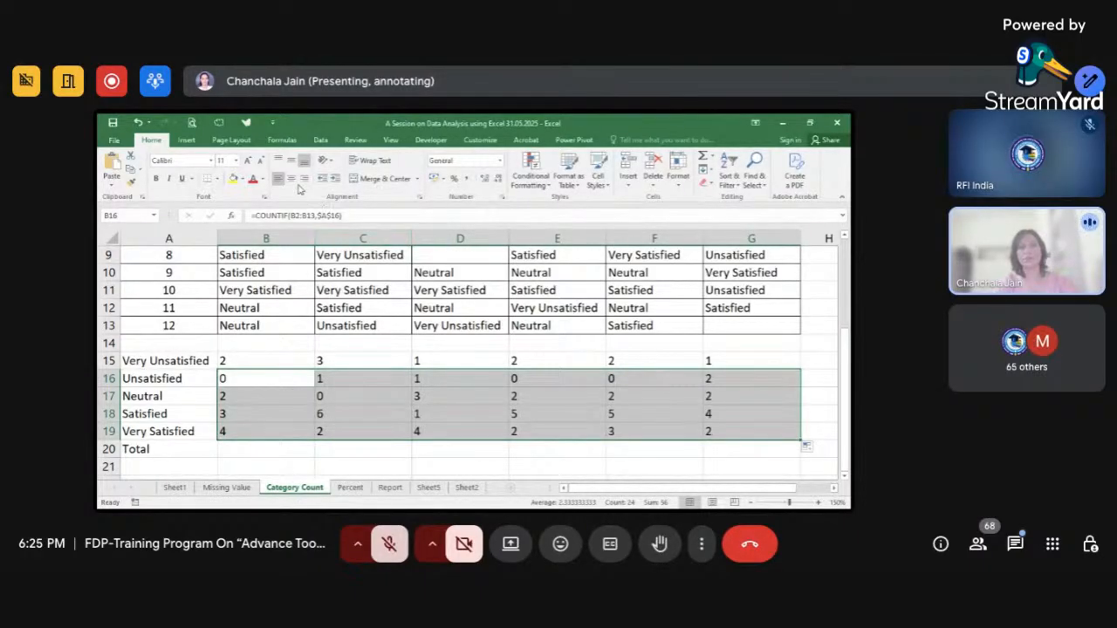
left_click(291, 178)
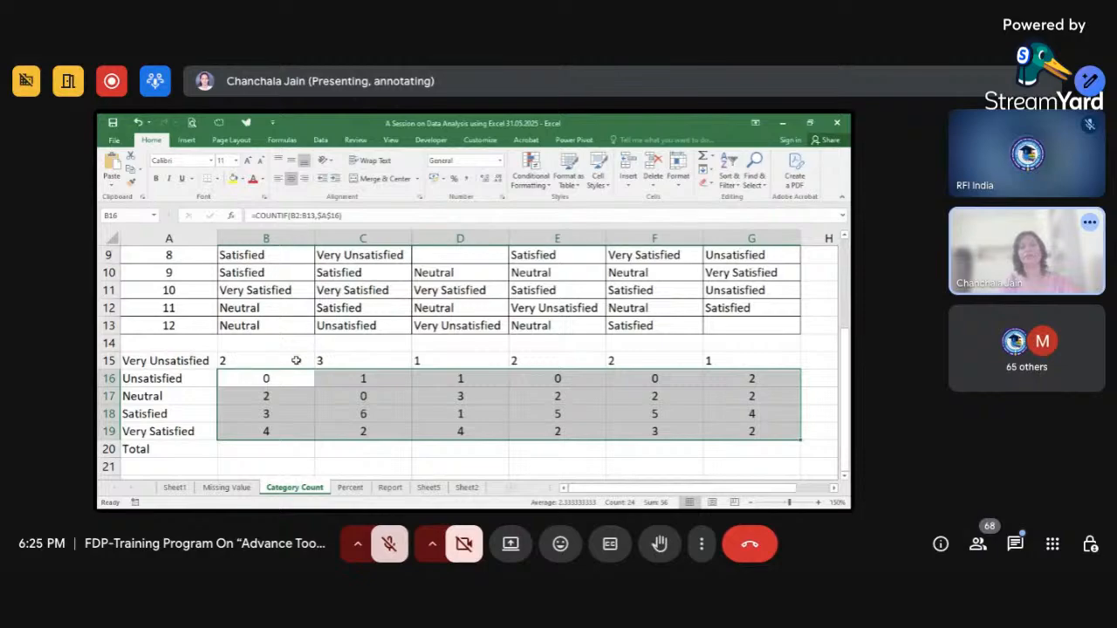
left_click_drag(281, 353, 720, 354)
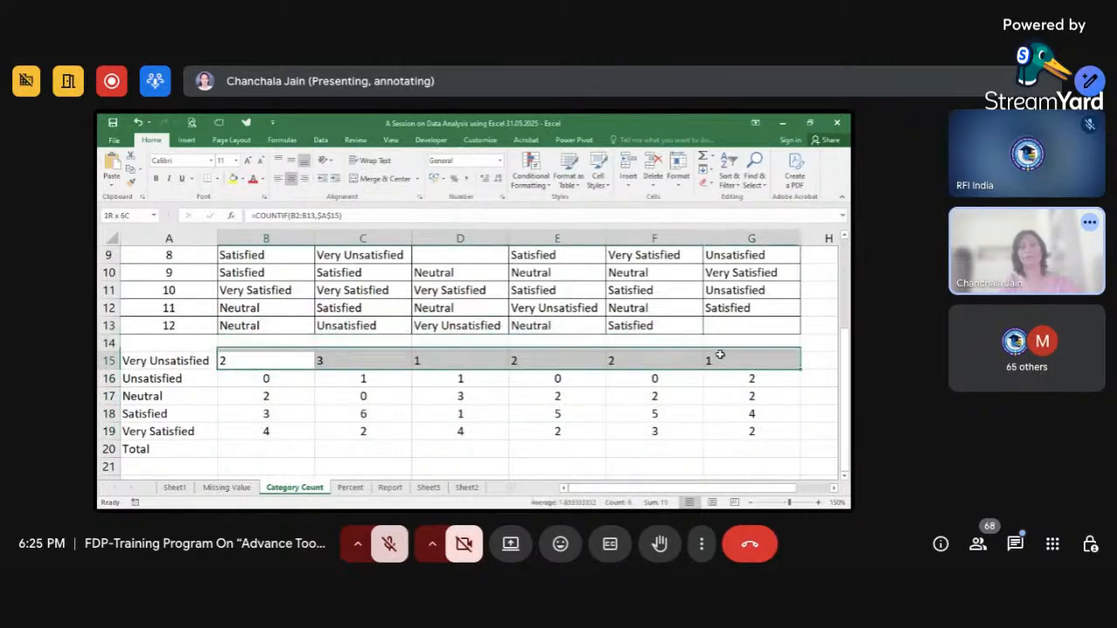
left_click(291, 179)
- Total the category counts for the first product in B20 with =SUM(B15:B19)
left_click(294, 437)
left_click(296, 445)
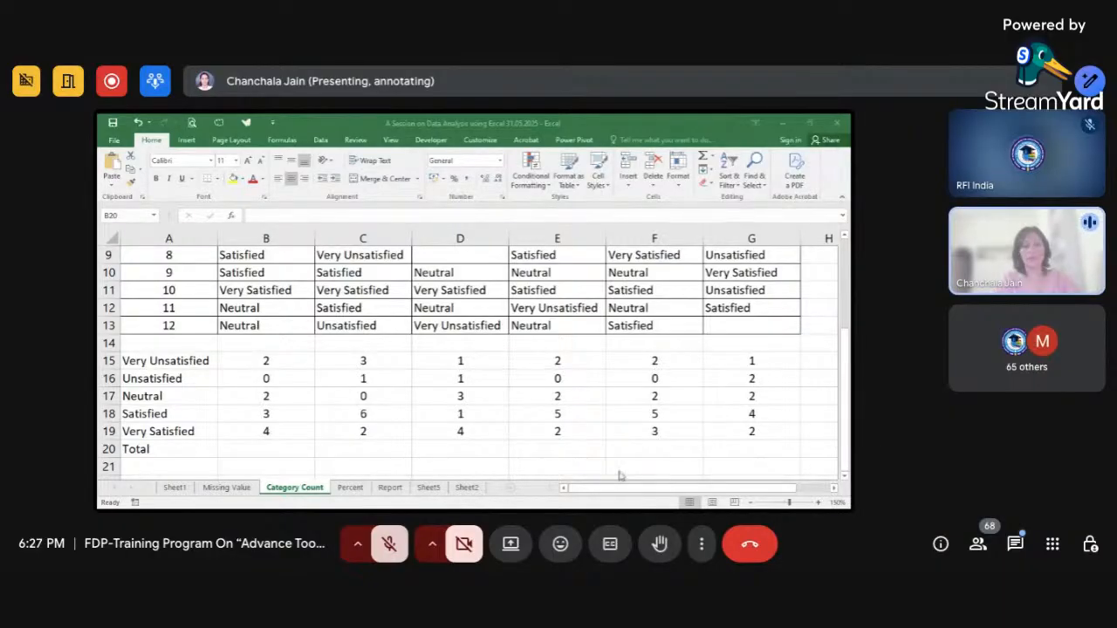
left_click(365, 417)
left_click(278, 445)
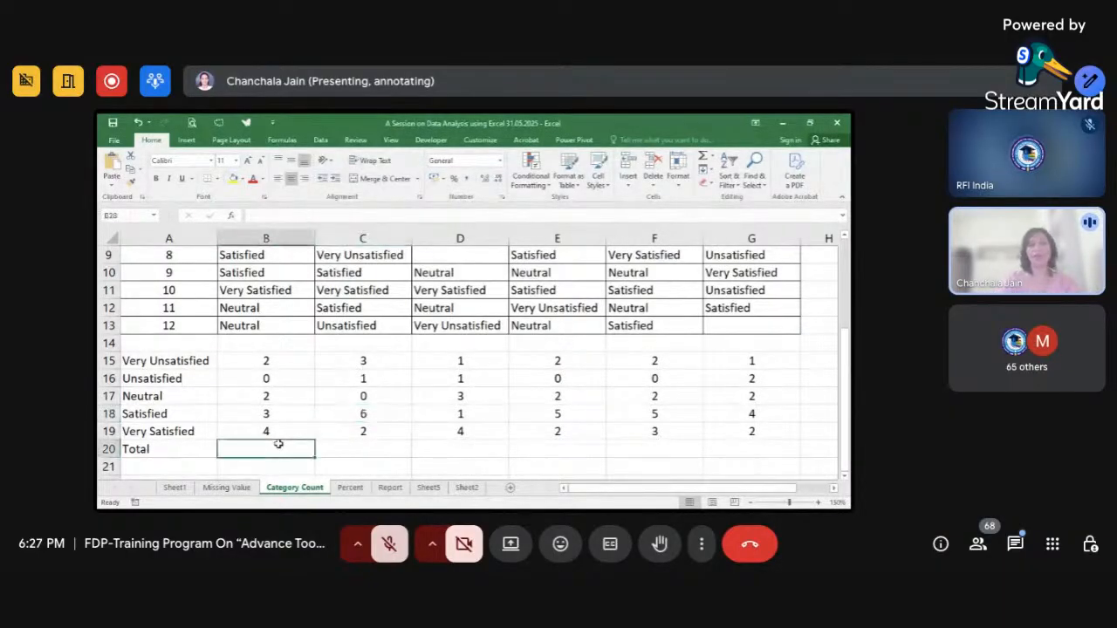
type("=sum(")
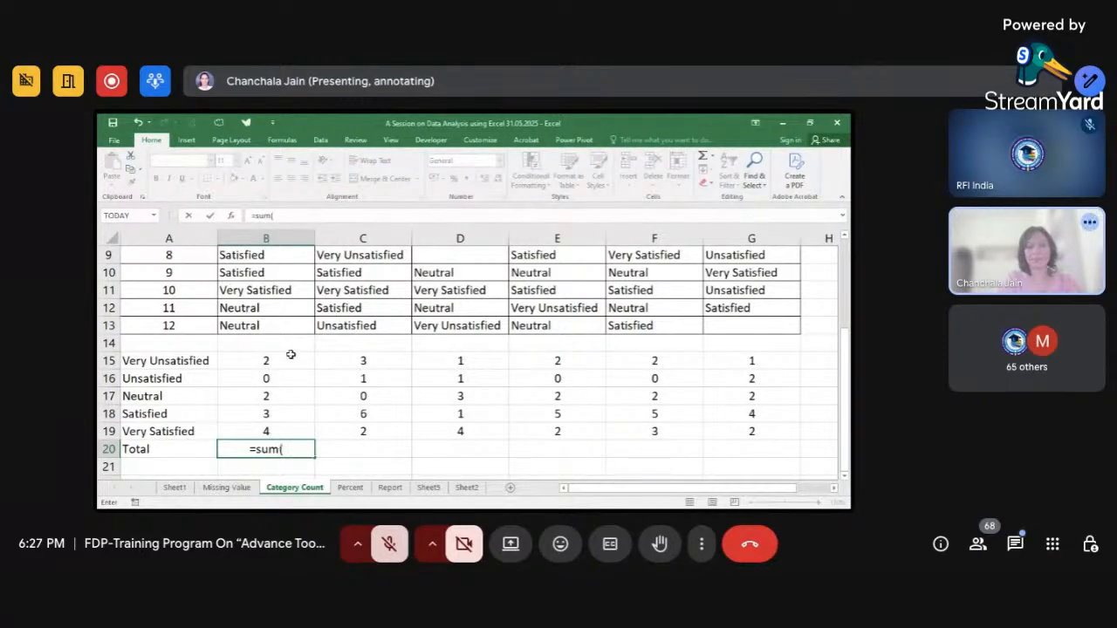
left_click_drag(289, 357, 276, 425)
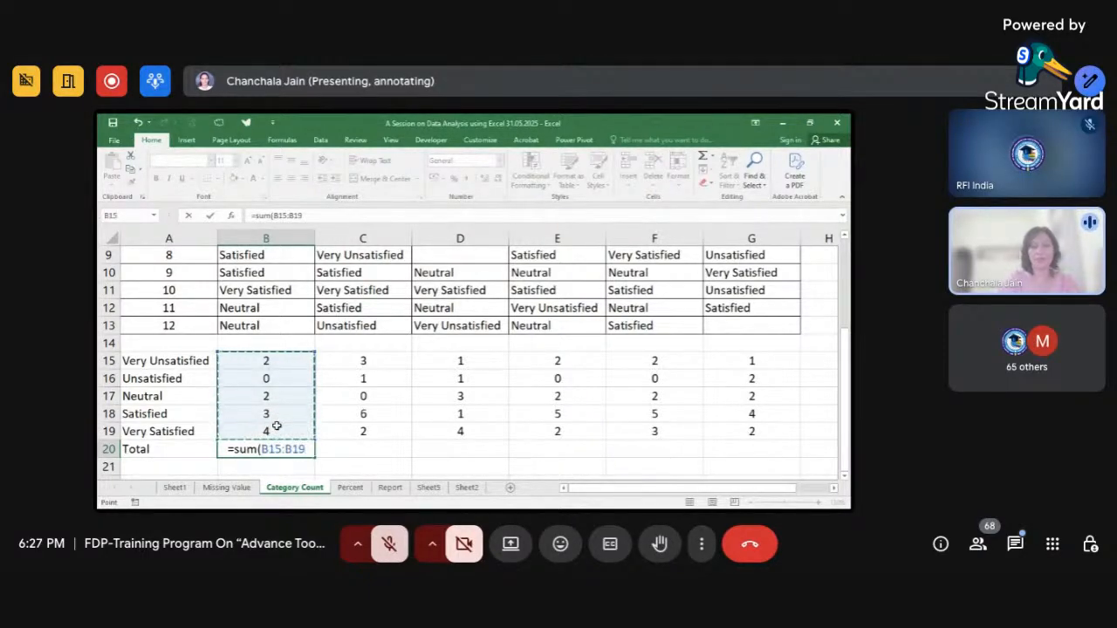
type(")")
key("Return")
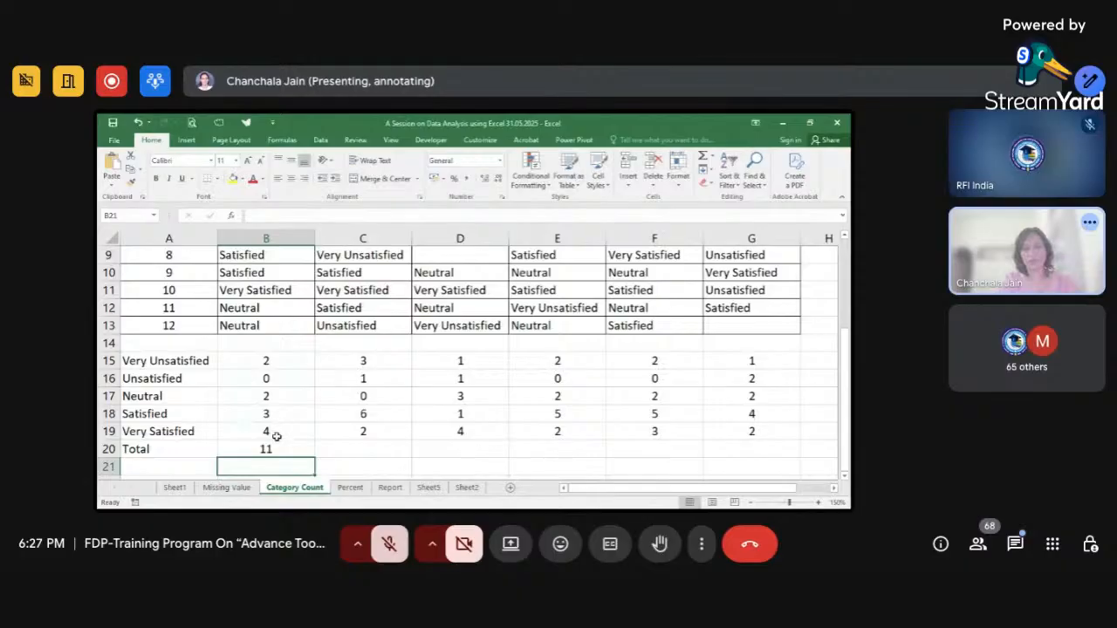
- Fill the SUM formula from B20 across to G20 to total the remaining products
left_click(276, 448)
left_click_drag(314, 456, 784, 466)
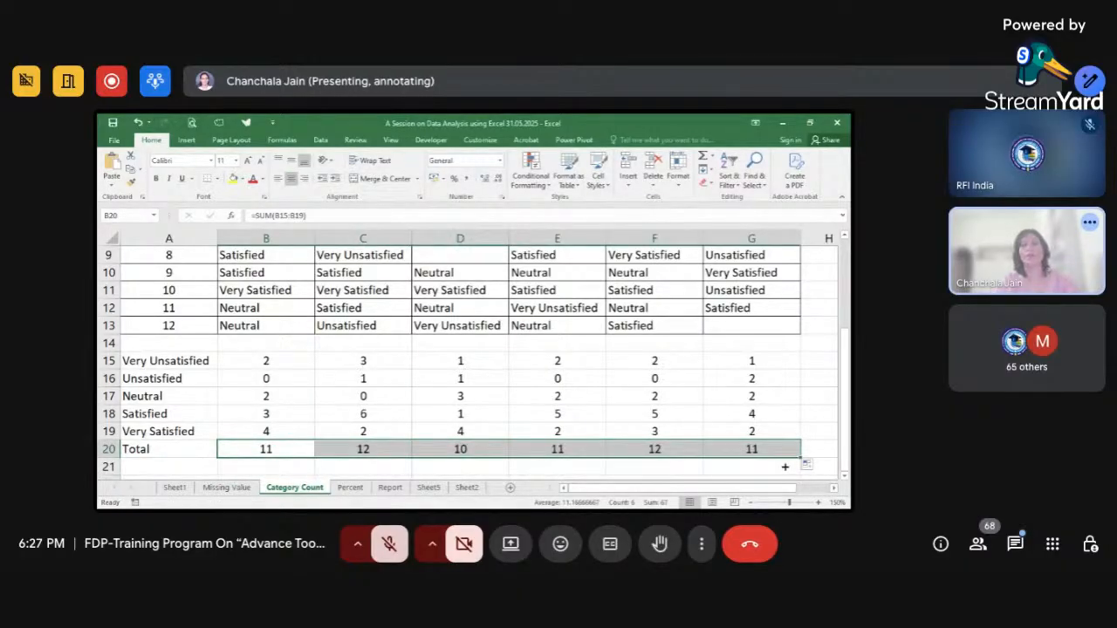
left_click(796, 431)
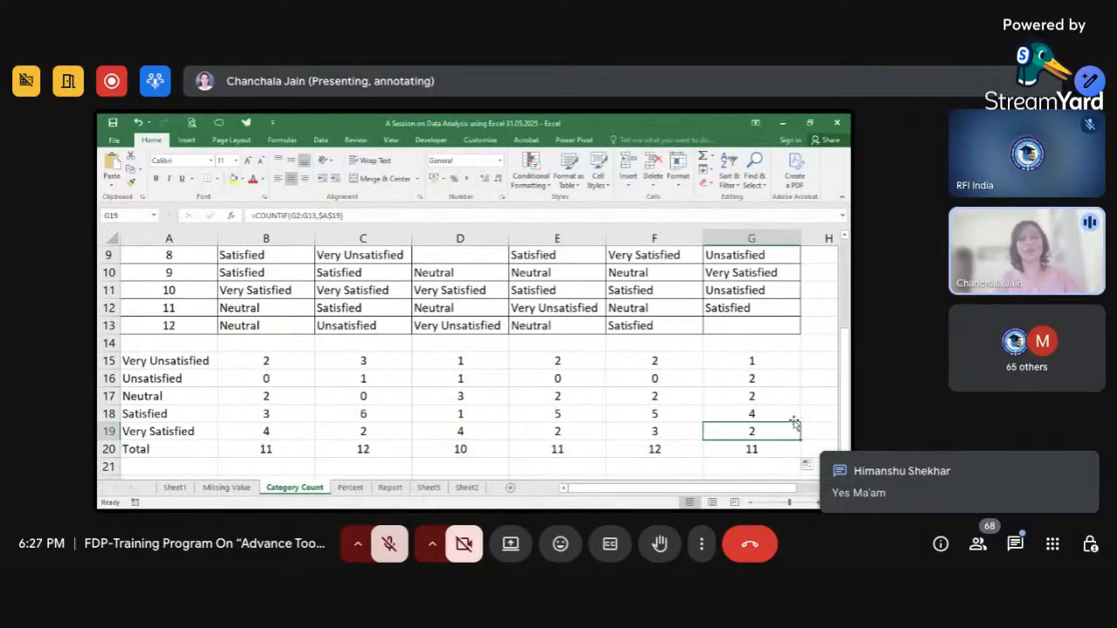
- Copy the counts and totals in B15:G20 of the Category Count sheet and go to the matching category rows on the Percent sheet
left_click(350, 491)
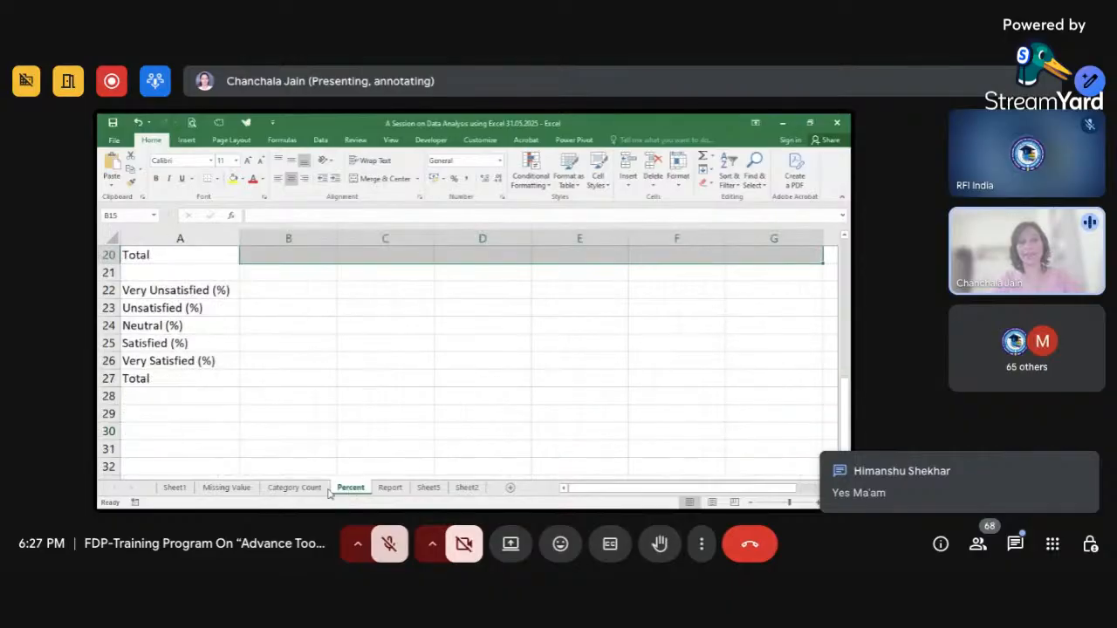
left_click(294, 487)
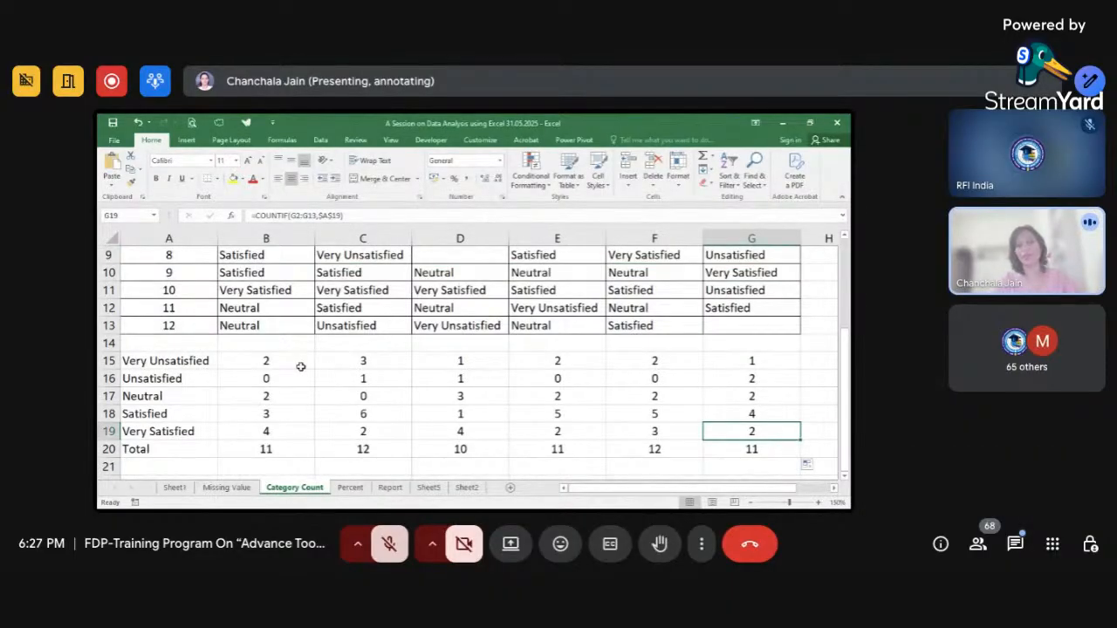
left_click_drag(291, 359, 722, 451)
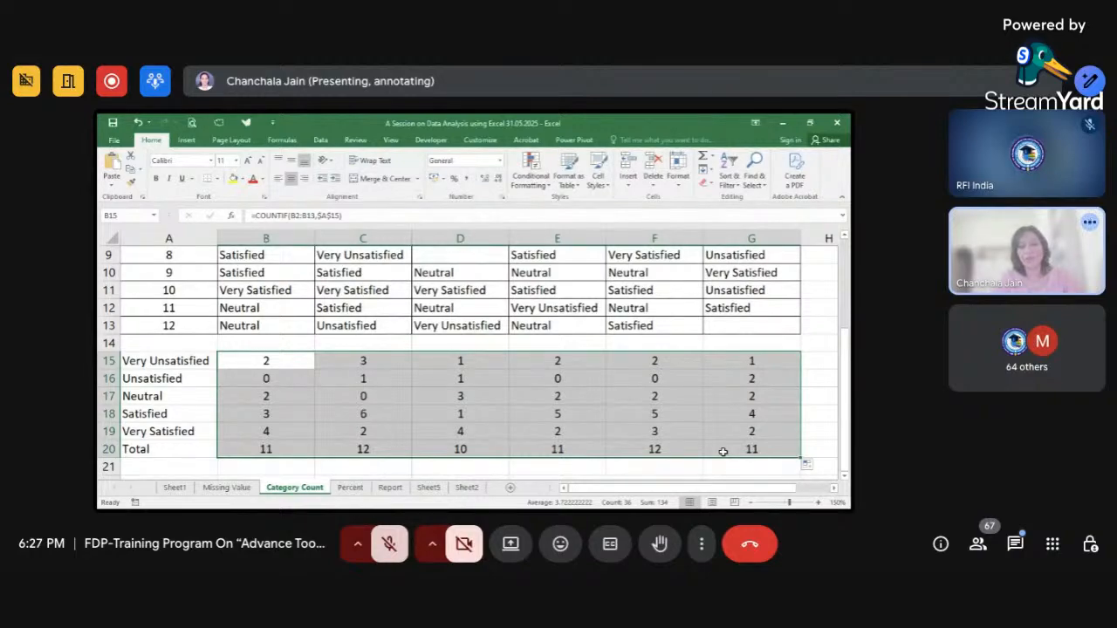
key("ctrl+c")
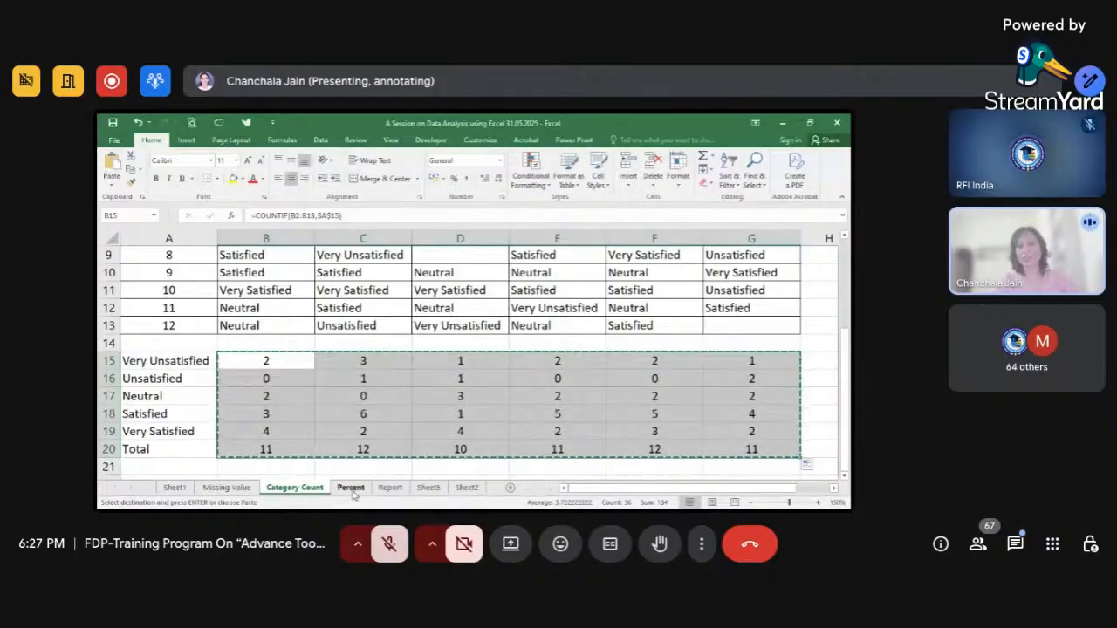
left_click(351, 489)
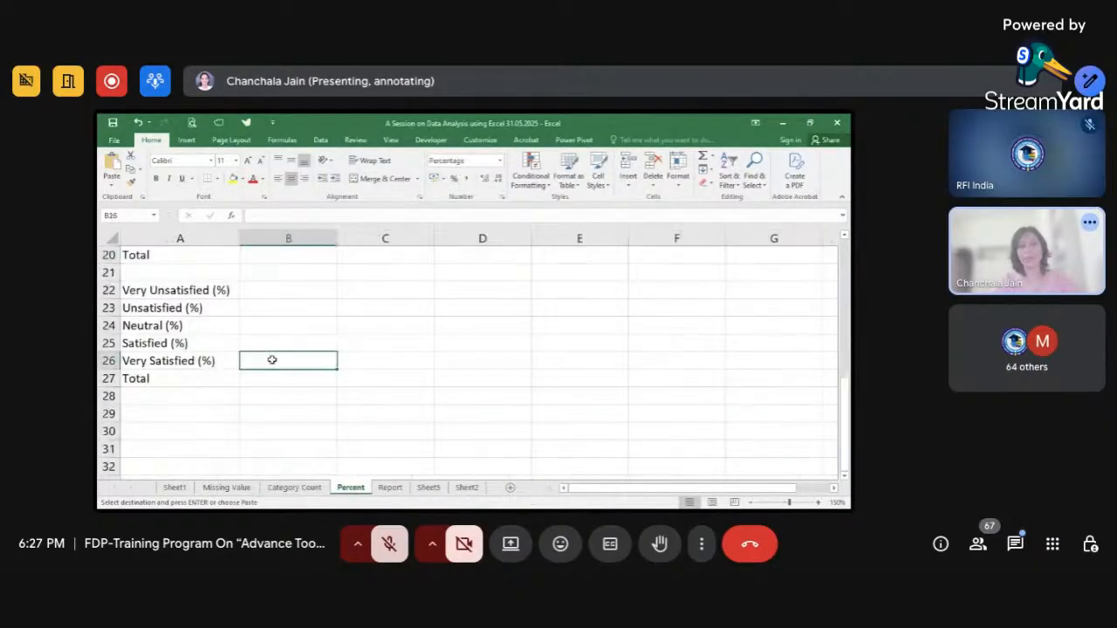
scroll(271, 359, "up", 3)
left_click(127, 323)
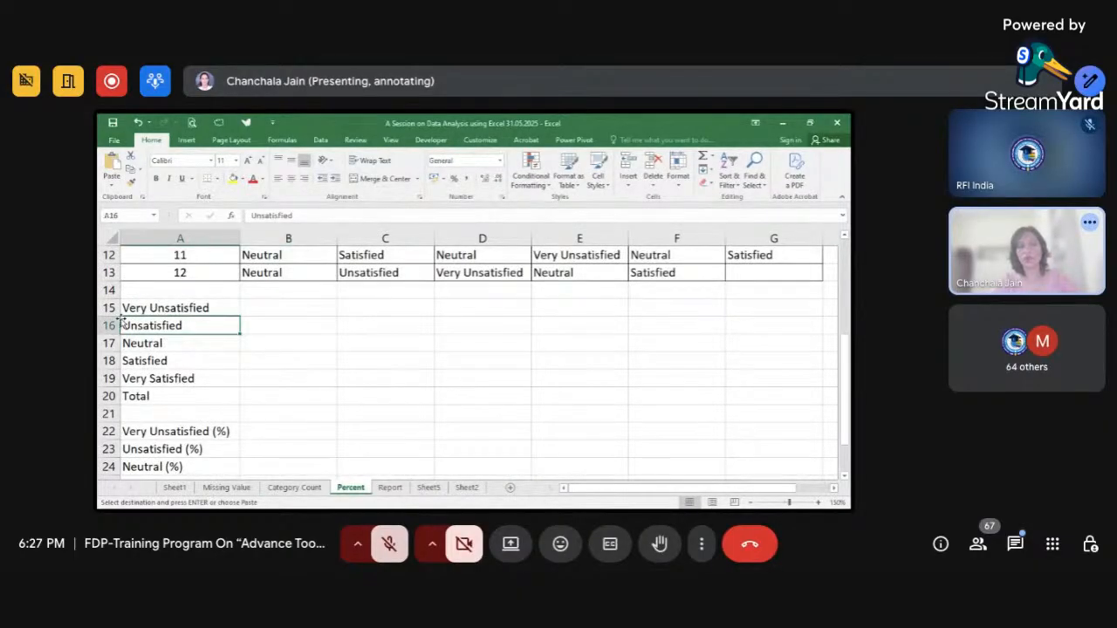
- Copy the category counts and totals in B15:G20 of the Category Count sheet and paste them as values from B15 of the Percent sheet
left_click(281, 311)
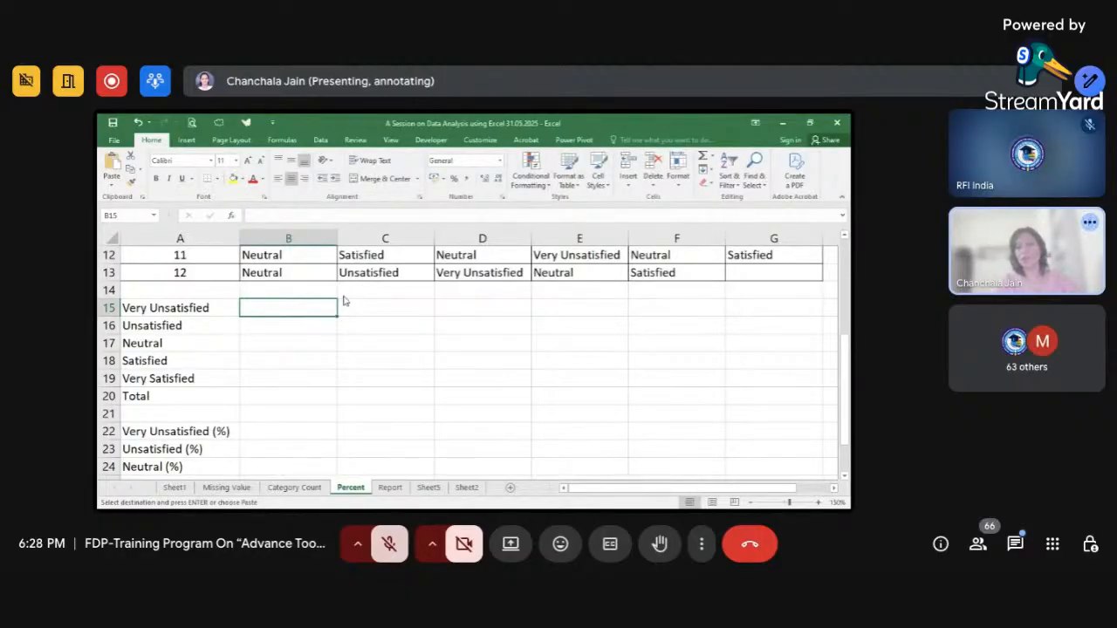
key("ctrl+v")
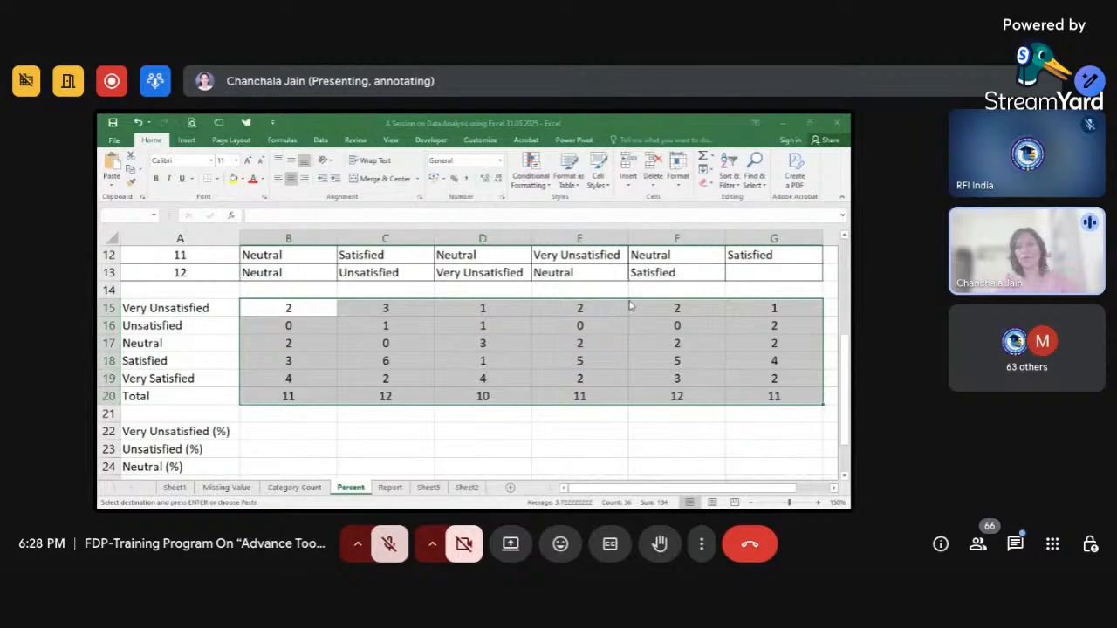
key("ctrl+z")
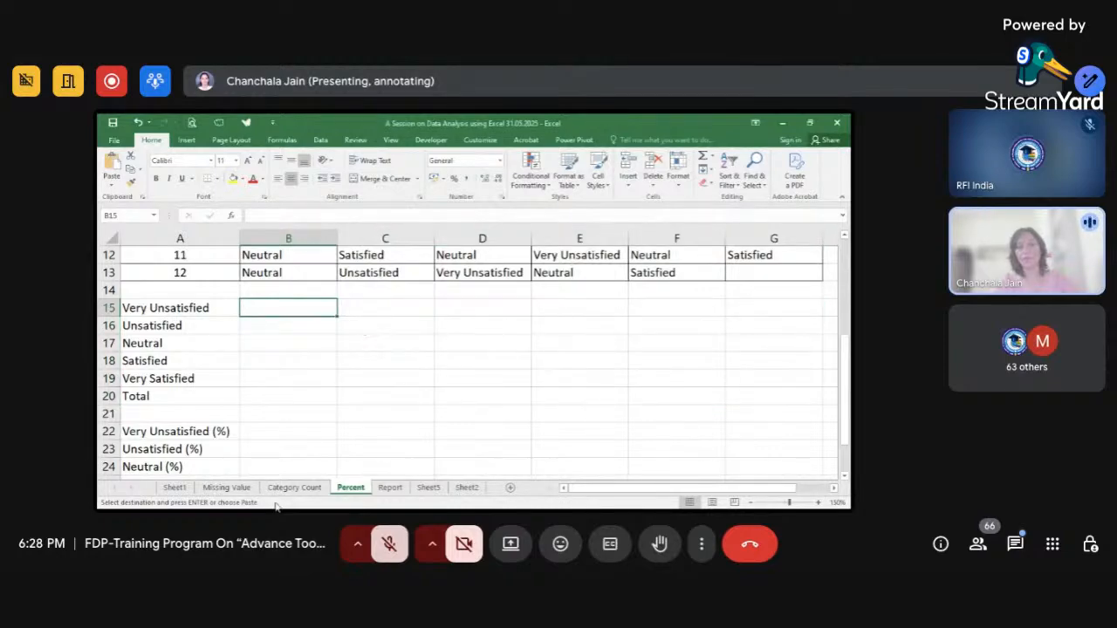
left_click(309, 492)
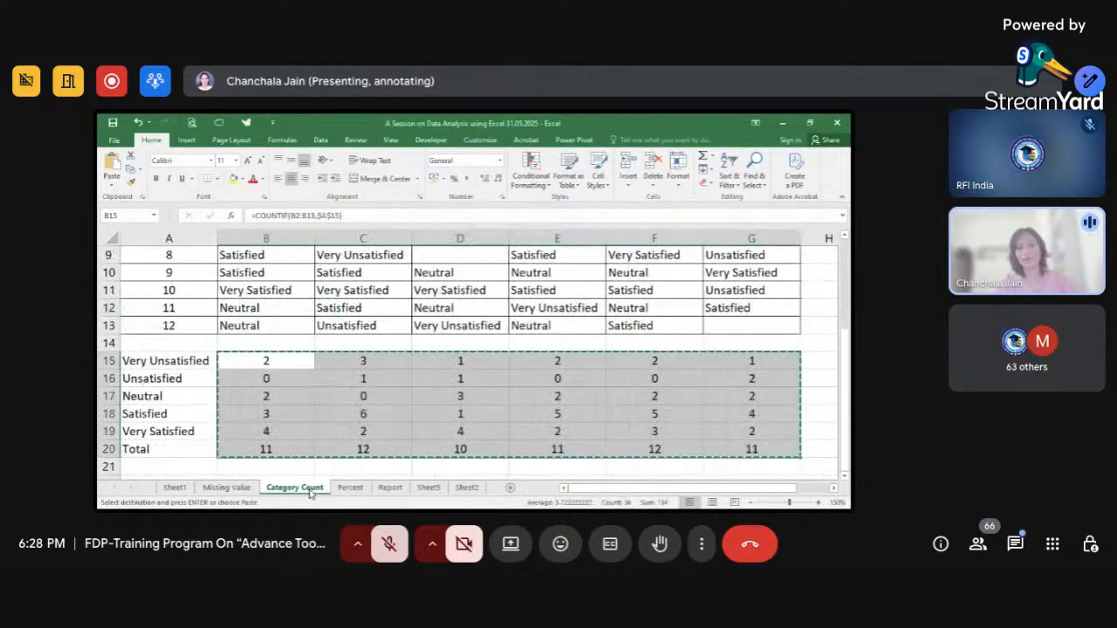
key("ctrl+c")
left_click(350, 488)
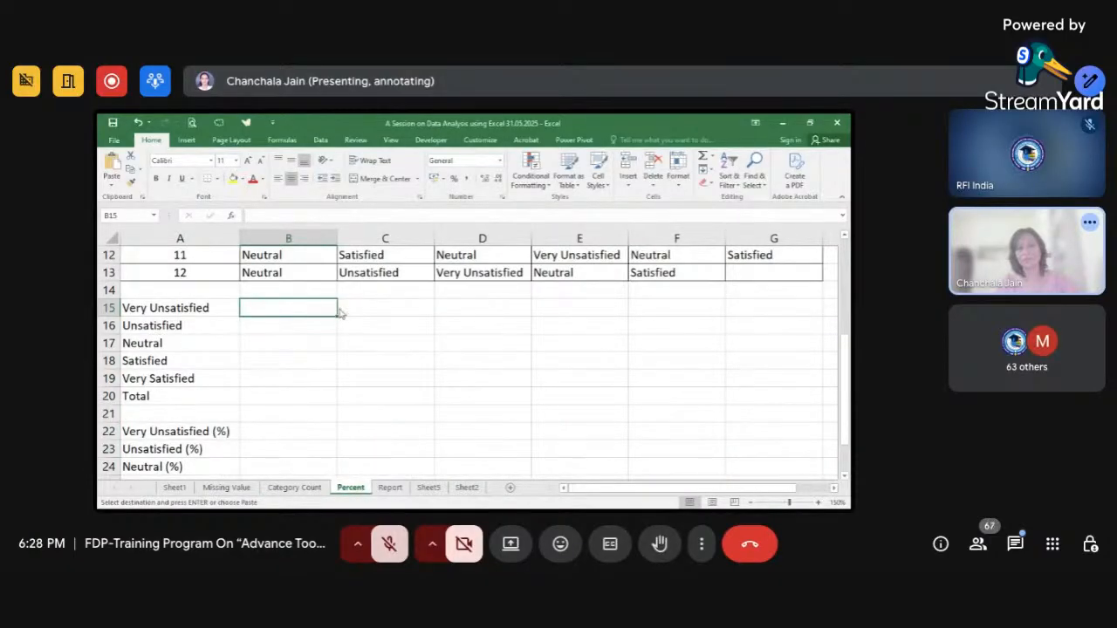
key("ctrl+v")
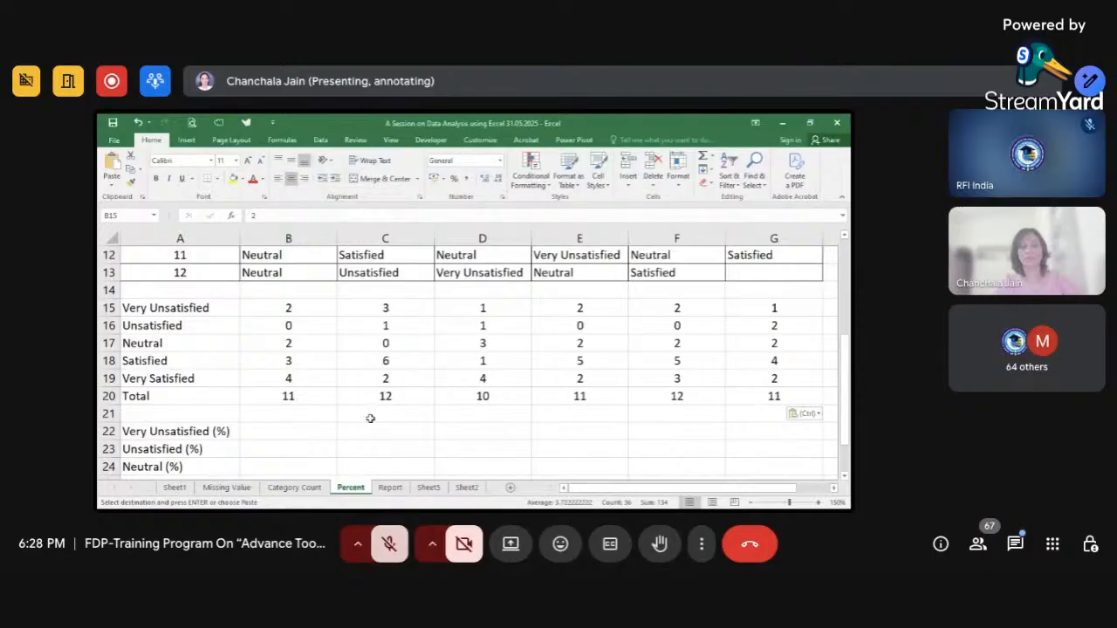
key("Escape")
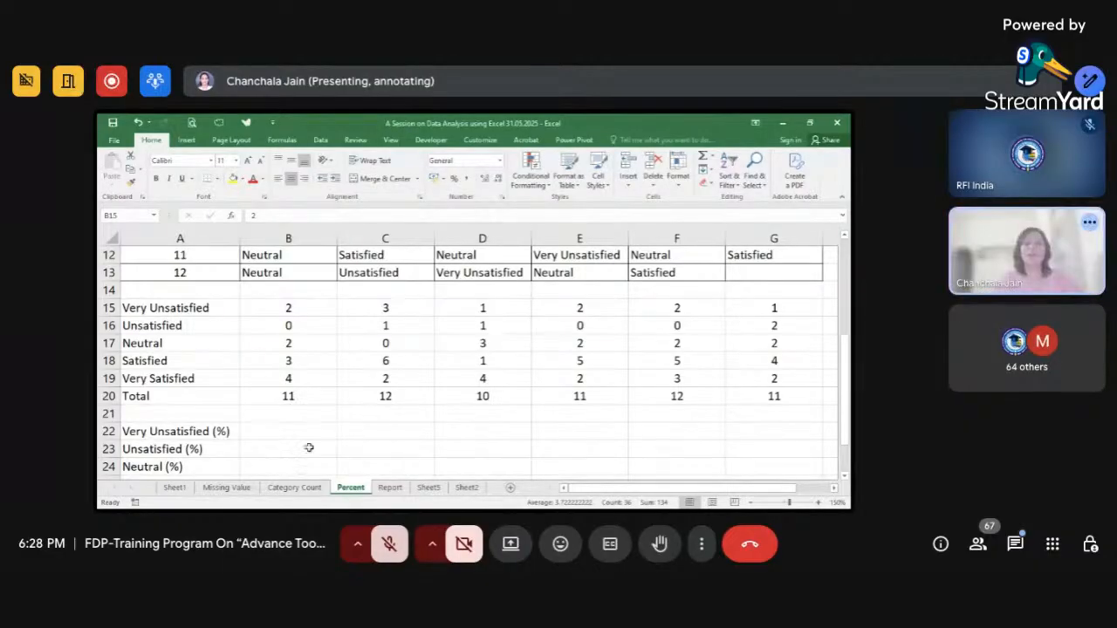
left_click(288, 487)
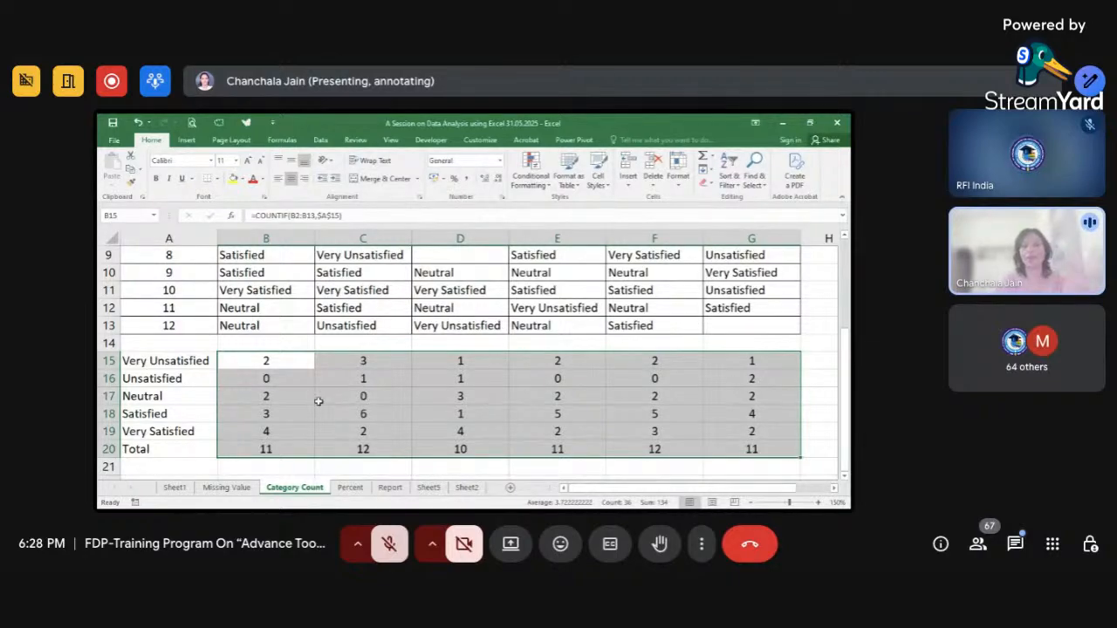
left_click(352, 488)
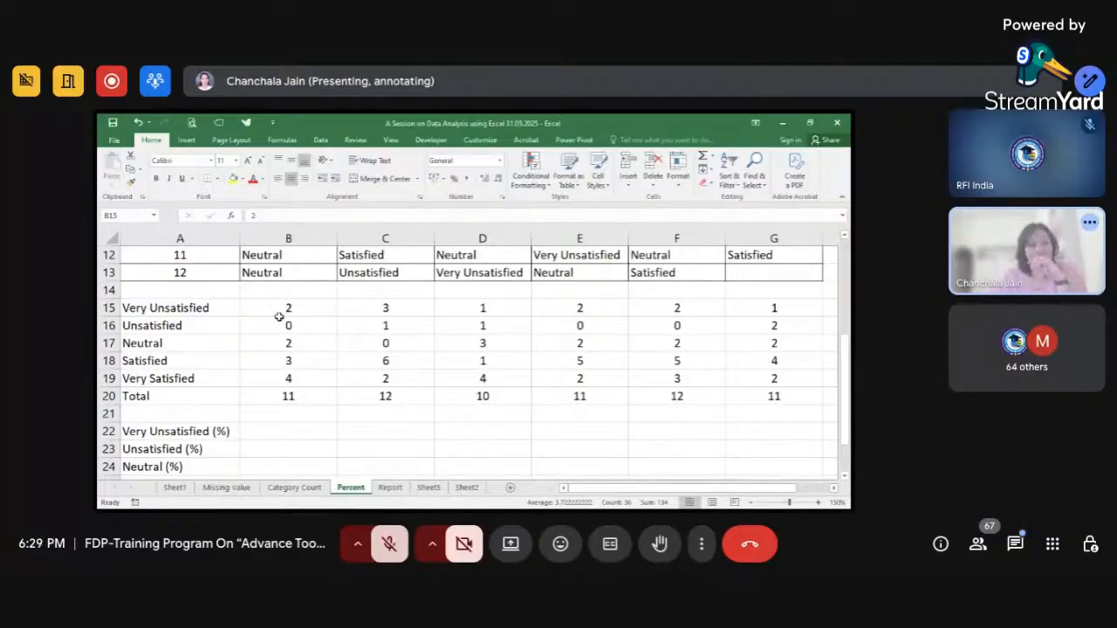
left_click(324, 367)
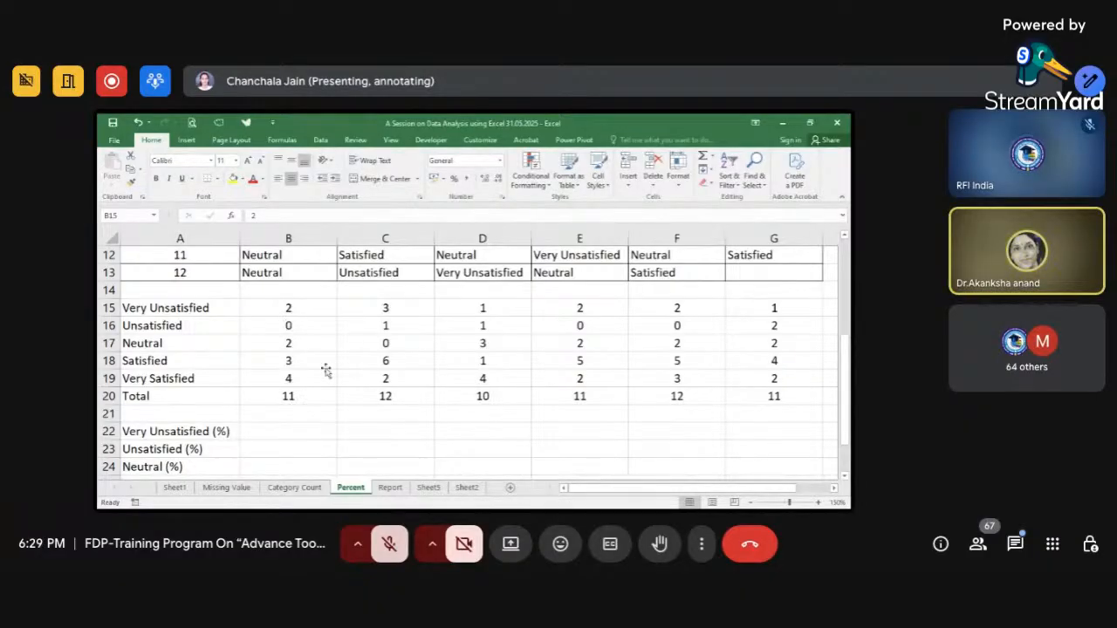
scroll(326, 368, "down", 1)
left_click(309, 384)
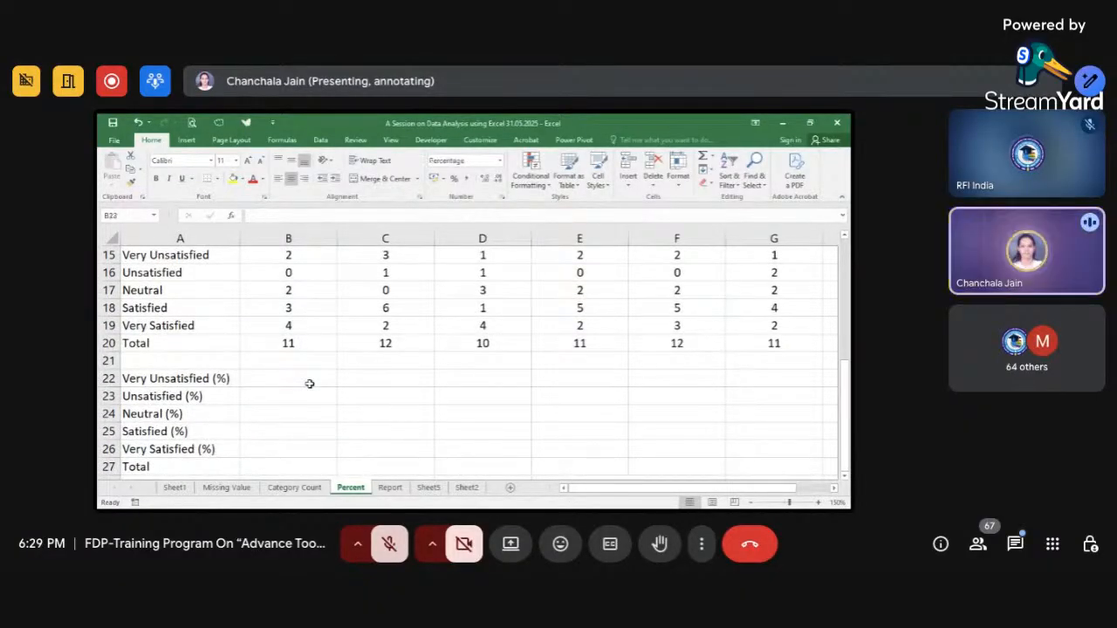
left_click(353, 436)
left_click(304, 380)
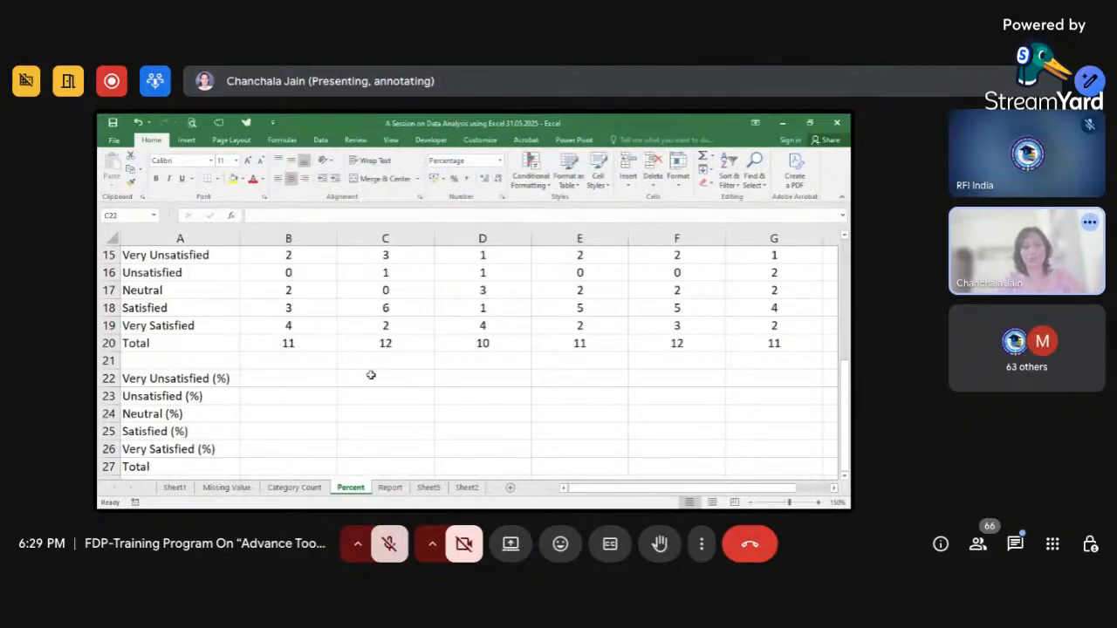
left_click(307, 345)
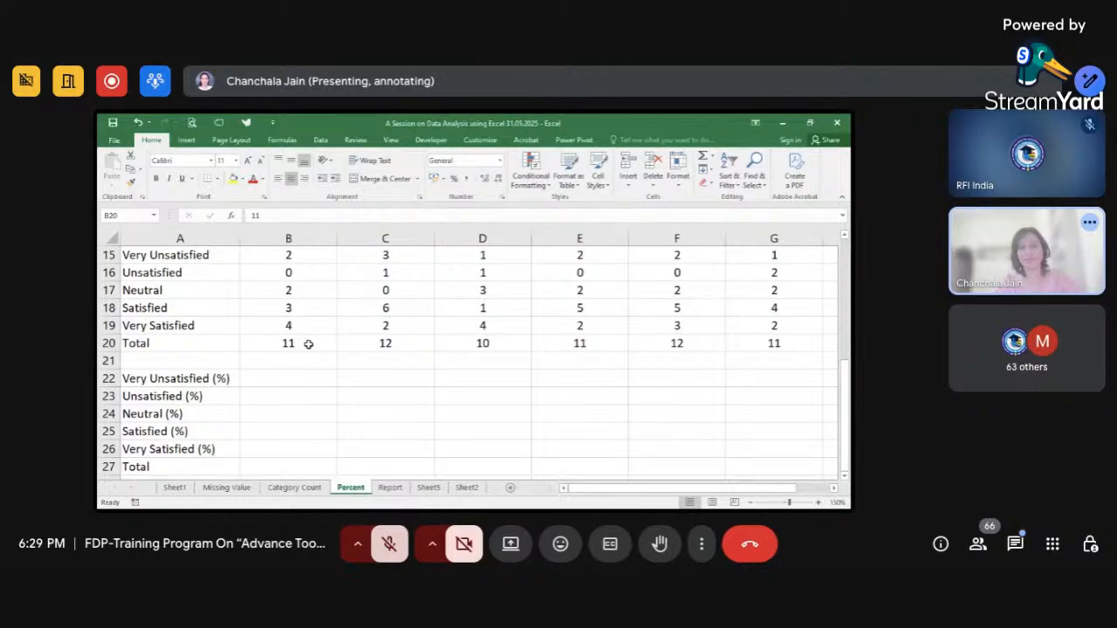
left_click(375, 388)
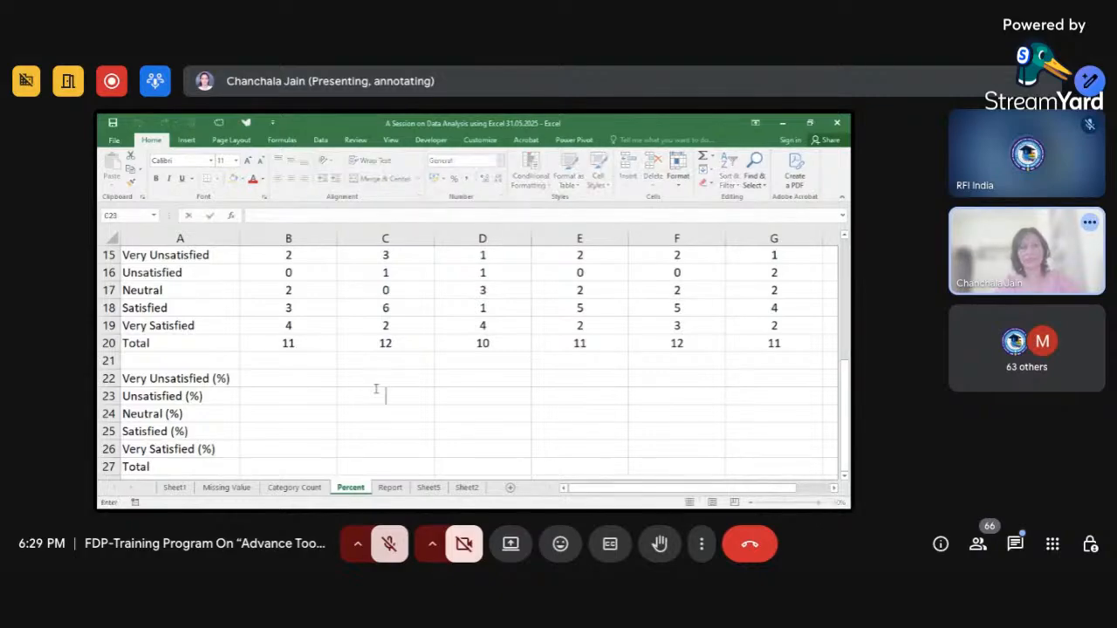
- Calculate the first Very Unsatisfied percentage in B22 of the Percent sheet with the formula =B15/$B$20
left_click(291, 390)
left_click(296, 372)
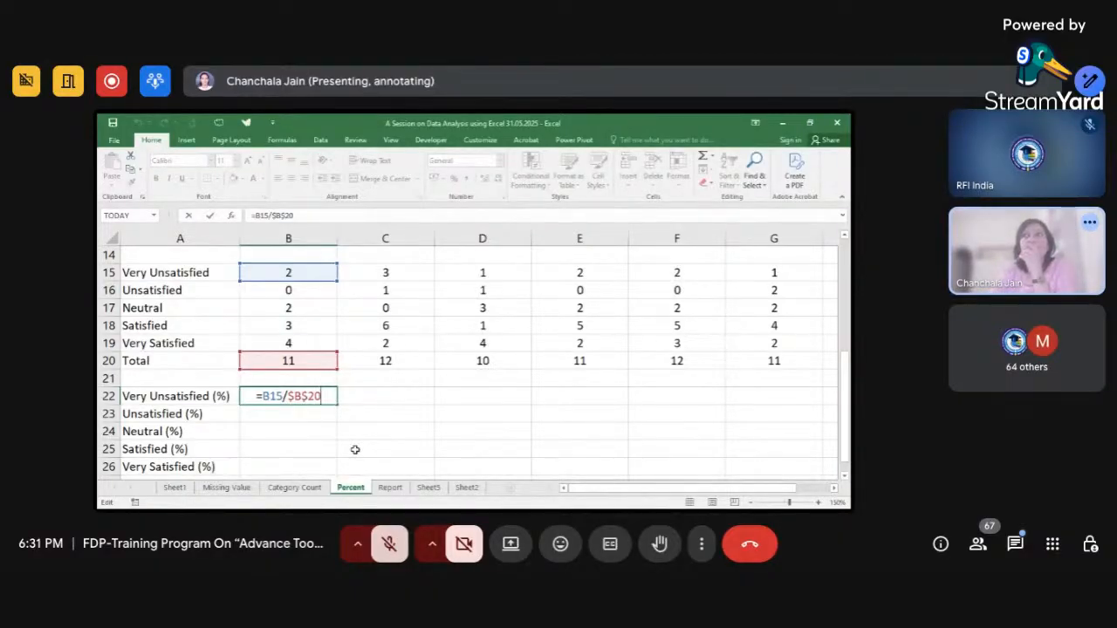
key("Return")
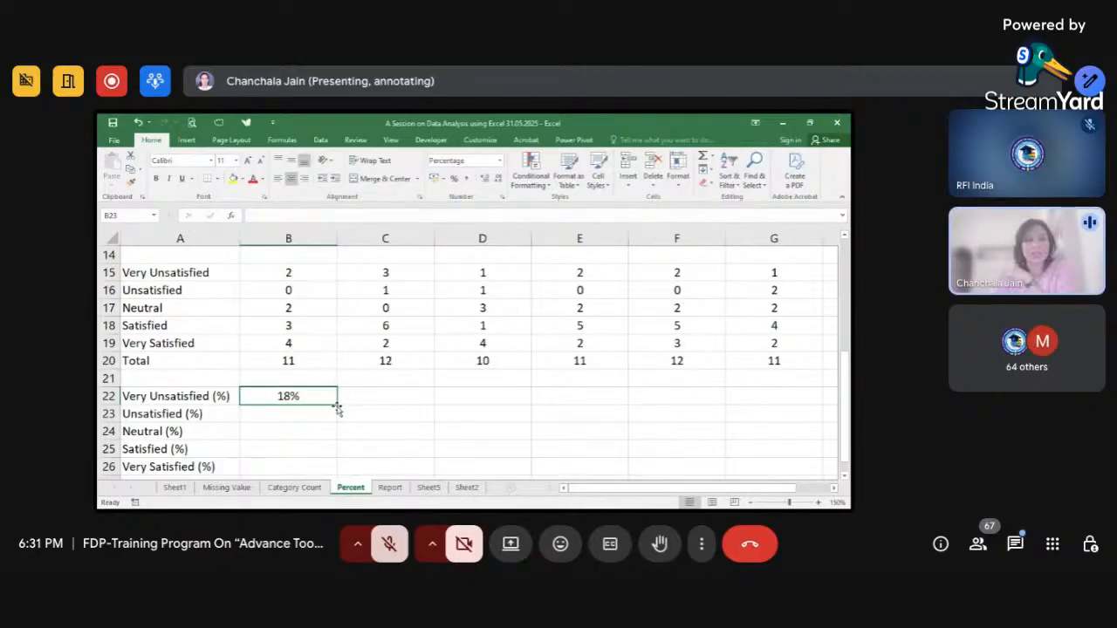
left_click_drag(337, 406, 332, 465)
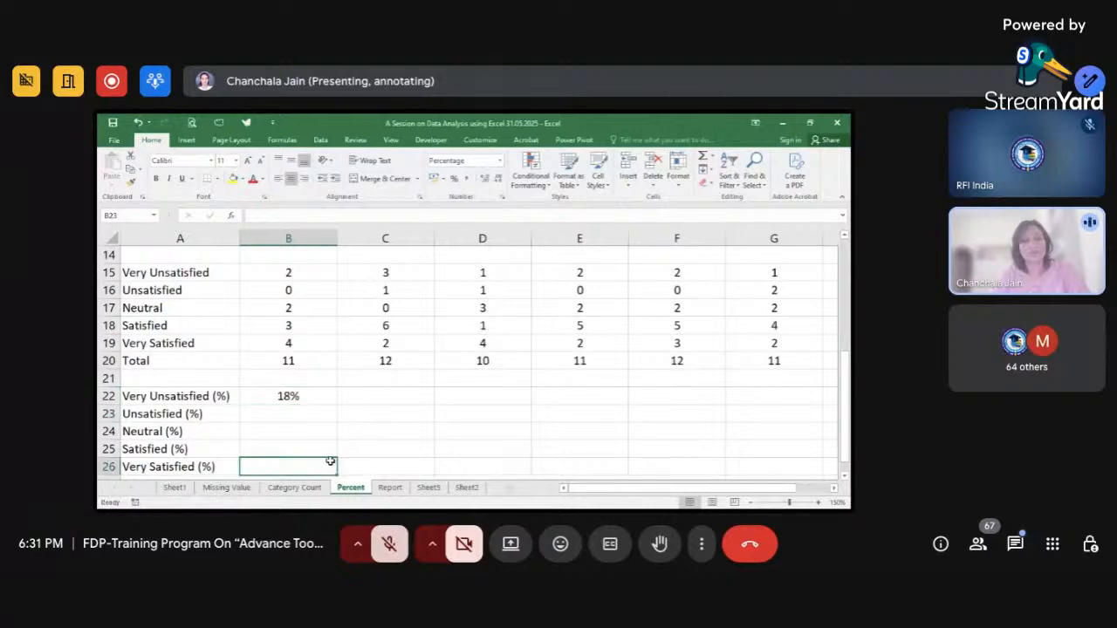
left_click(375, 433)
left_click(506, 346)
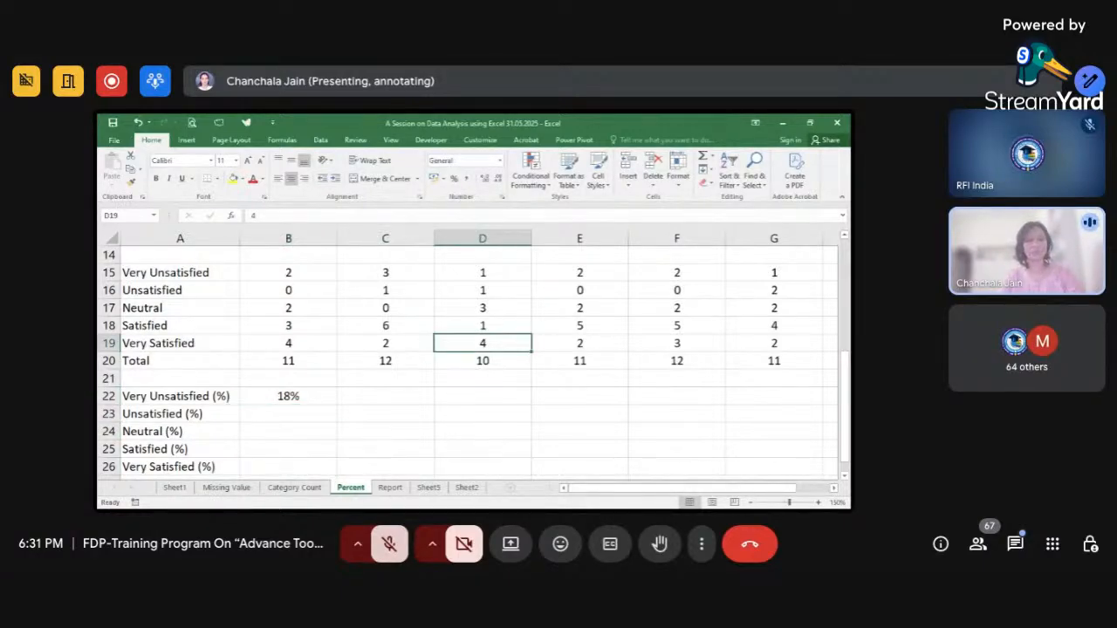
key("alt+Tab")
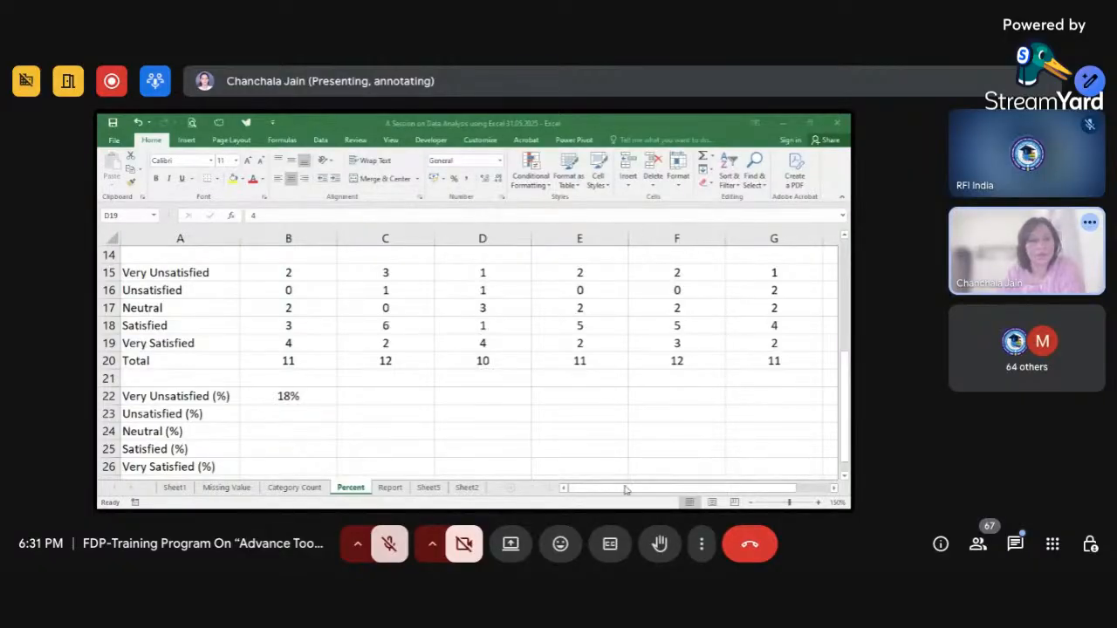
left_click(375, 414)
left_click(364, 429)
- Fill the percentage formula in B22 down through the Very Satisfied (%) row at B26
left_click(316, 397)
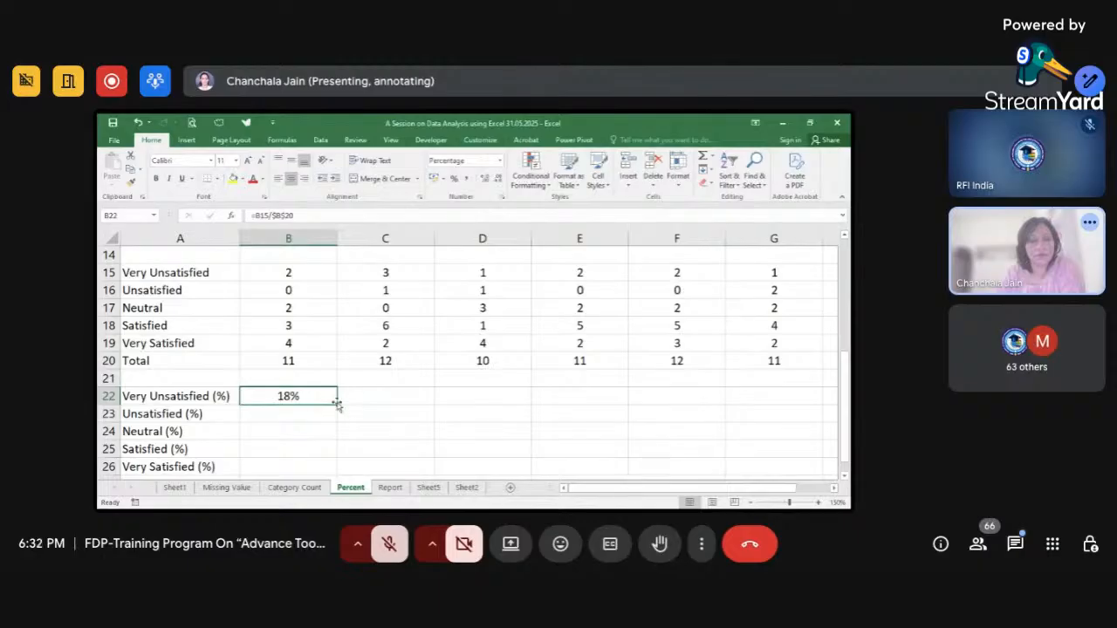
left_click_drag(336, 404, 325, 442)
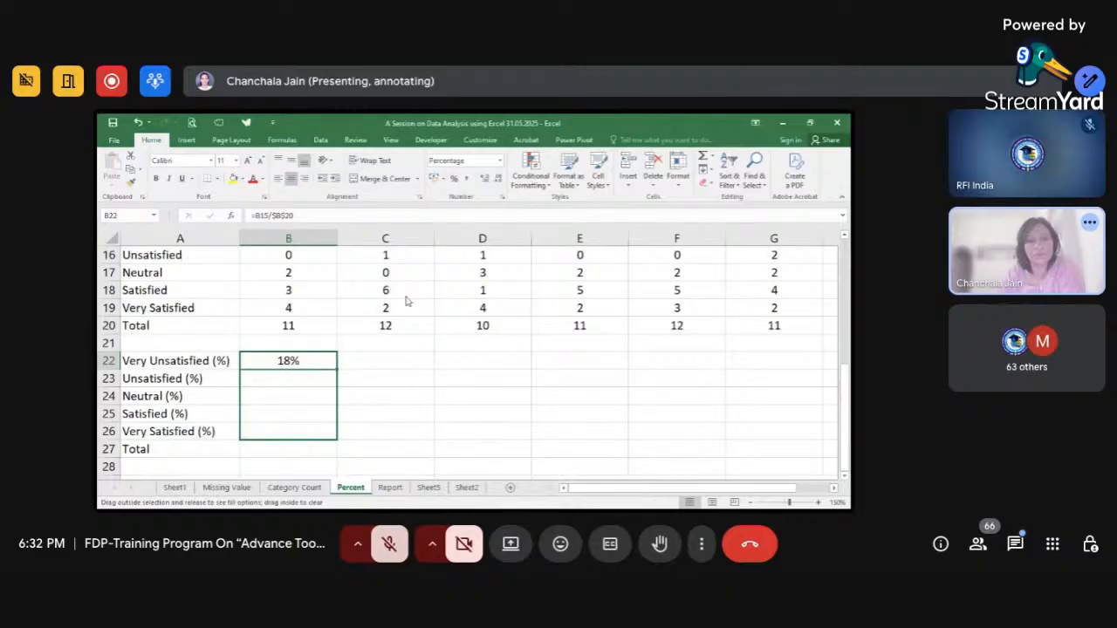
left_click(469, 370)
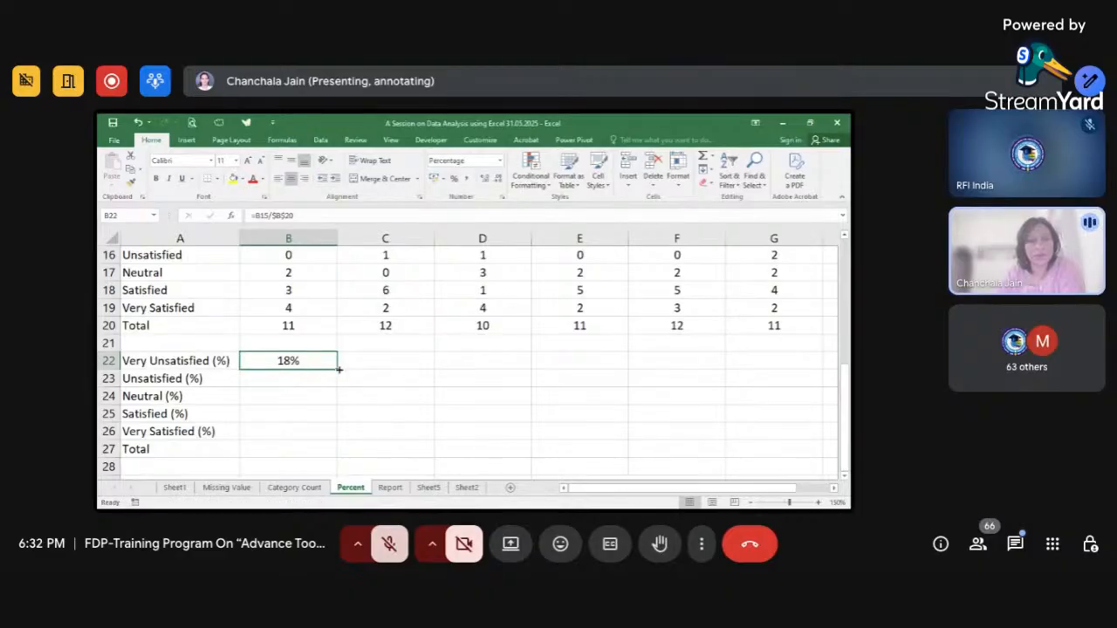
left_click_drag(339, 369, 338, 440)
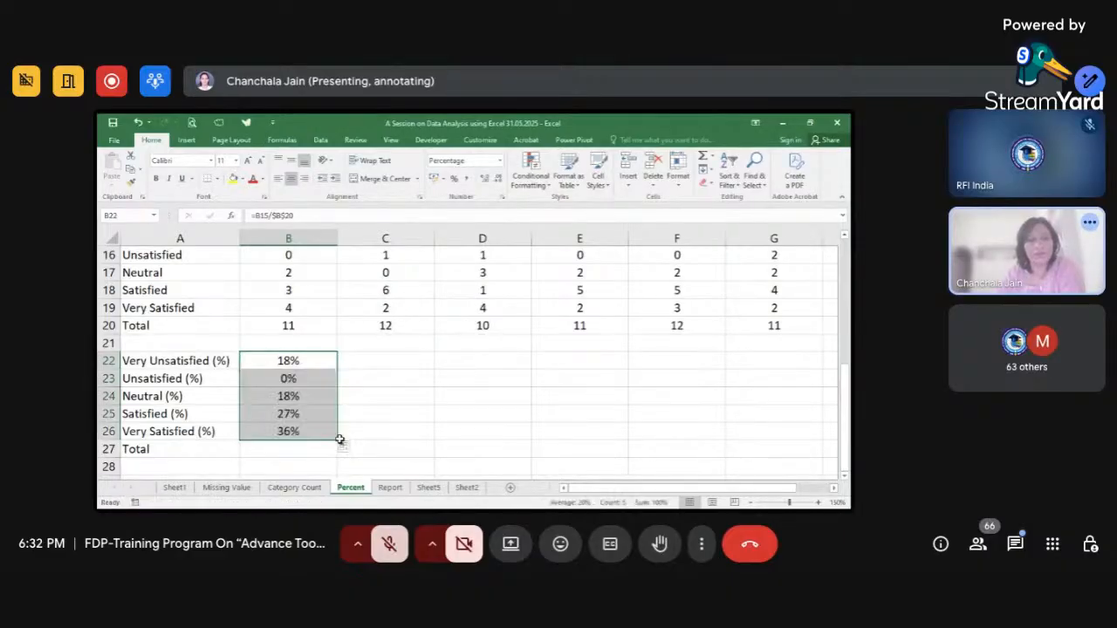
left_click(367, 428)
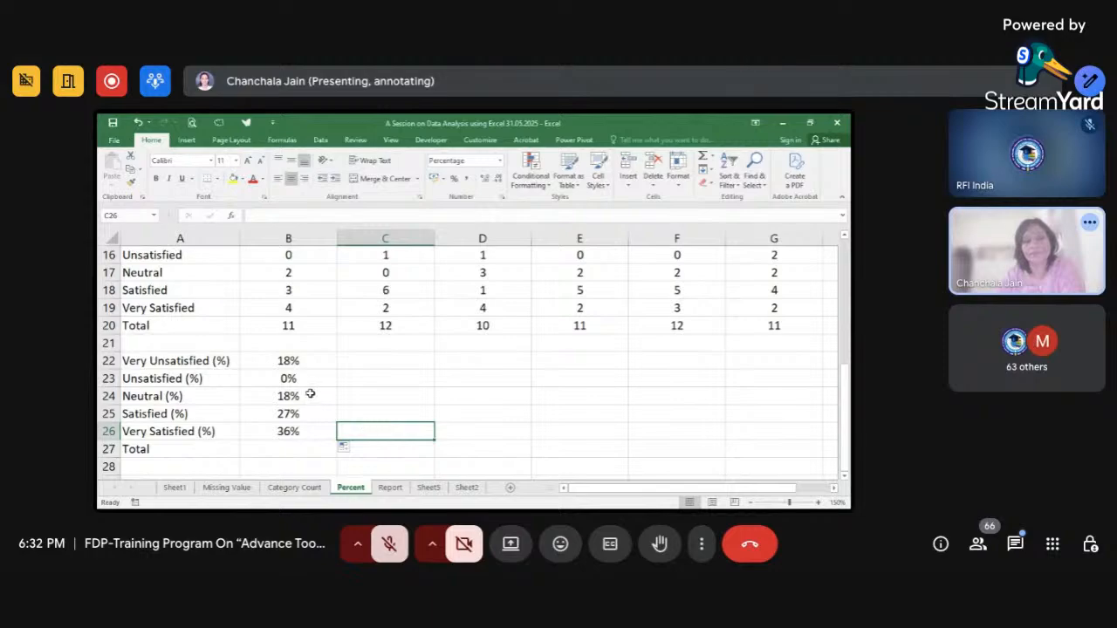
- Calculate the Very Unsatisfied percentage in C22 with the formula =C15/C20
left_click(364, 377)
left_click(364, 358)
scroll(363, 360, "up", 2)
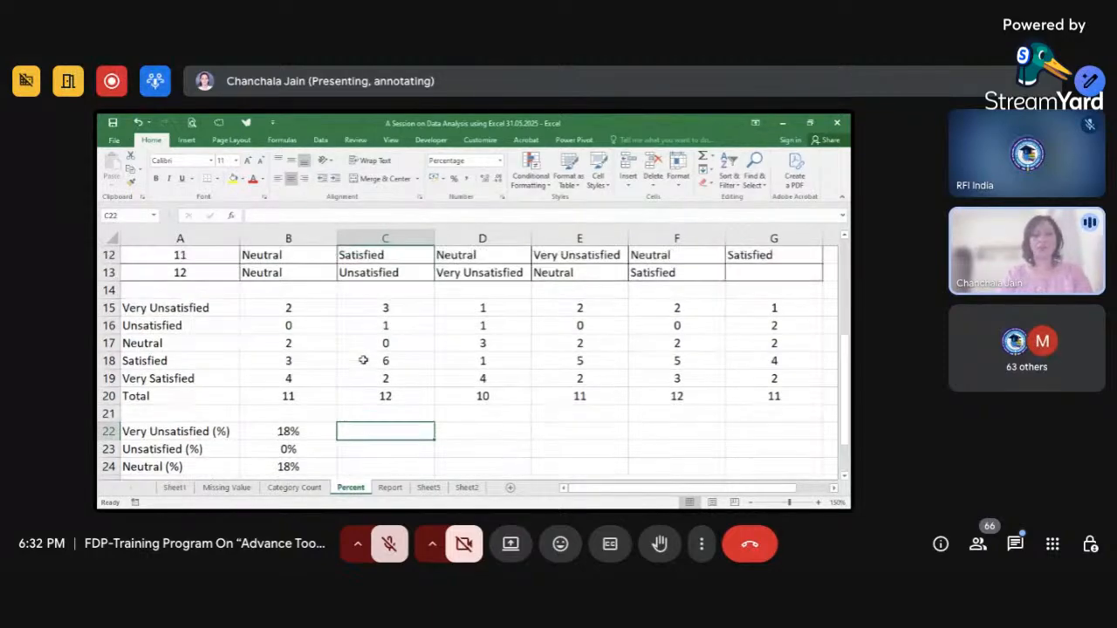
type("=")
left_click(409, 309)
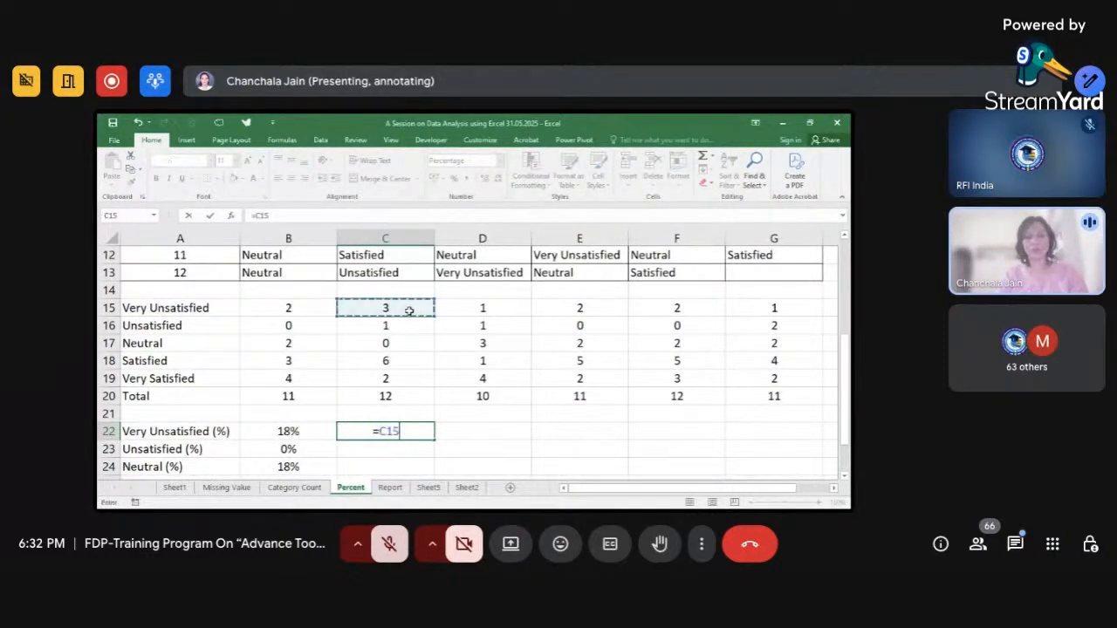
type("/")
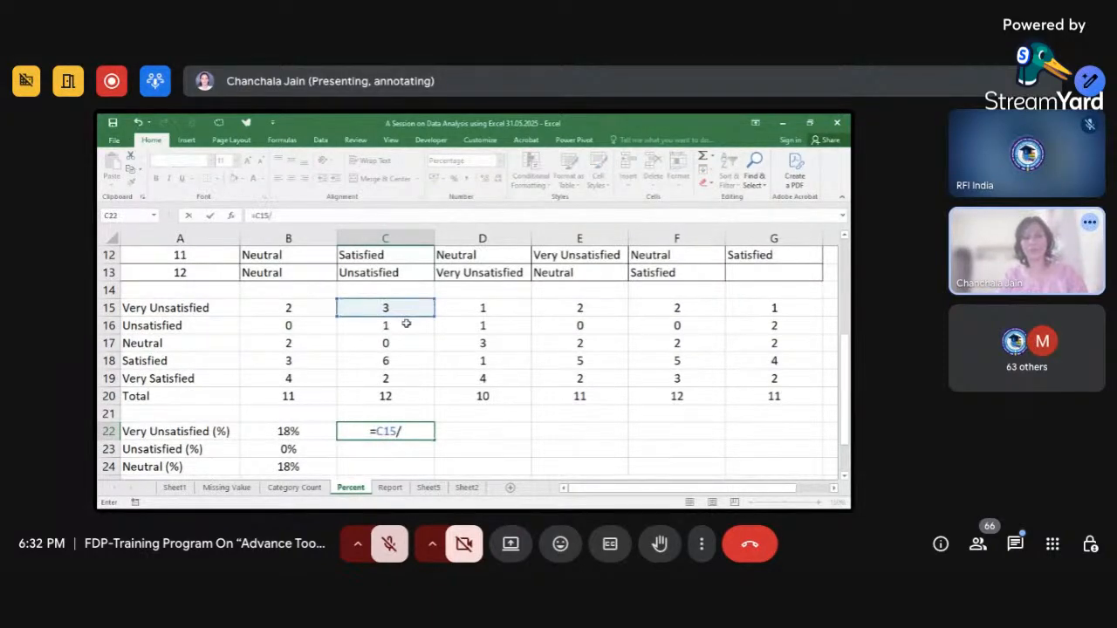
left_click(417, 396)
key("Return")
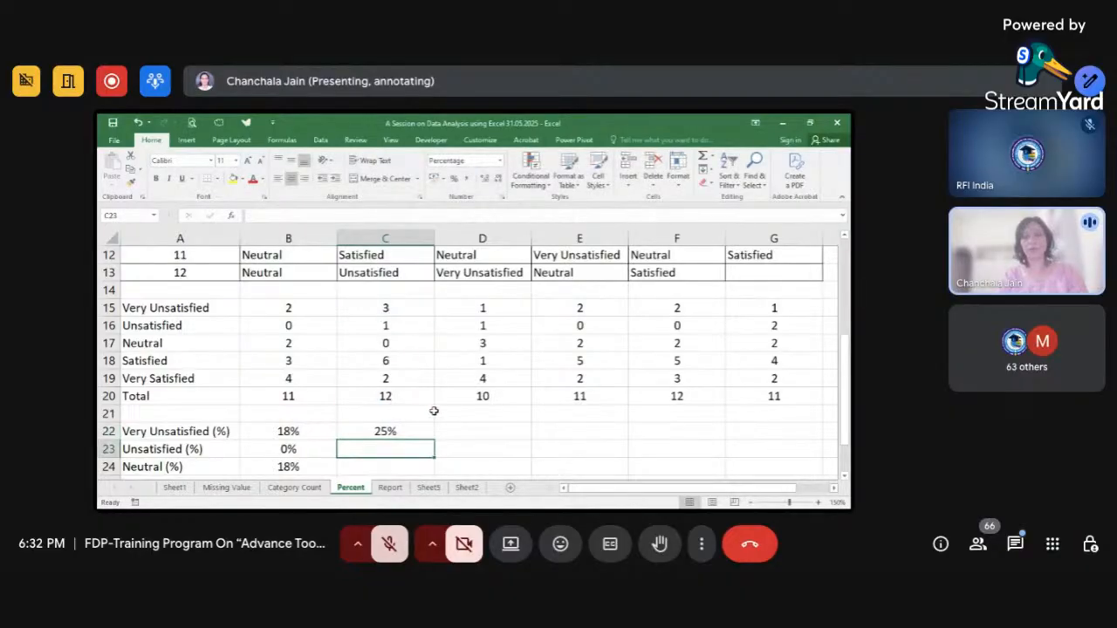
left_click(472, 434)
type("=")
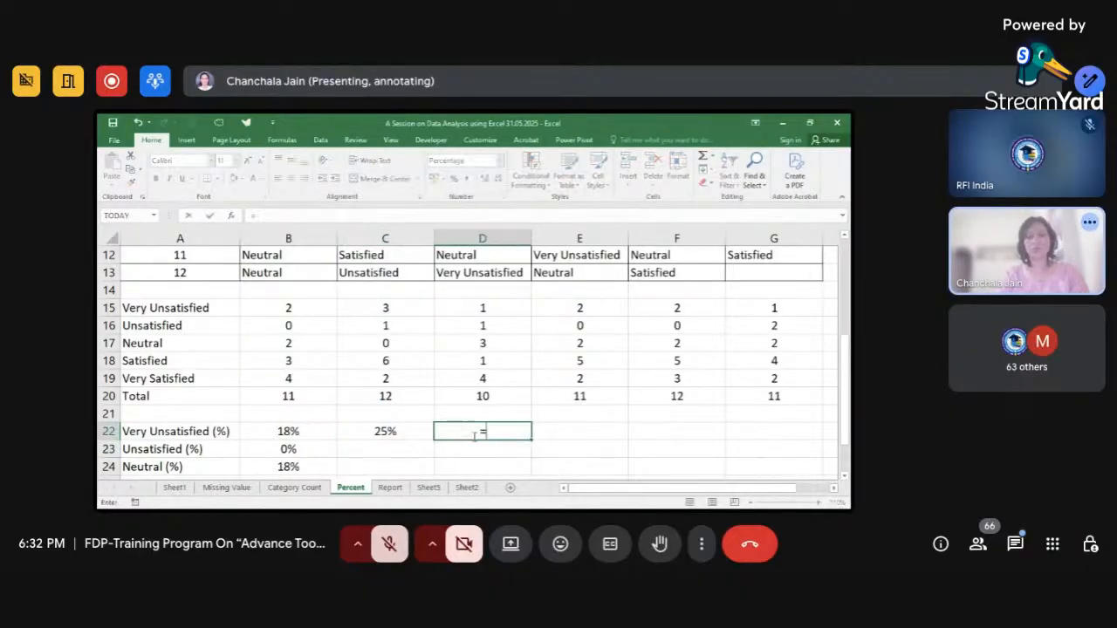
left_click(405, 430)
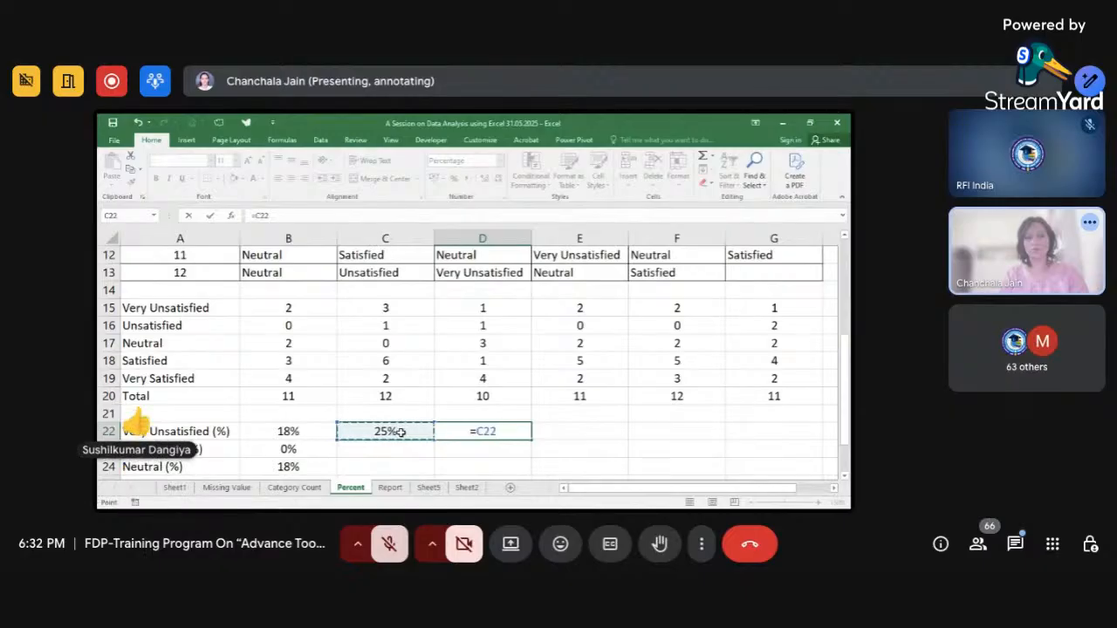
key("Escape")
left_click(385, 431)
double_click(385, 431)
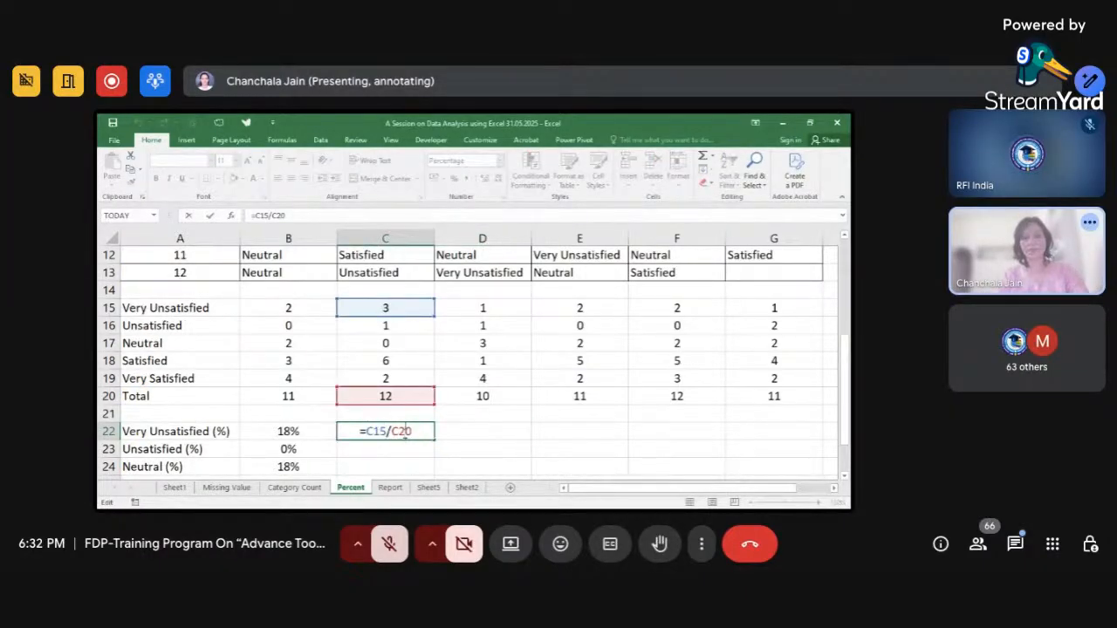
double_click(405, 431)
key("Return")
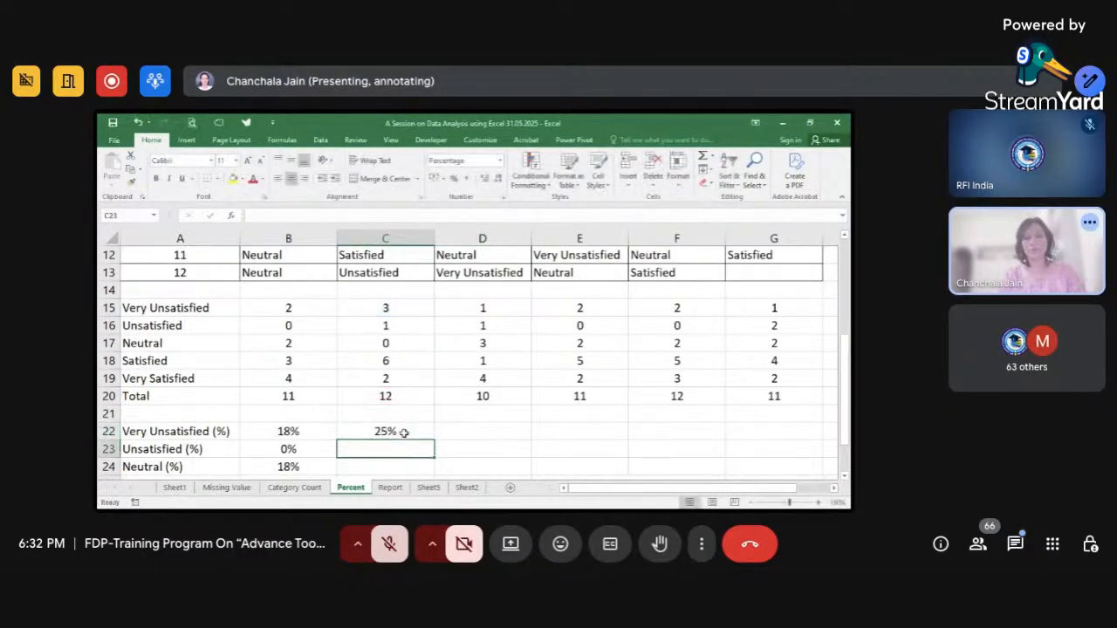
- Calculate the Very Unsatisfied percentage in D22 with the formula =D15/$D$20
left_click(462, 433)
type("=")
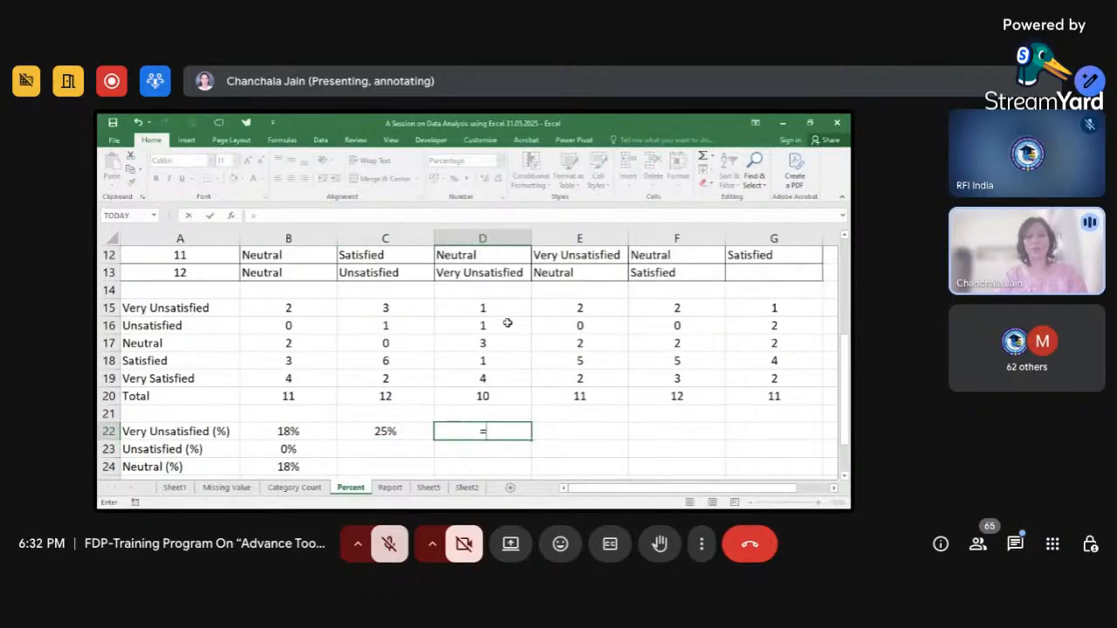
left_click(504, 307)
type("/")
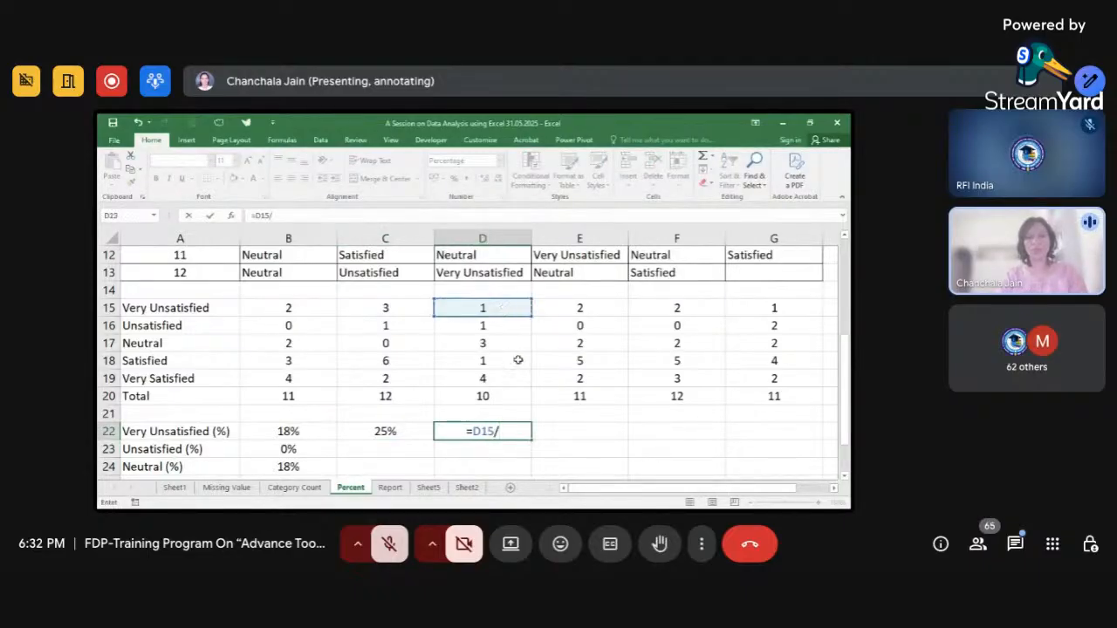
left_click(508, 401)
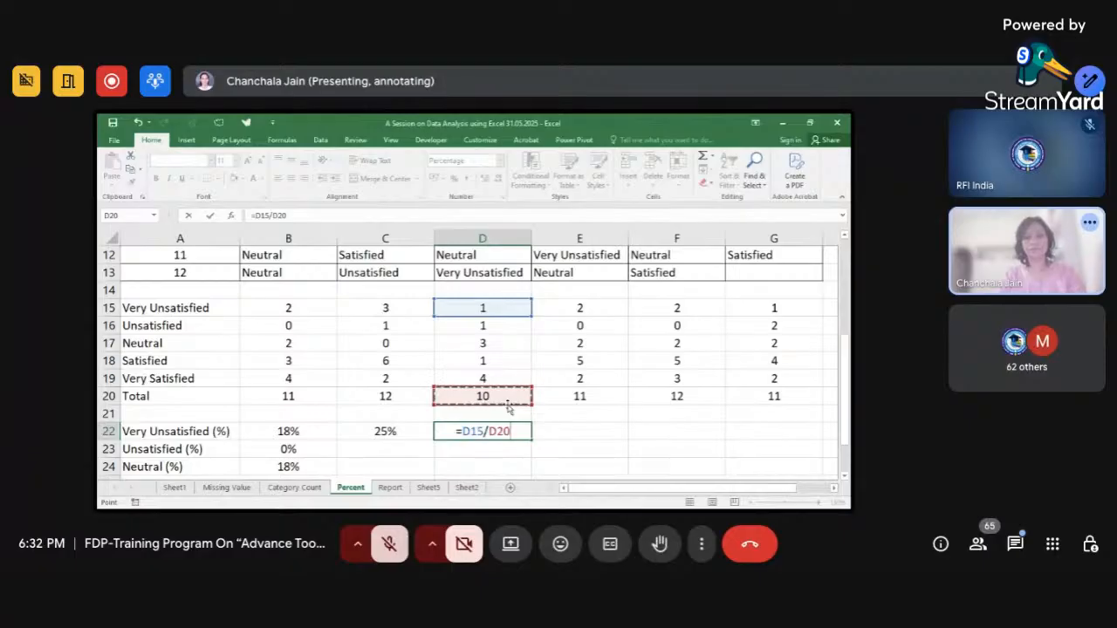
key("Return")
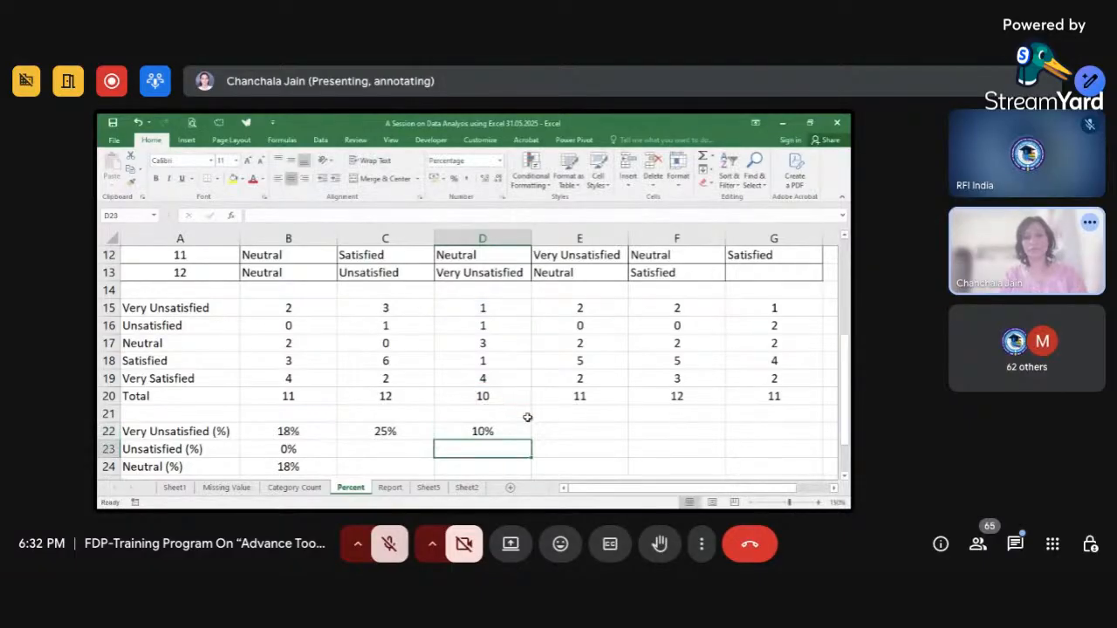
- Calculate the Very Unsatisfied percentage in E22 with the formula =E15/$E$20
left_click(558, 434)
type("=")
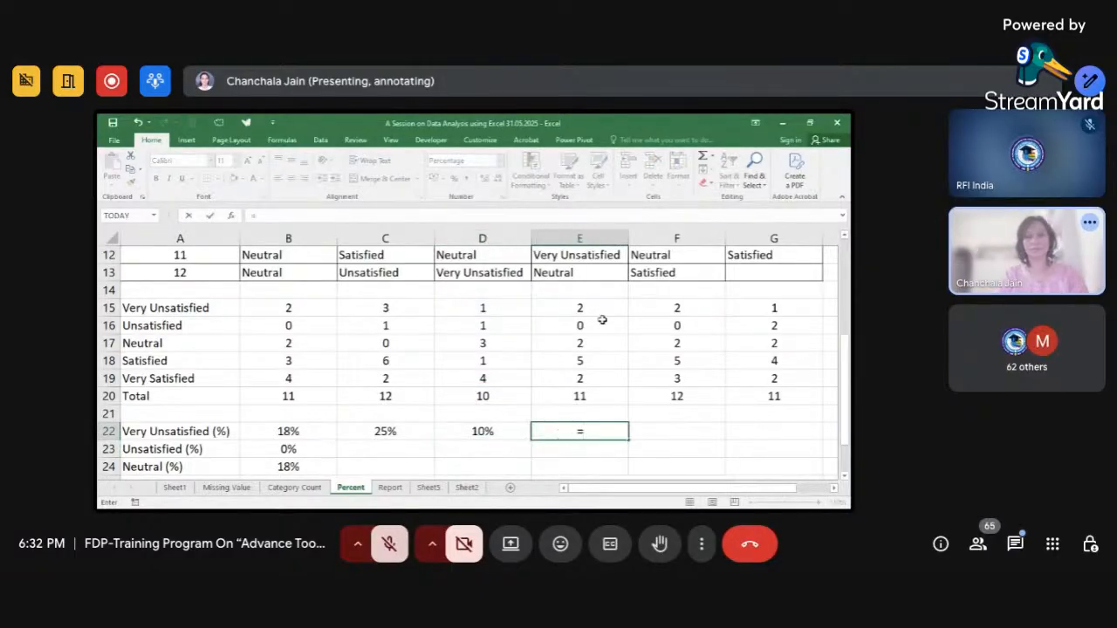
left_click(602, 307)
type("/")
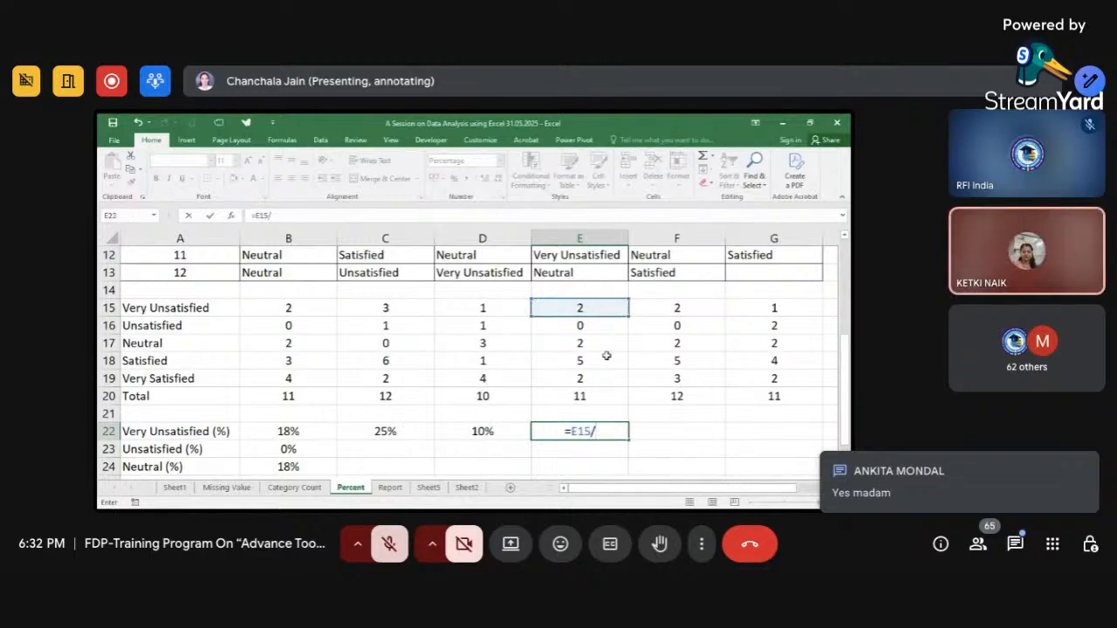
left_click(600, 397)
key("F4")
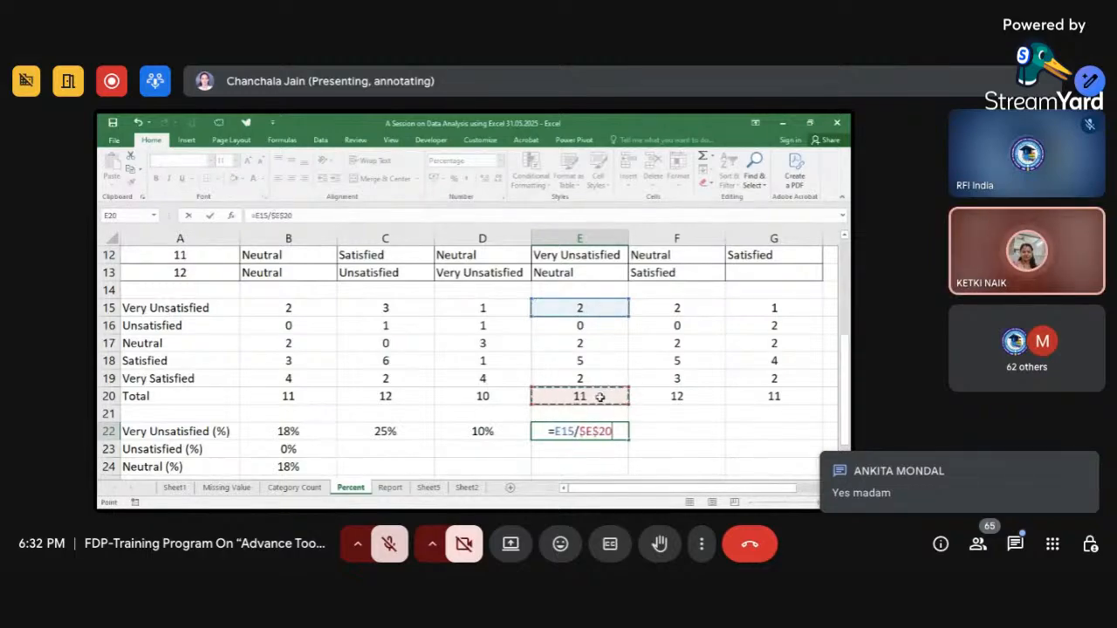
key("Return")
- Calculate the Very Unsatisfied percentage in F22 with the formula =F15/$F$20
left_click(668, 430)
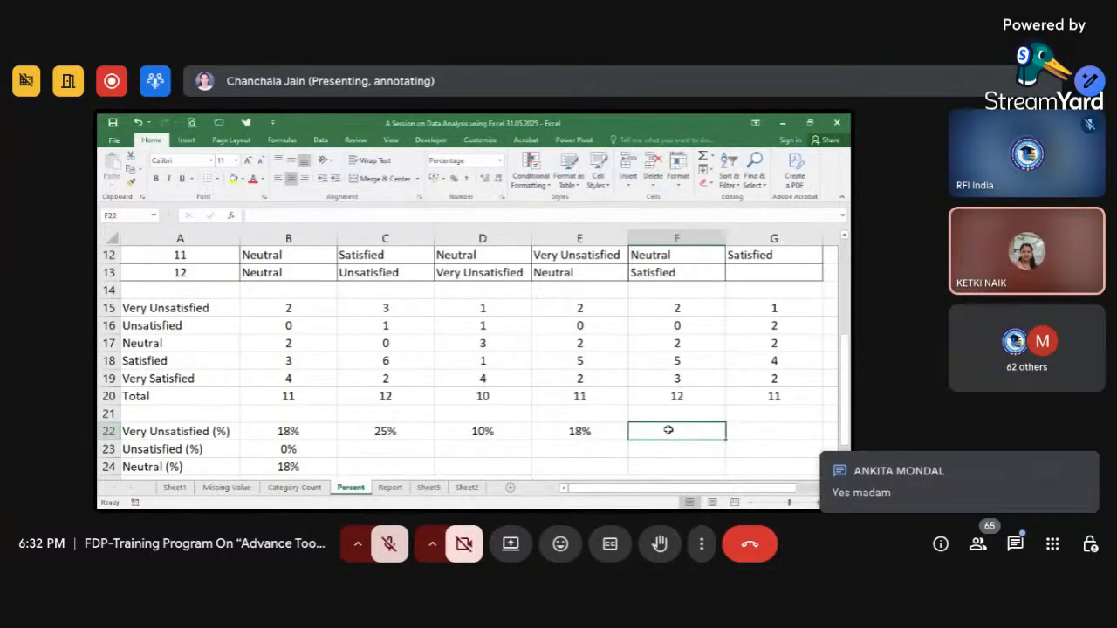
type("=")
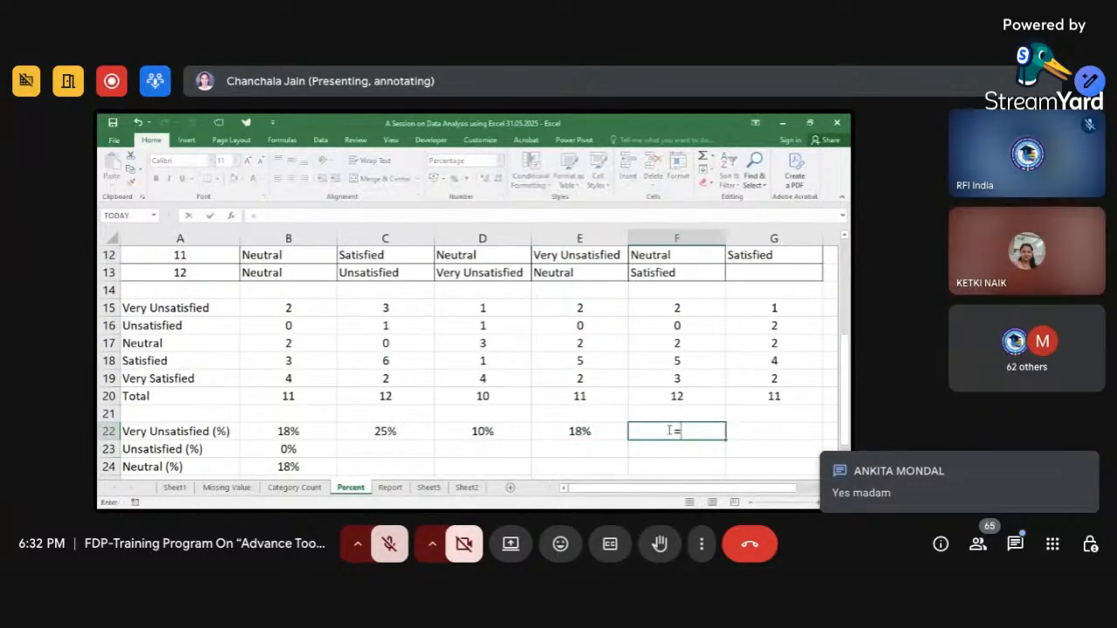
left_click(692, 307)
type("/")
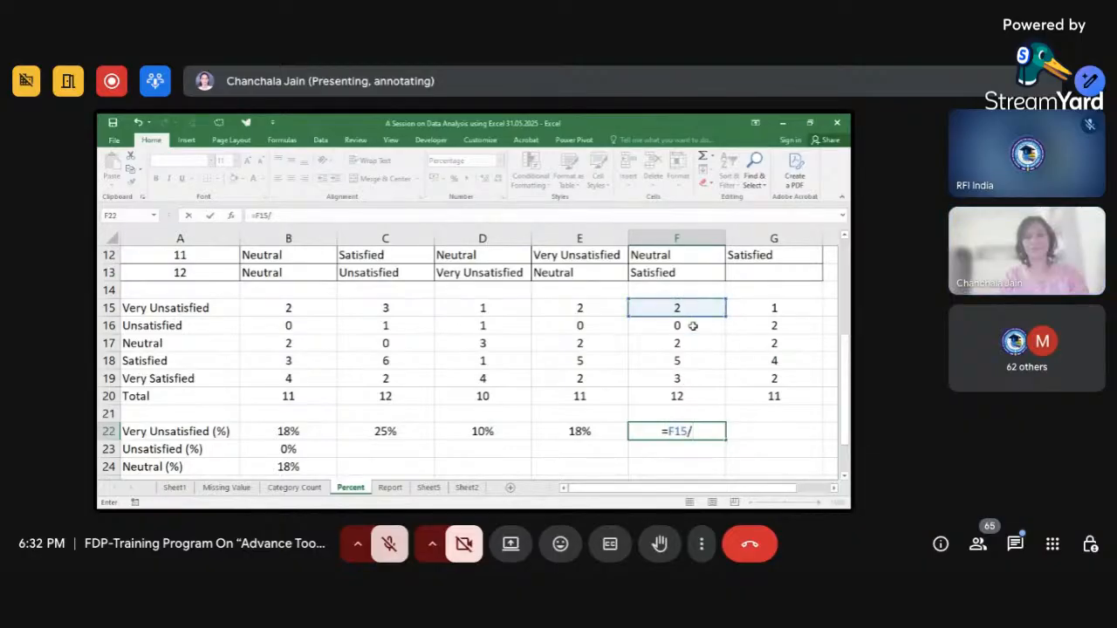
left_click(688, 394)
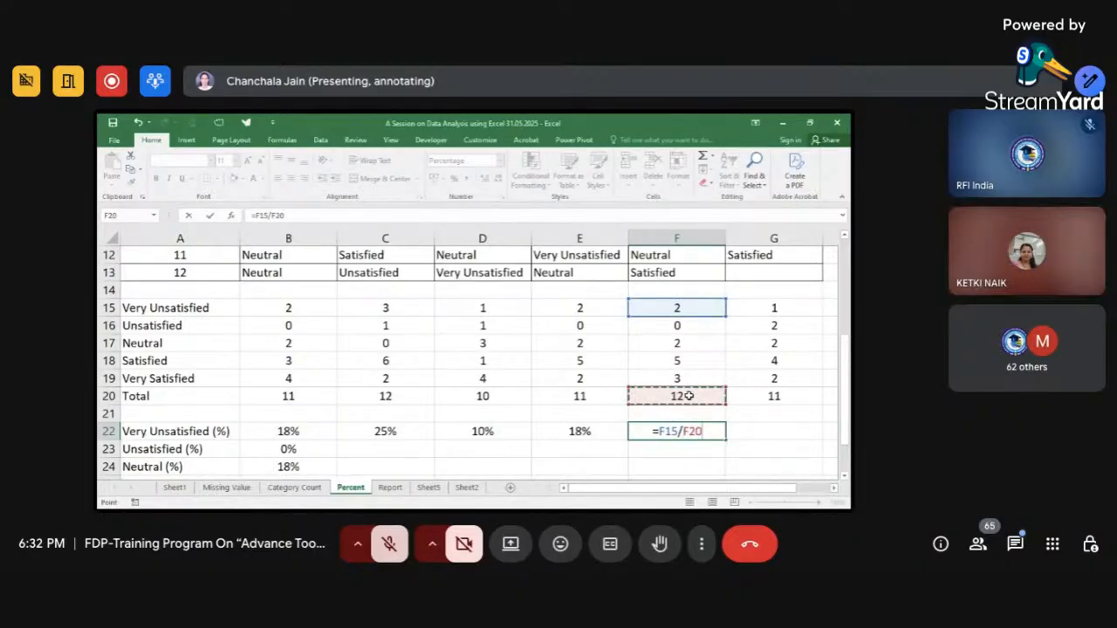
key("Return")
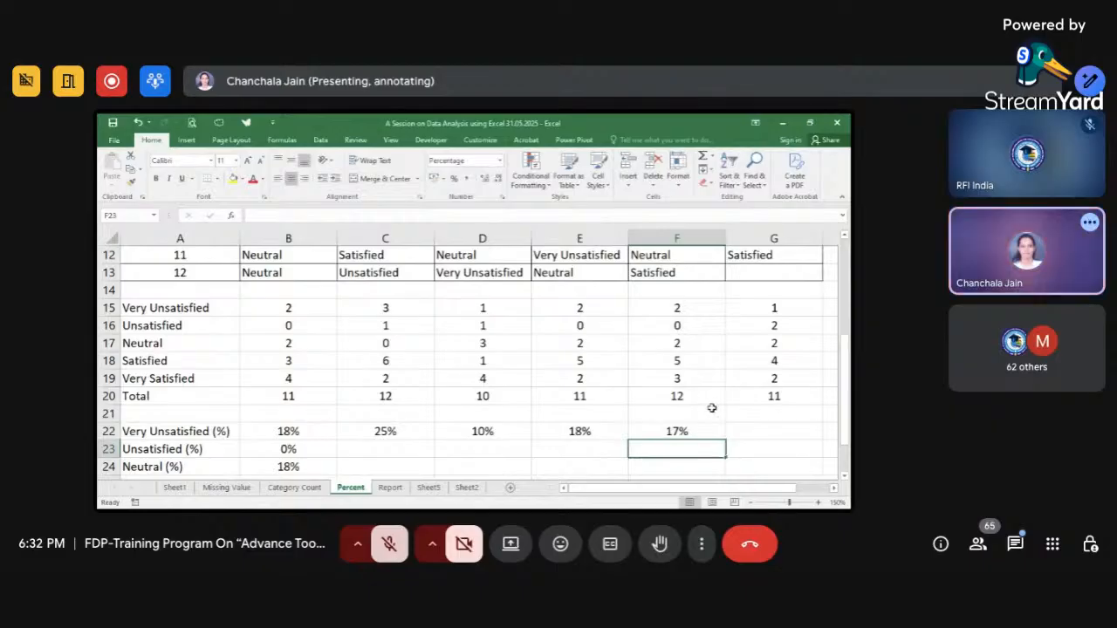
- Calculate the Very Unsatisfied percentage in G22 with the formula =G15/$G$20
left_click(760, 423)
type("=")
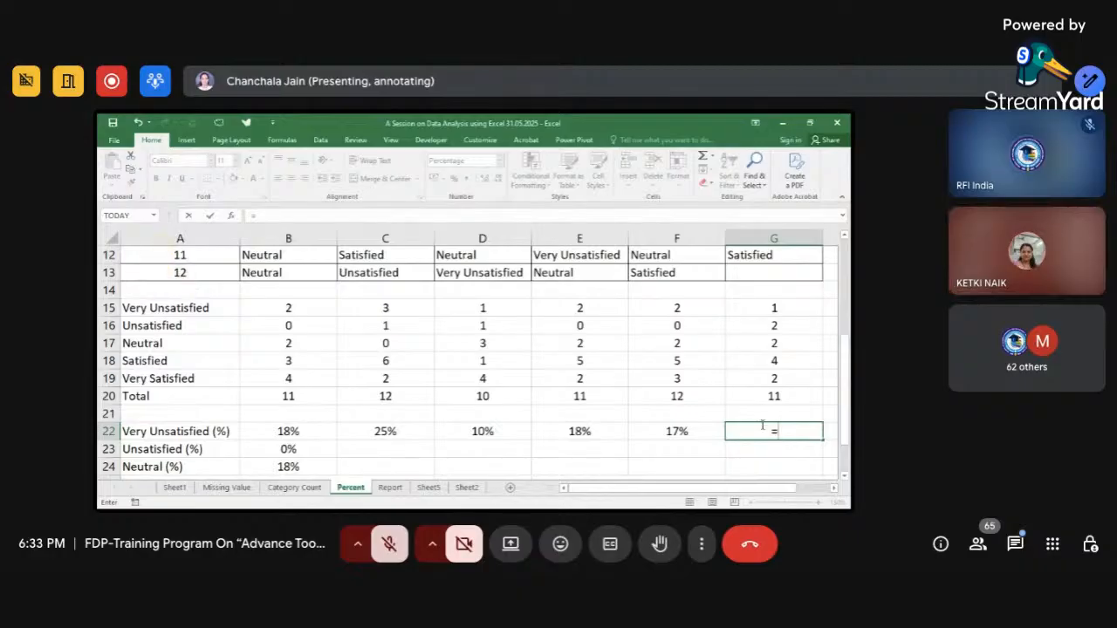
left_click(777, 307)
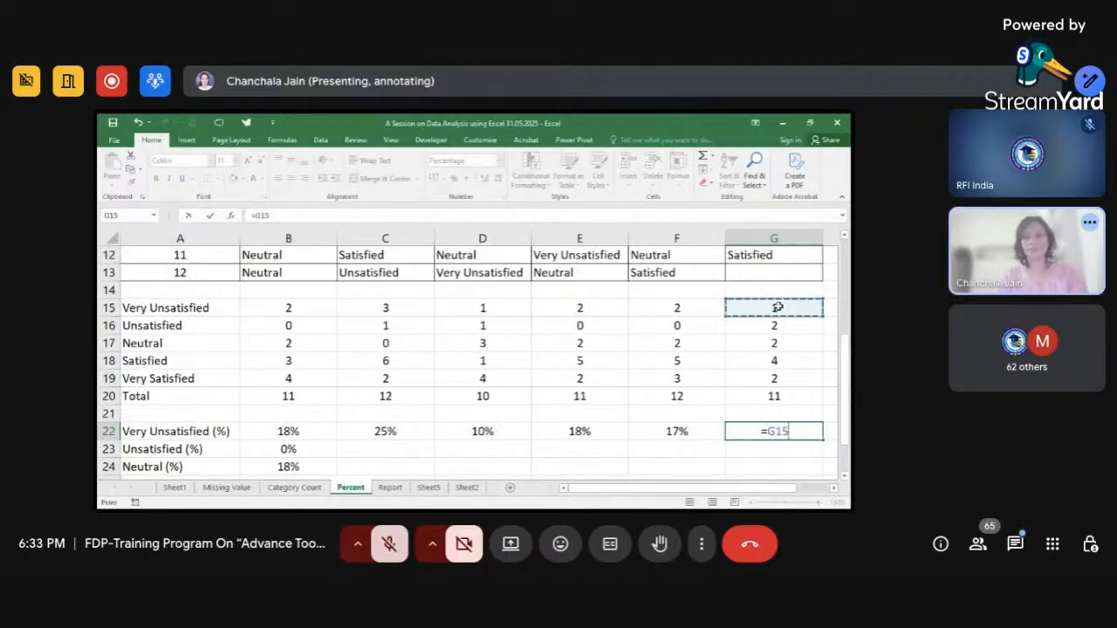
type("/")
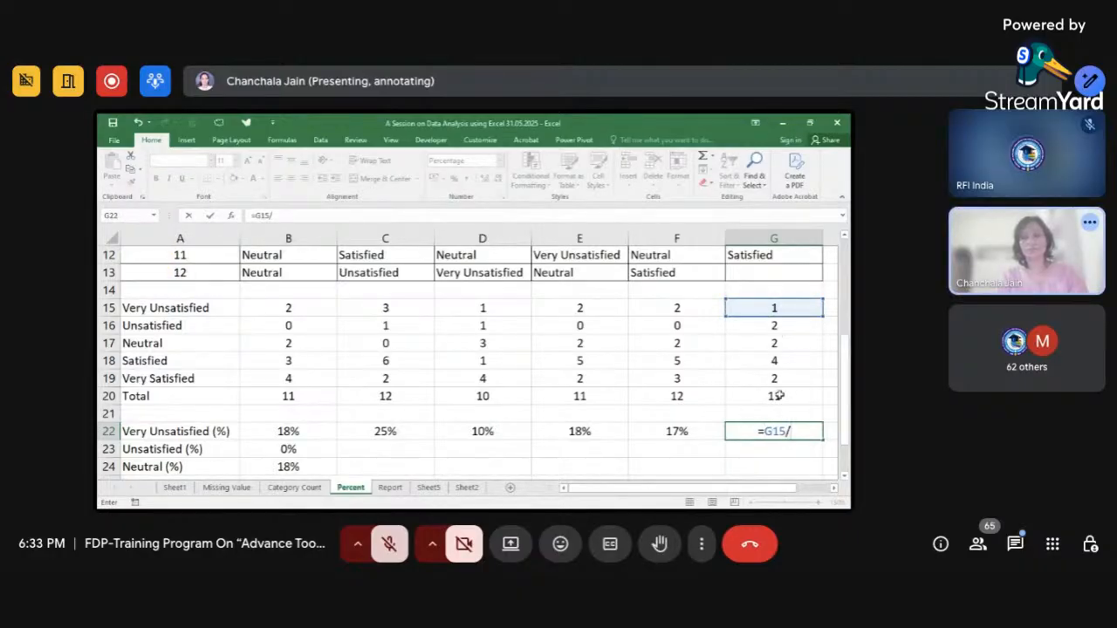
left_click(776, 395)
key("F4")
key("Return")
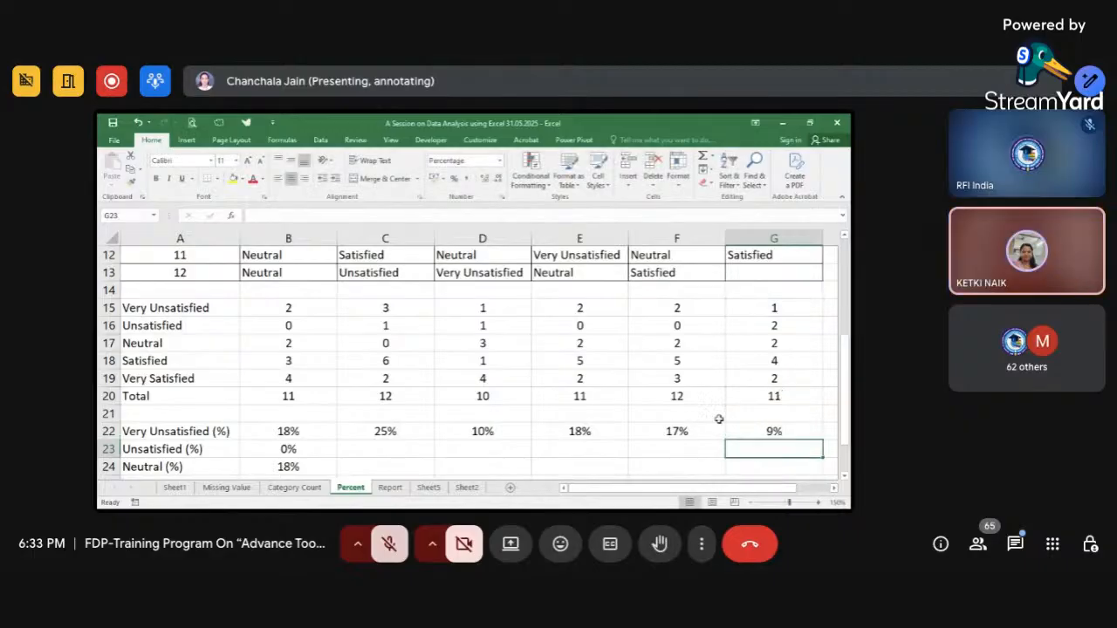
- Fill the percentage formulas in C22:G22 down through the Very Satisfied (%) row 26
left_click_drag(381, 434, 765, 429)
scroll(768, 425, "down", 1)
scroll(767, 425, "down", 1)
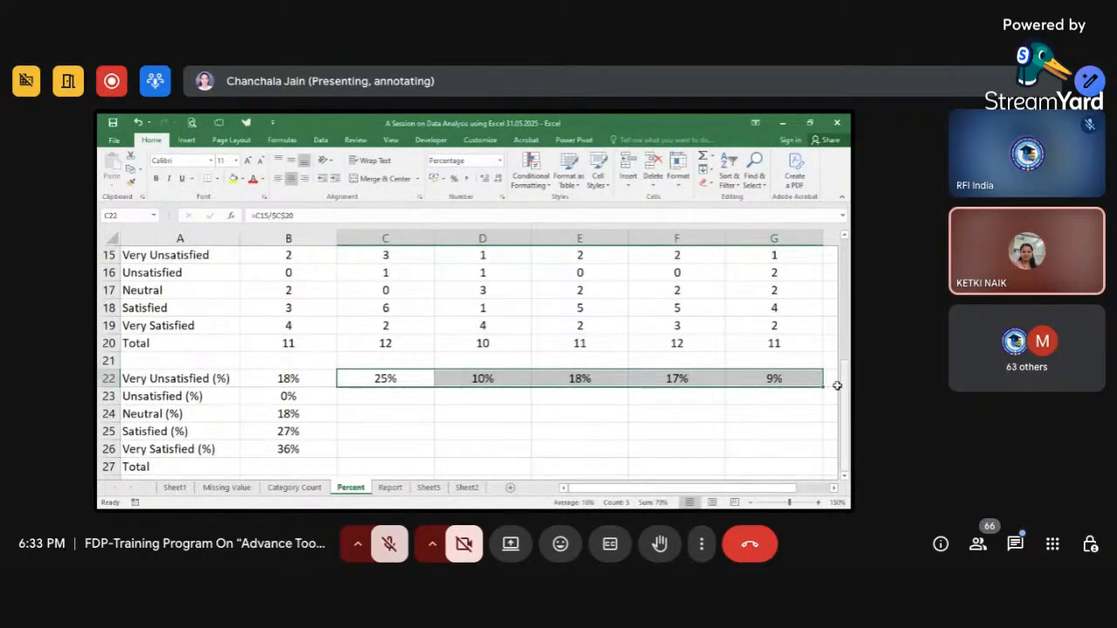
left_click_drag(824, 385, 823, 461)
- Total the first question's percentages in B27 with the formula =SUM(B22:B26)
scroll(619, 424, "down", 2)
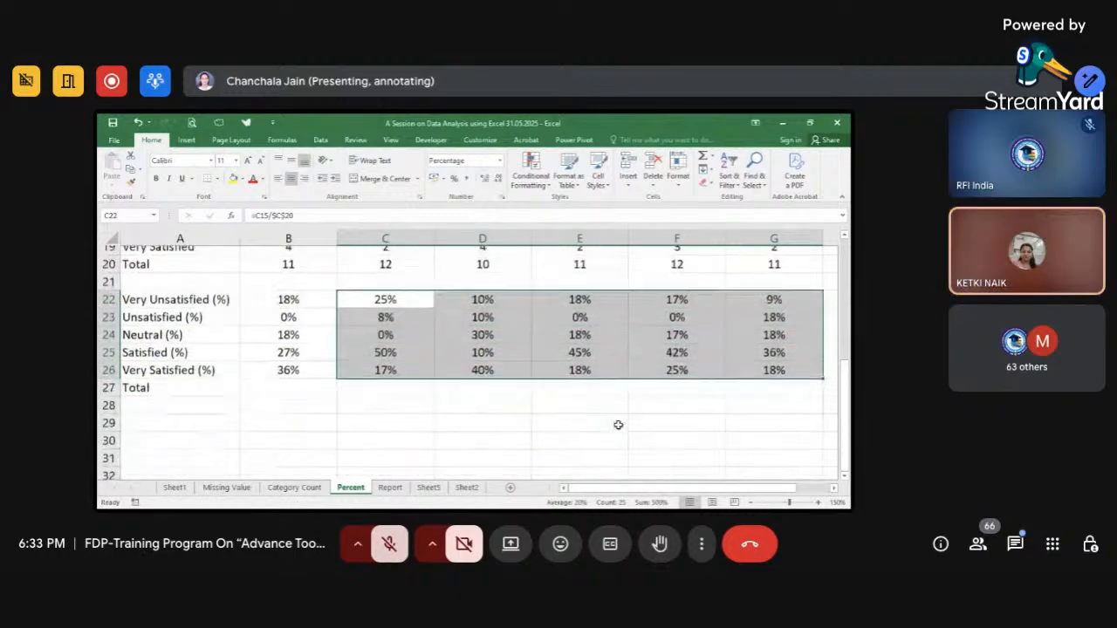
left_click(323, 381)
type("=sum")
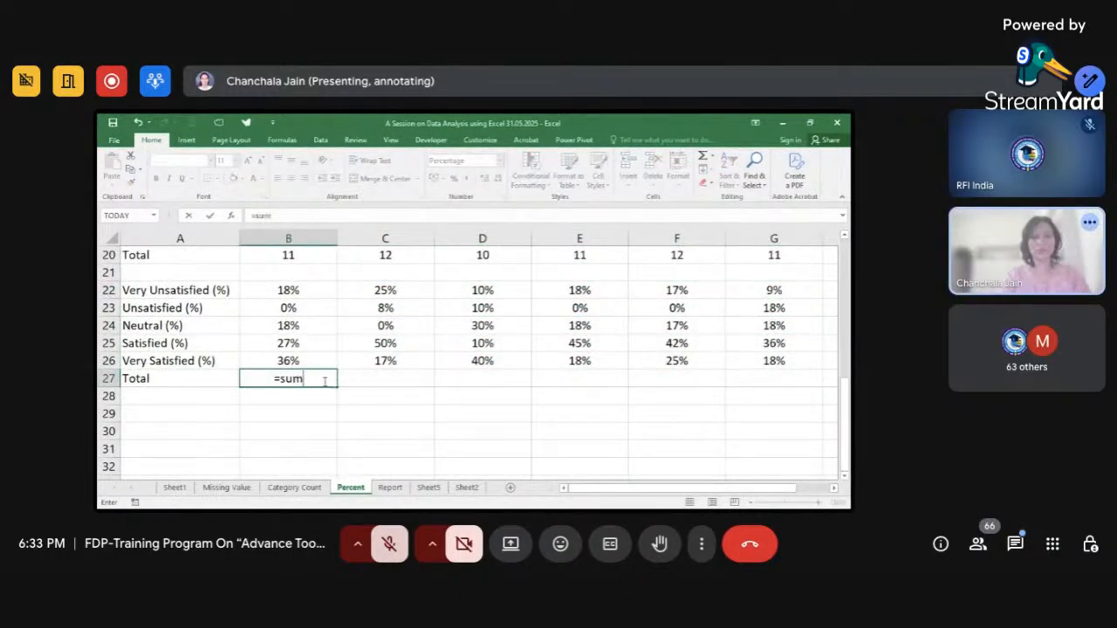
type("(")
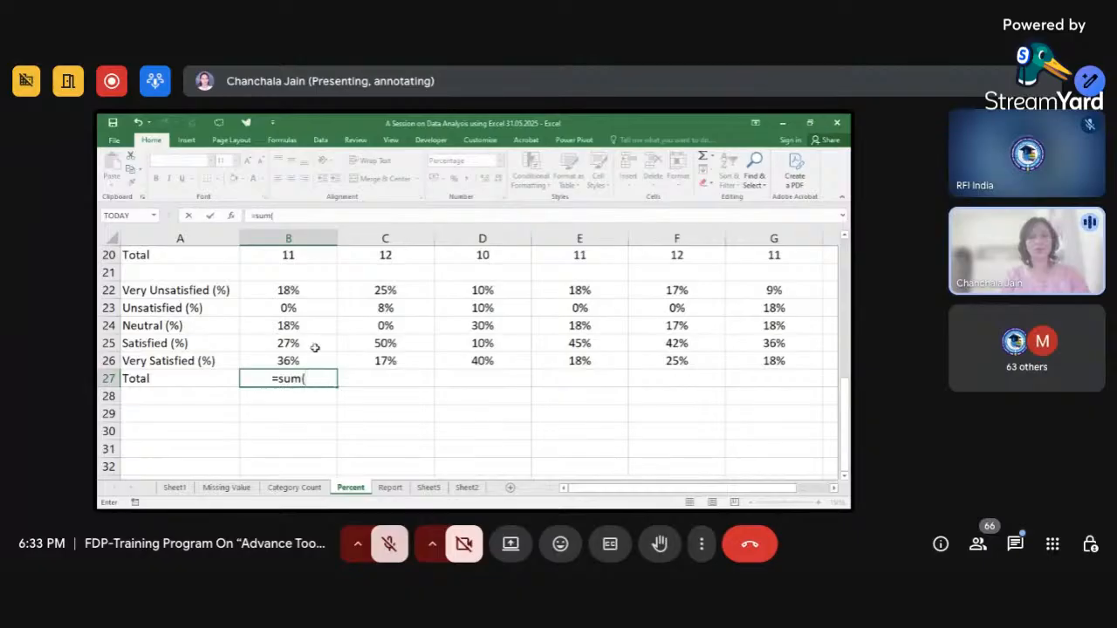
left_click_drag(314, 289, 307, 356)
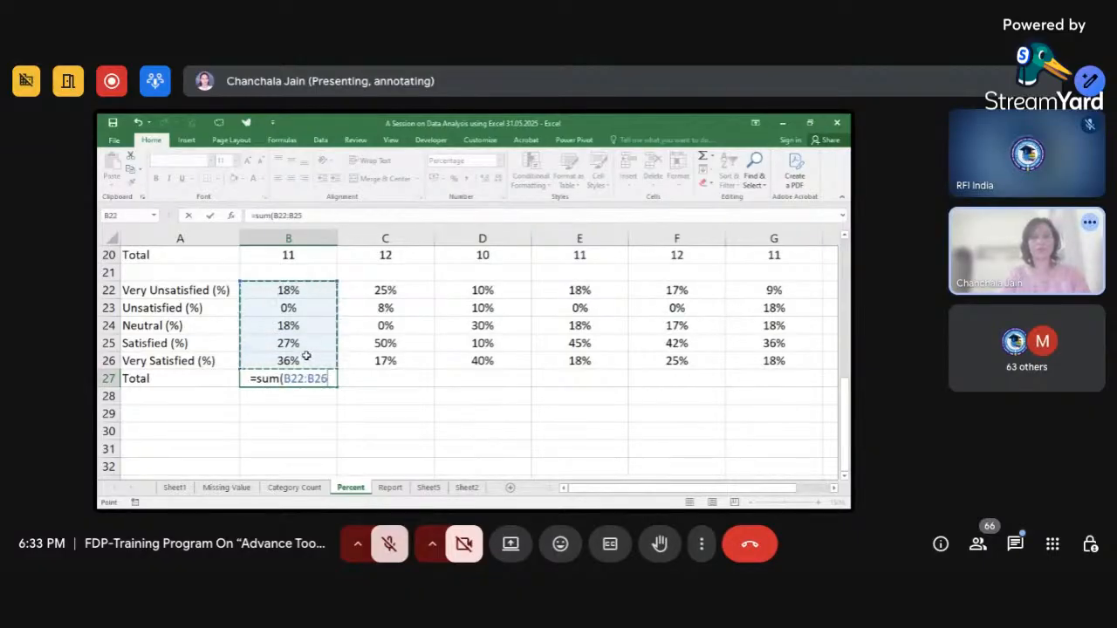
type(")")
key("Return")
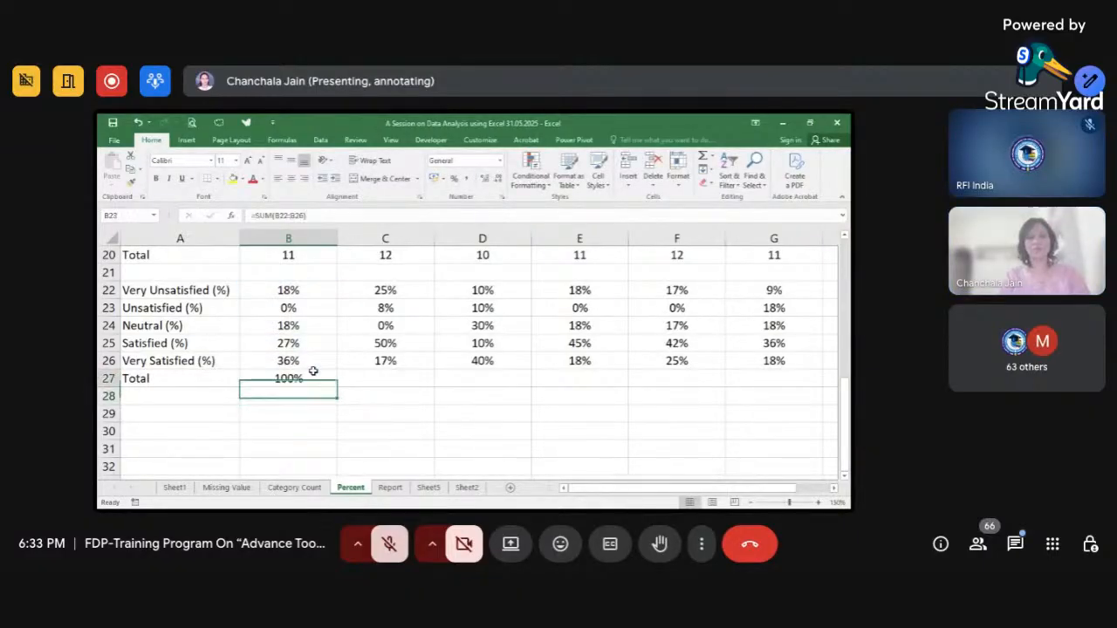
- Fill the total formula in B27 across the Total row to G27
left_click(325, 378)
left_click_drag(338, 388, 796, 404)
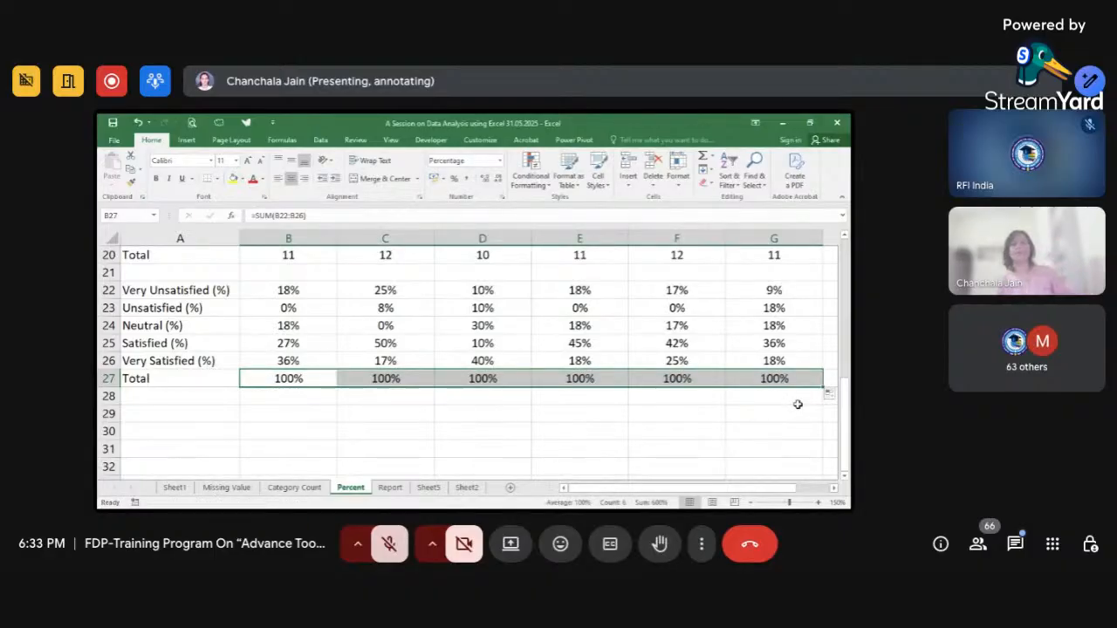
left_click(642, 417)
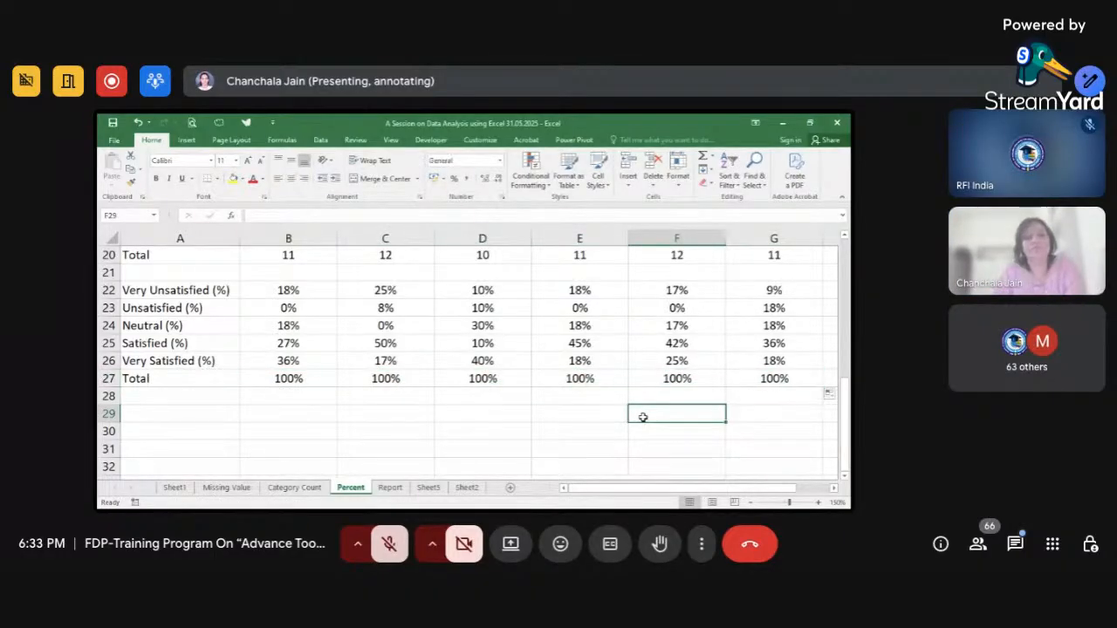
left_click(469, 490)
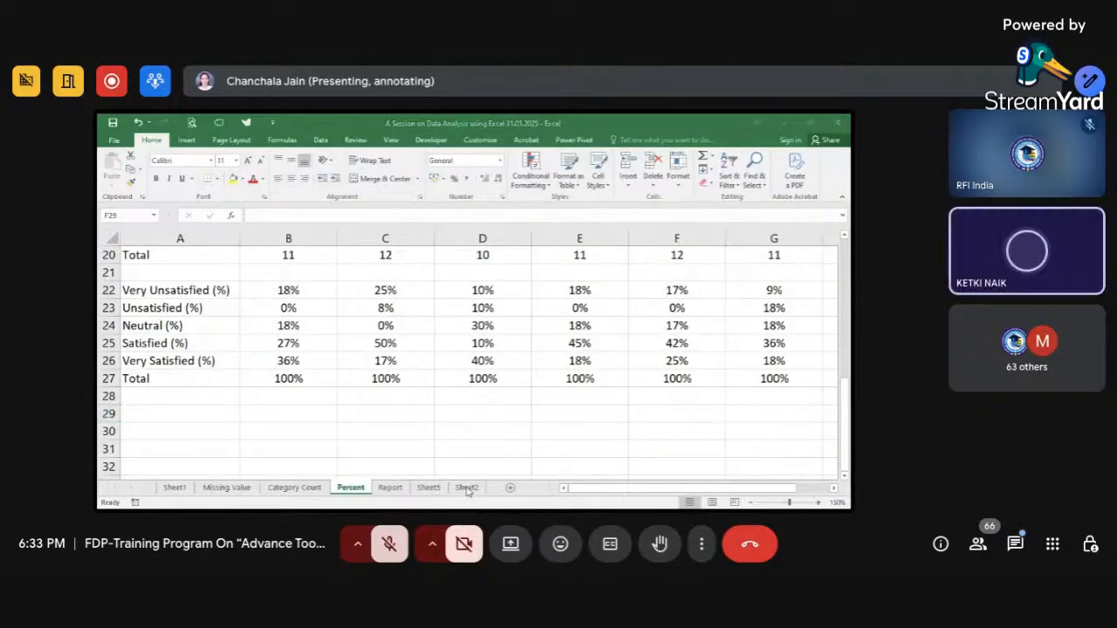
left_click(499, 426)
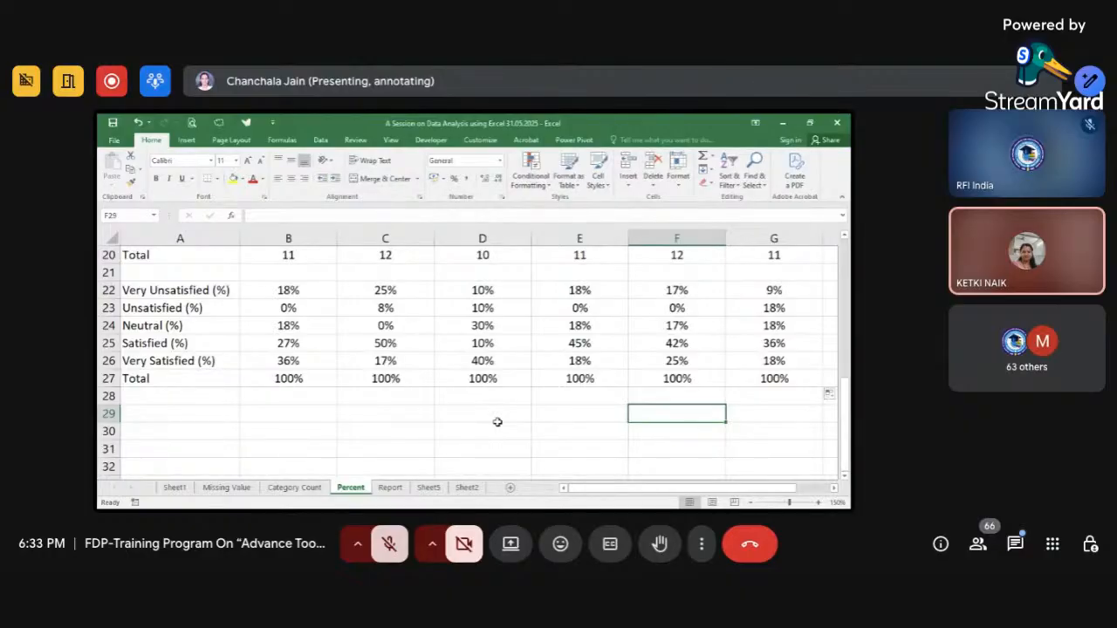
left_click(541, 416)
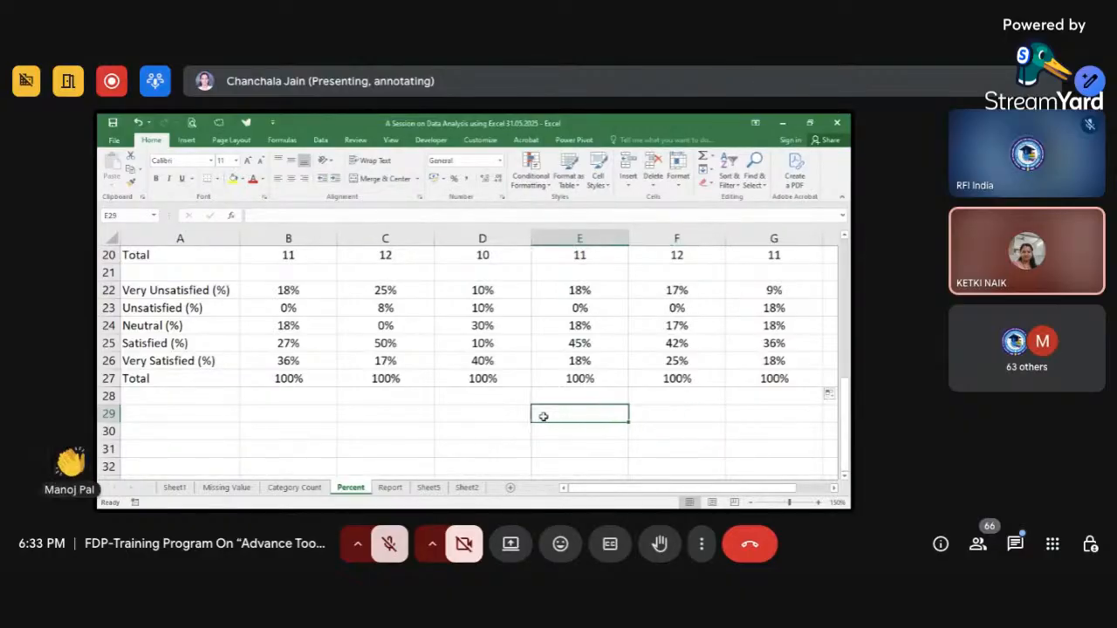
- Inspect the formula in C22 to review its absolute reference to the column total
scroll(543, 416, "up", 1)
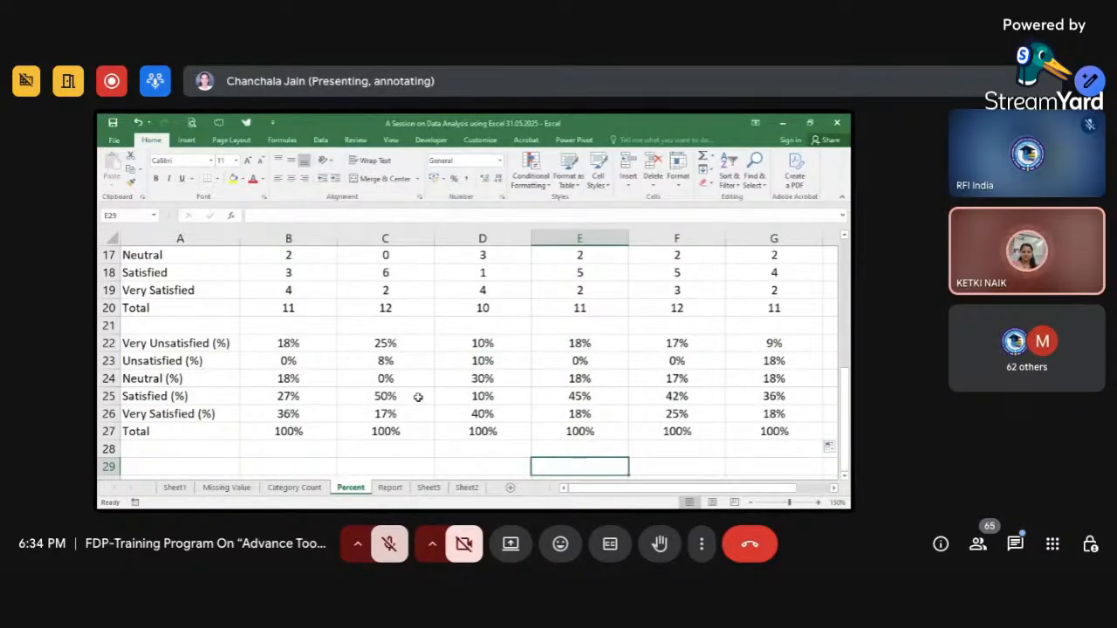
double_click(407, 345)
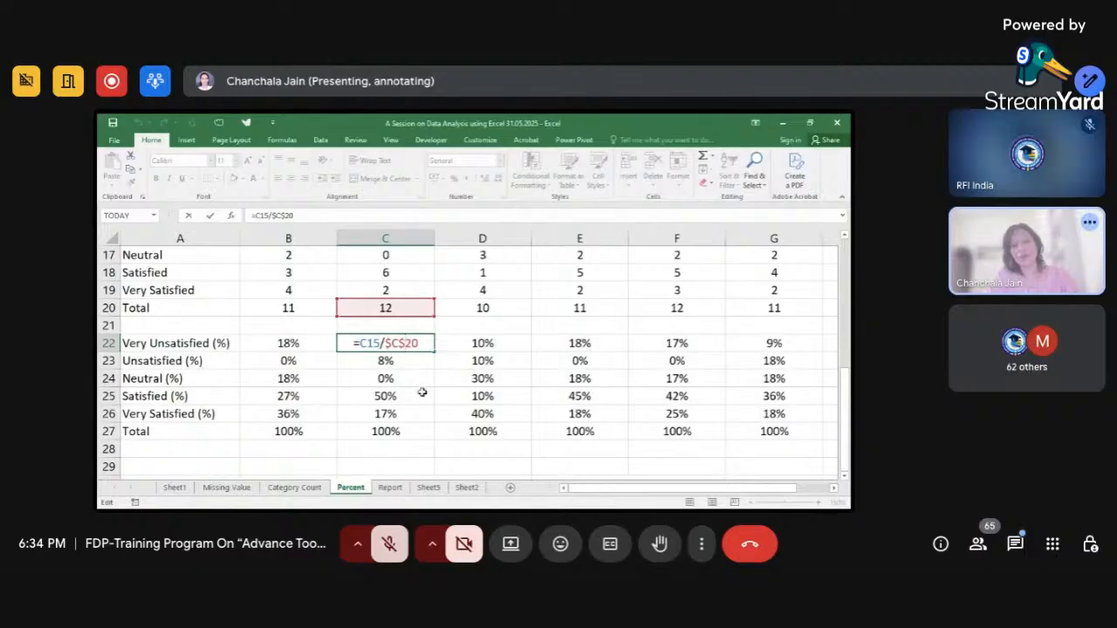
key("ctrl+Return")
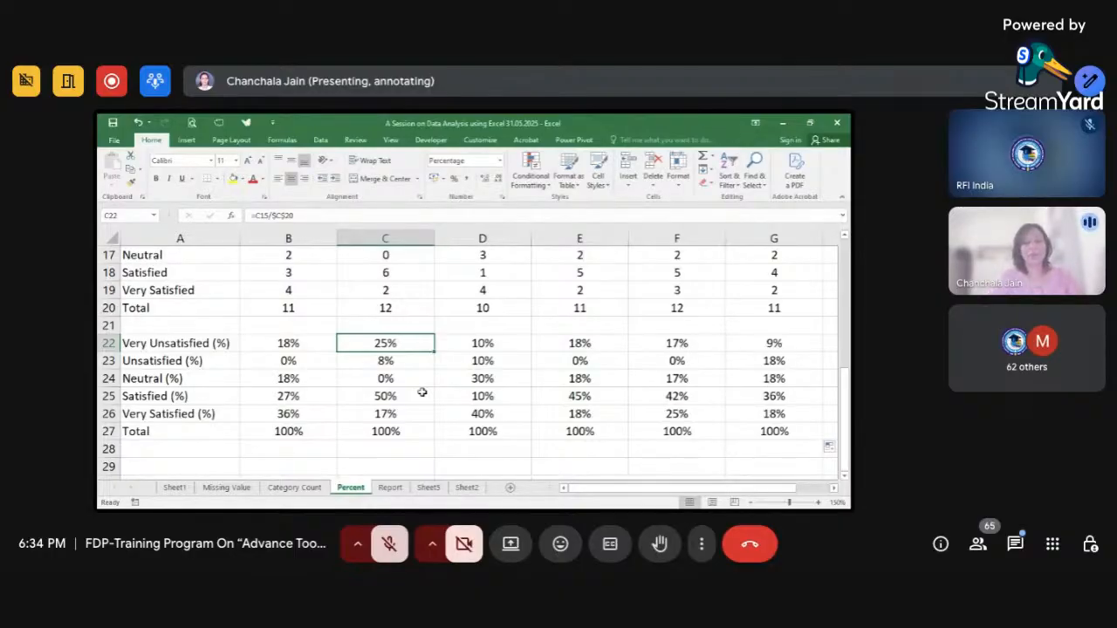
key("alt+Tab")
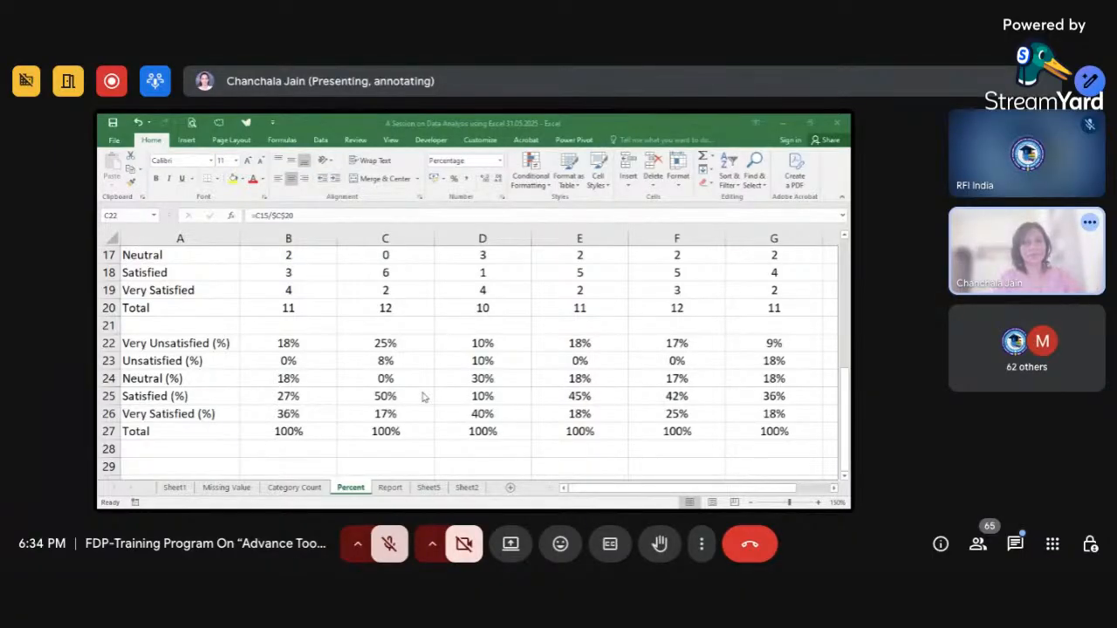
key("alt+Tab")
left_click(439, 406)
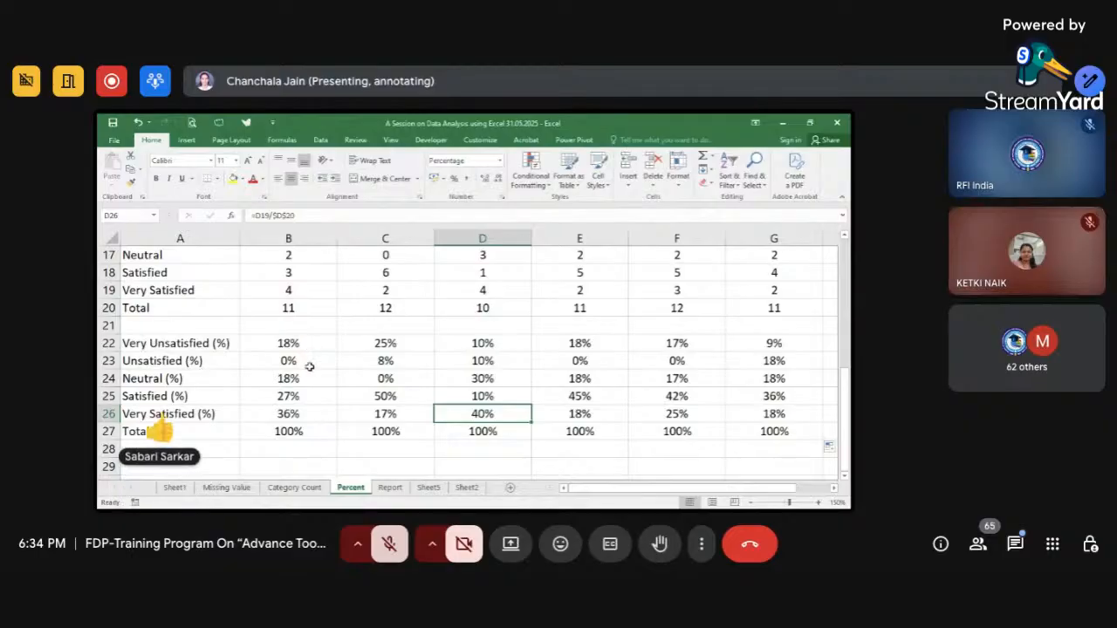
- Compare the Report sheet's product table layout with the percentages on the Percent sheet, ending on the Report sheet
left_click(390, 488)
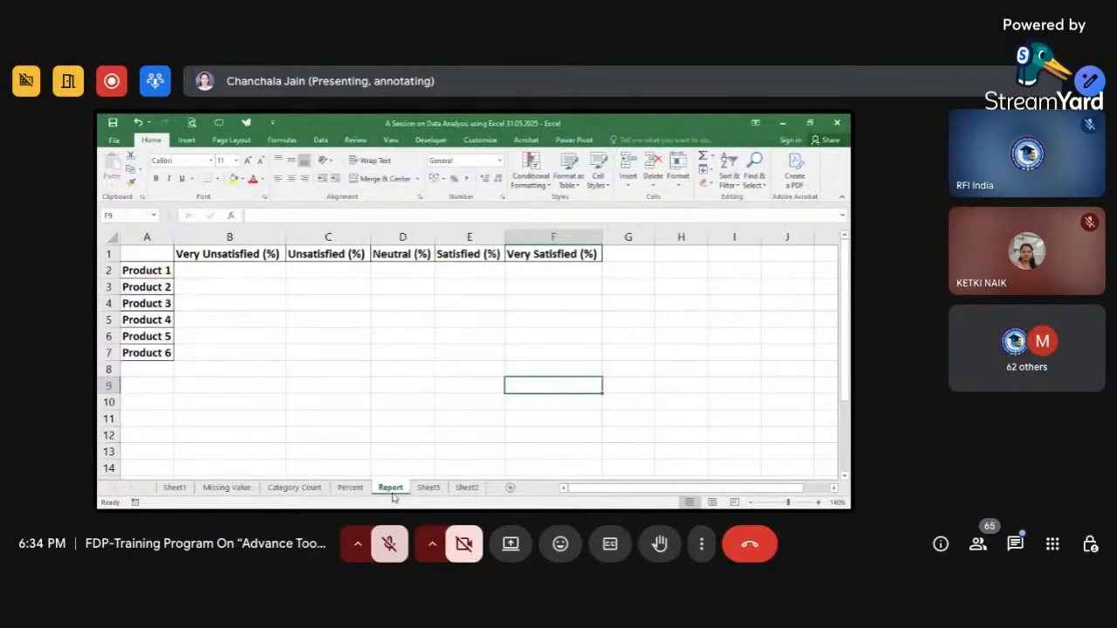
left_click(353, 488)
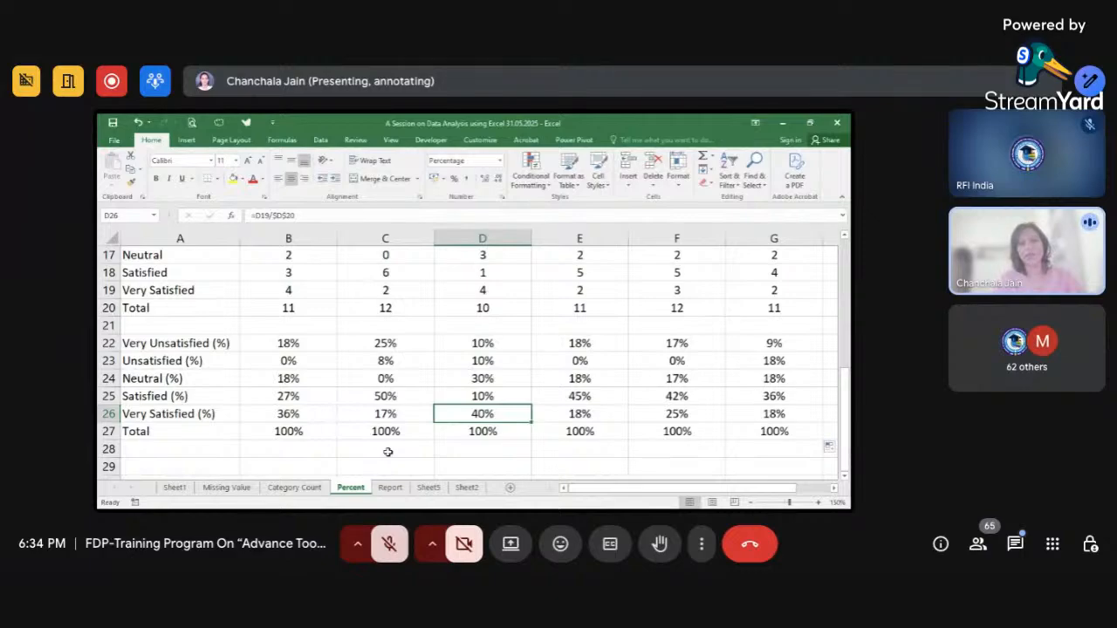
left_click(391, 489)
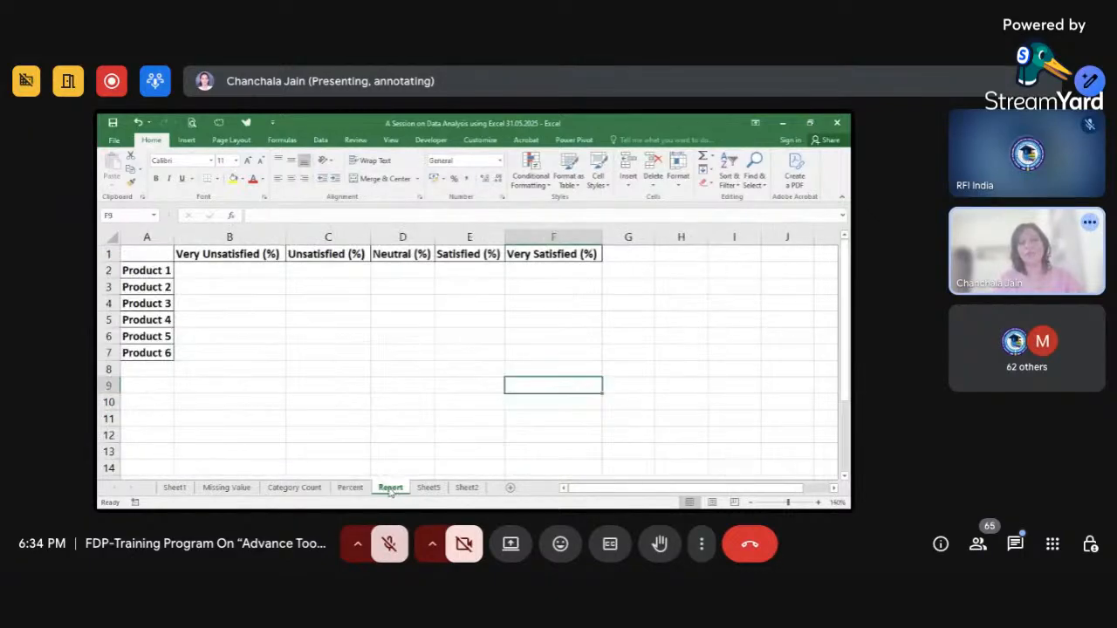
- Compare the participants' responses and category percentages on the Percent sheet with the empty product table on the Report sheet
left_click(245, 363)
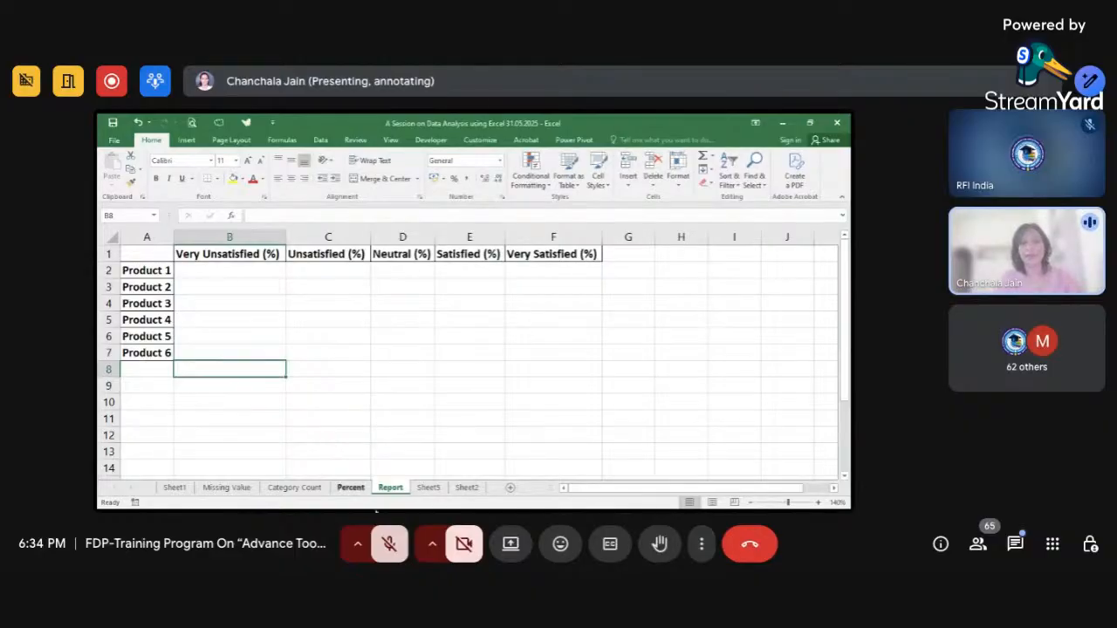
left_click(353, 490)
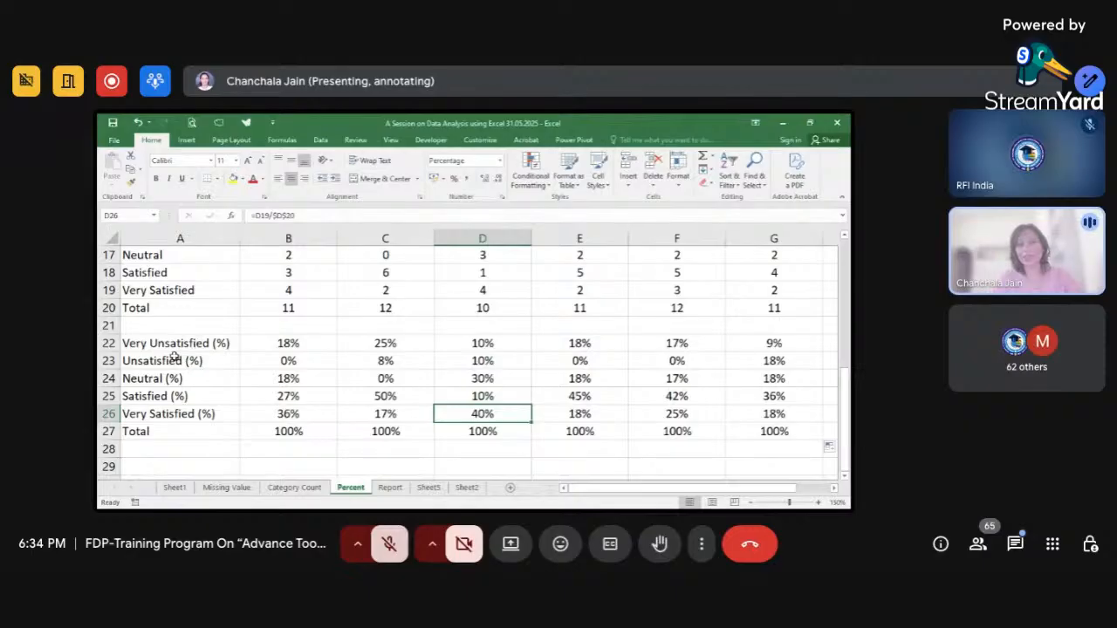
scroll(321, 366, "up", 5)
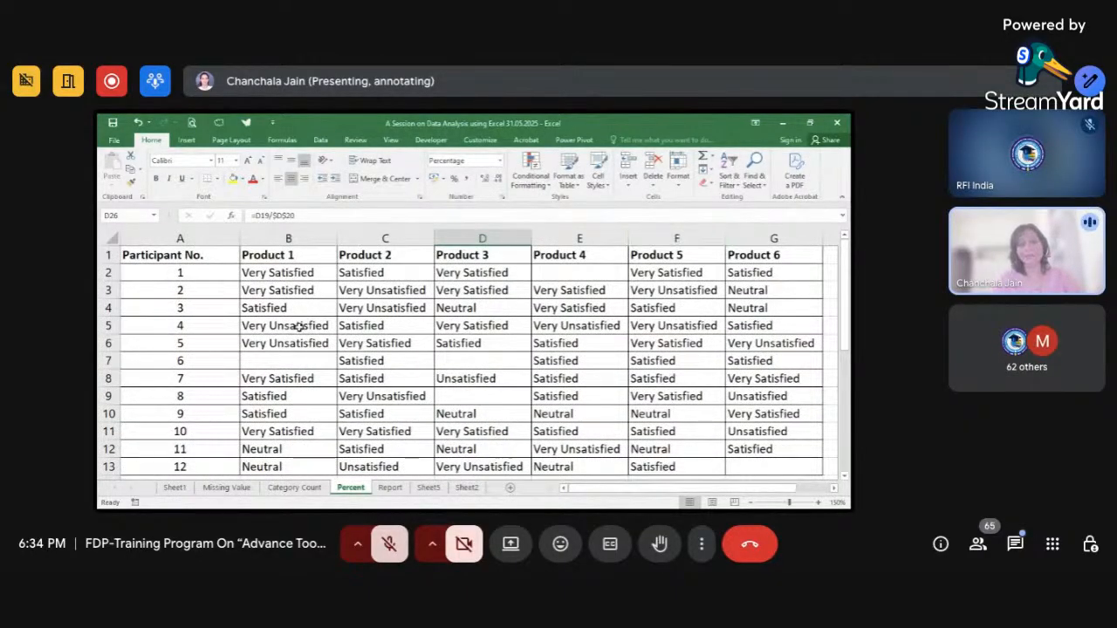
scroll(297, 323, "down", 2)
left_click(390, 488)
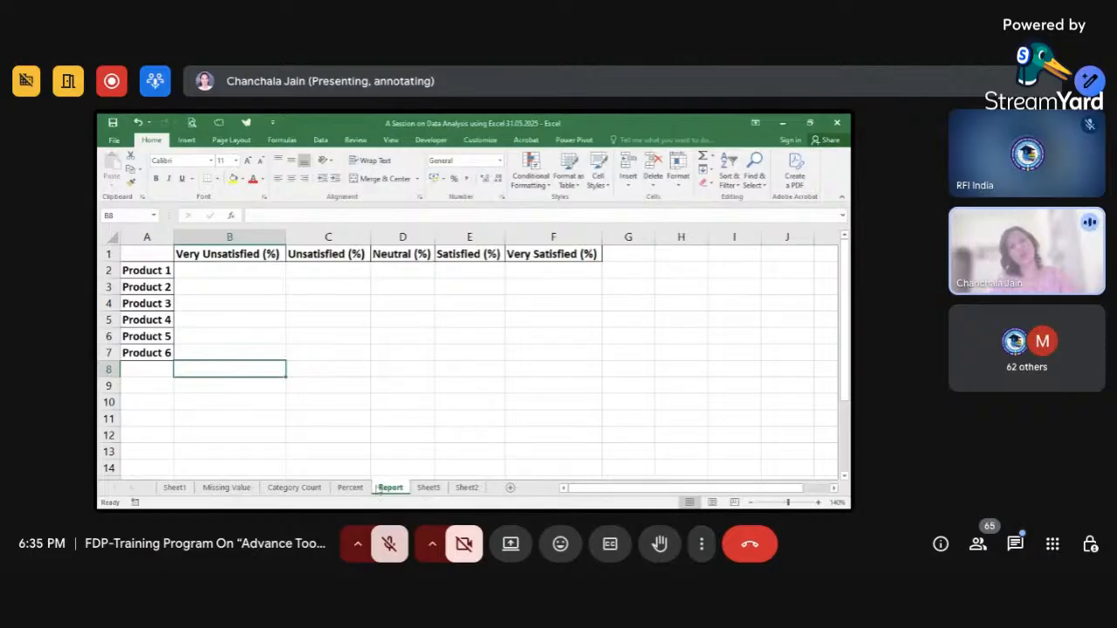
- Copy the percentages in B22:G26 of the Percent sheet and paste them as values at B9 of the Report sheet
left_click(359, 489)
scroll(335, 419, "down", 3)
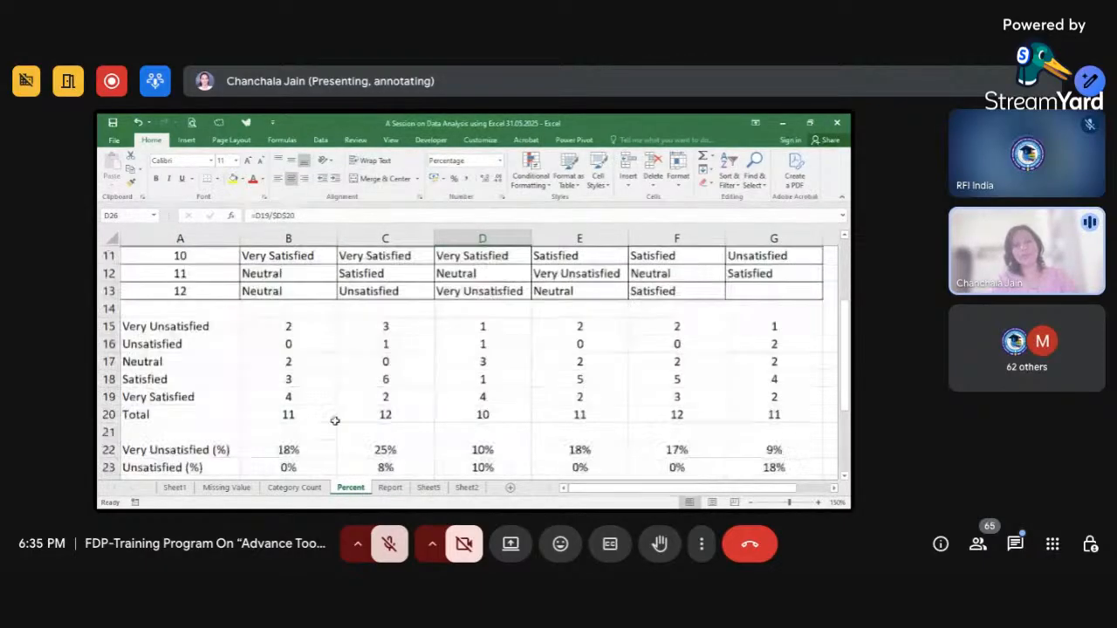
left_click_drag(269, 344, 772, 406)
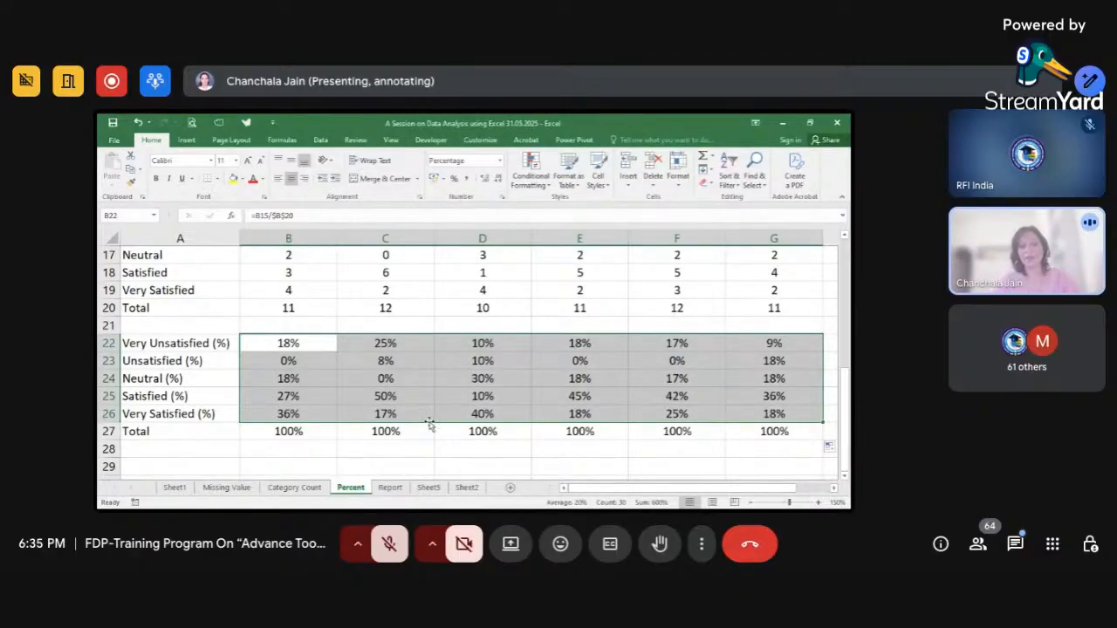
key("ctrl+c")
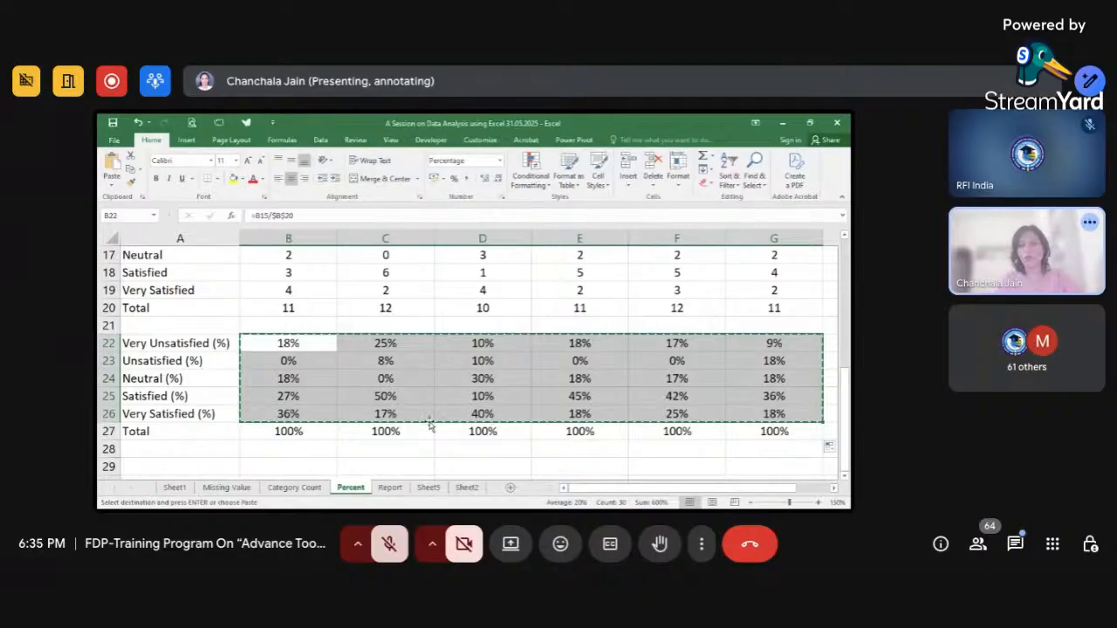
left_click(390, 488)
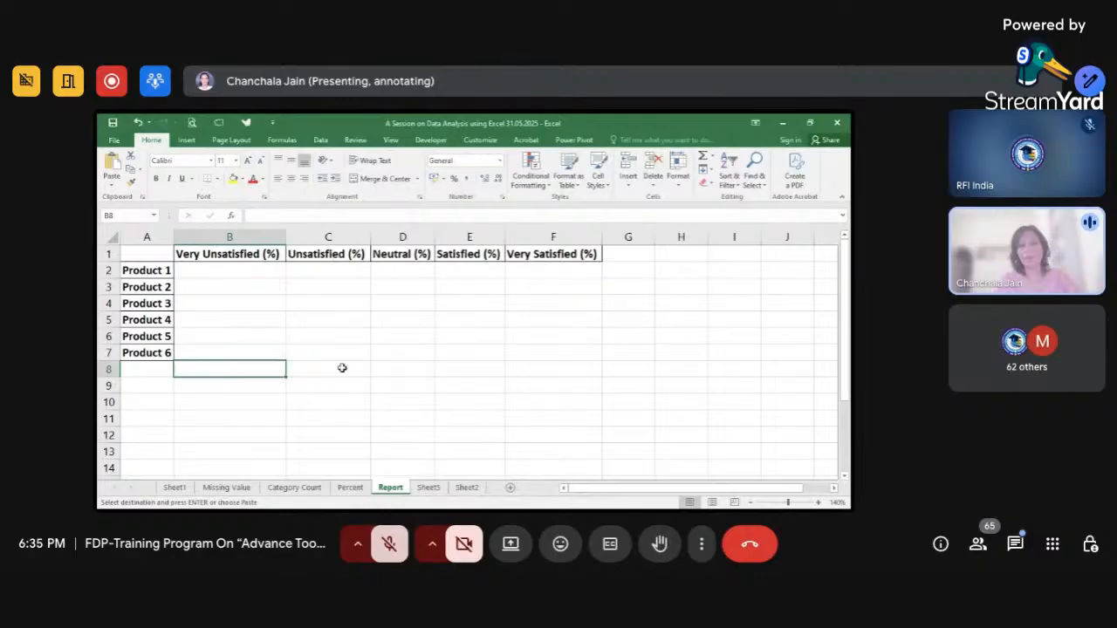
left_click(264, 383)
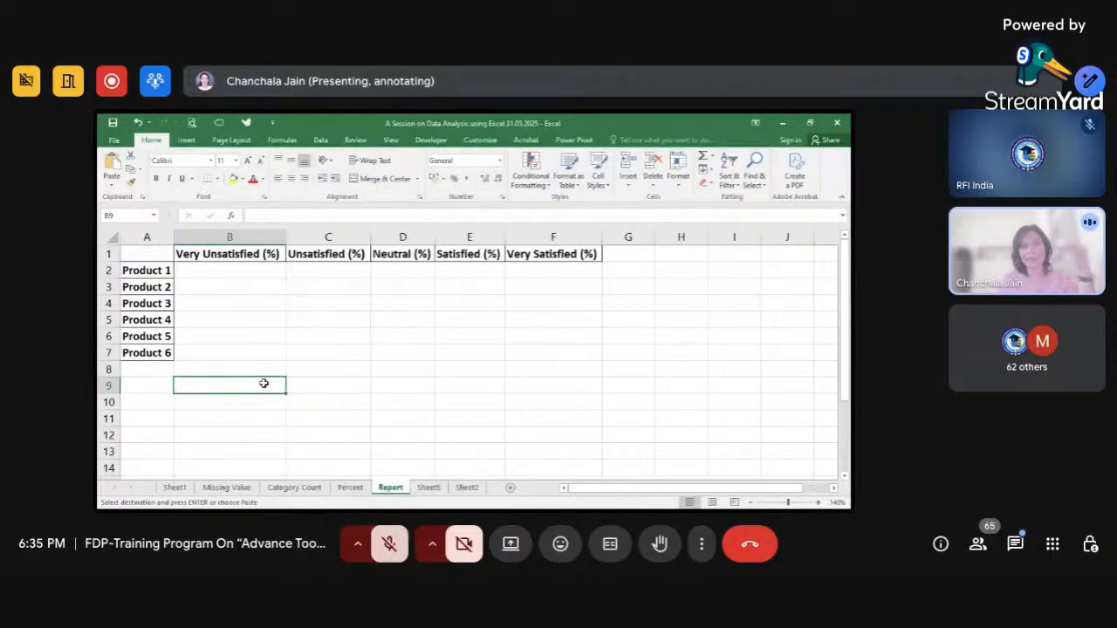
key("ctrl+v")
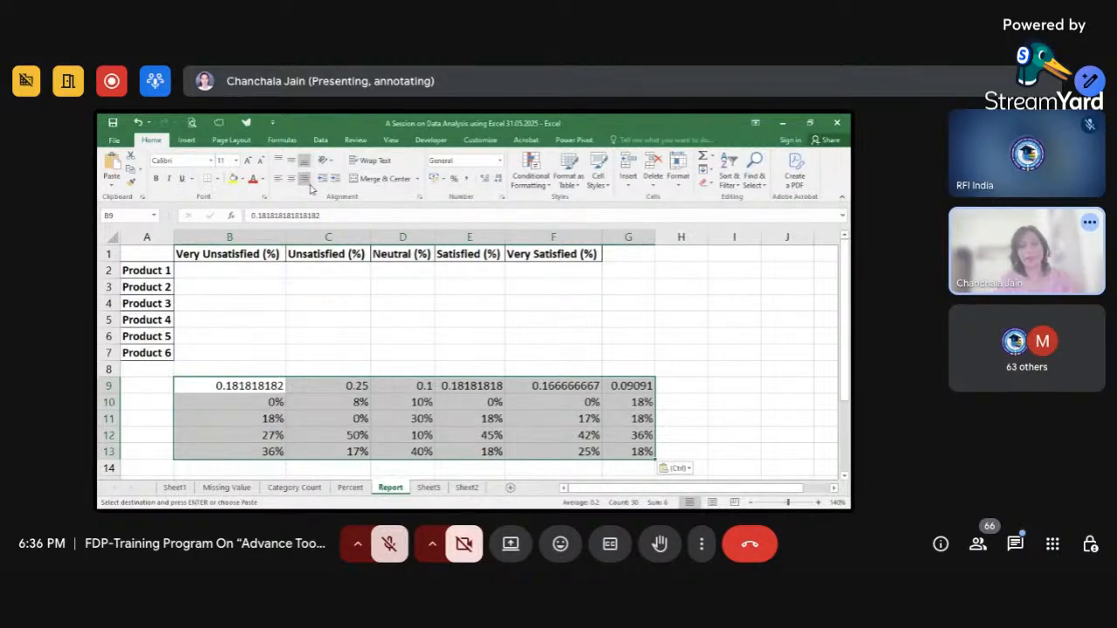
- Copy B9:G13 on the Report sheet and paste it transposed into the product table starting at B2
key("alt+Tab")
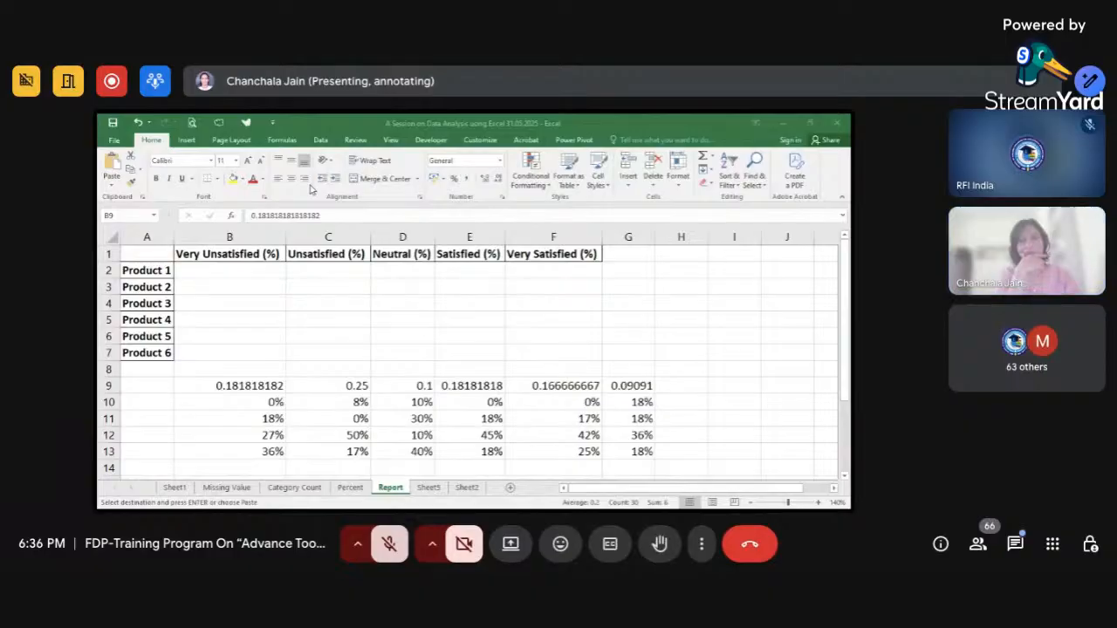
key("ctrl+v")
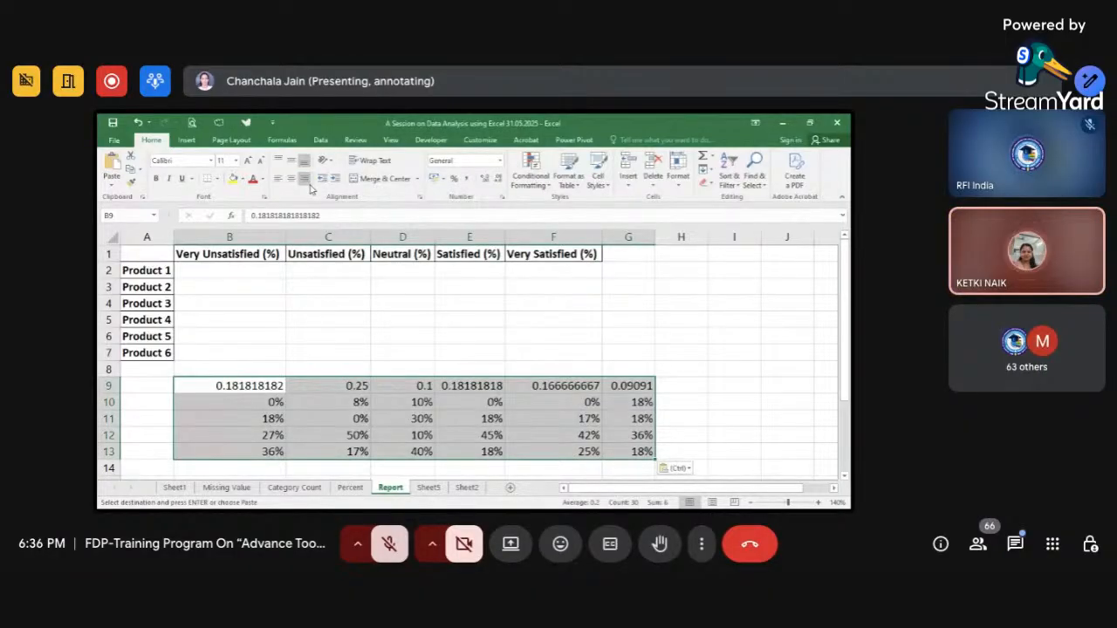
key("ctrl+c")
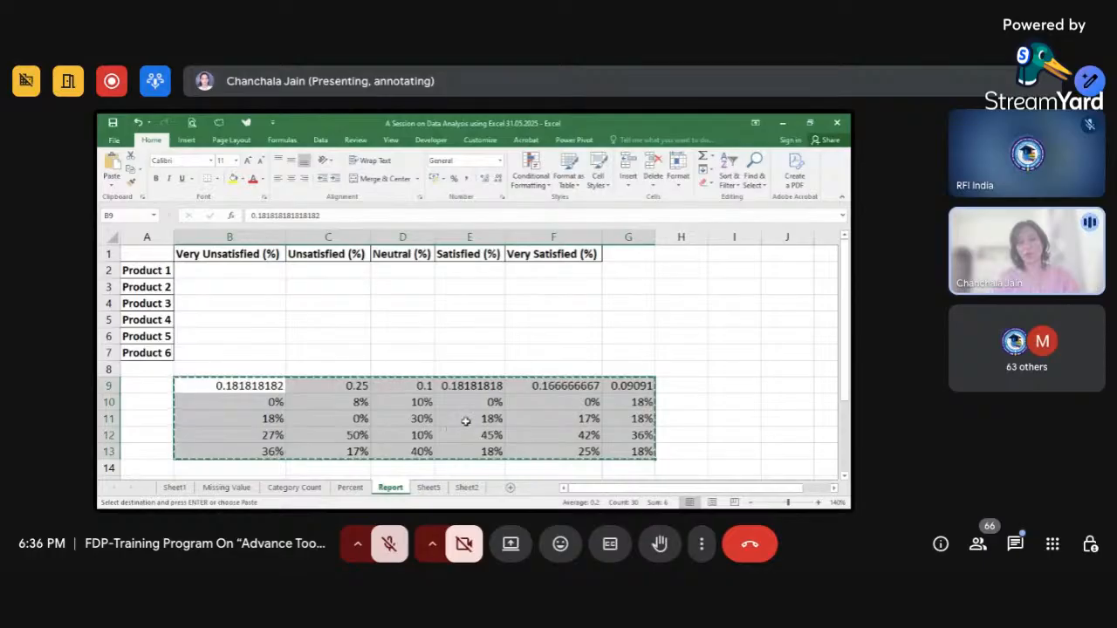
left_click(251, 271)
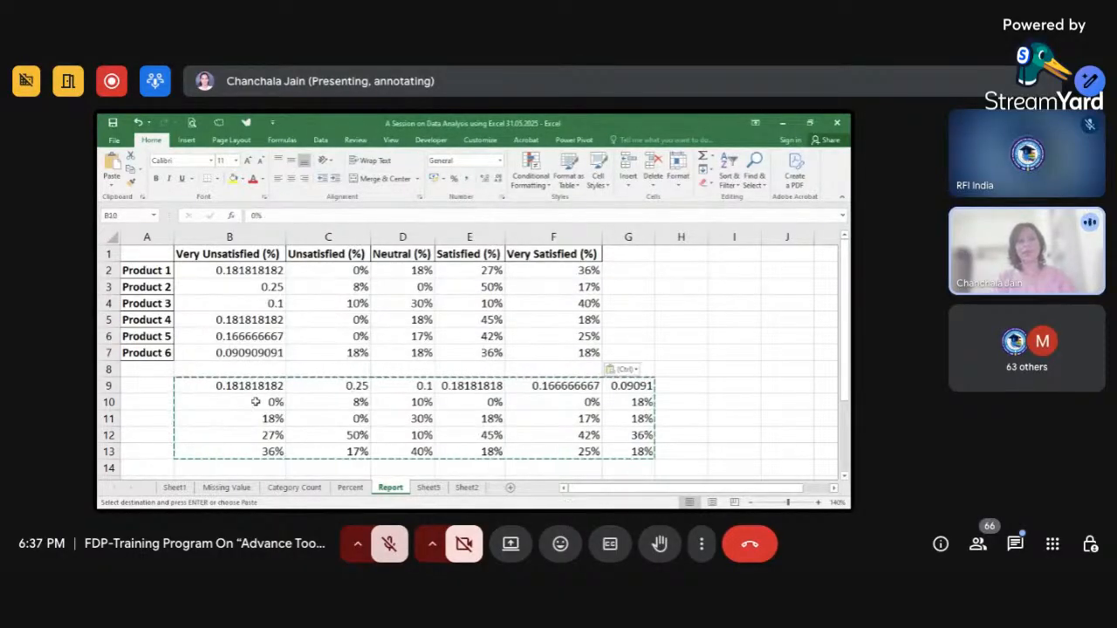
- Clear the untransposed percentages in B9:G13 below the product table on the Report sheet
left_click(526, 409)
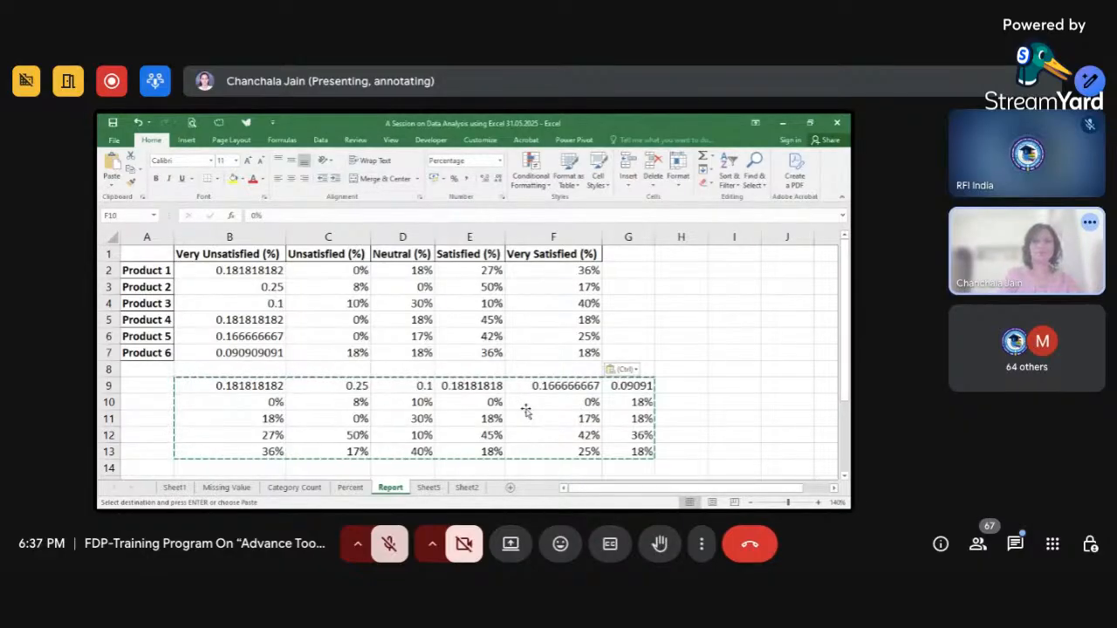
key("Delete")
left_click_drag(217, 387, 481, 463)
double_click(423, 435)
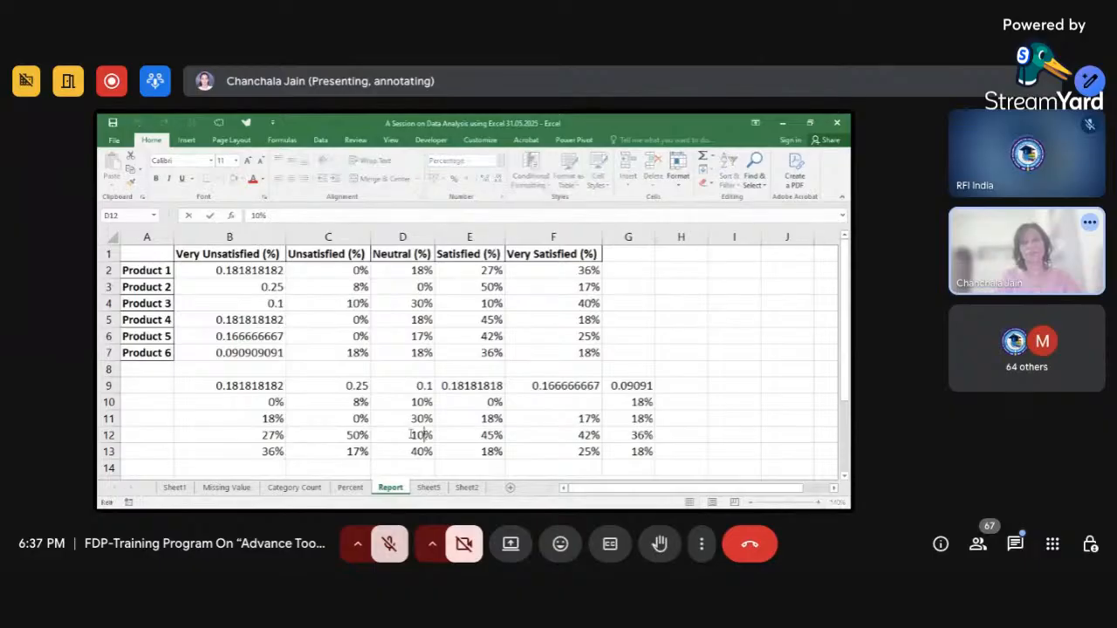
left_click(263, 390)
left_click_drag(263, 389, 491, 419)
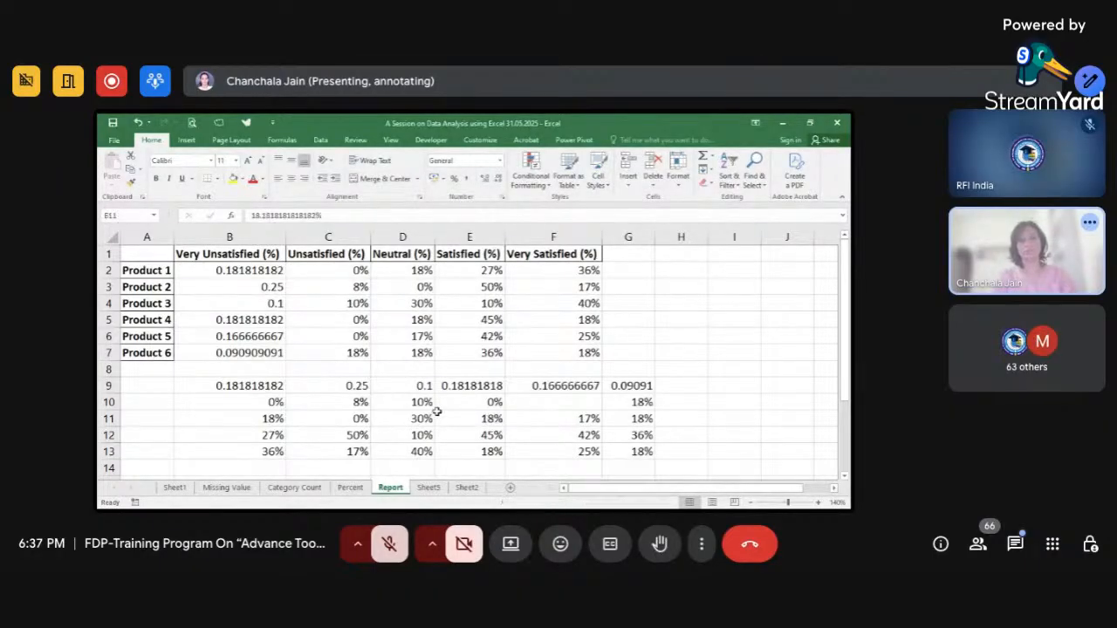
left_click_drag(263, 385, 637, 449)
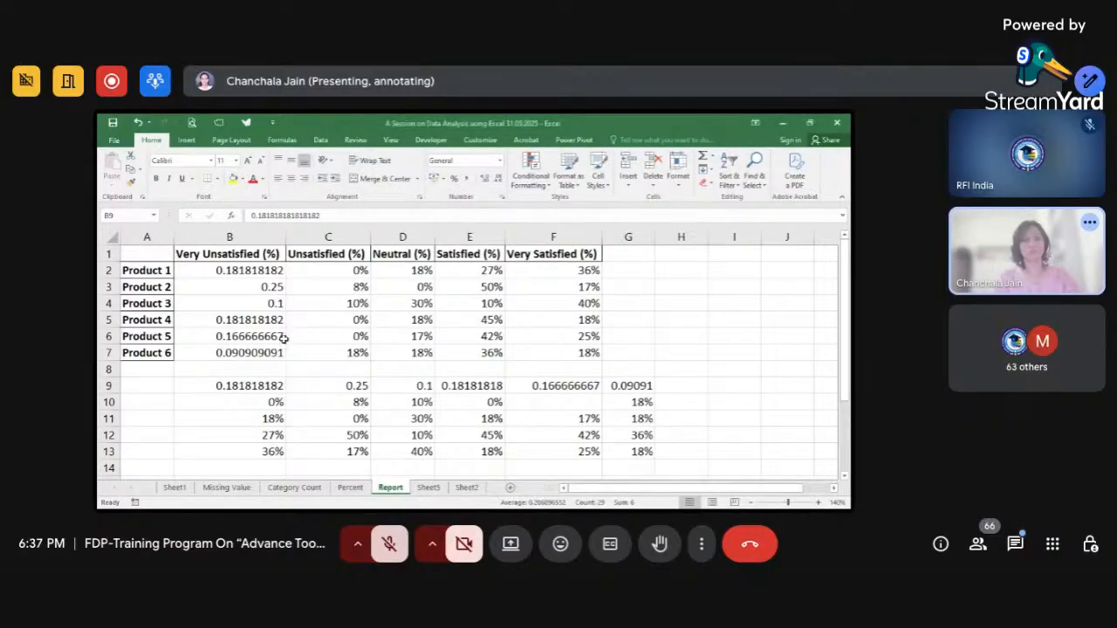
double_click(310, 358)
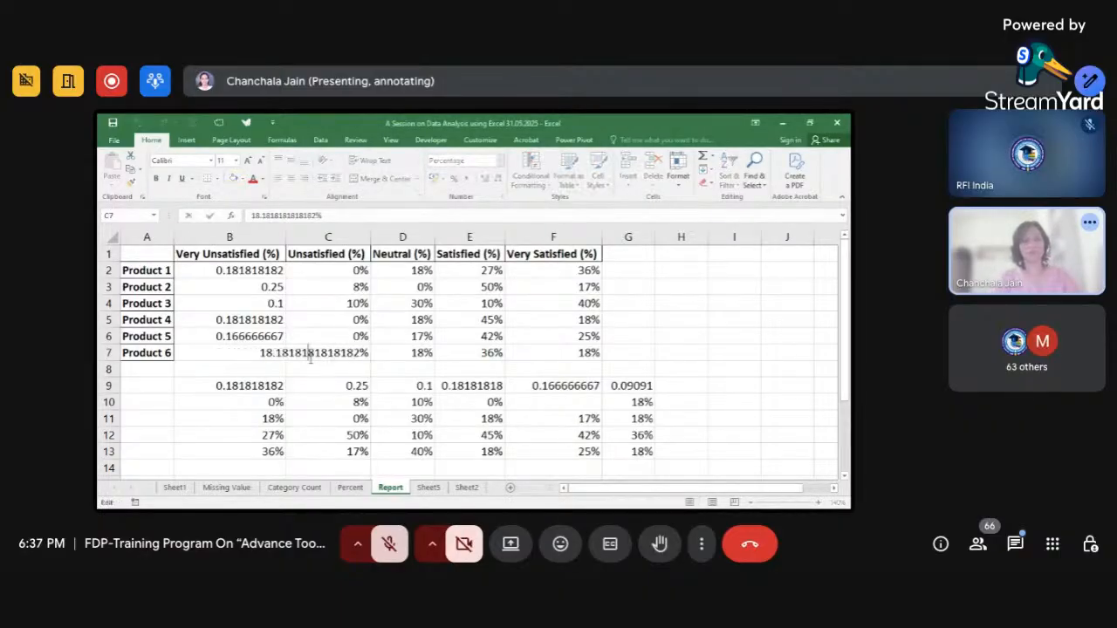
key("Escape")
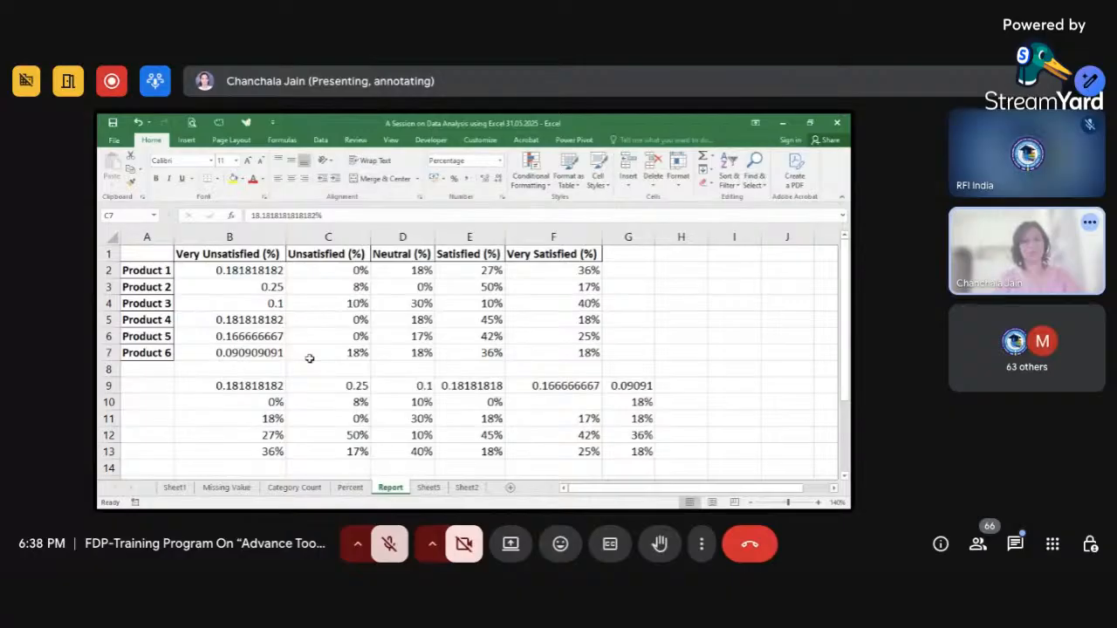
mouse_move(235, 385)
left_mouse_down()
mouse_move(463, 425)
mouse_move(626, 433)
left_mouse_up()
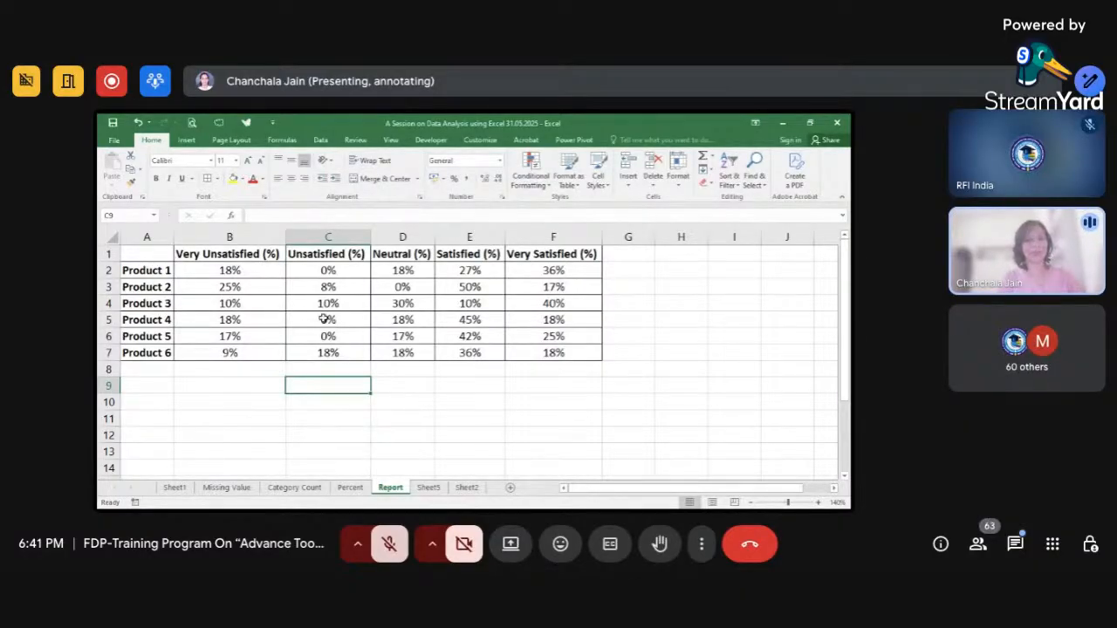
left_click(407, 504)
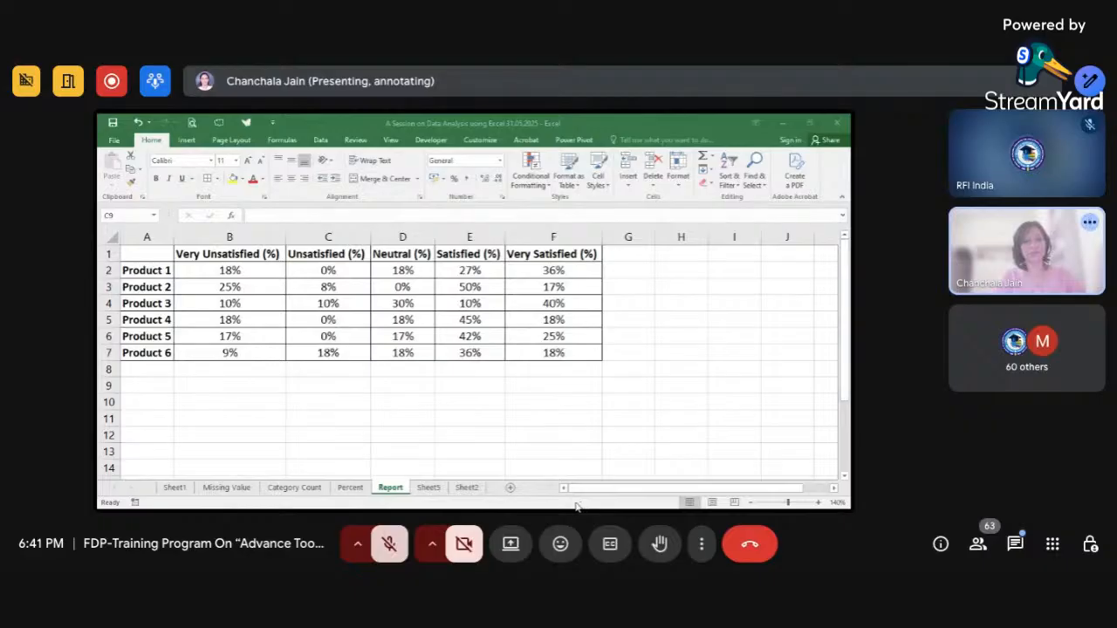
left_click(351, 383)
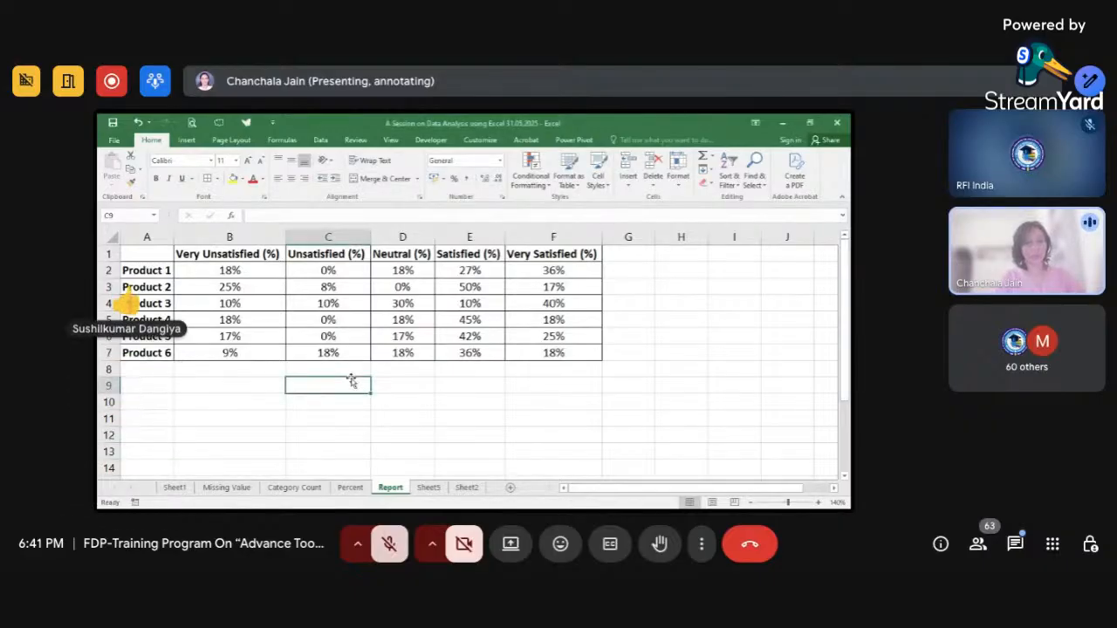
- Copy the satisfaction responses in B2:G13 of the Missing Value sheet and paste them over the product scores at B2 of Sheet5
left_click(428, 488)
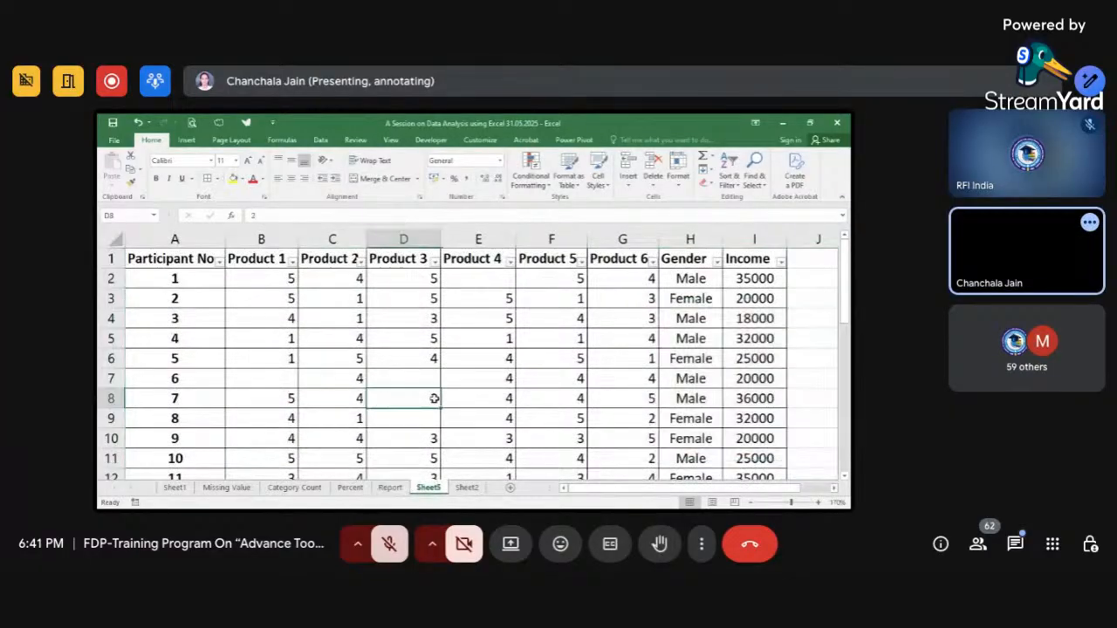
scroll(433, 398, "up", 2)
left_click(234, 490)
left_click_drag(253, 277, 711, 413)
key("ctrl+c")
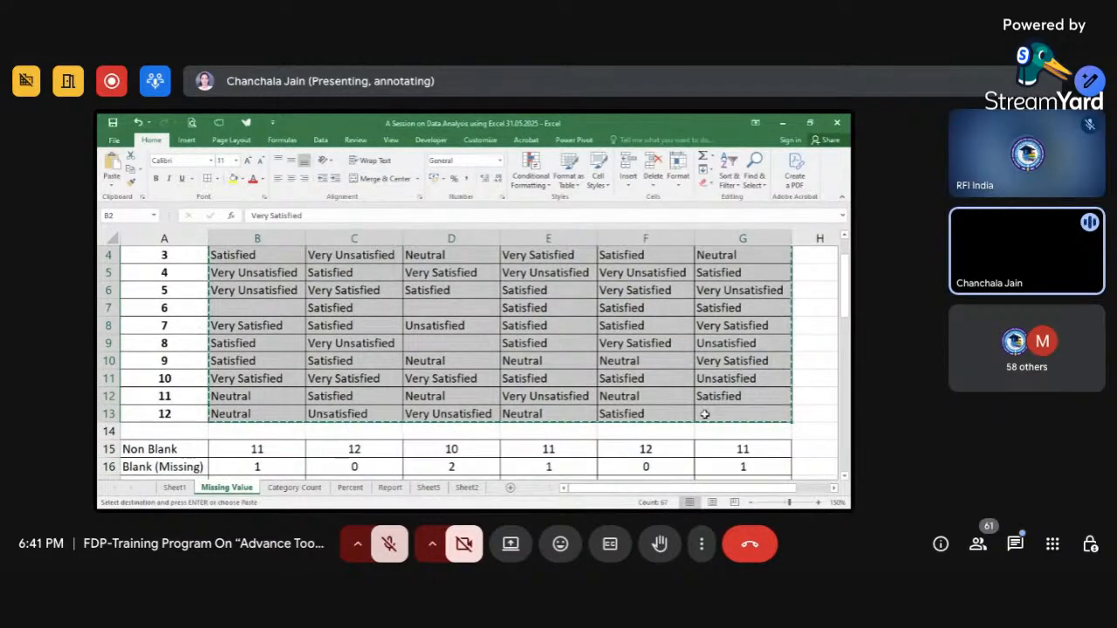
left_click(441, 488)
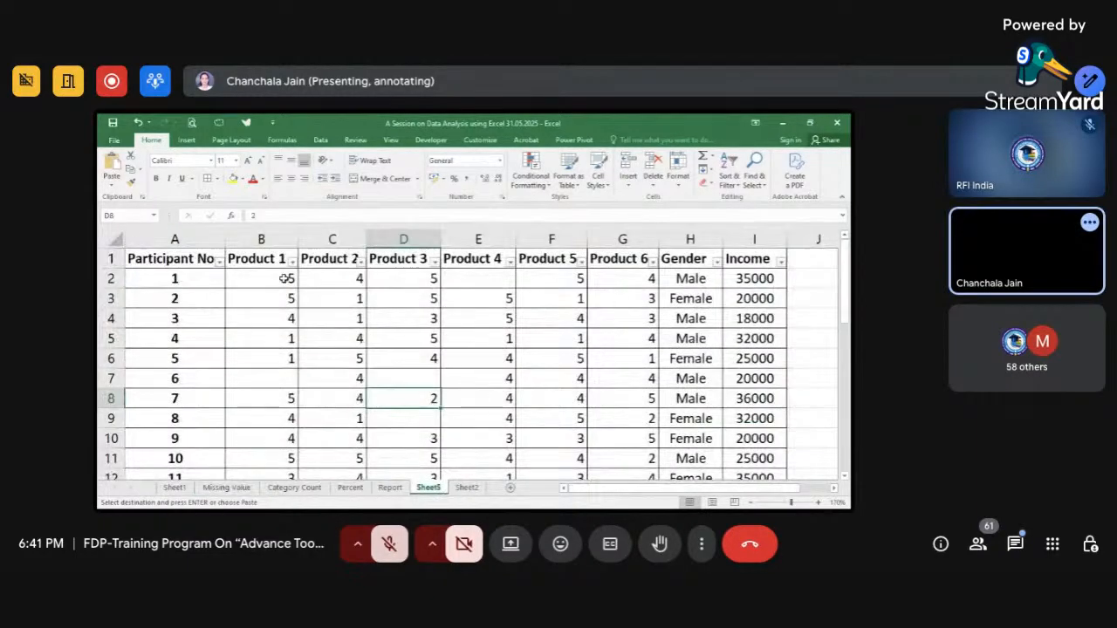
left_click(286, 278)
key("ctrl+v")
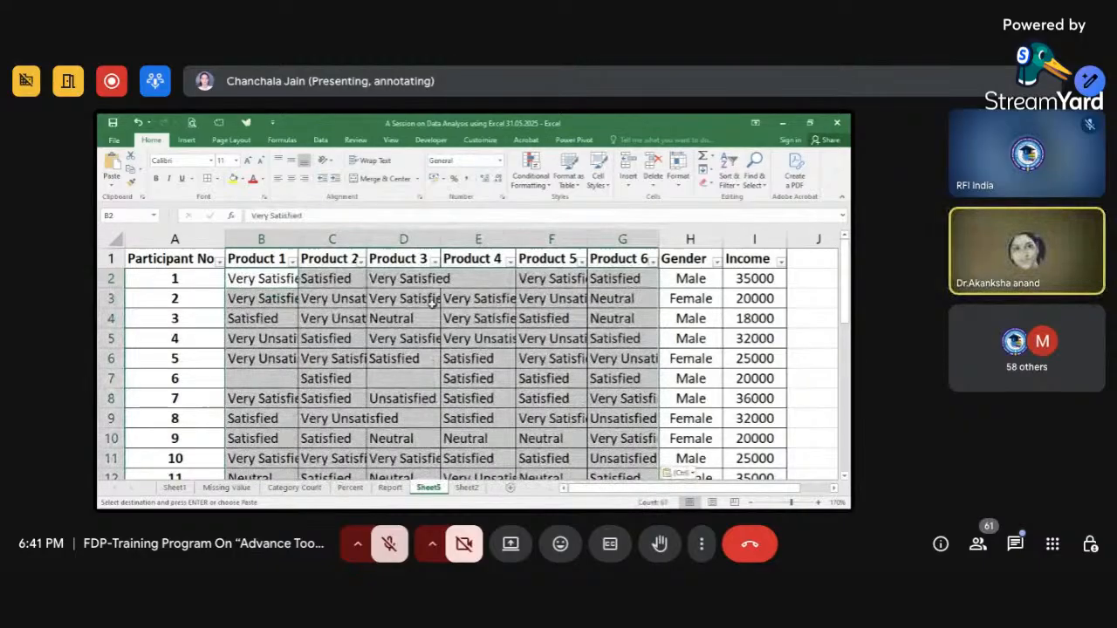
scroll(393, 340, "down", 2)
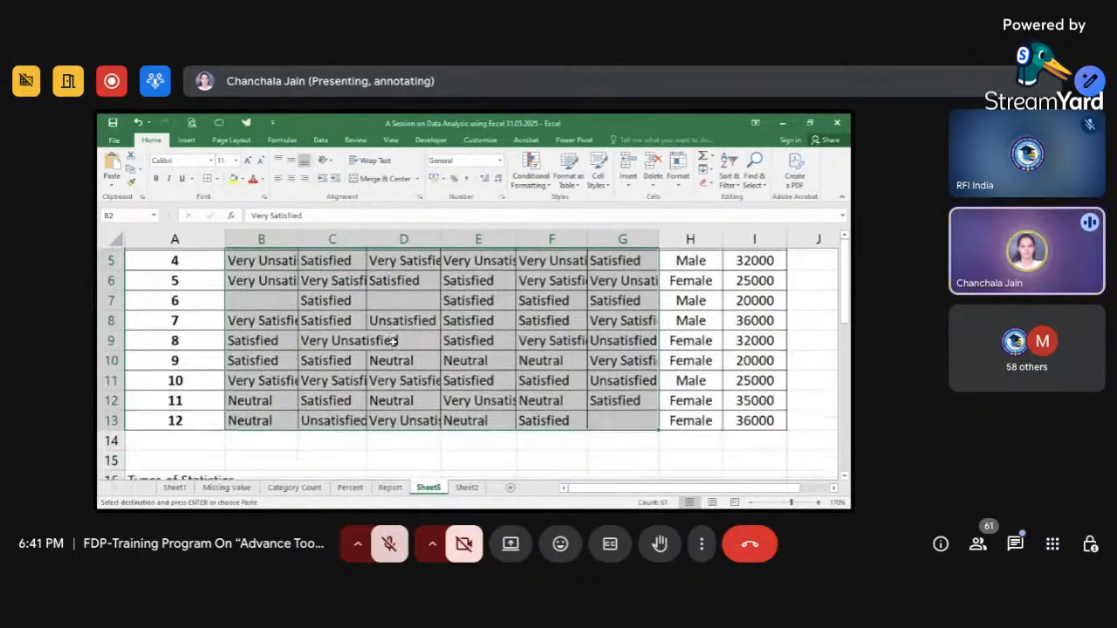
scroll(367, 306, "up", 2)
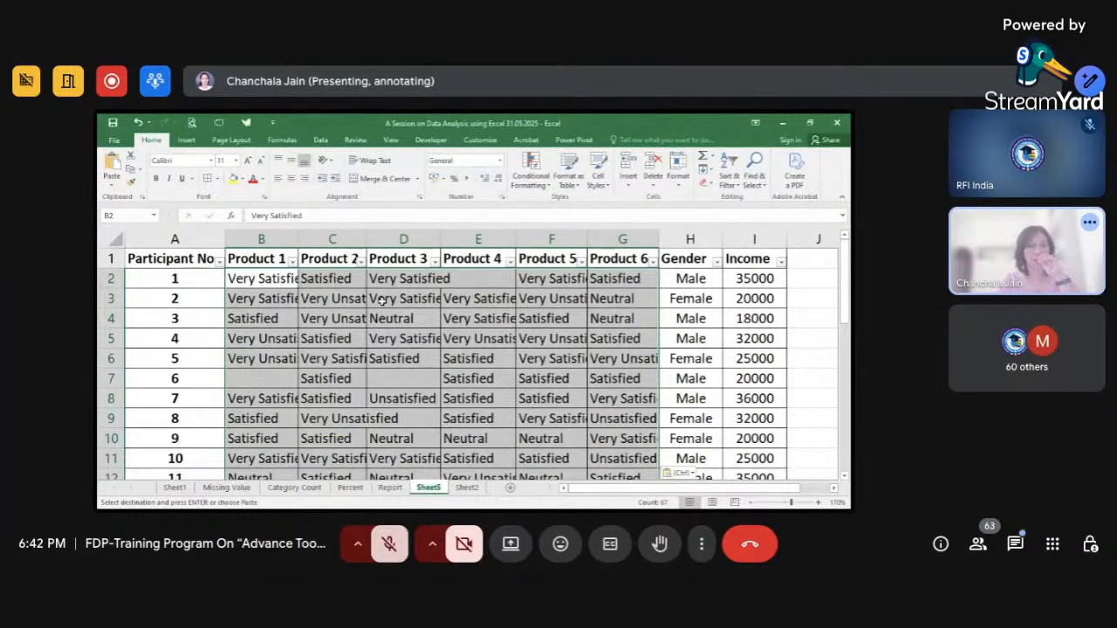
- Replace the response labels in B2:G13 with numeric codes: Very Satisfied 5, Satisfied 4, Neutral 3, Unsatisfied 2 and Very Unsatisfied 1
key("ctrl+h")
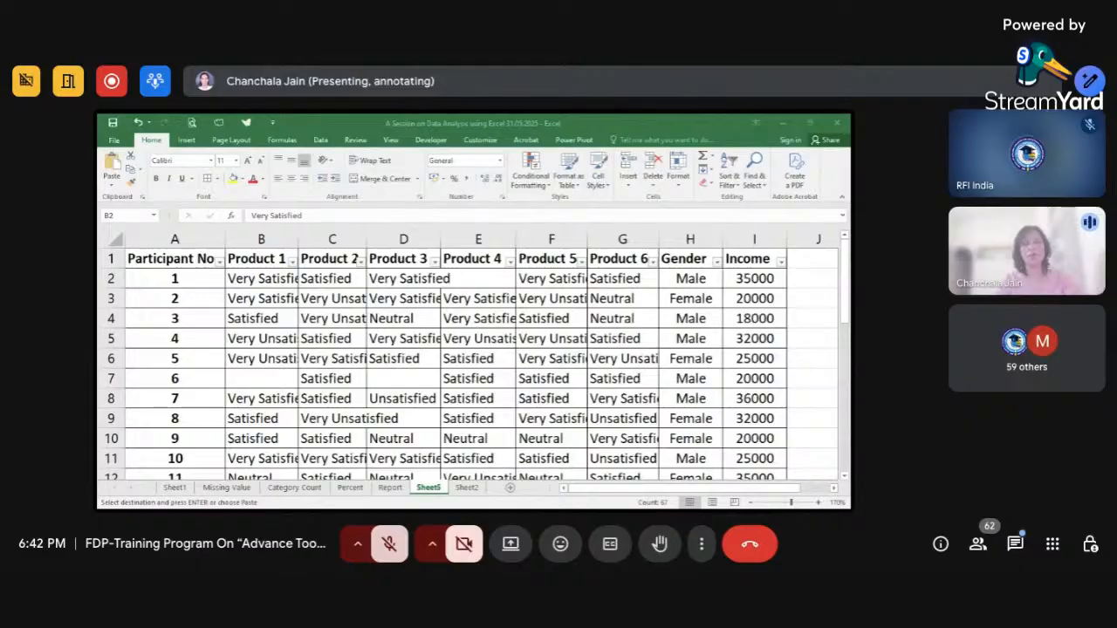
key("ctrl+v")
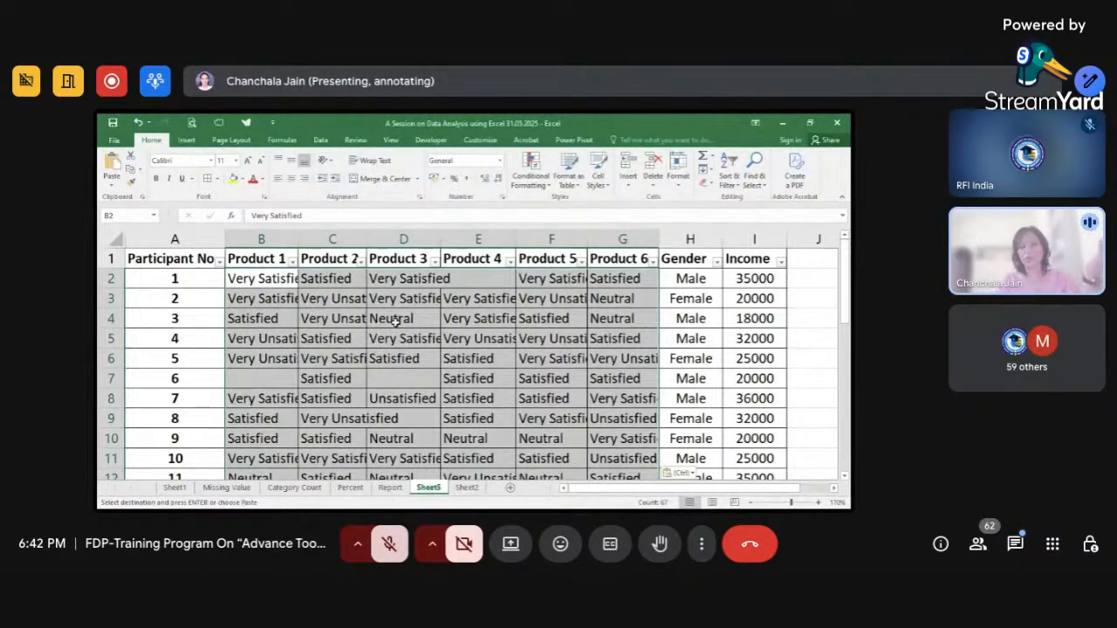
scroll(395, 321, "down", 1)
scroll(322, 300, "up", 1)
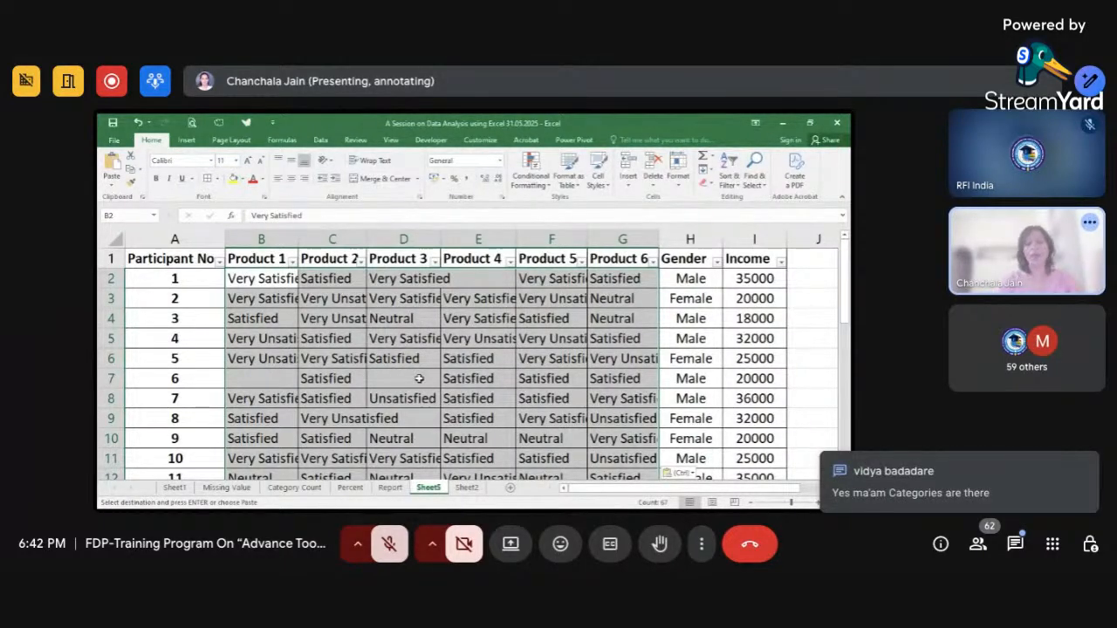
key("alt+Tab")
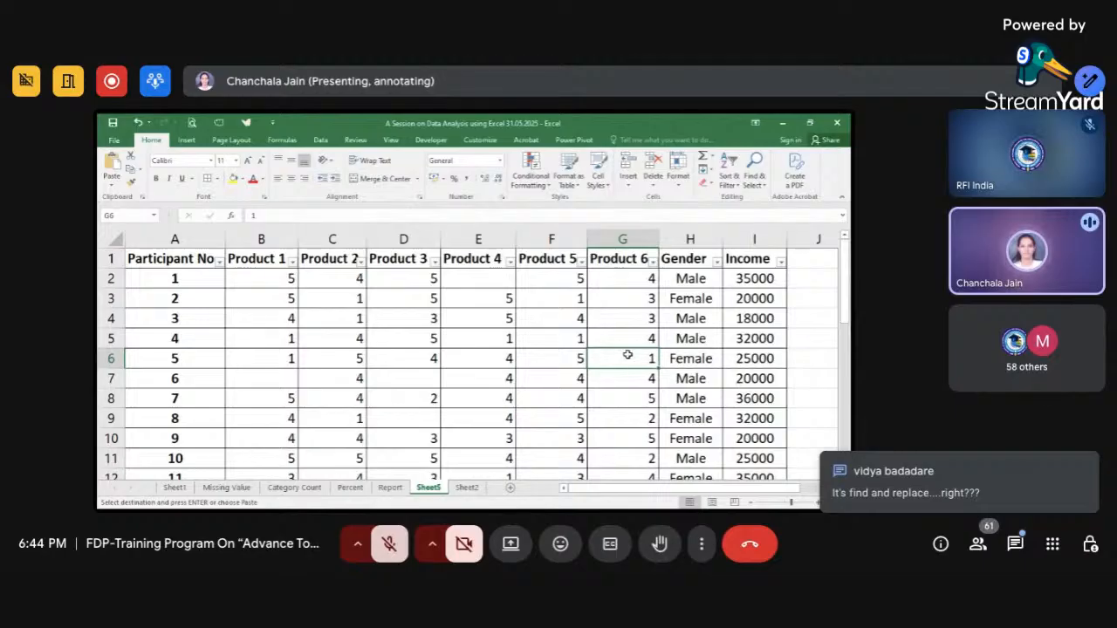
- Review the coded Product 5 and Product 6 scores alongside the Gender and Income columns on Sheet5
left_click(581, 358)
scroll(582, 360, "right", 2)
scroll(583, 359, "left", 2)
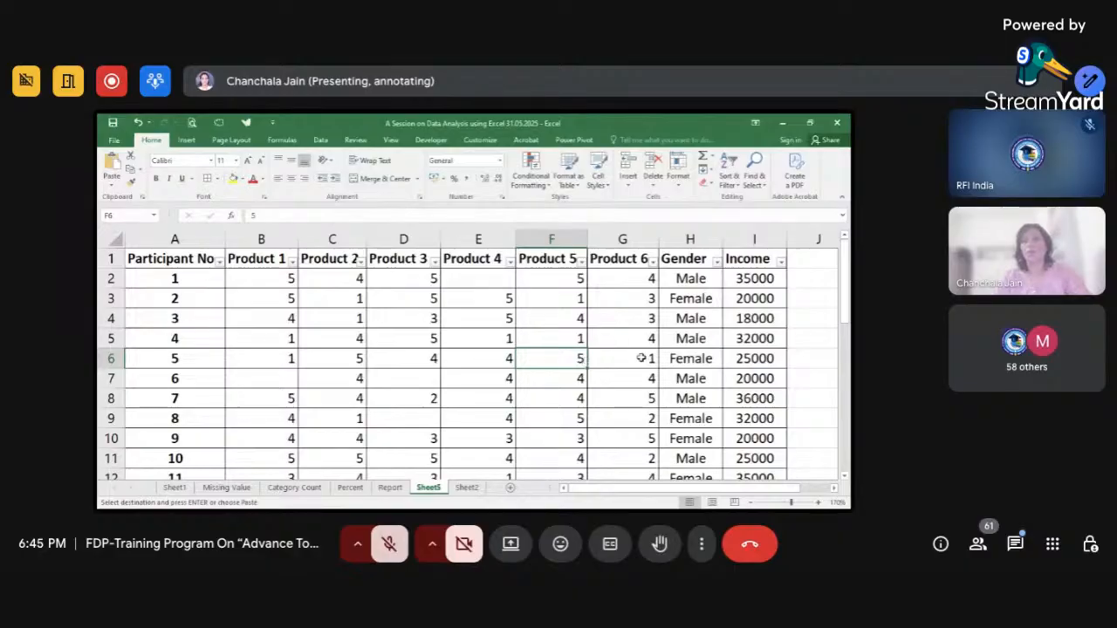
left_click(753, 352)
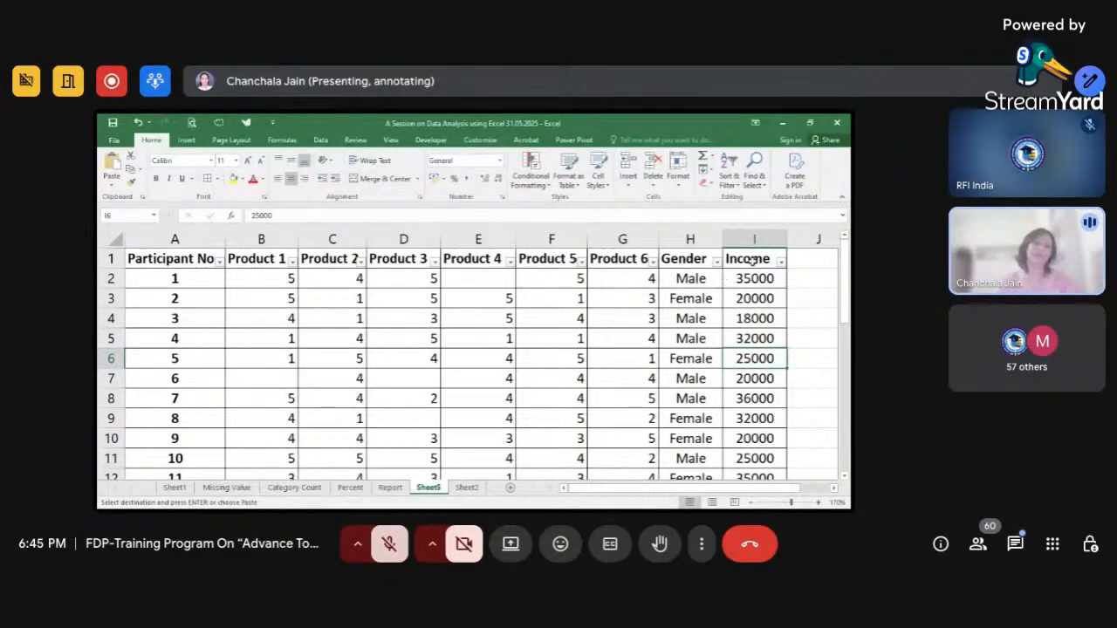
- Enter the heading "Descriptive statistics: Summarizing" in K2, beside the coded data on Sheet5
left_click(752, 312)
scroll(751, 312, "right", 3)
scroll(751, 312, "right", 1)
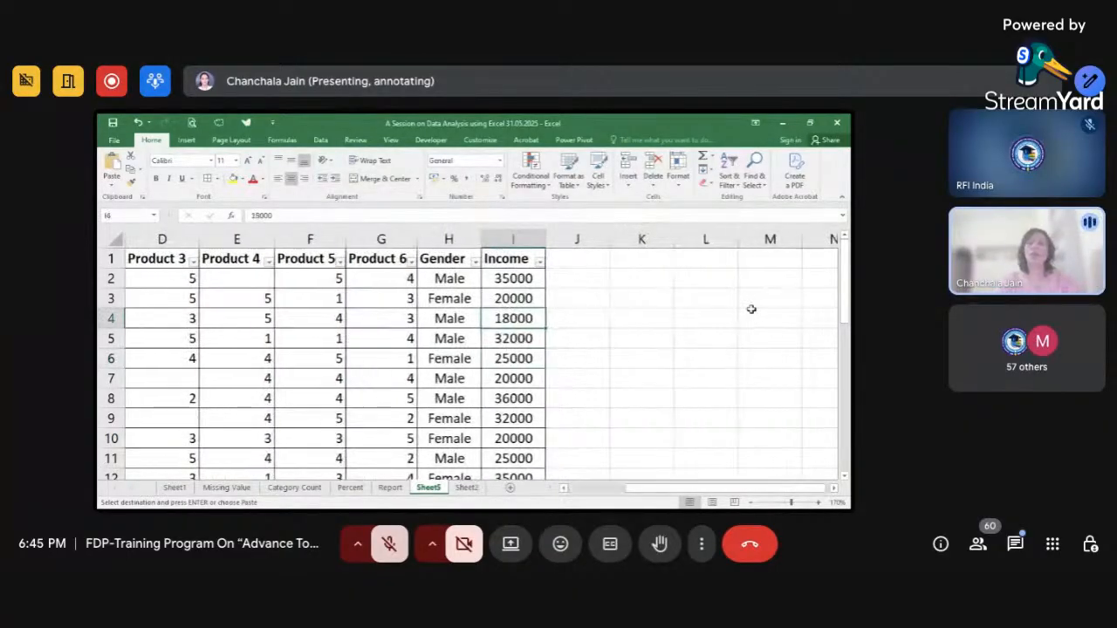
left_click(643, 284)
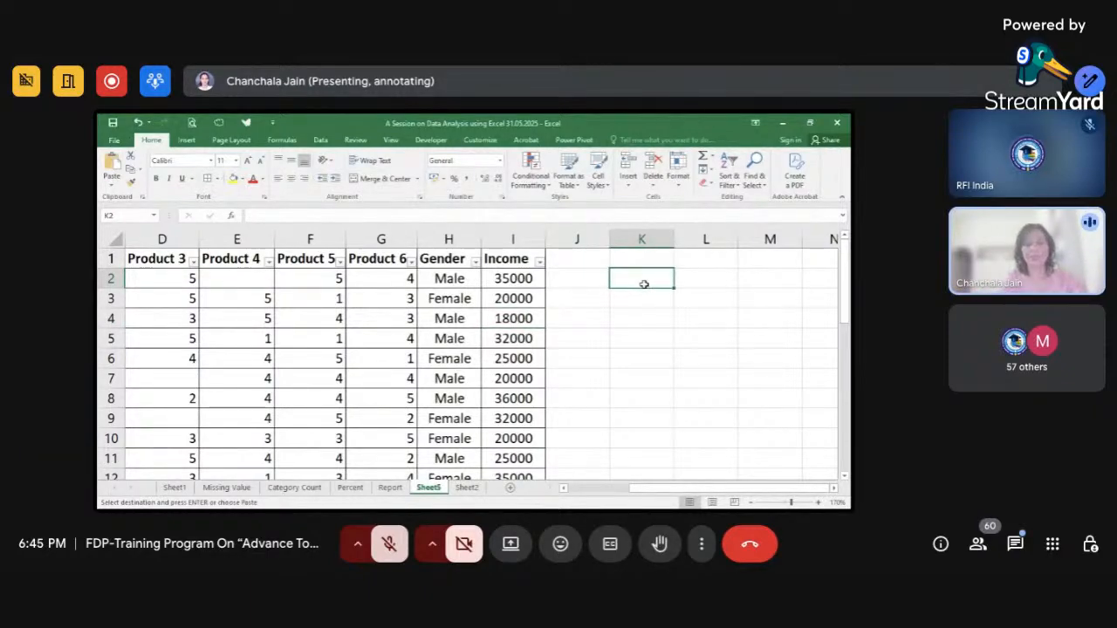
type("Descri")
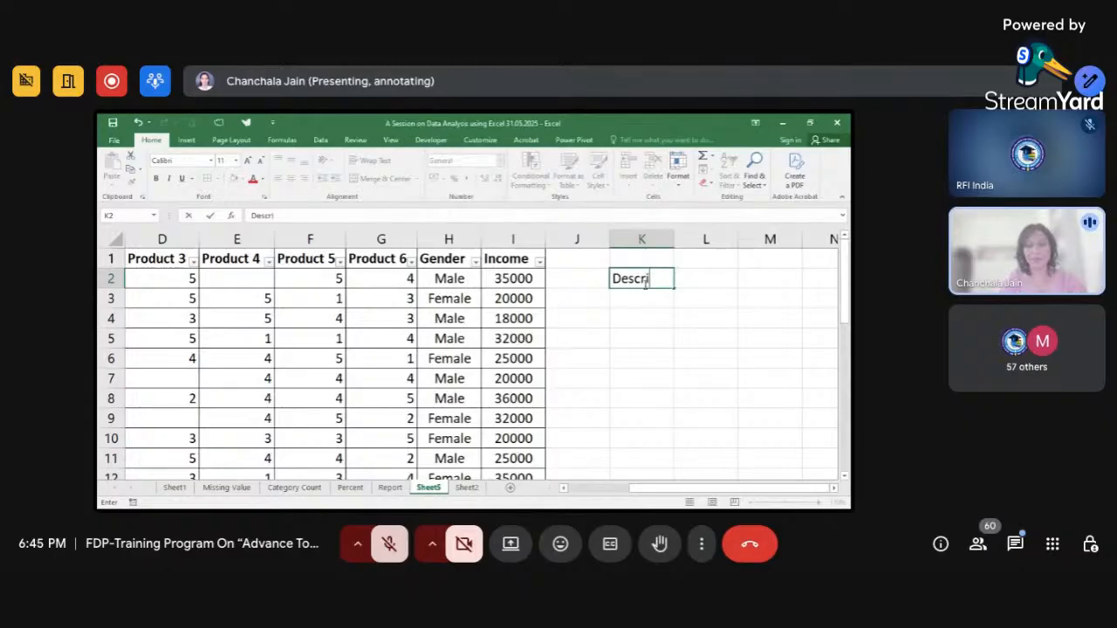
type("ptiee ")
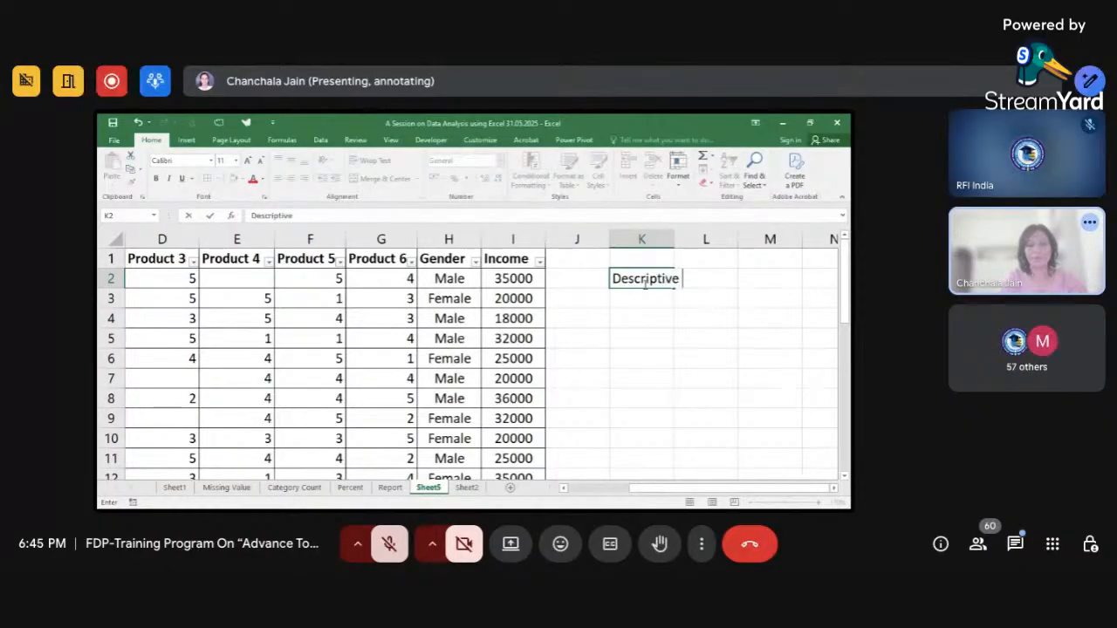
type("stati")
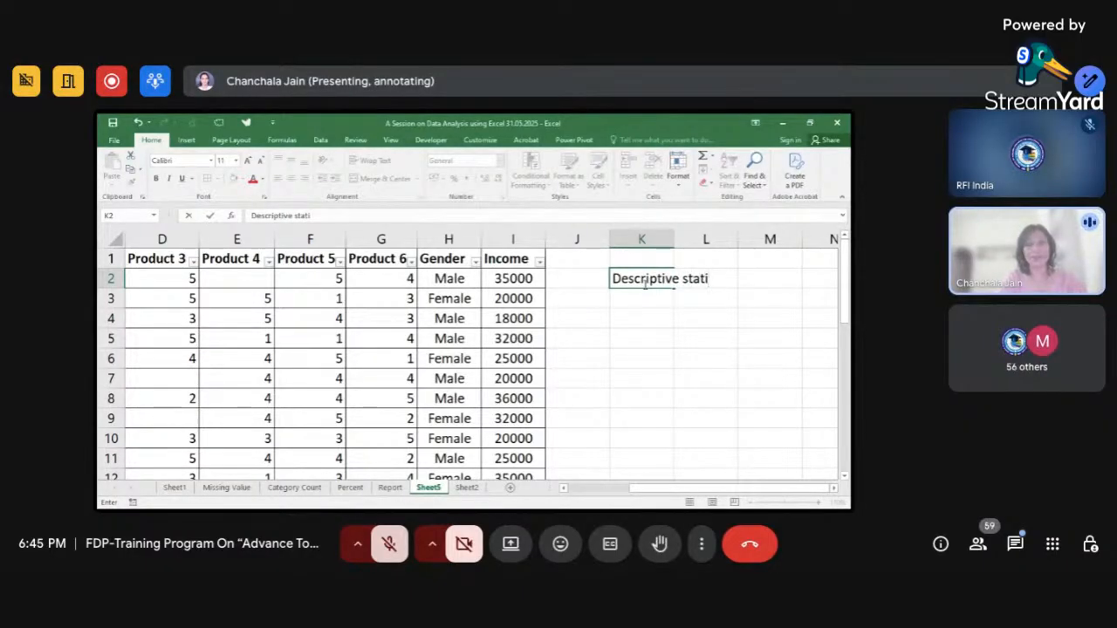
type("stic")
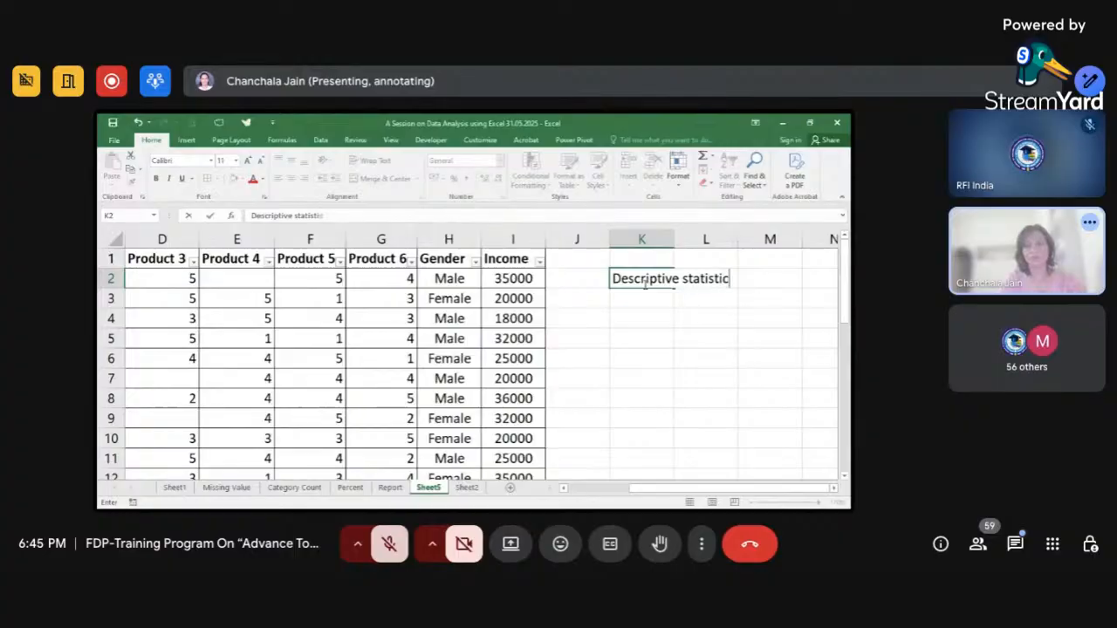
type("s: SU")
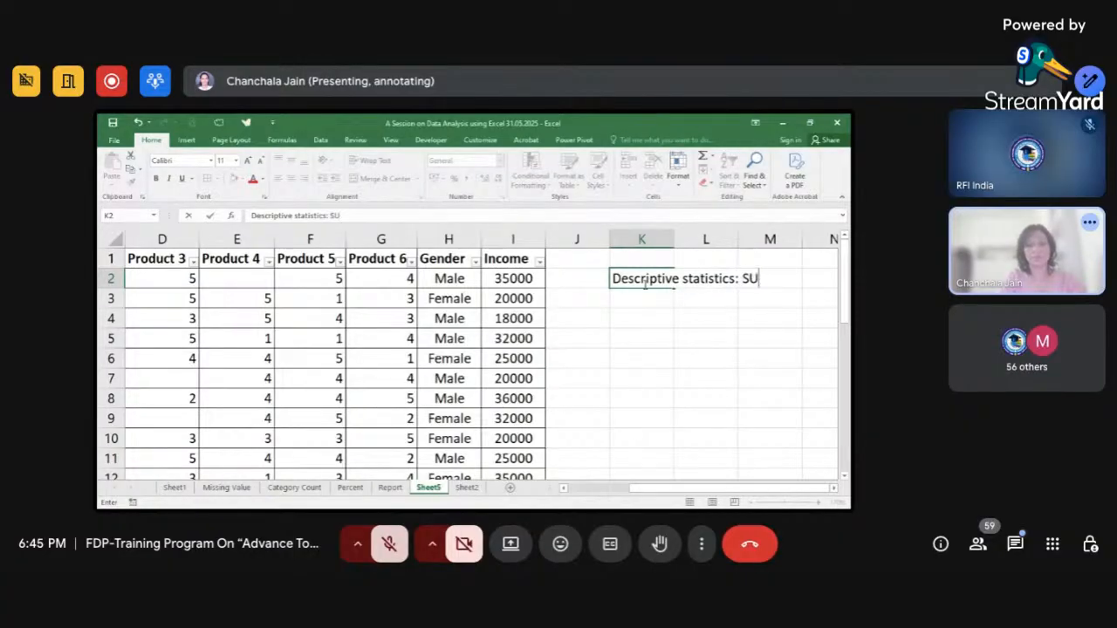
type("mmariz")
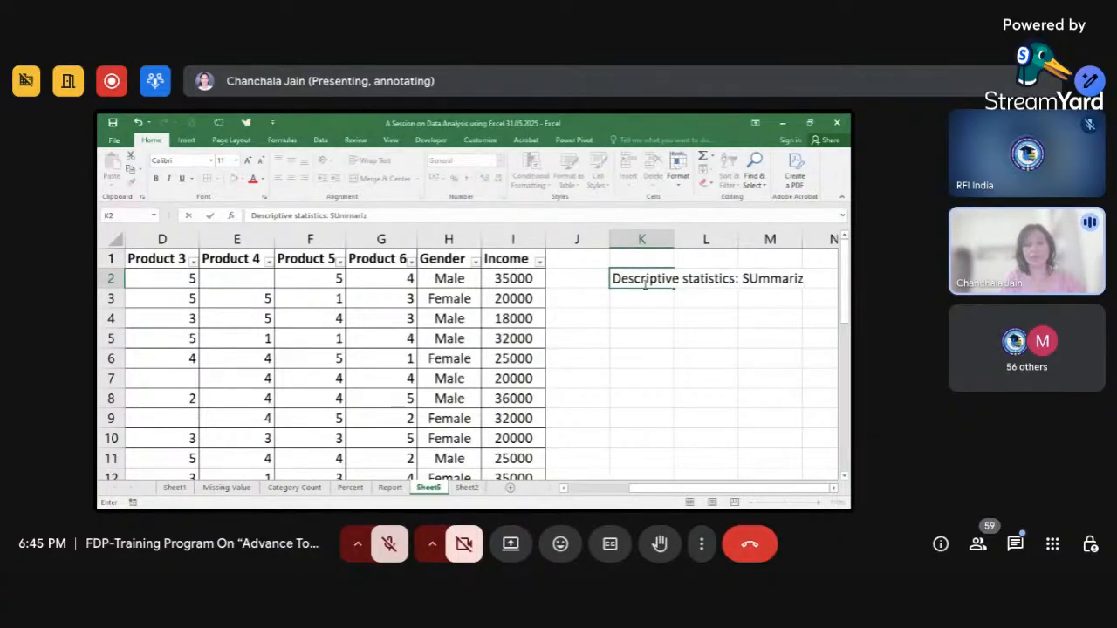
type("ing")
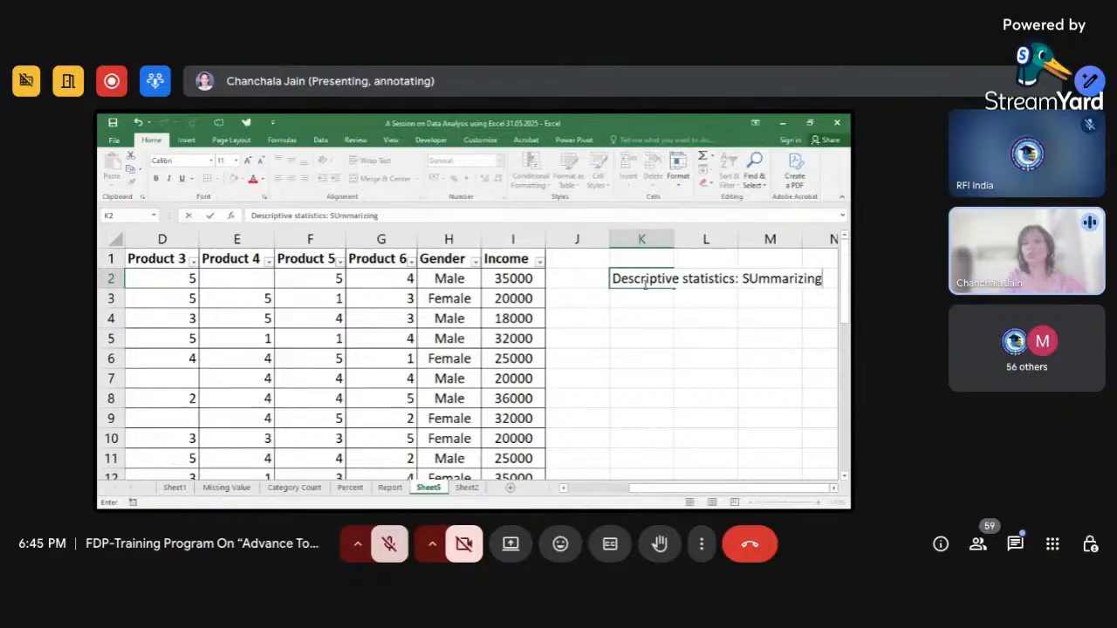
left_click(756, 278)
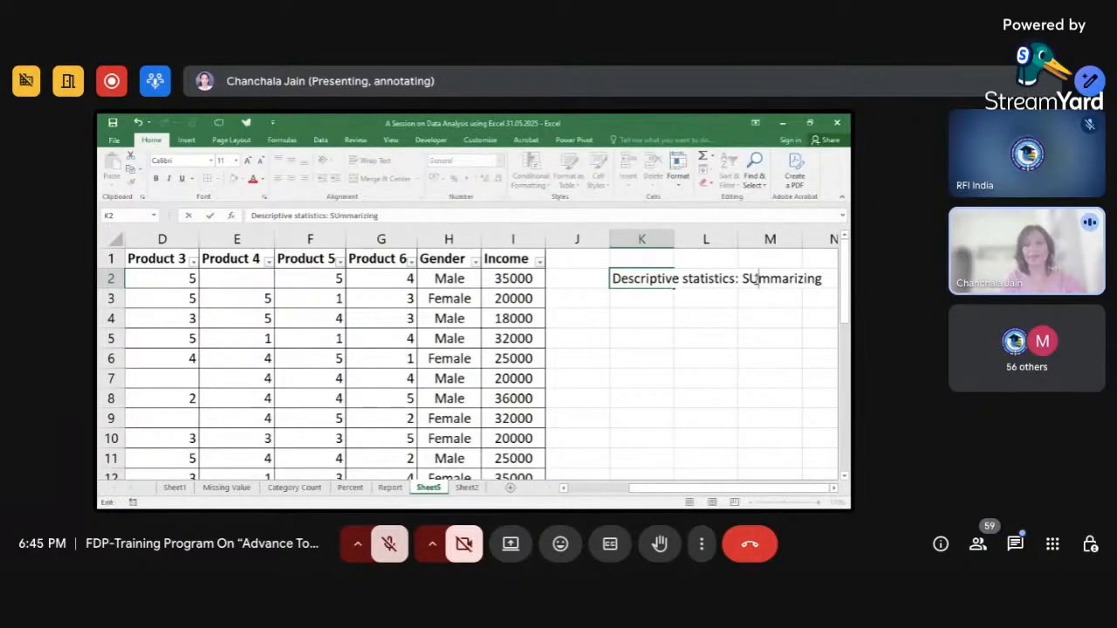
key("BackSpace")
type("u")
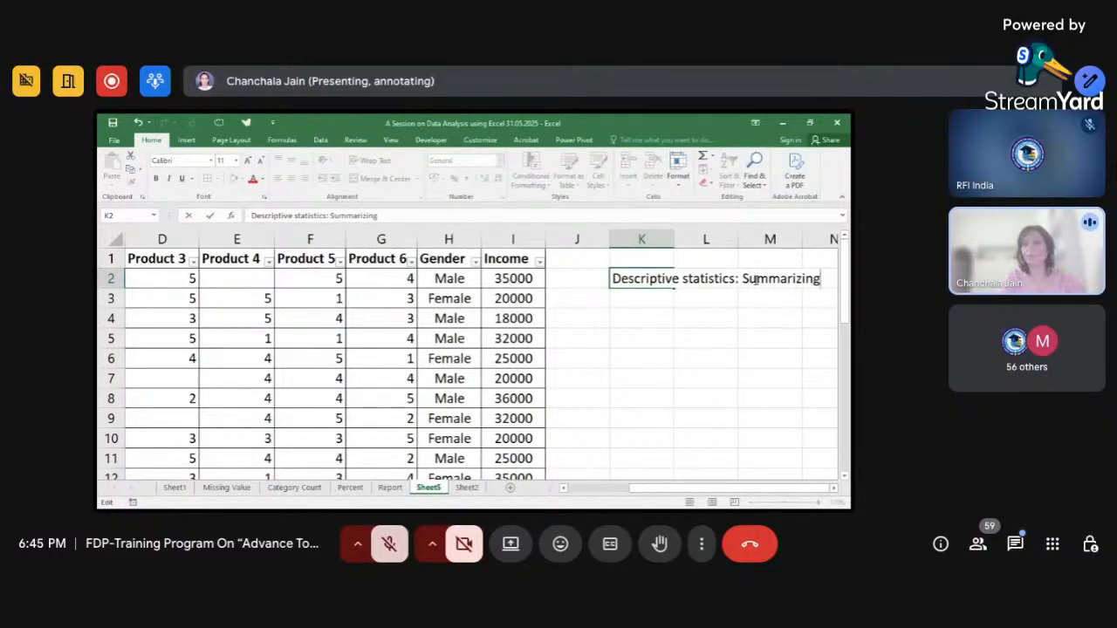
- List the labels Mean, Median and Mode in K3:K5 under the descriptive statistics heading
left_click(650, 300)
scroll(650, 300, "right", 2)
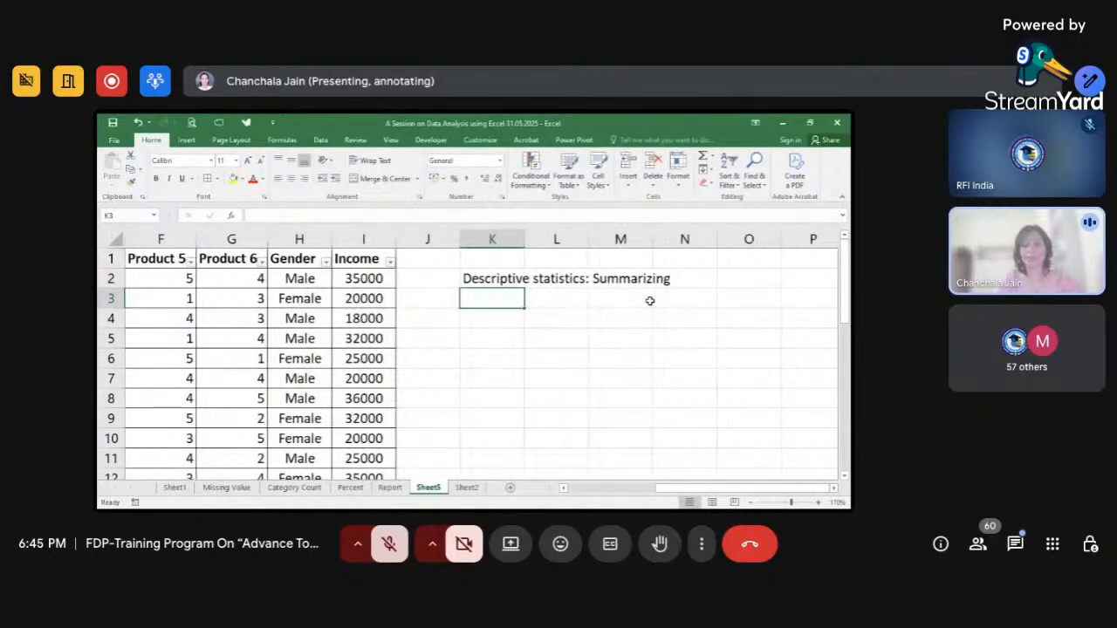
type("Mean")
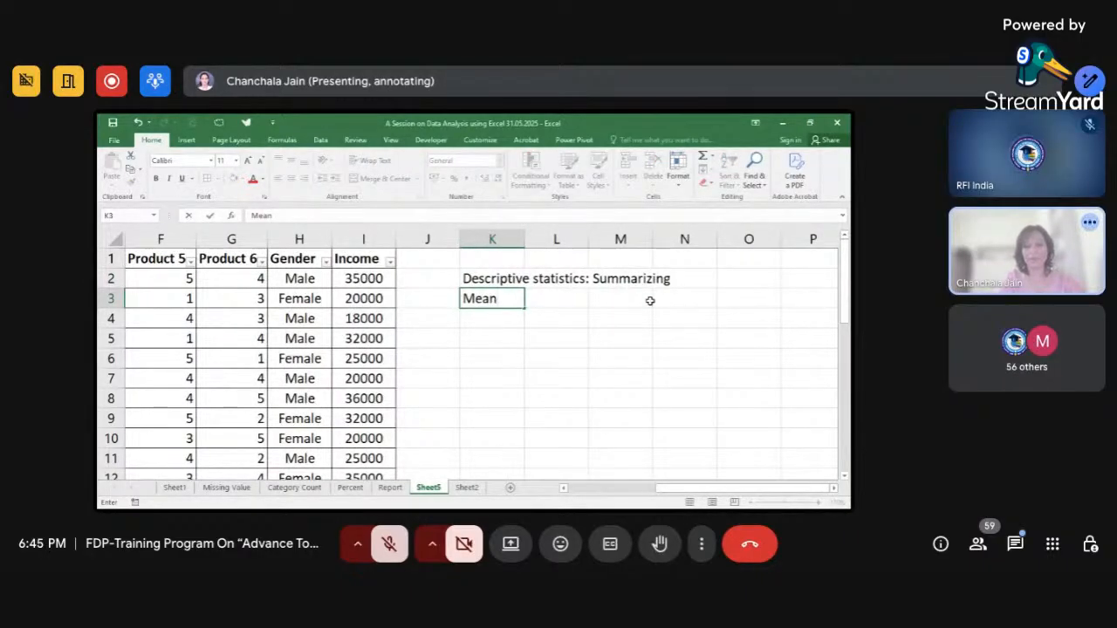
key("Return")
type("Median")
key("Return")
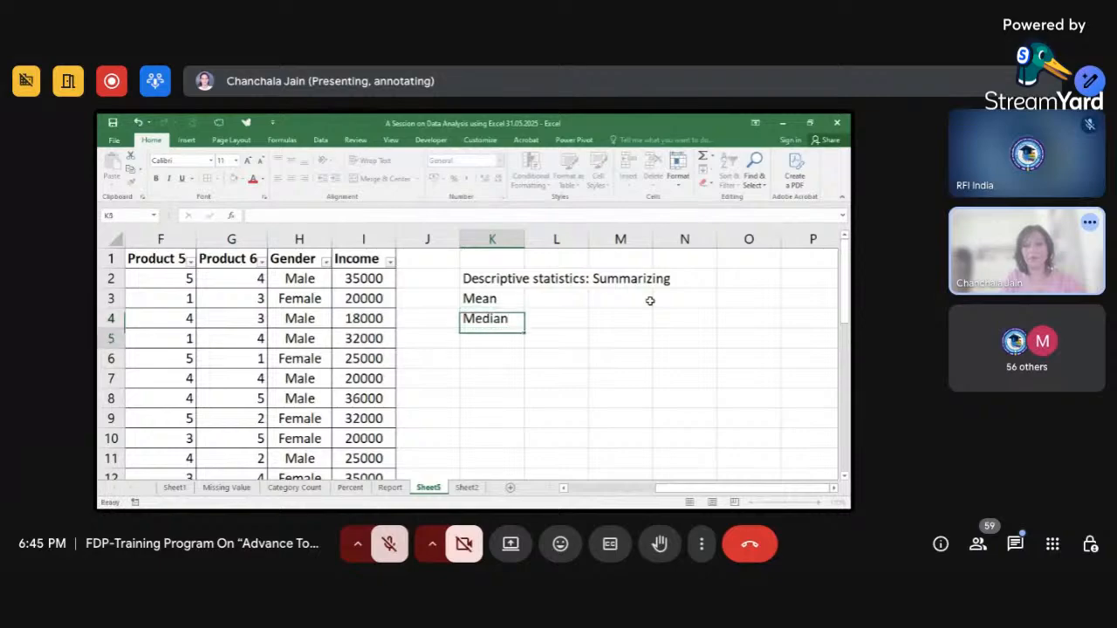
type("Mode")
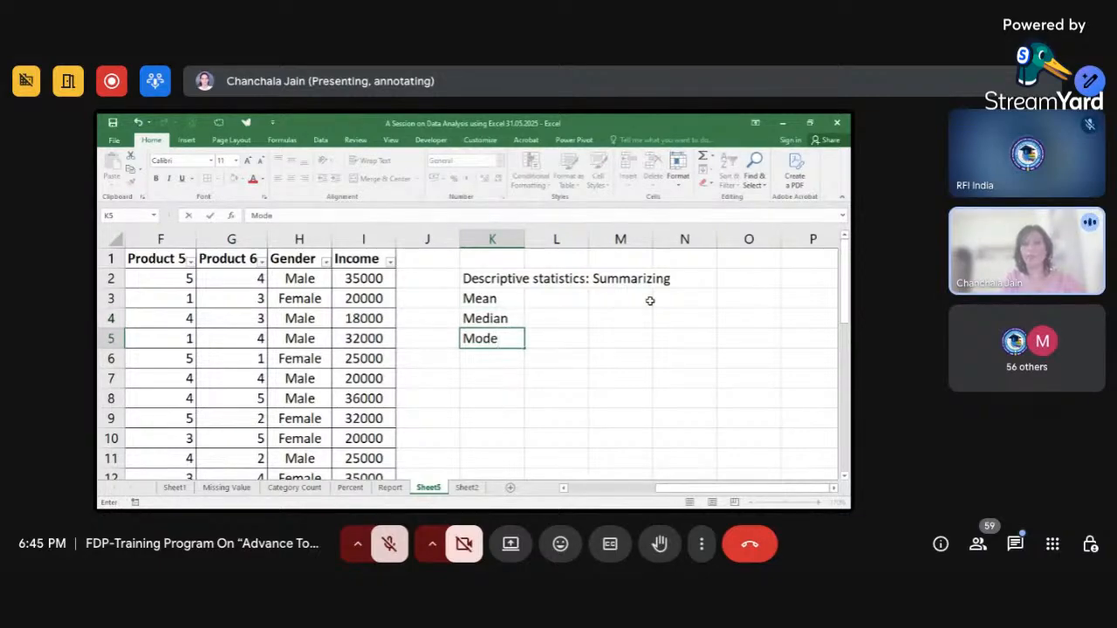
key("Return")
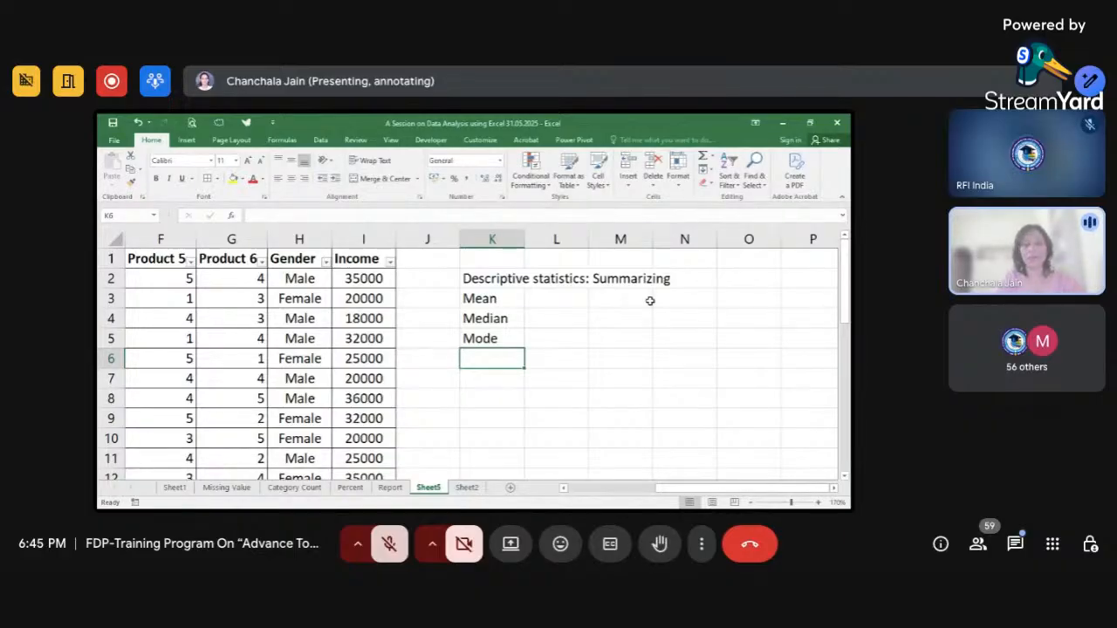
- Add the labels SD, Var and Sum in K6:K8 of the statistics list
type("SD")
key("Return")
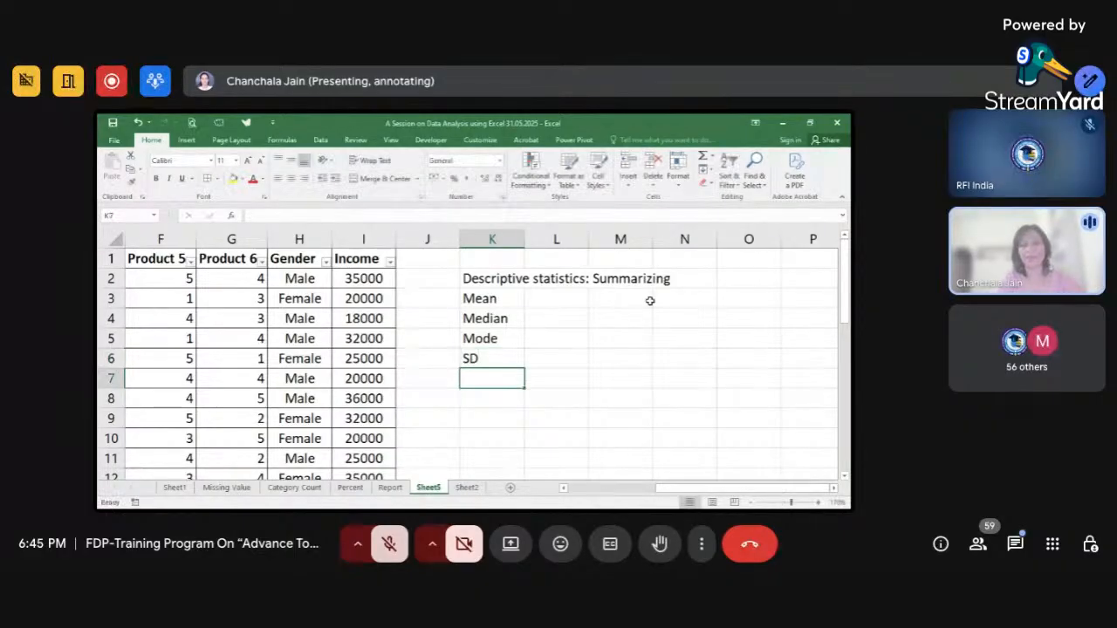
type("Var")
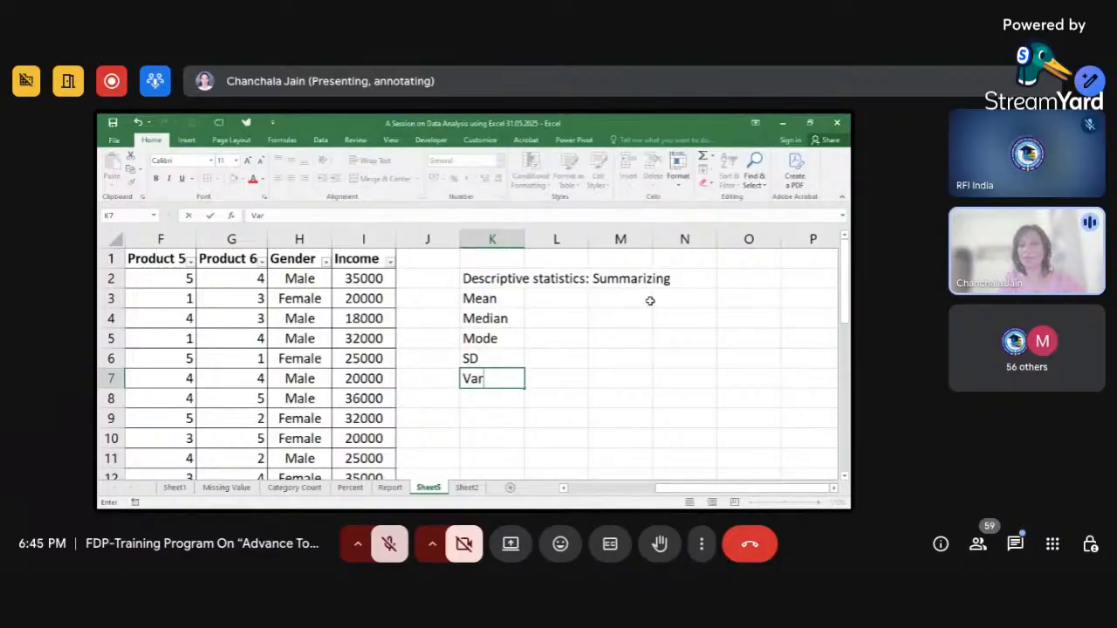
key("Return")
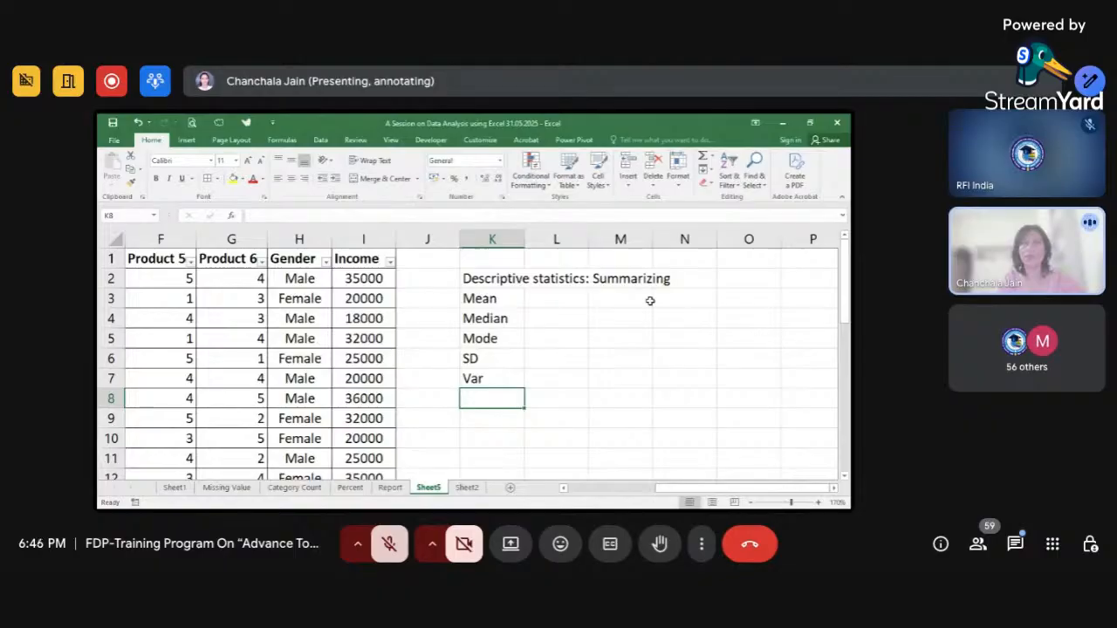
type("SU")
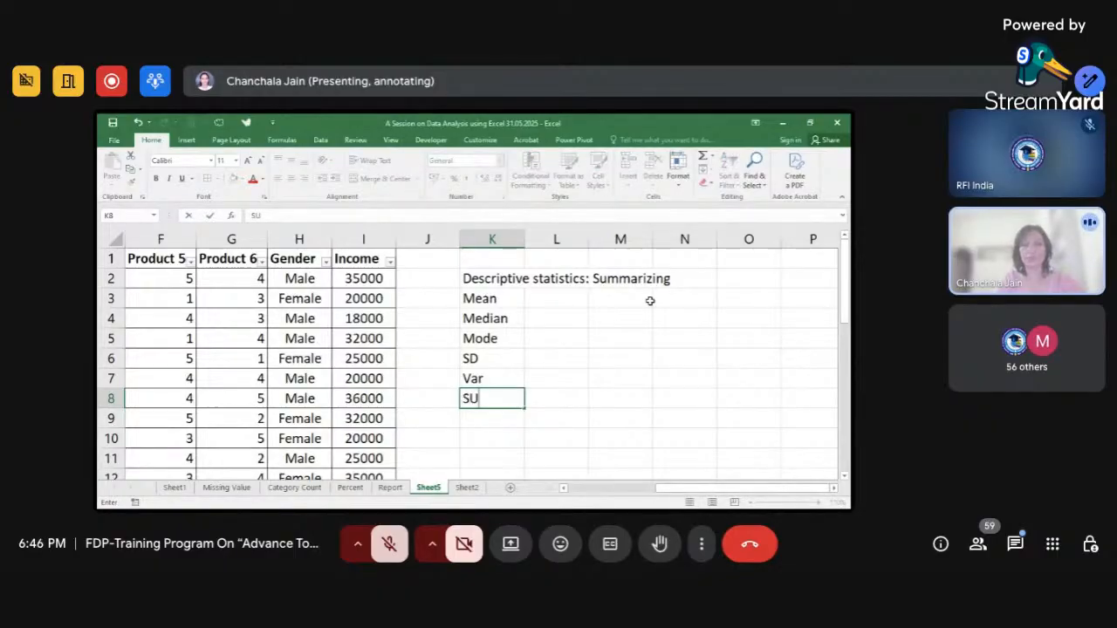
key("BackSpace")
type("um")
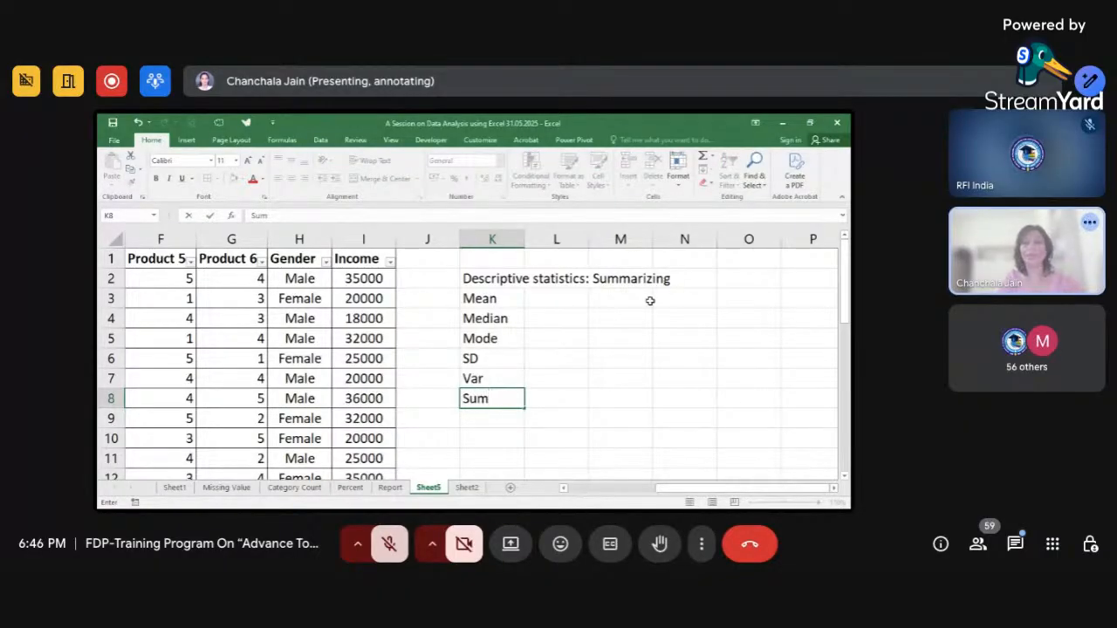
key("Return")
- Add the labels Min and Max in K9:K10 of the statistics list
type("Ra")
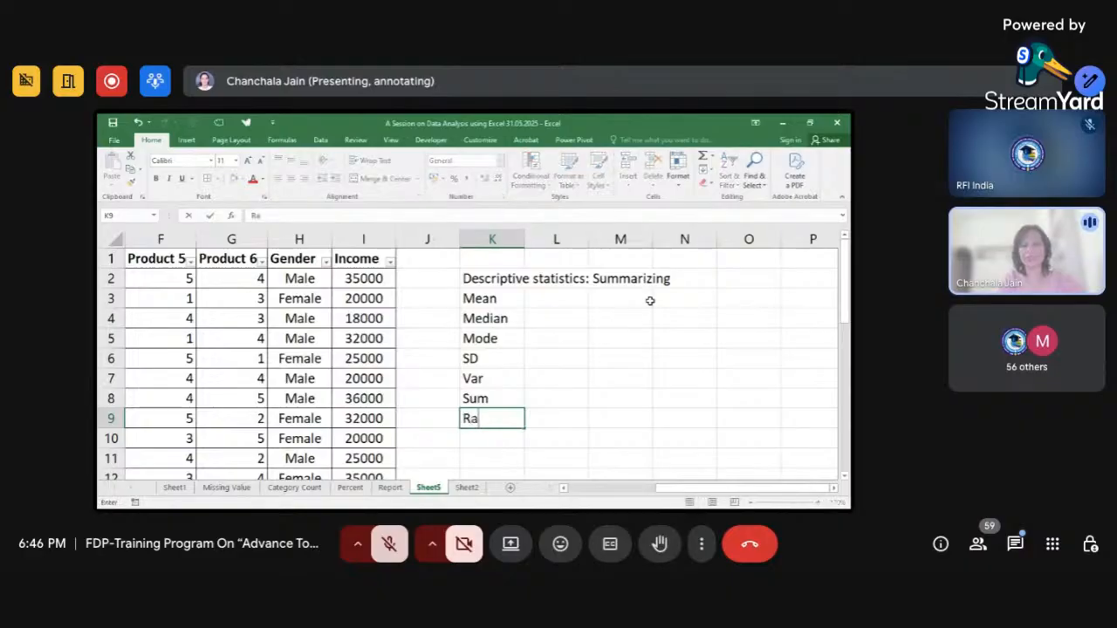
key("BackSpace")
key("BackSpace")
type("Min")
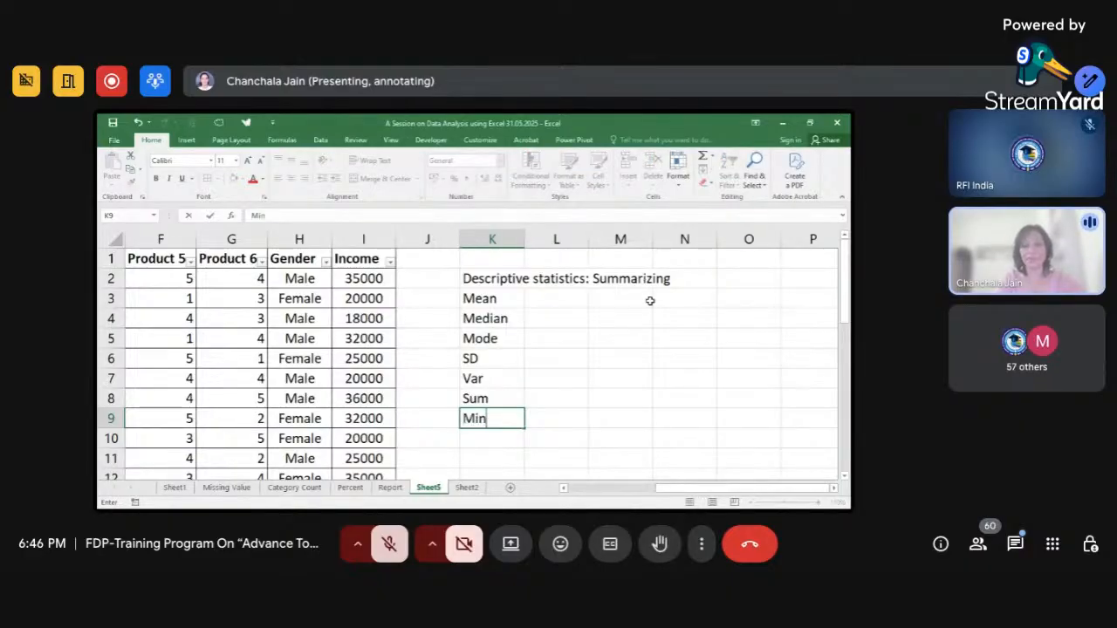
key("Return")
type("Max")
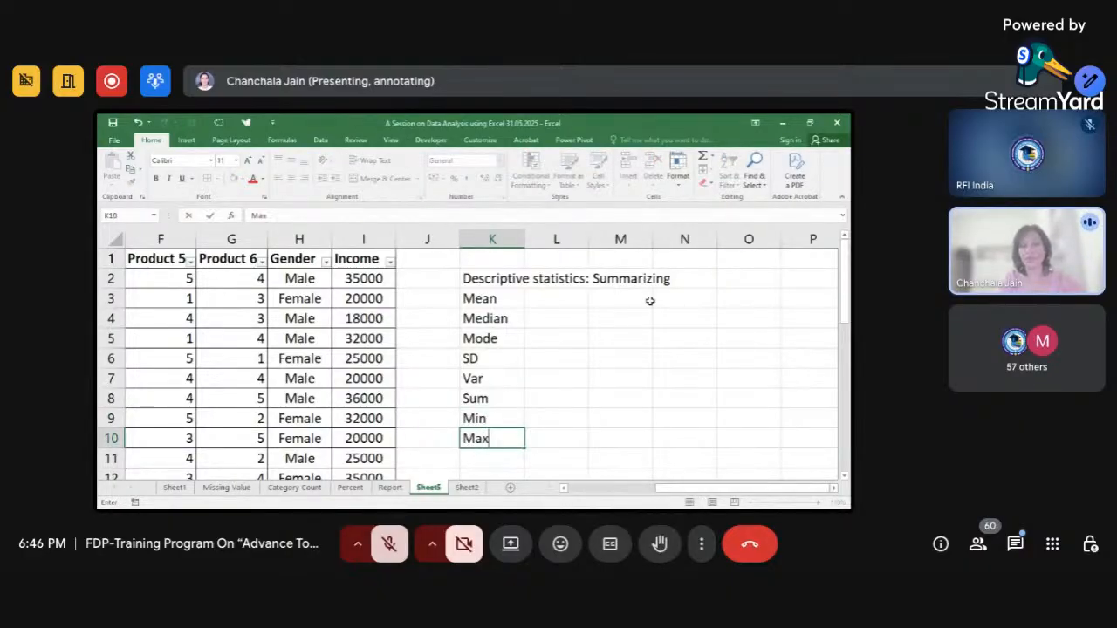
key("Tab")
key("Left")
key("Down")
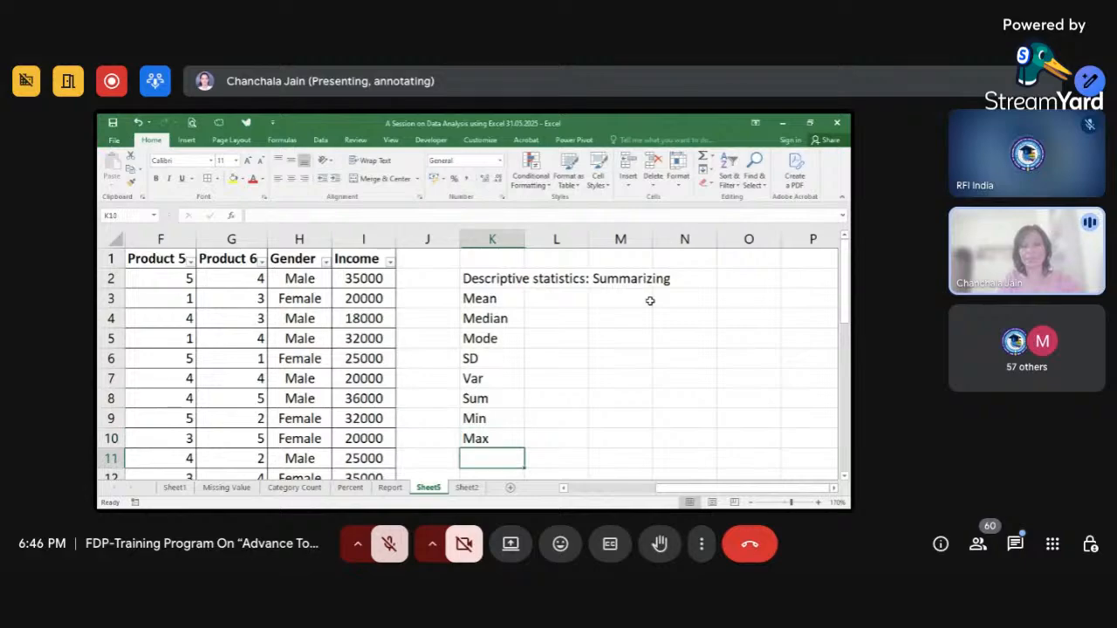
- Add the label Range in K11, below Max in the statistics list
type("Rabge")
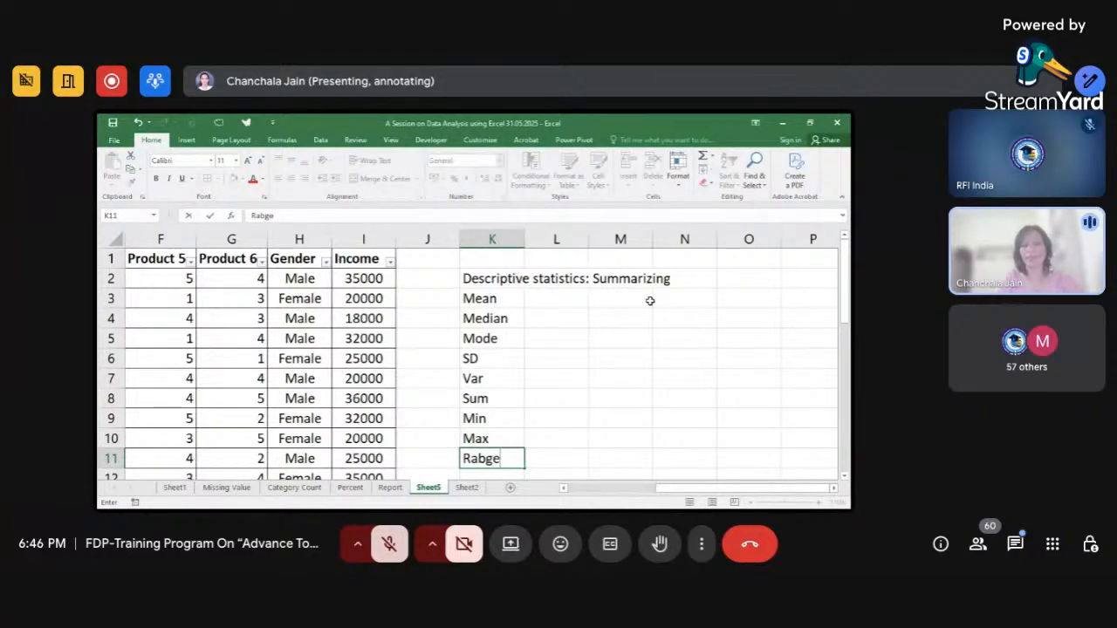
key("BackSpace")
key("BackSpace")
key("BackSpace")
type("ne")
key("BackSpace")
type("ge")
key("Return")
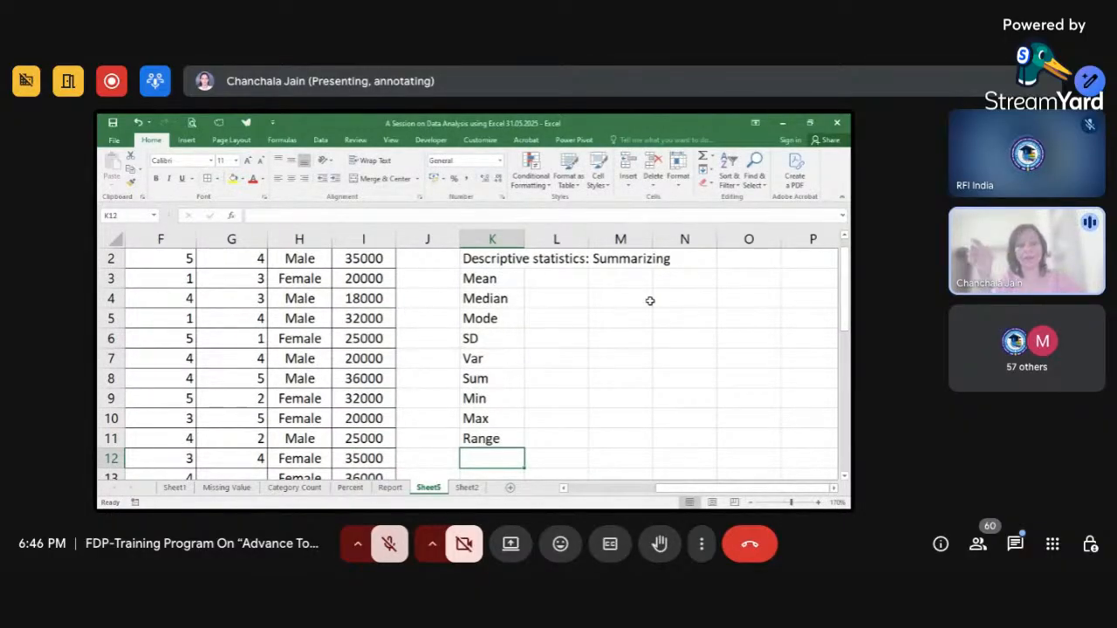
- Complete the statistics list with the labels Skewness in K12 and Kurtosis in K13
type("S,")
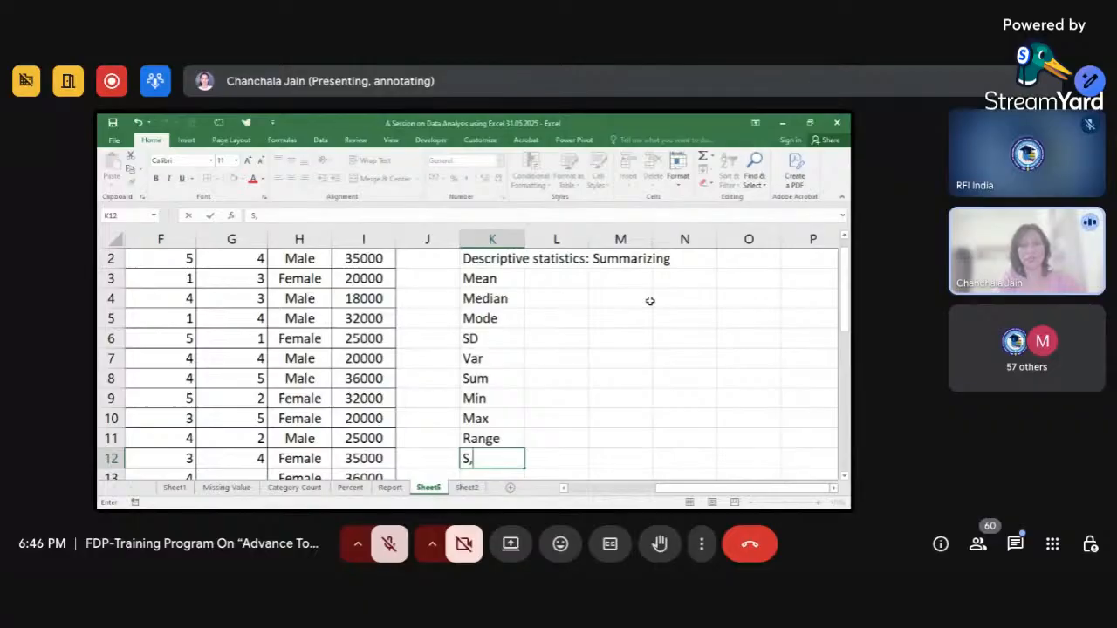
type("k")
key("BackSpace")
key("BackSpace")
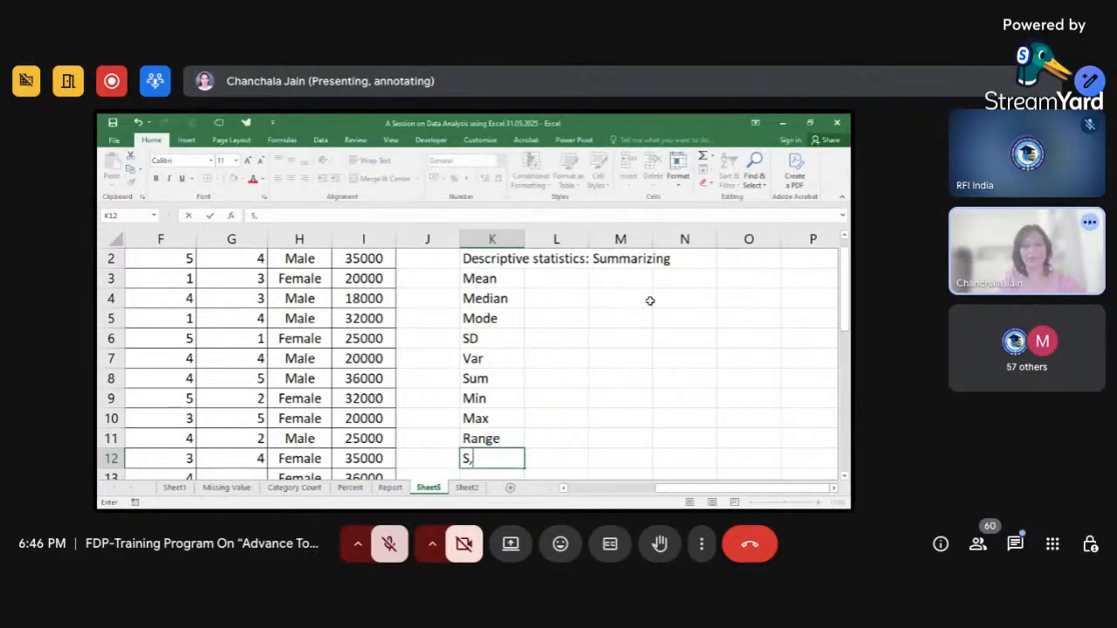
type("kewne")
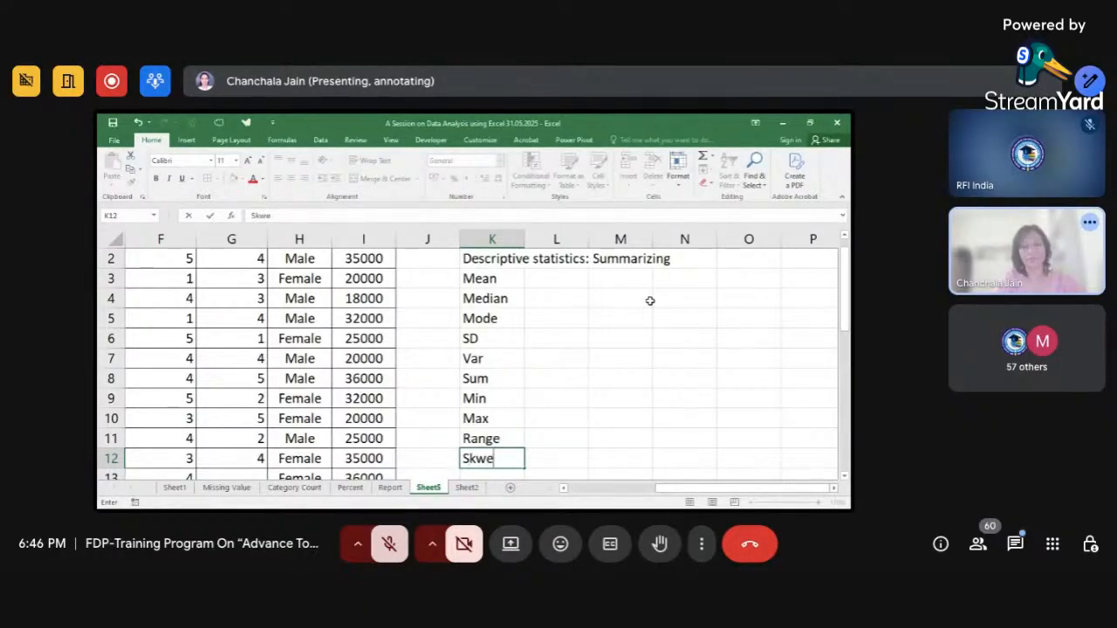
key("BackSpace")
key("BackSpace")
type("ewness")
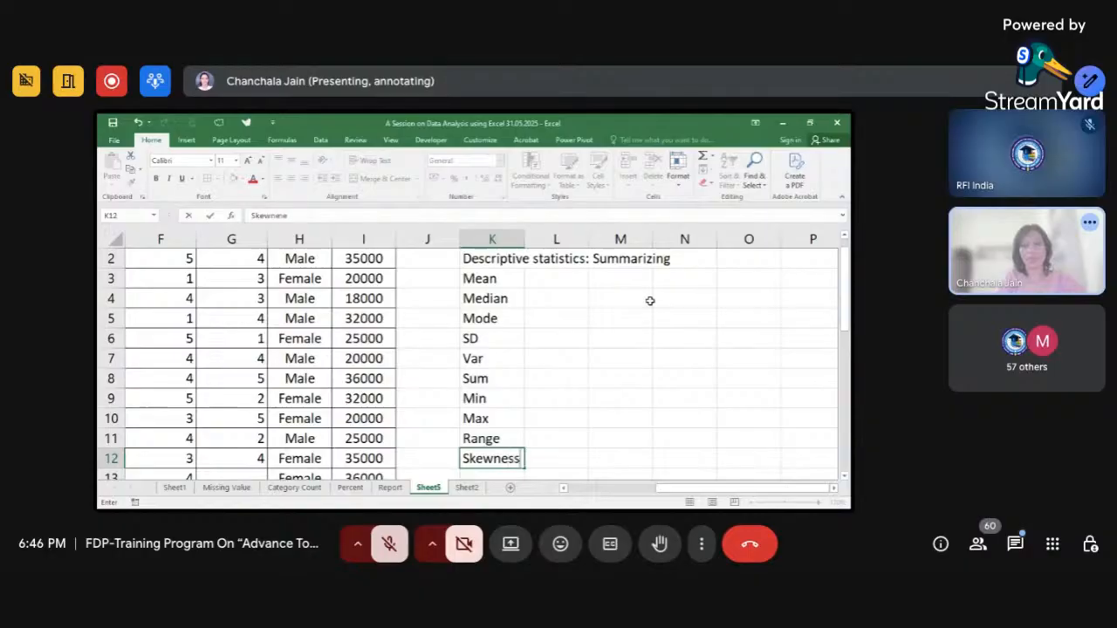
key("Return")
type("Kurtosis")
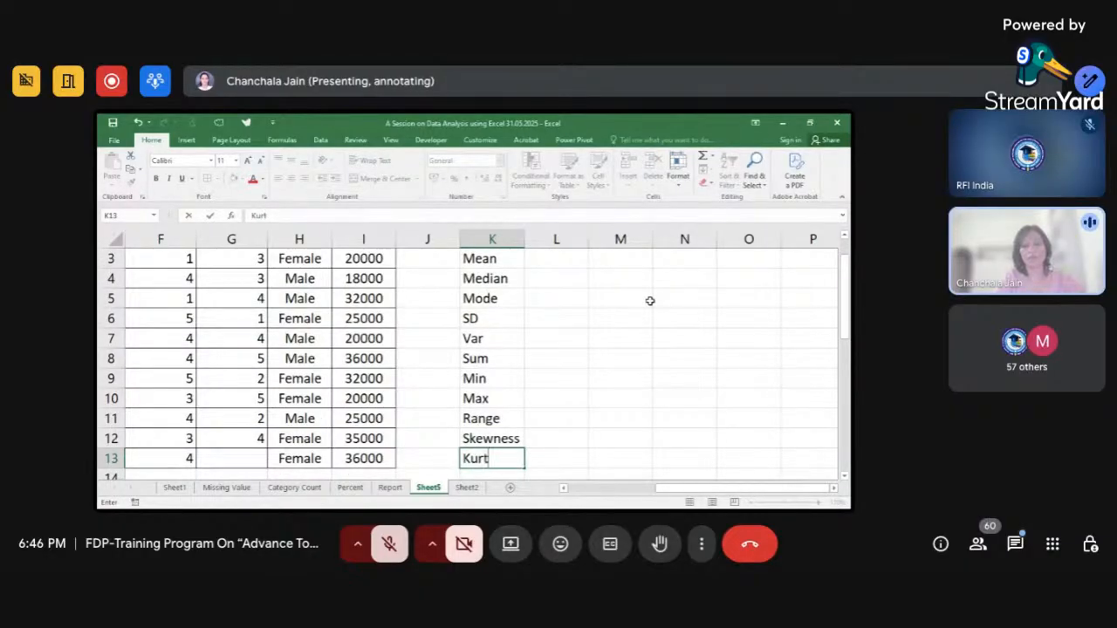
left_click(567, 380)
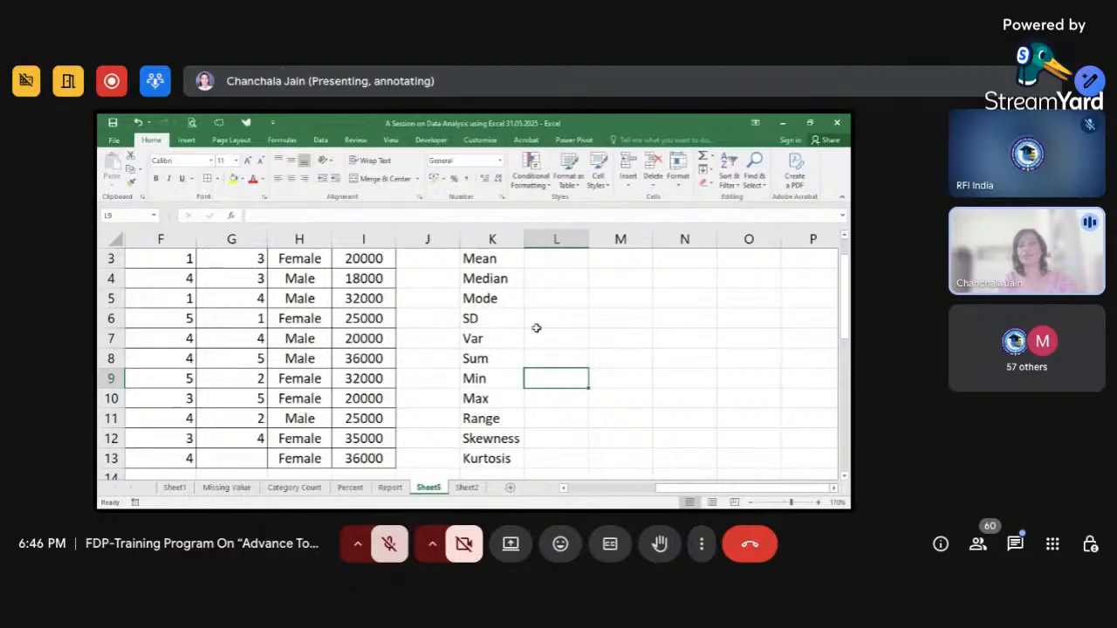
scroll(522, 318, "up", 1)
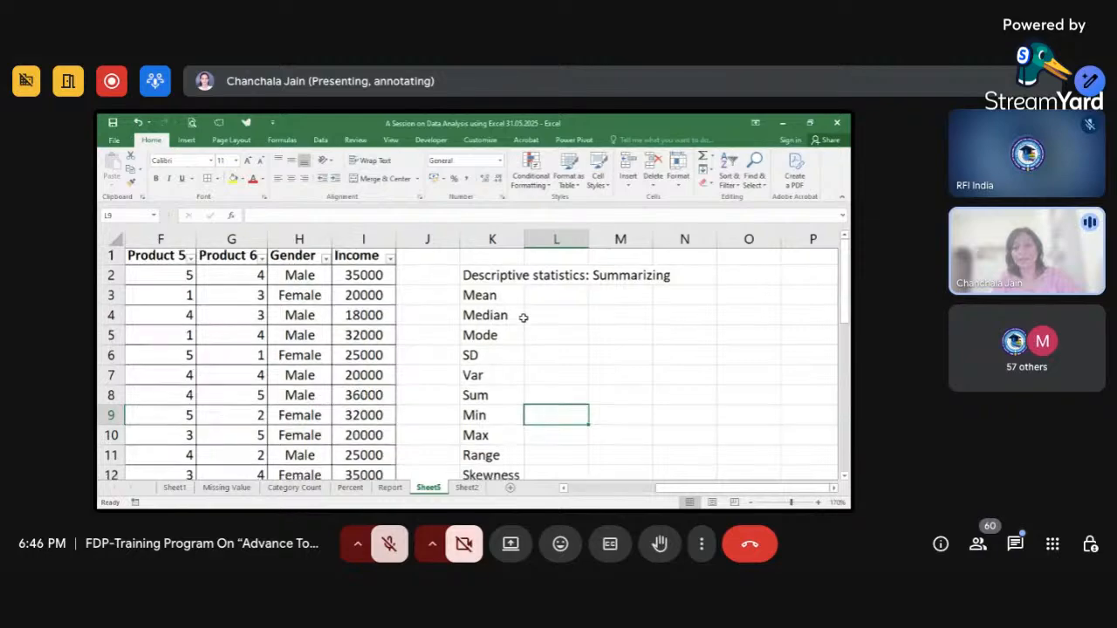
scroll(522, 318, "down", 1)
scroll(523, 319, "up", 1)
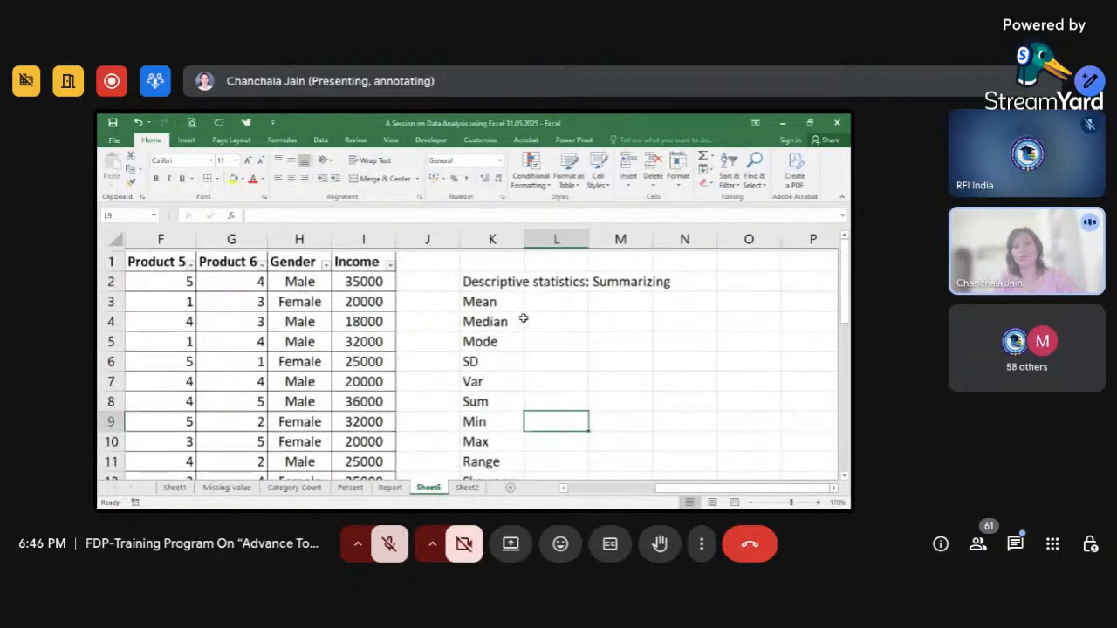
scroll(522, 318, "right", 1)
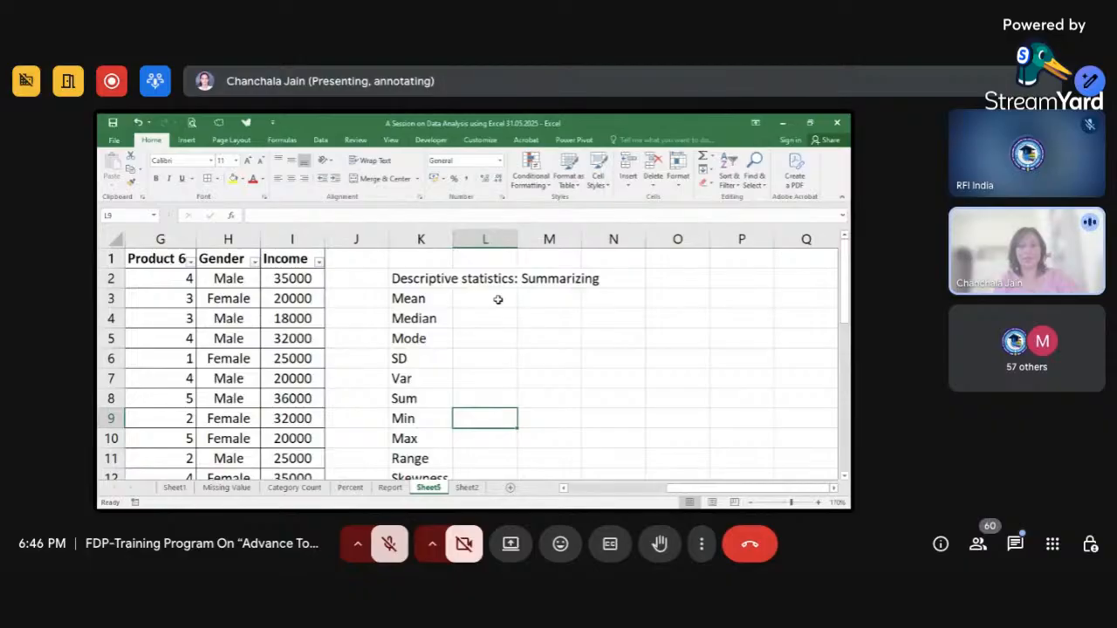
left_click(498, 300)
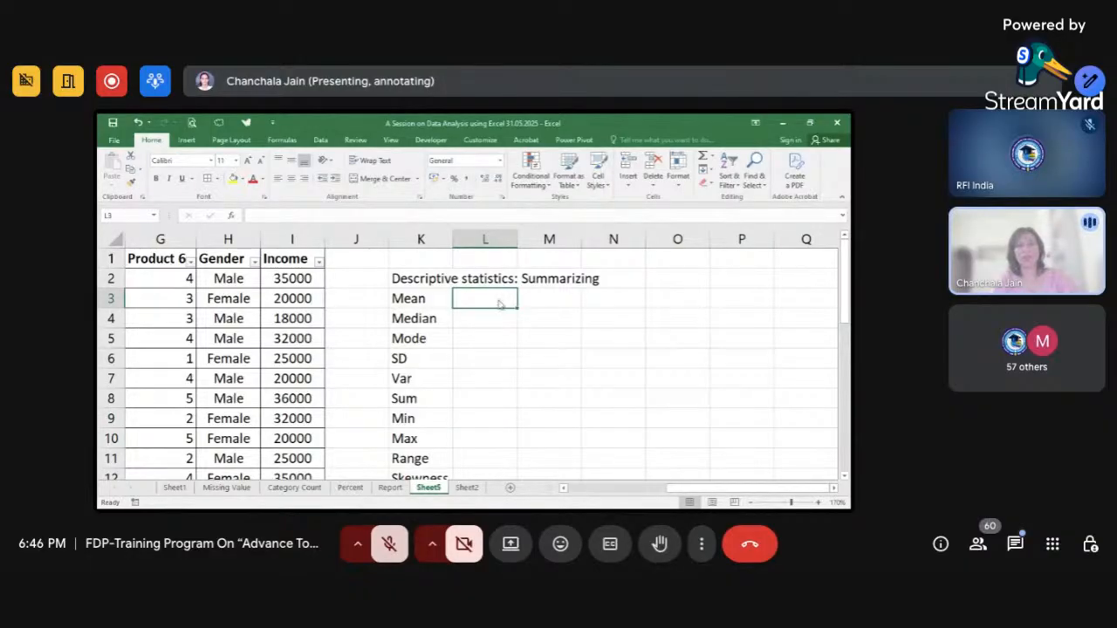
key("alt+Tab")
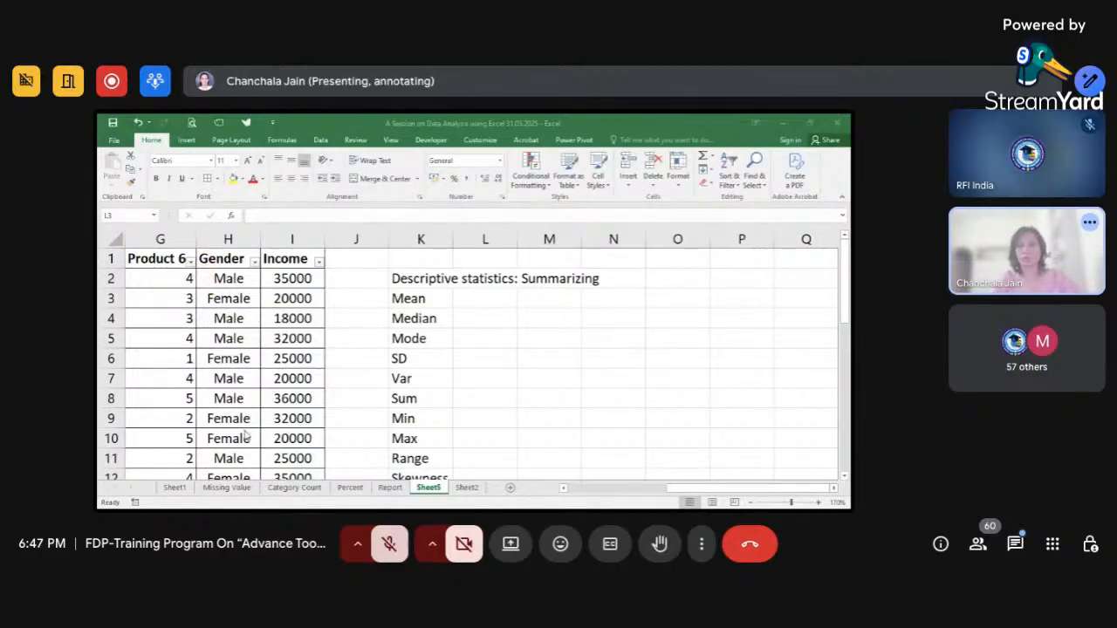
left_click(246, 434)
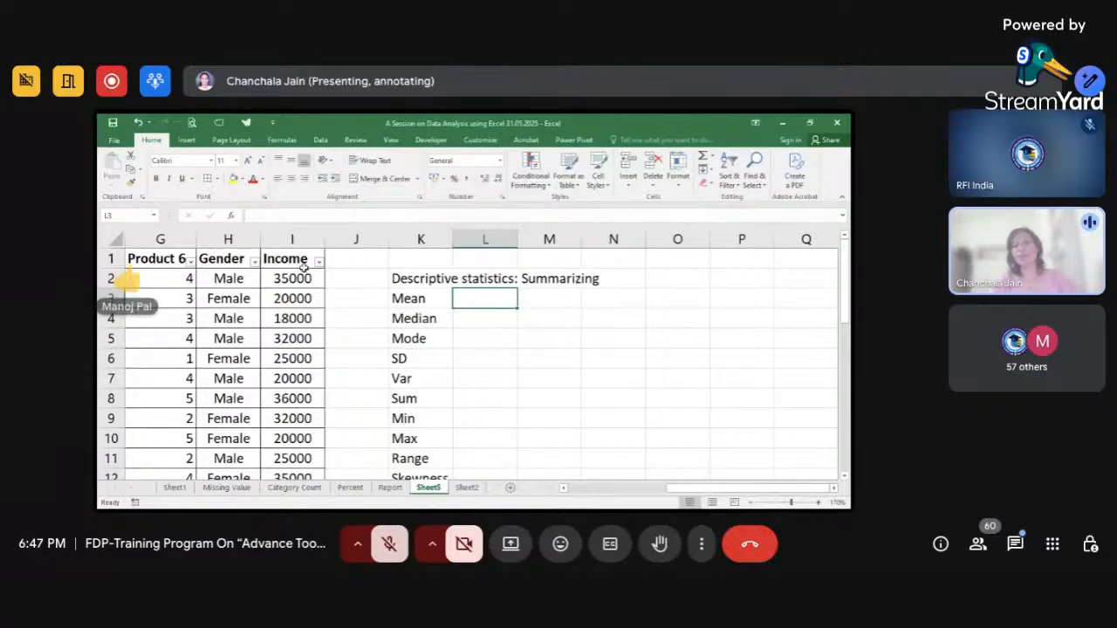
- Calculate the mean of the Income values in L3 with the formula =AVERAGE(I2:I13)
left_click(297, 239)
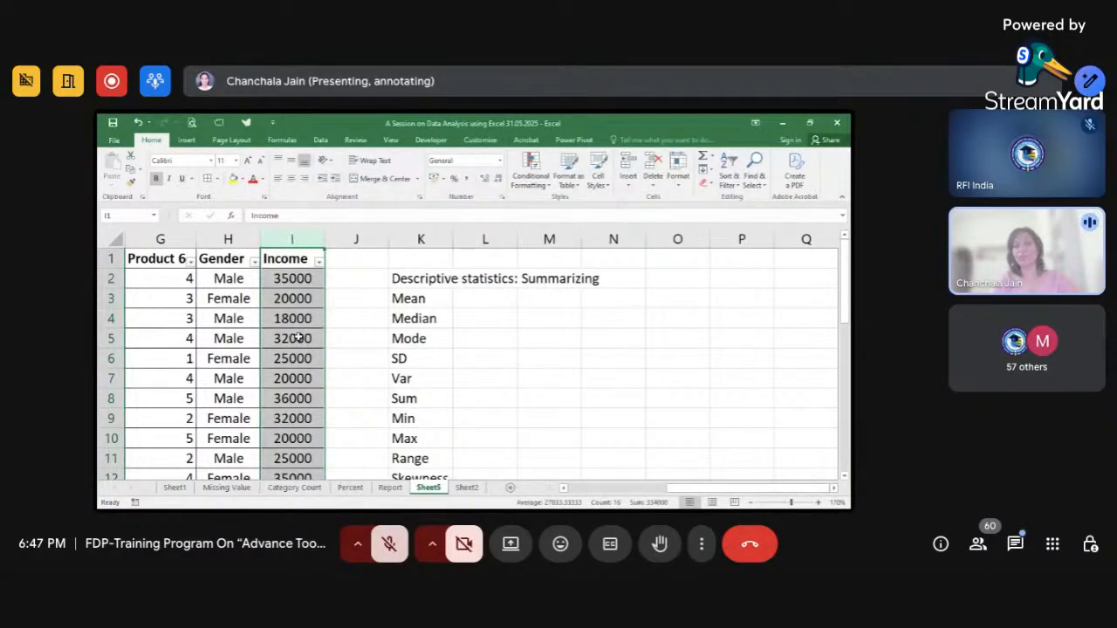
scroll(301, 332, "down", 3)
scroll(301, 332, "up", 3)
left_click(480, 297)
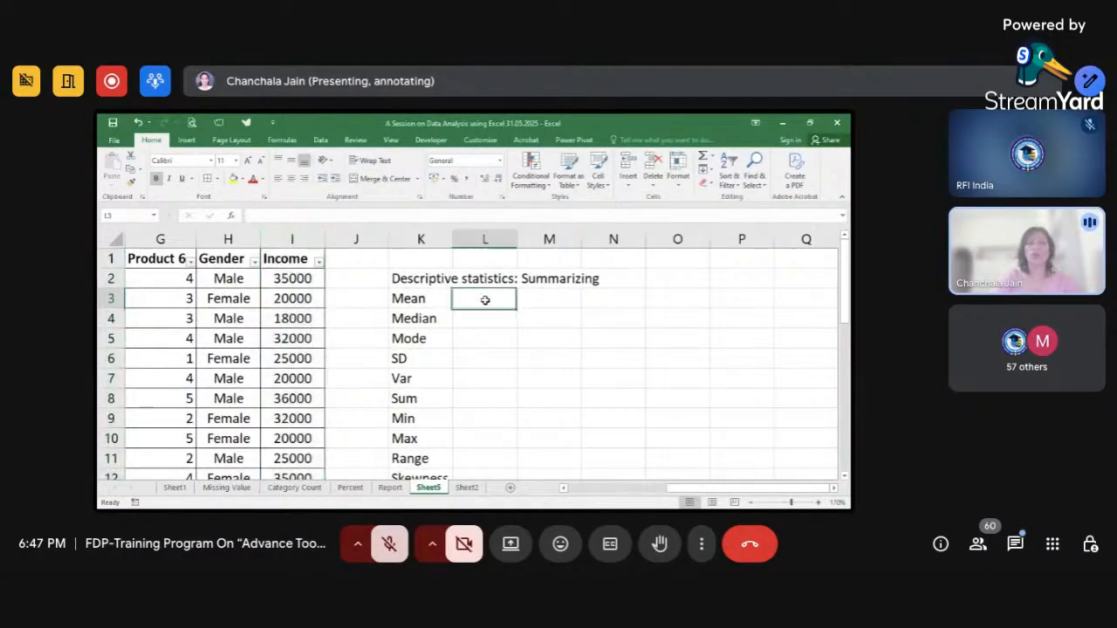
type("=ave")
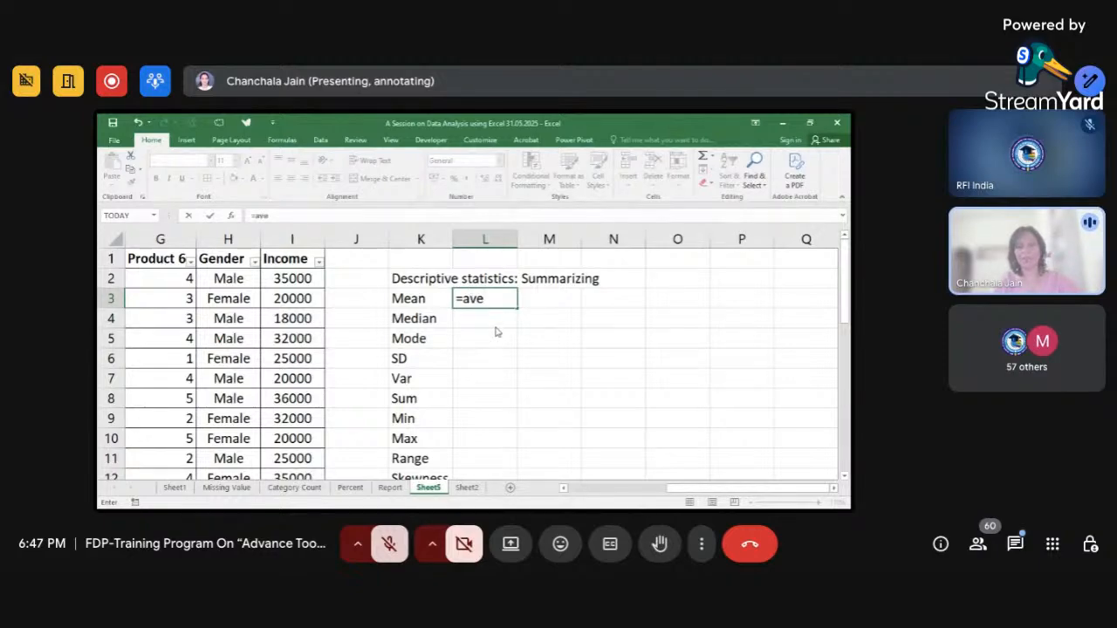
key("Tab")
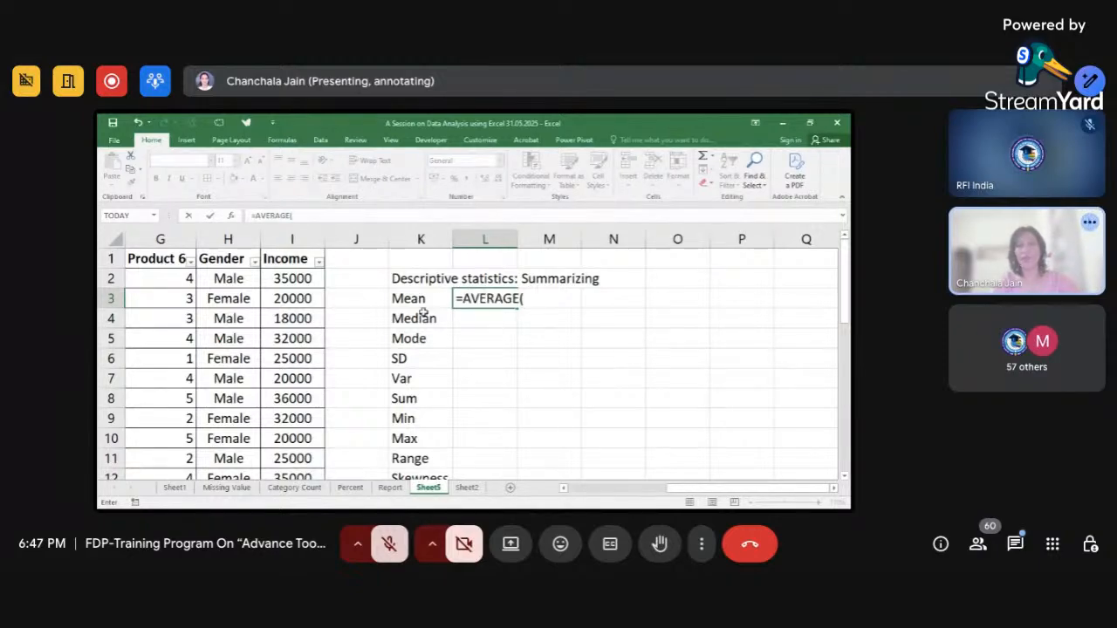
left_click(299, 278)
left_click_drag(300, 278, 284, 420)
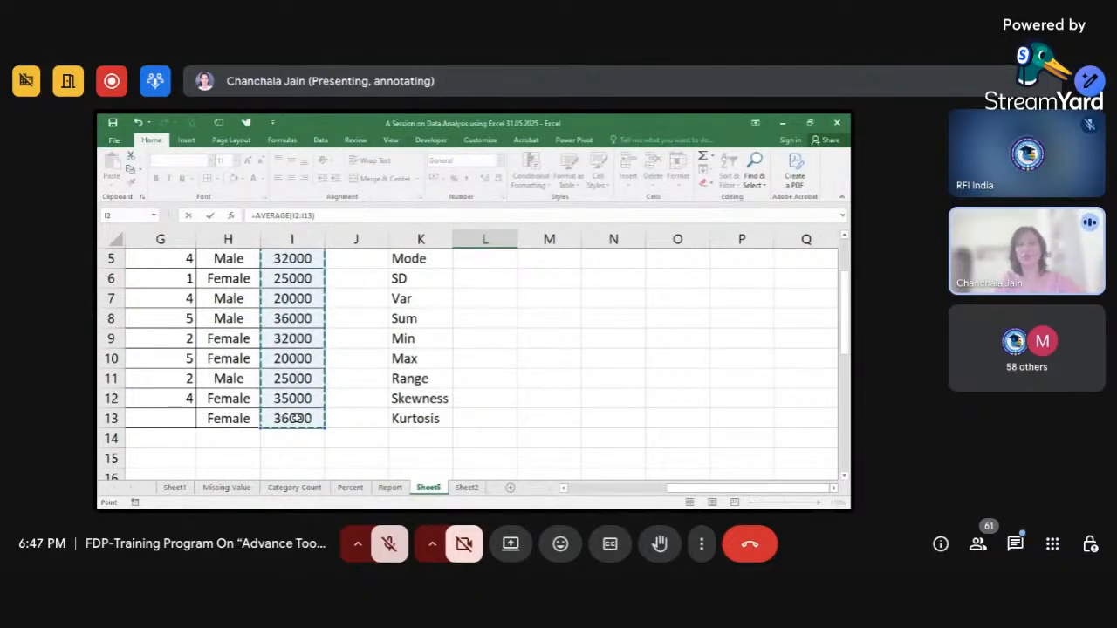
type(")")
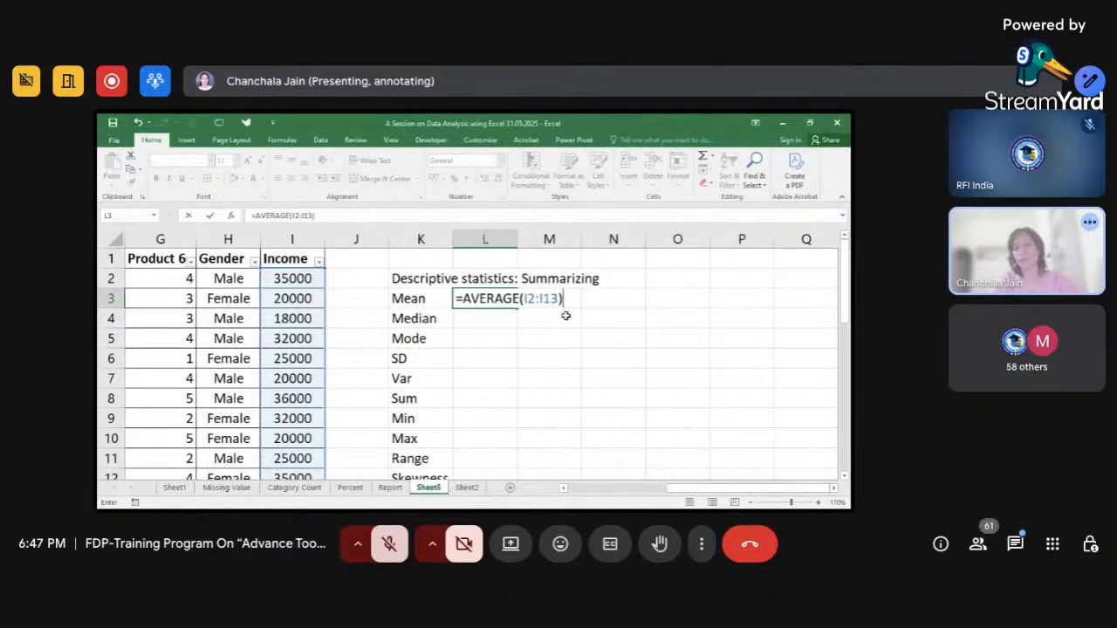
key("Return")
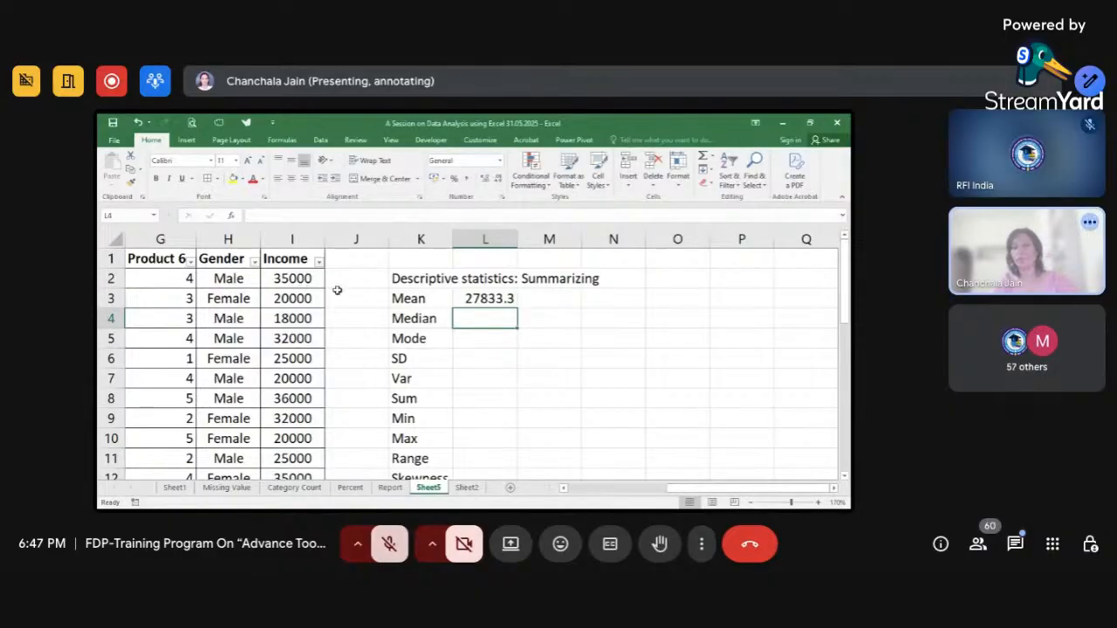
- Review the AVERAGE formula behind the mean in L3 and the Income range it references
double_click(469, 297)
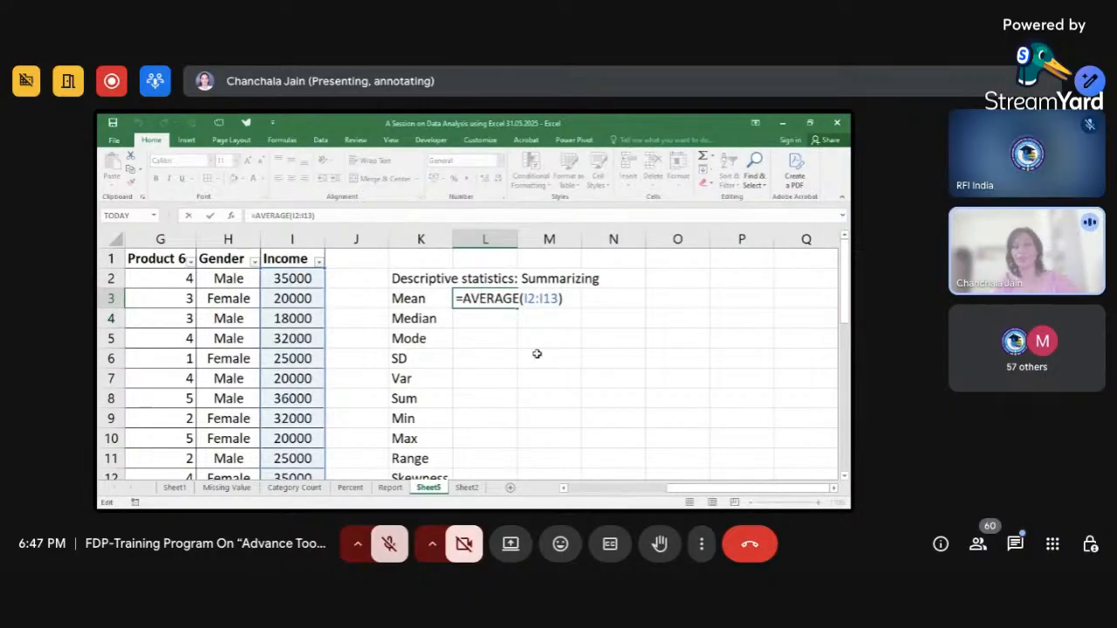
key("alt+Tab")
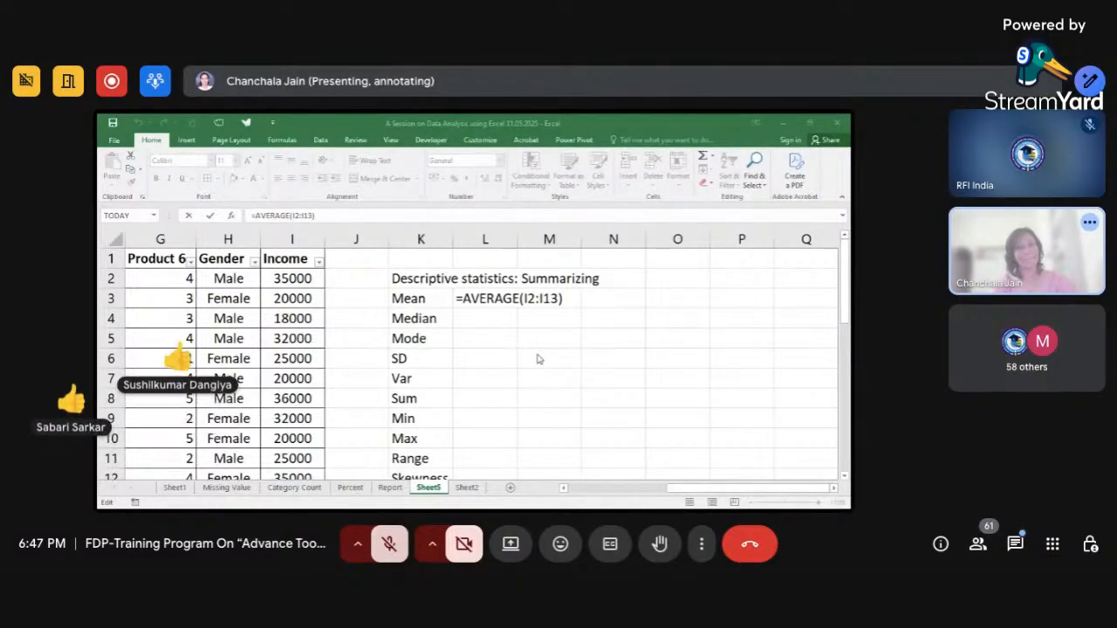
key("alt+Tab")
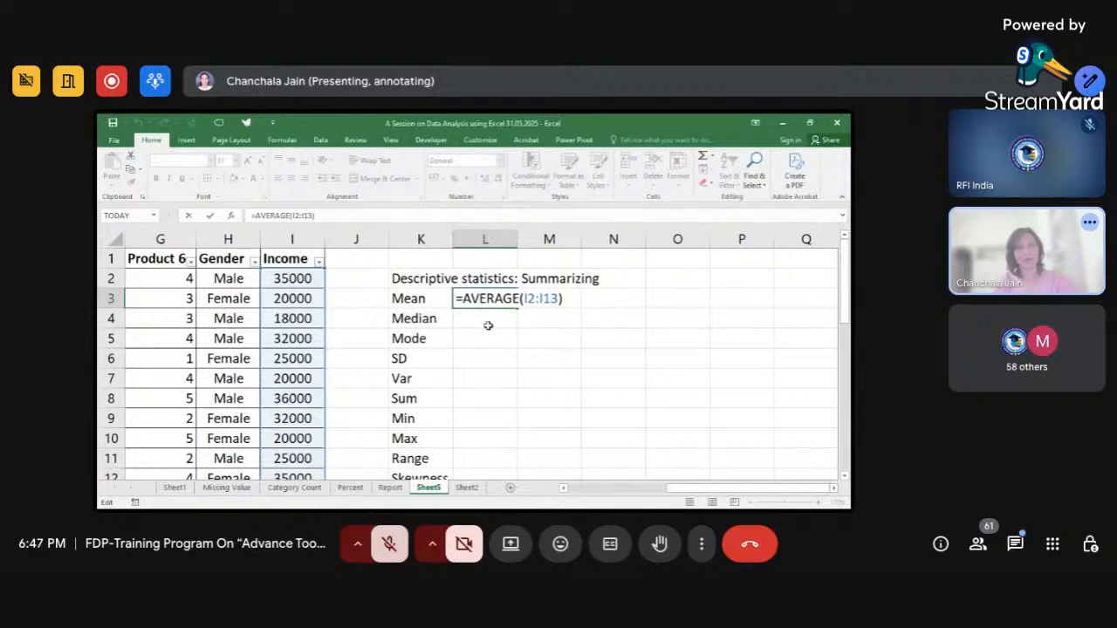
key("Return")
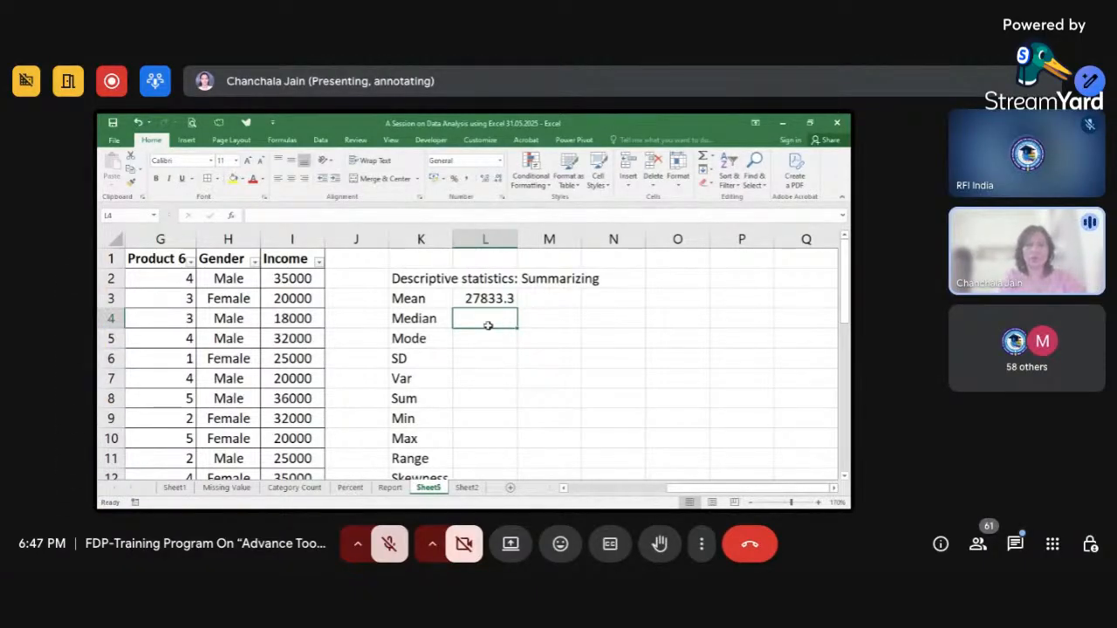
- Calculate the median of the Income values in L4 with the formula =MEDIAN(I2:I13)
type("=median")
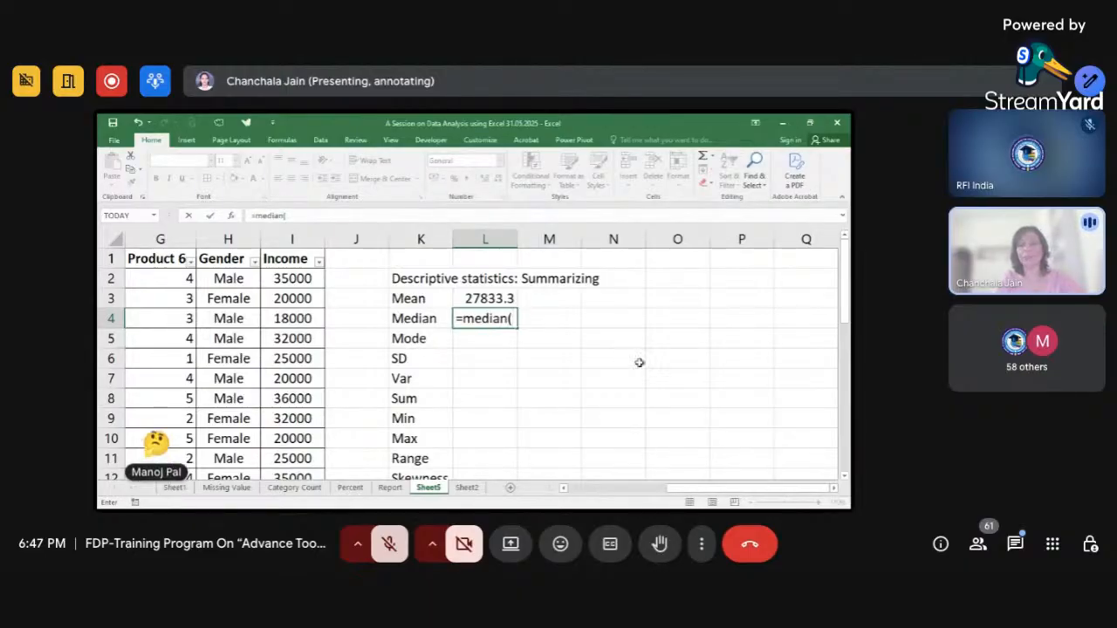
type("(")
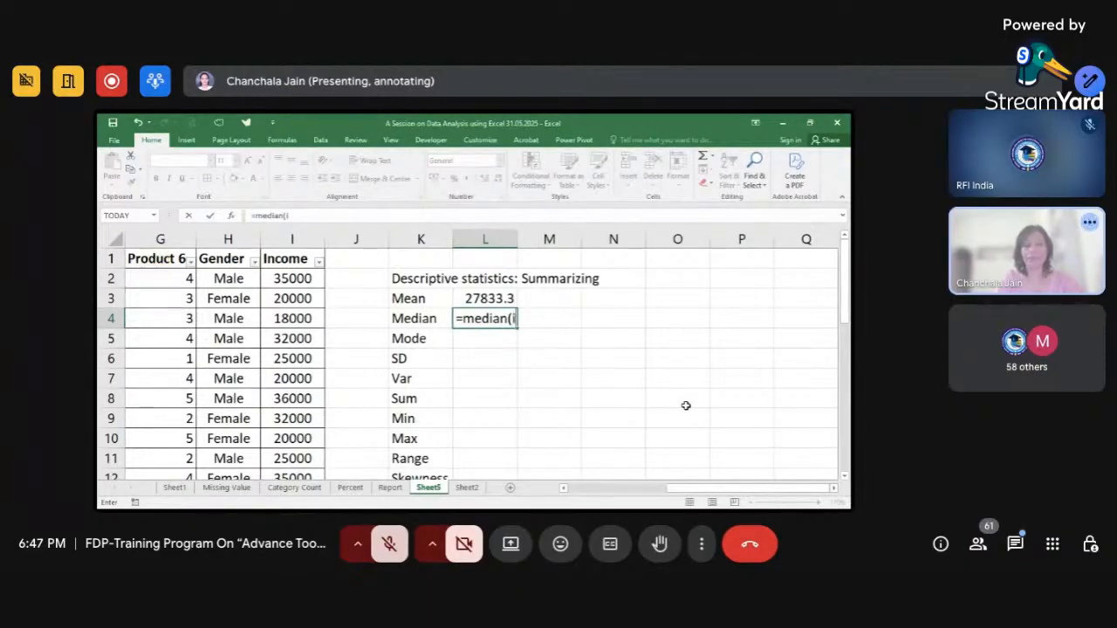
type("i2:i13)")
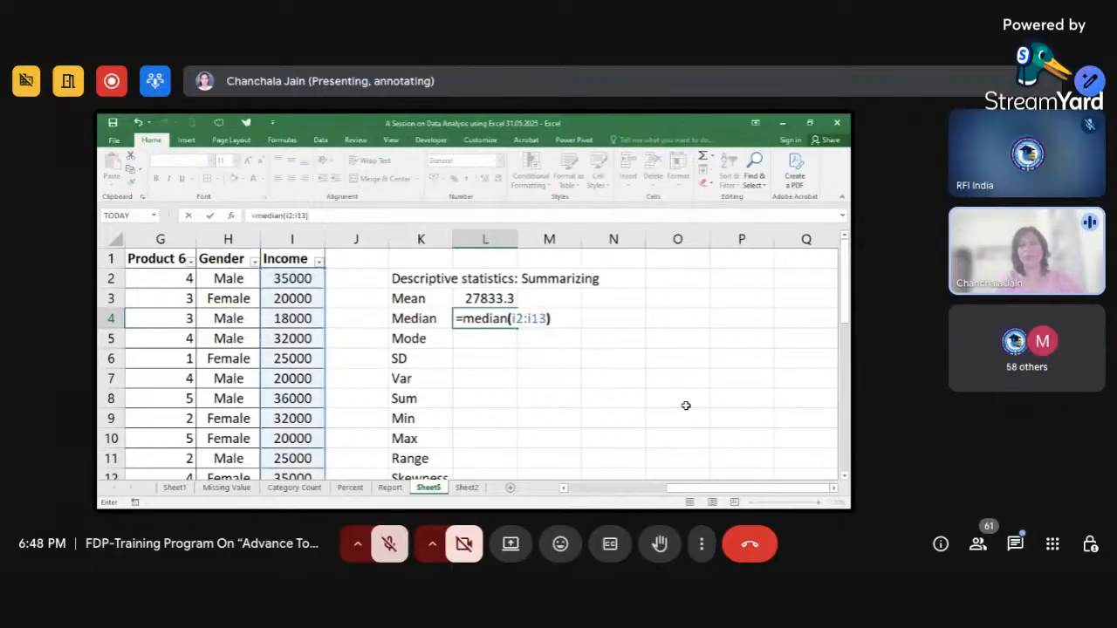
key("Return")
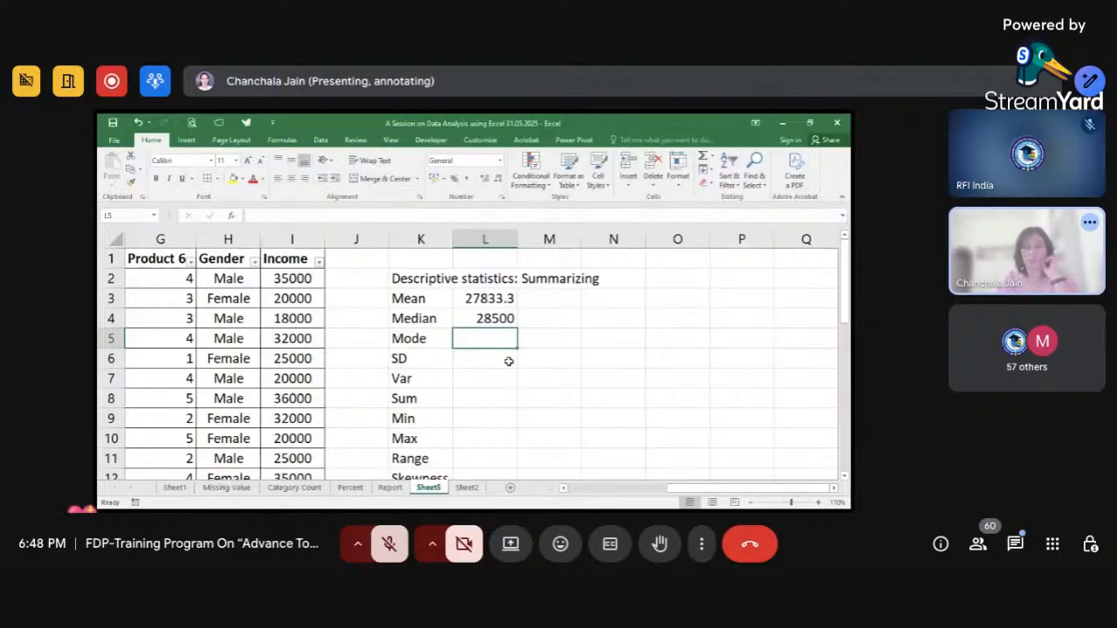
- Calculate the mode of the Income values in L5 with the formula =MODE(I2:I13)
type("=mode")
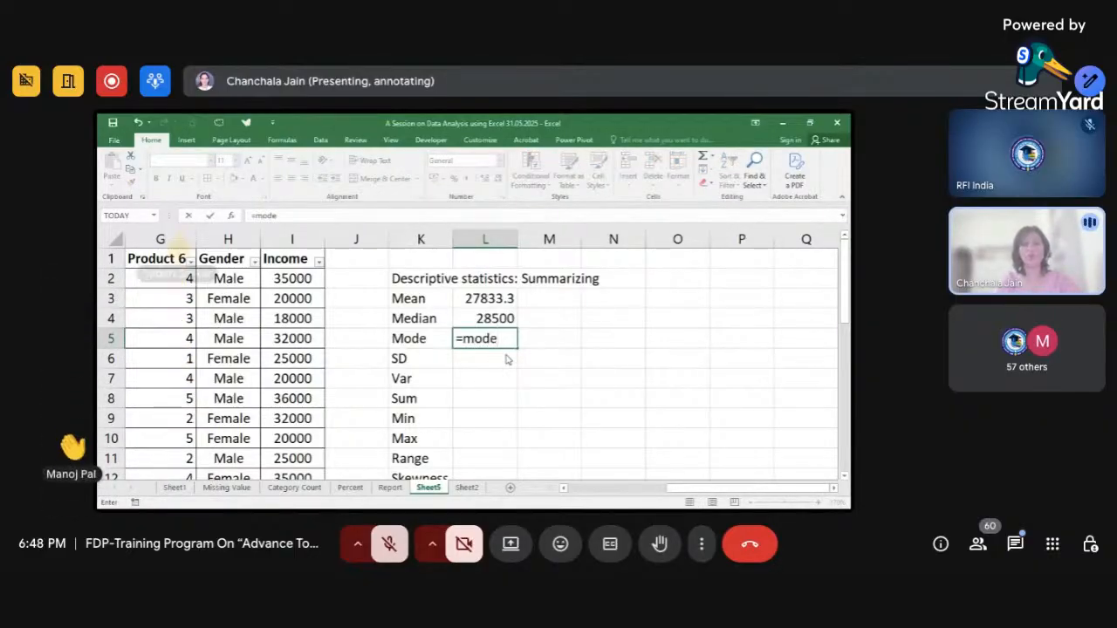
type("(")
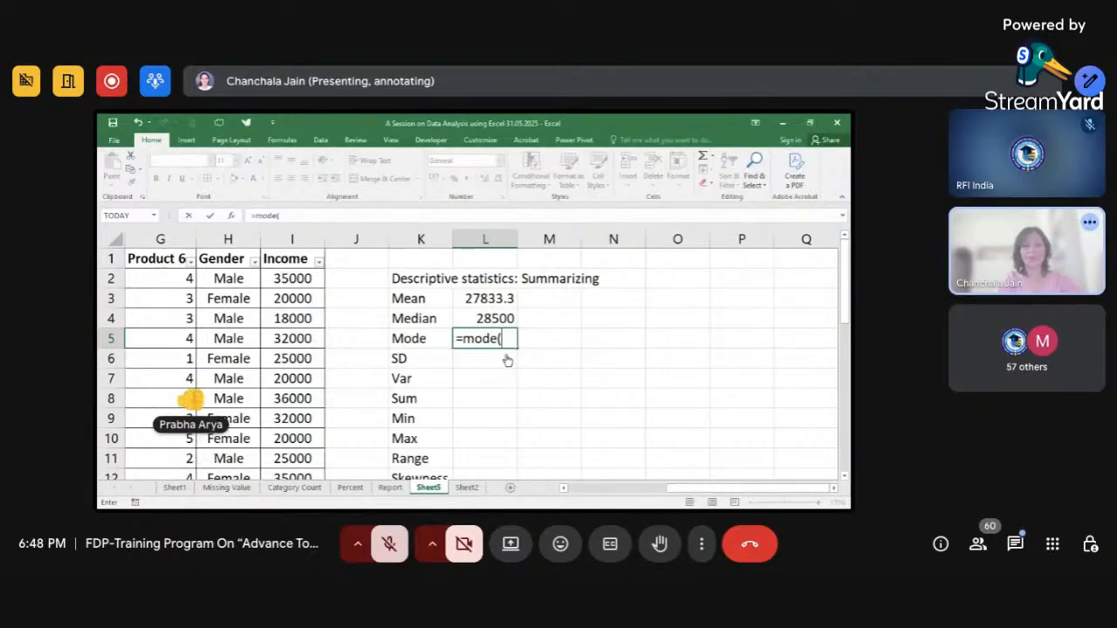
type("i2:")
type("i13)")
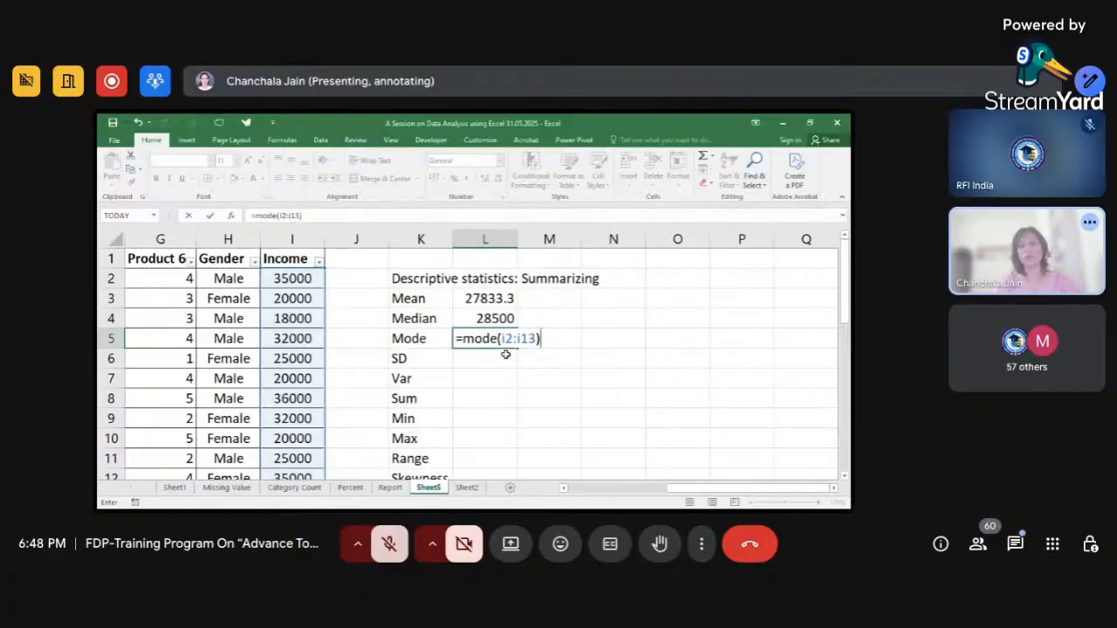
key("Return")
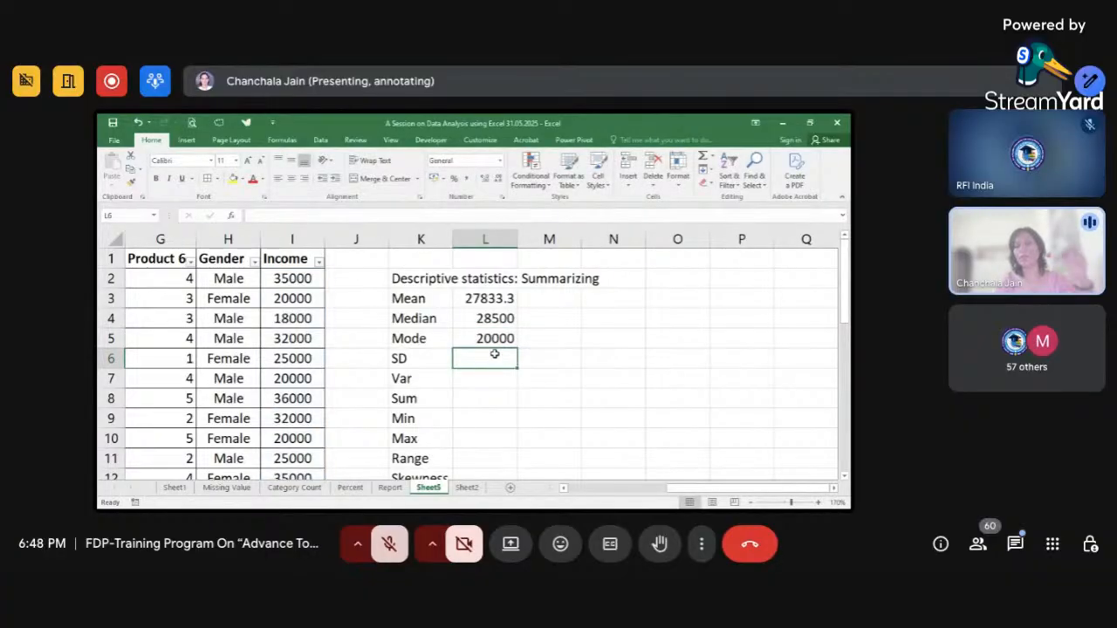
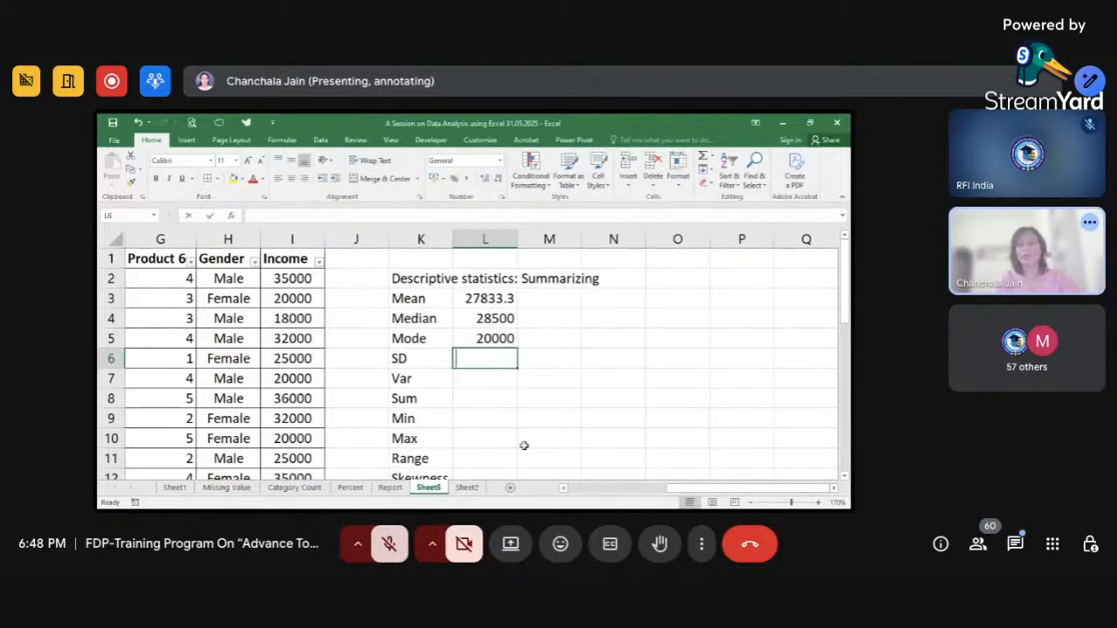
- Calculate the standard deviation of the Income values in L6 with the formula =STDEV(I2:I13)
type("=st")
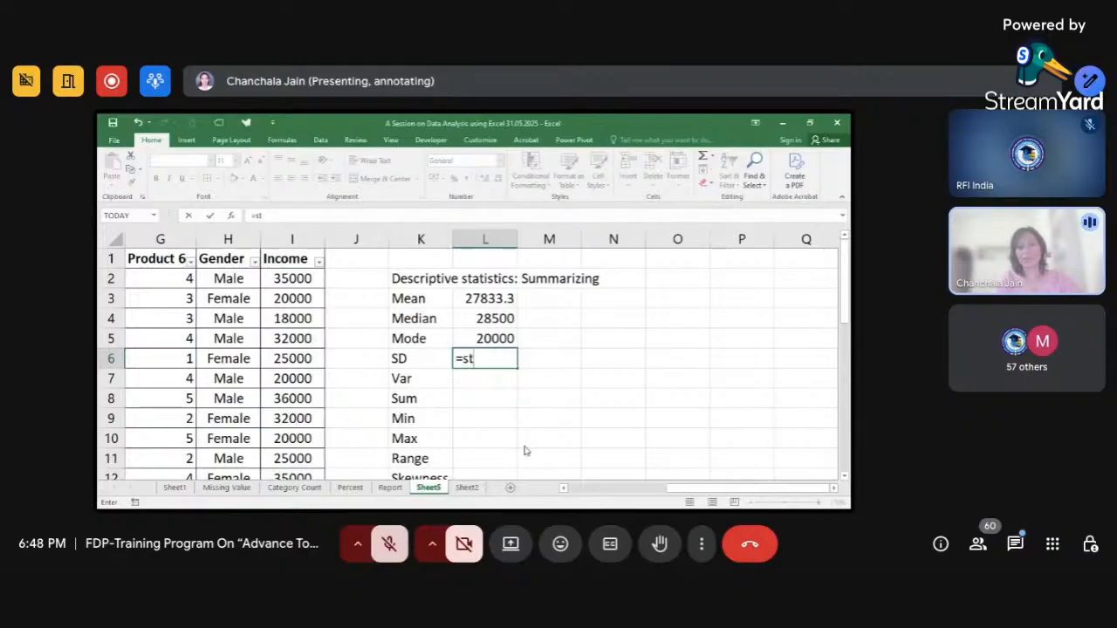
type("dev")
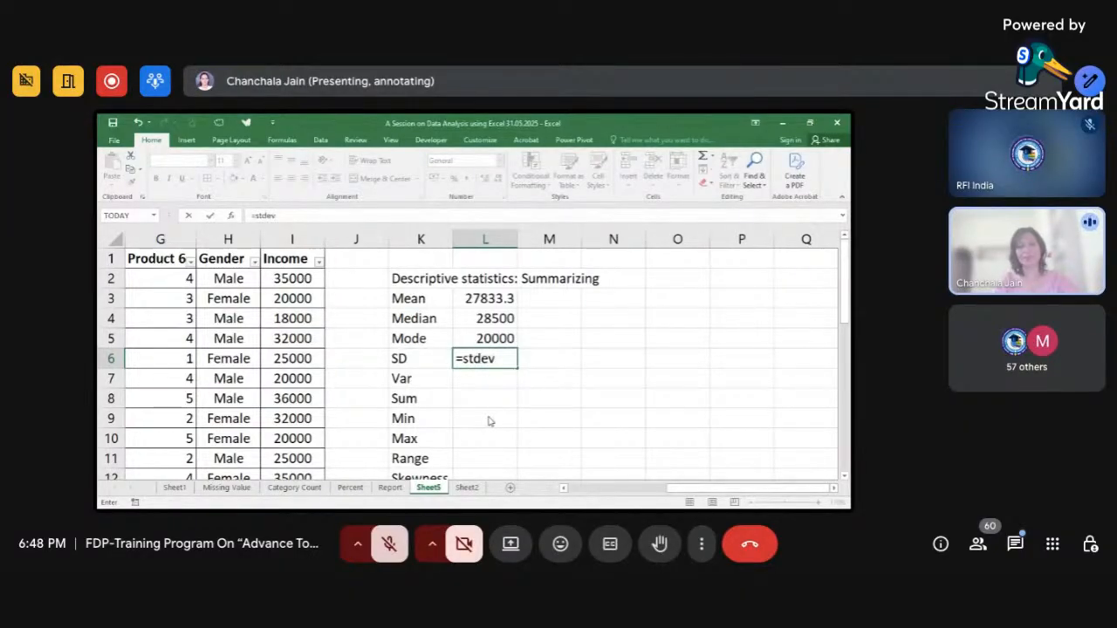
key("Tab")
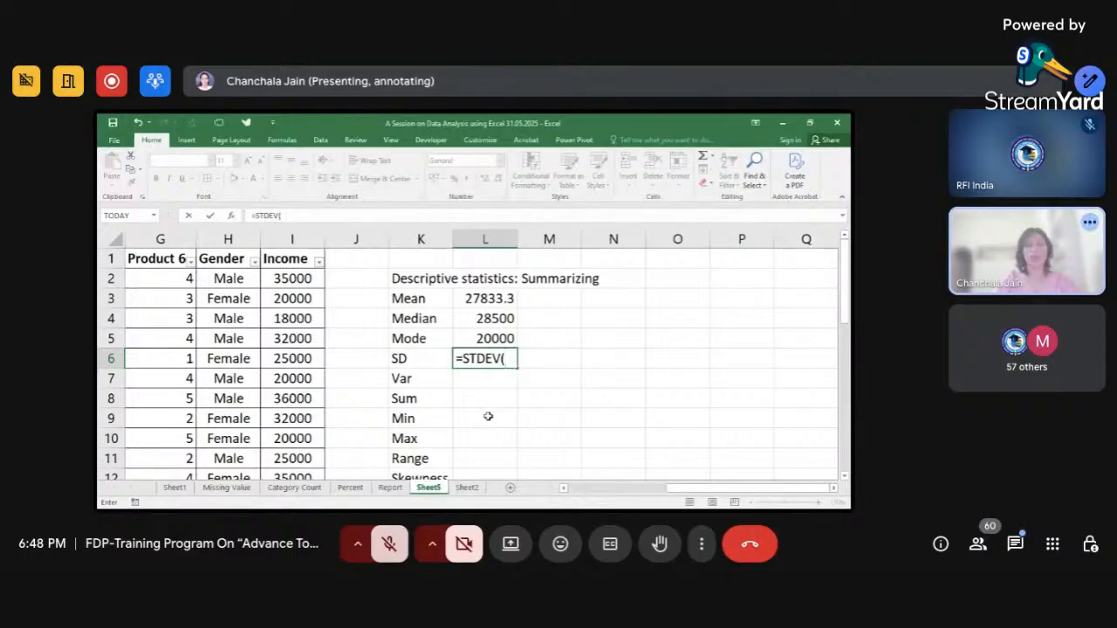
type("i2")
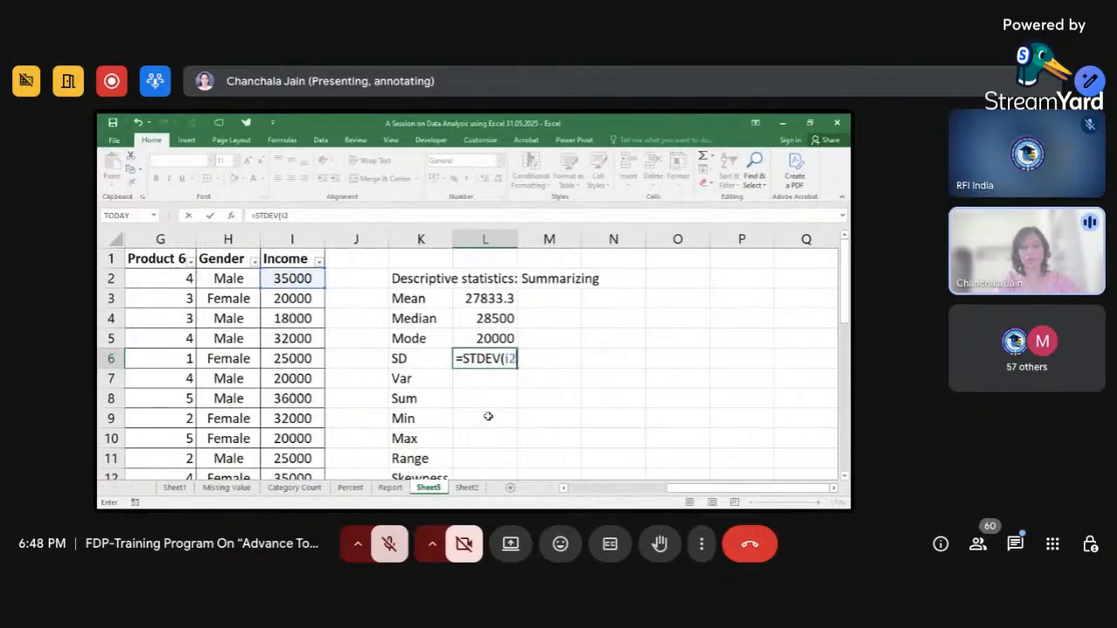
type(":i13")
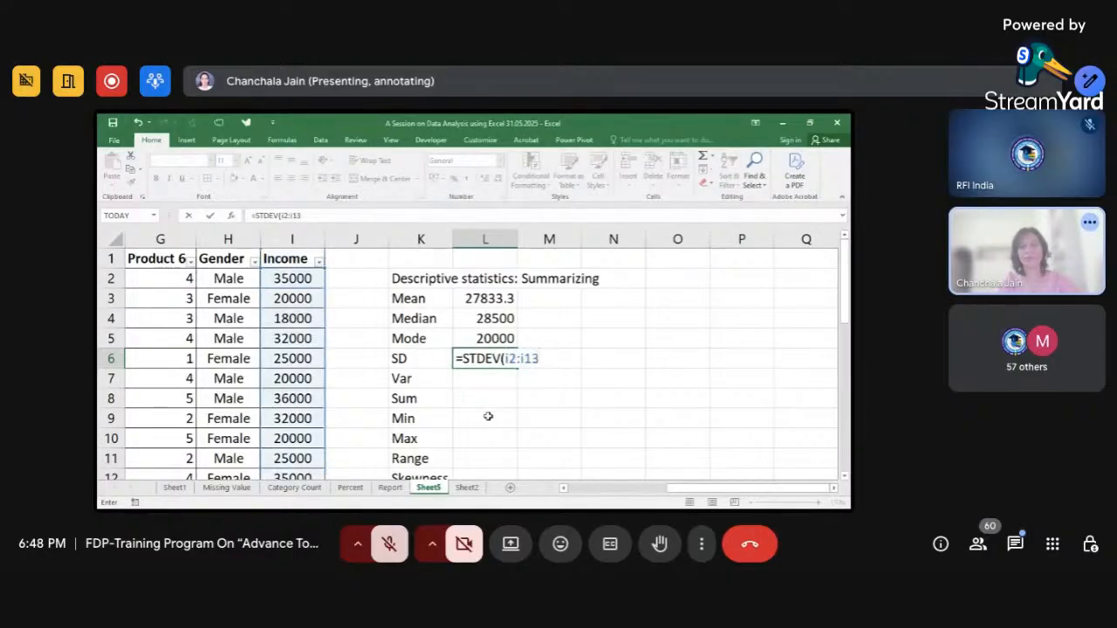
key("Return")
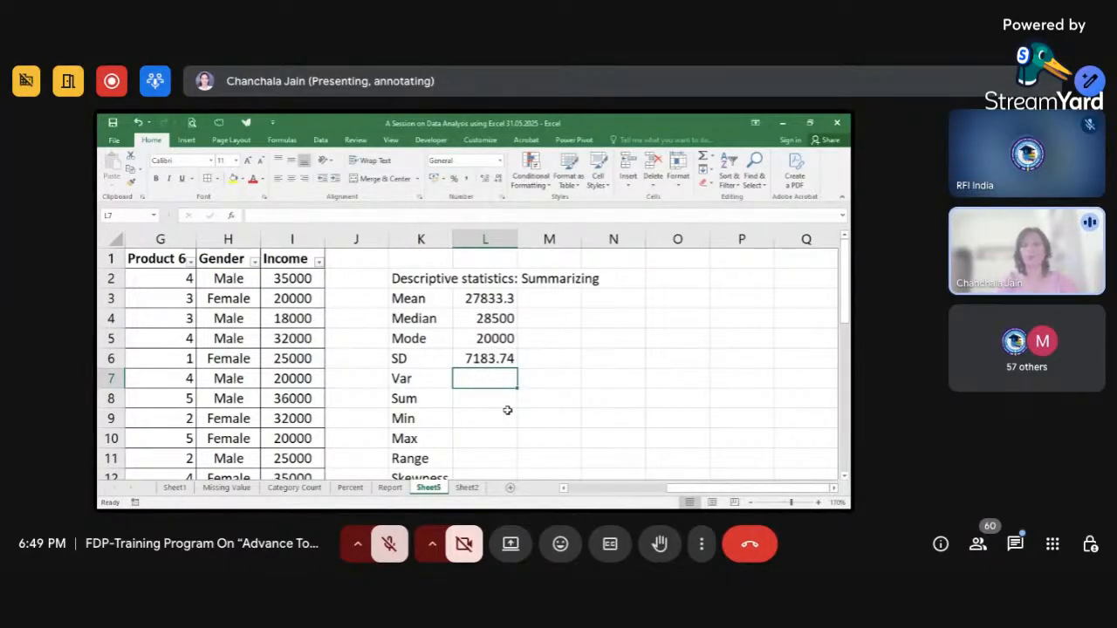
- Calculate the variance of the Income values in L7 with the formula =VAR(I2:I13)
type("=")
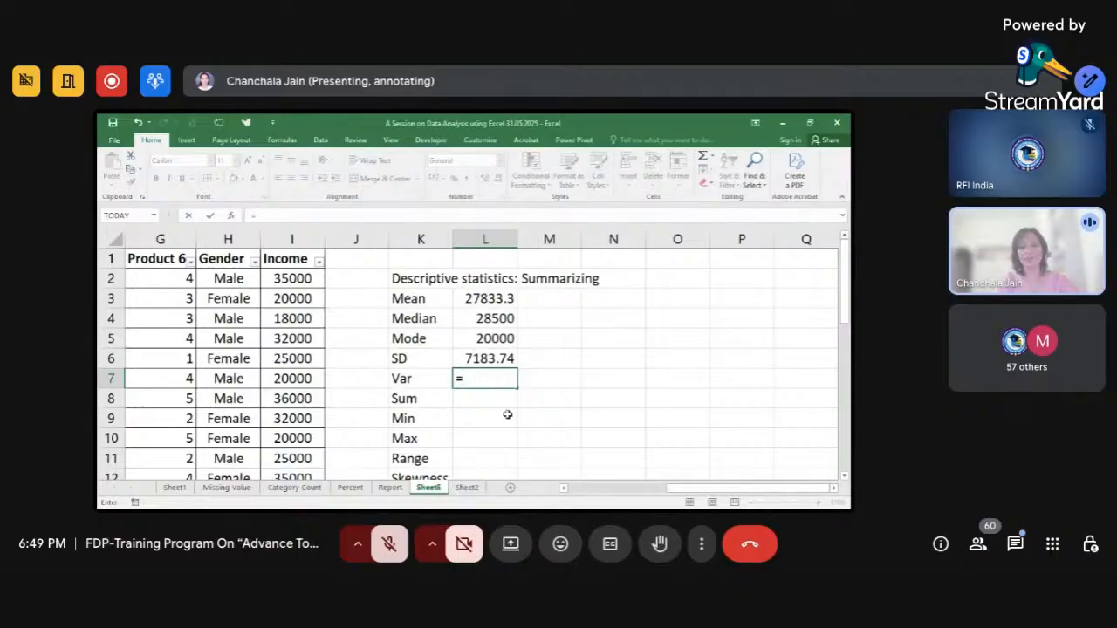
type("var(i2")
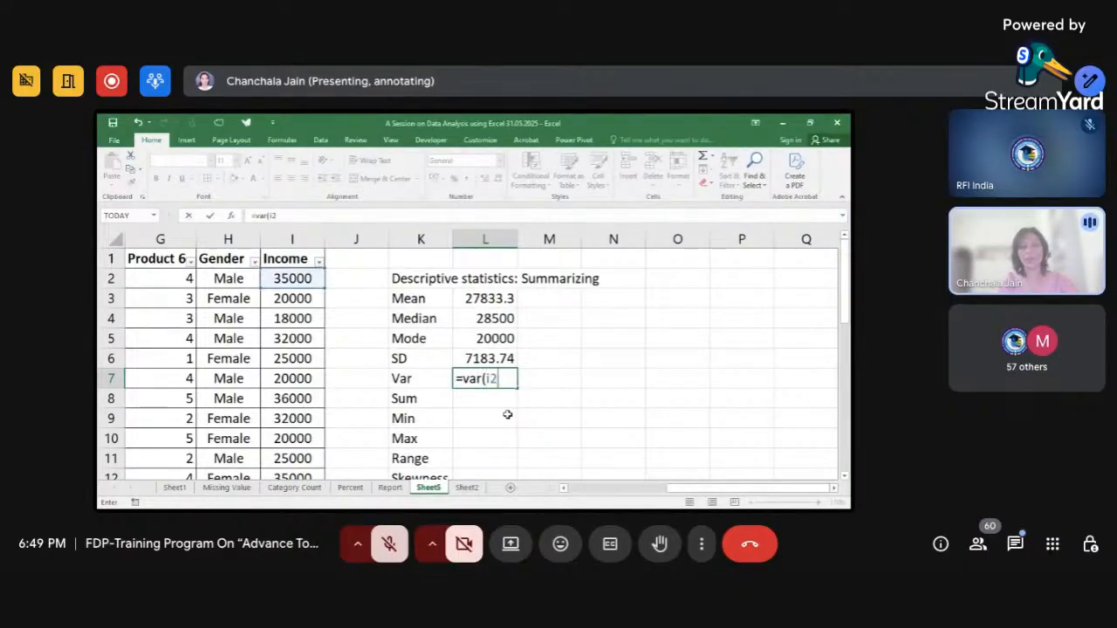
type(":i13)")
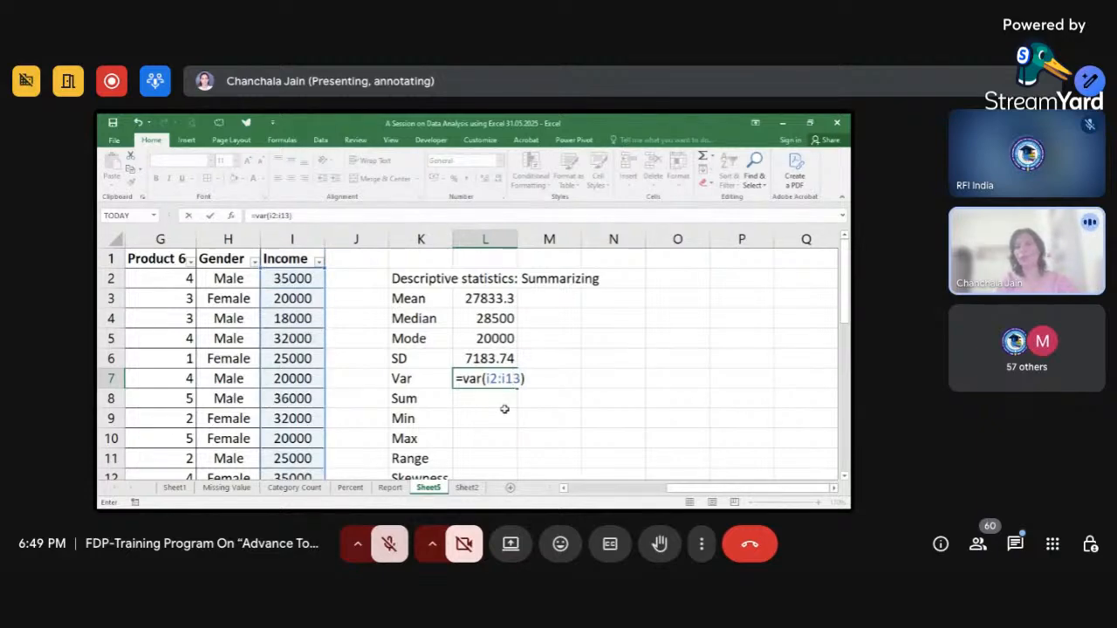
key("Return")
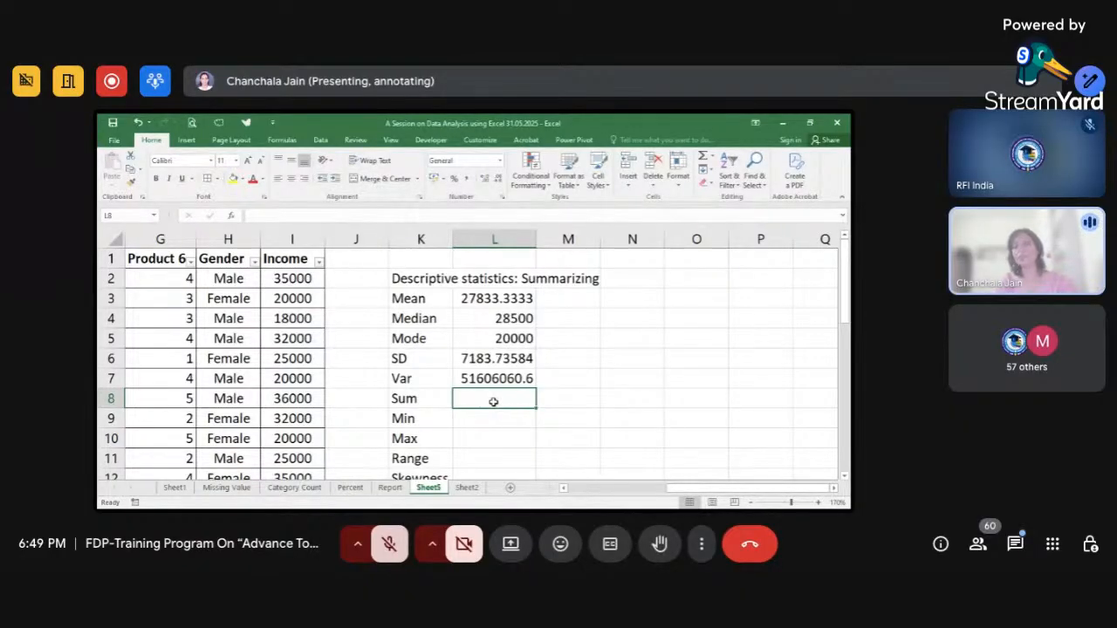
- Calculate the sum of the Income values in L8 with the formula =SUM(I2:I13)
type("=su")
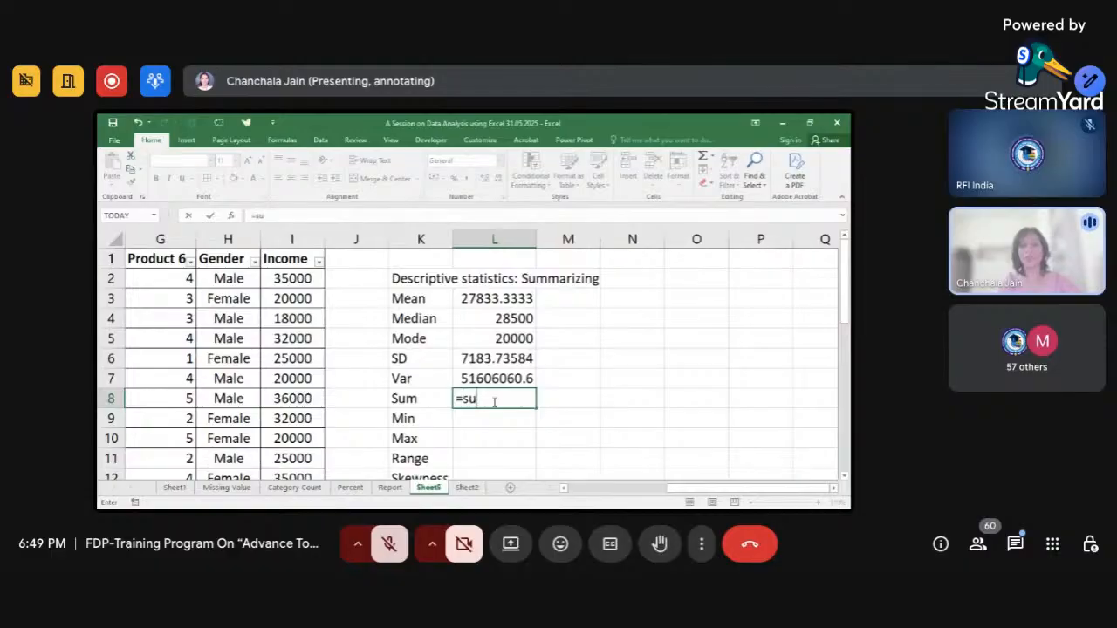
type("m(")
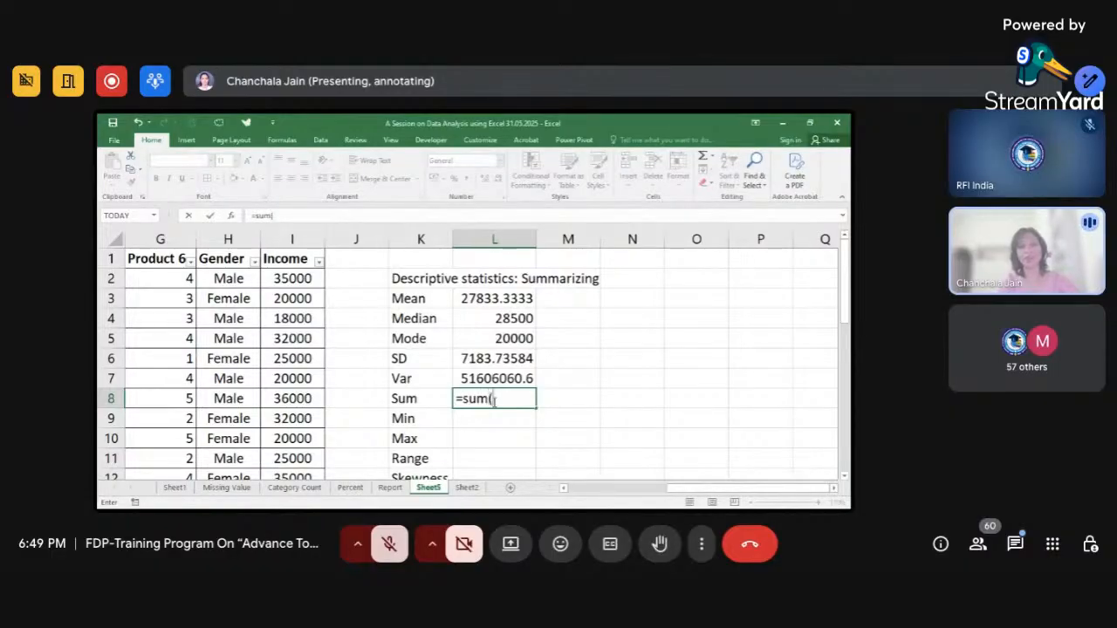
type("i2")
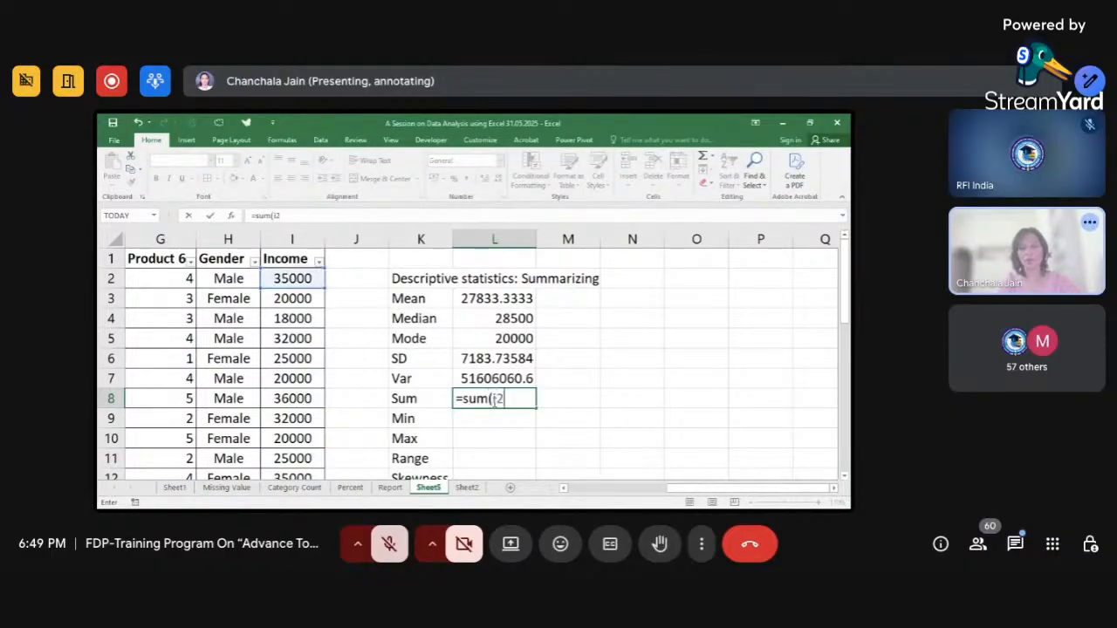
type(":i13)")
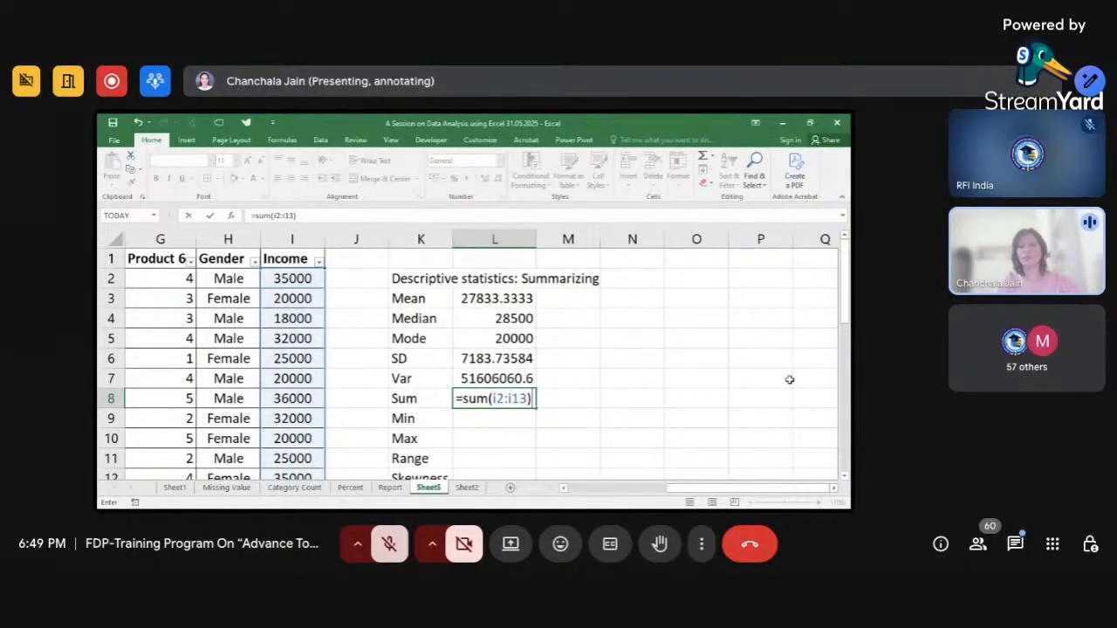
key("Return")
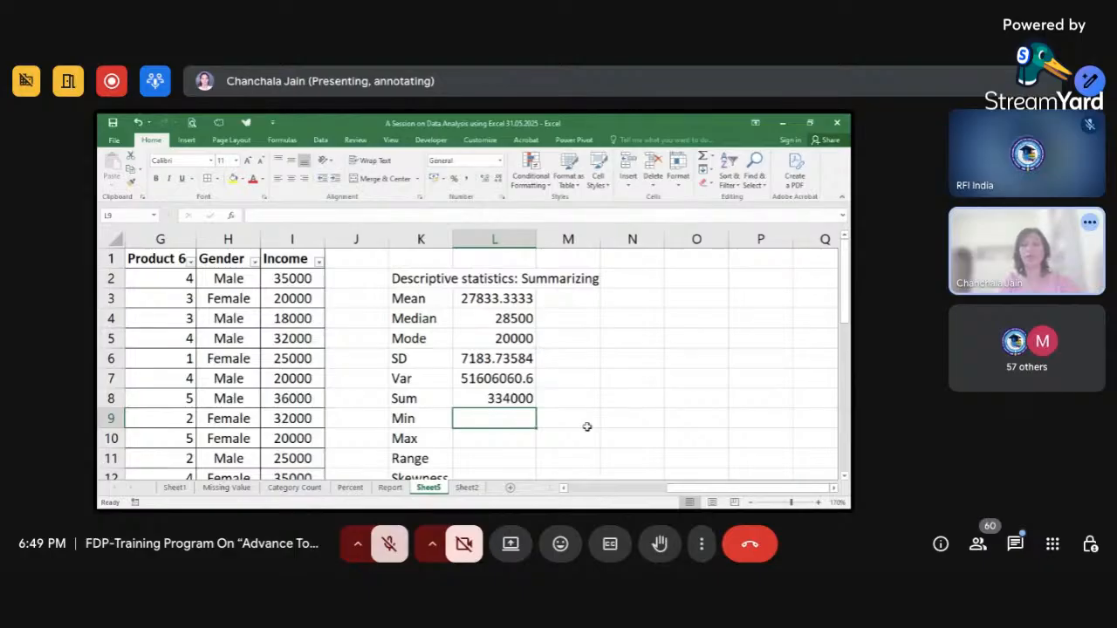
- Calculate the minimum of the Income values in L9 with the formula =MIN(I2:I13)
type("=m")
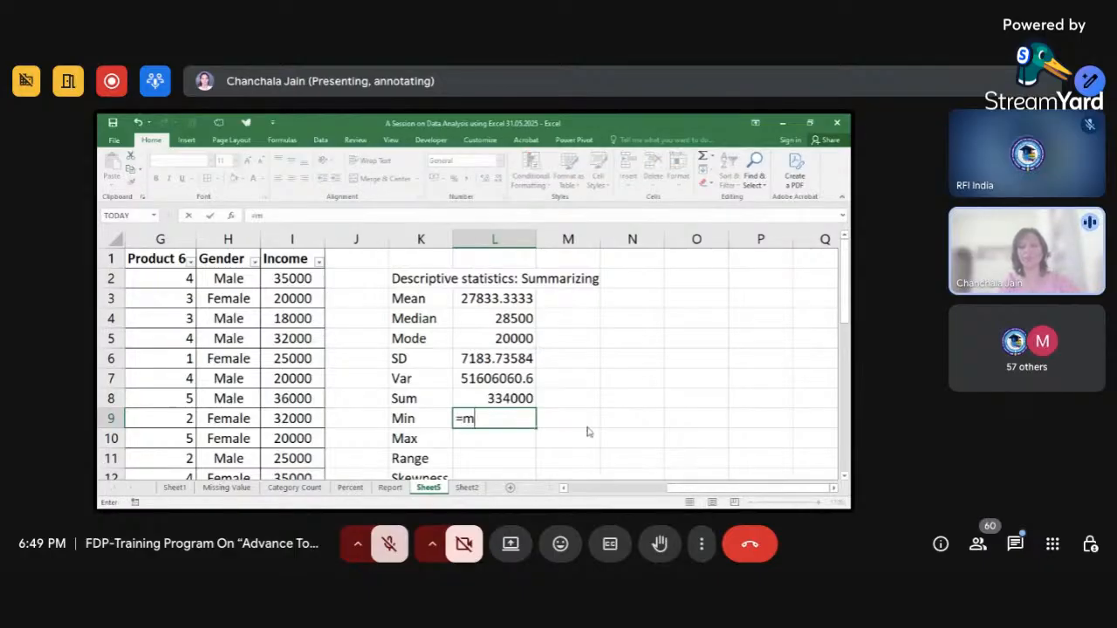
type("in")
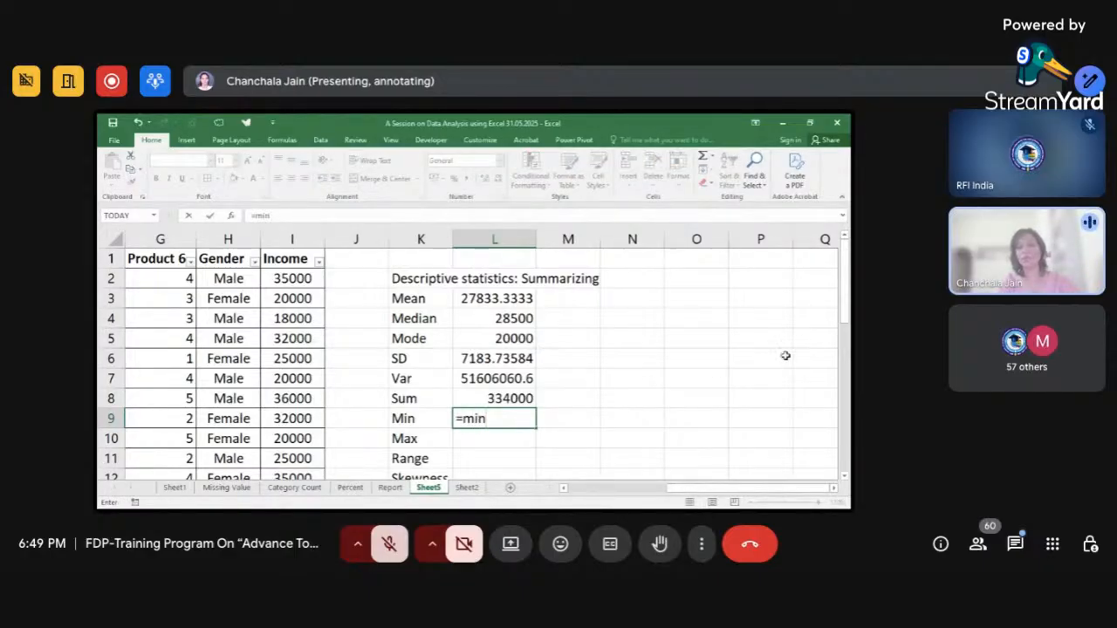
type("(")
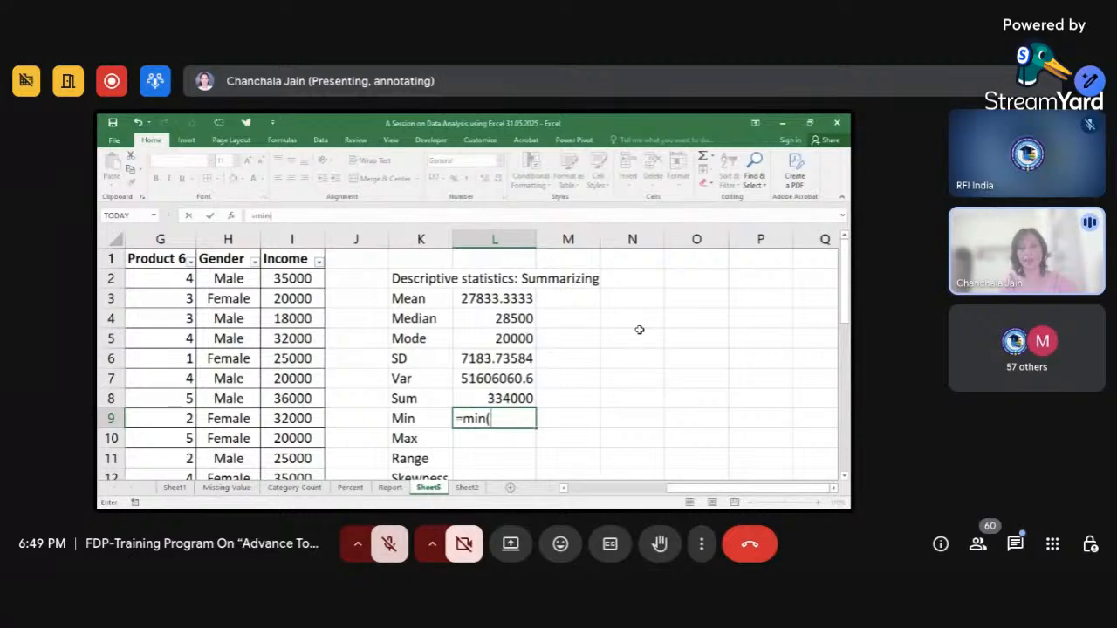
type("i2:")
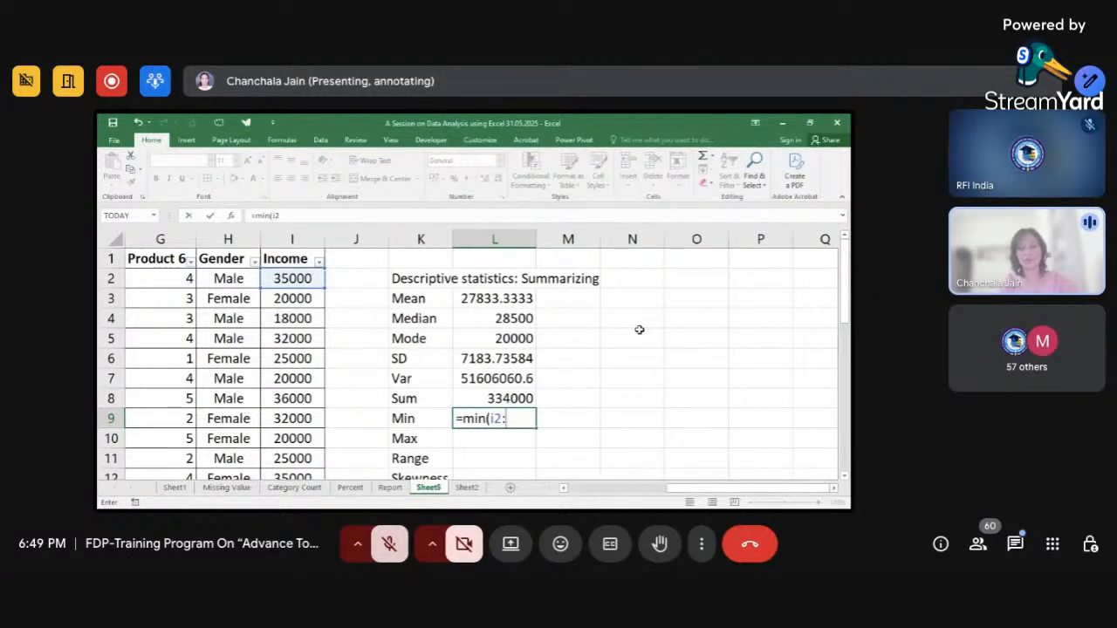
type("i13)")
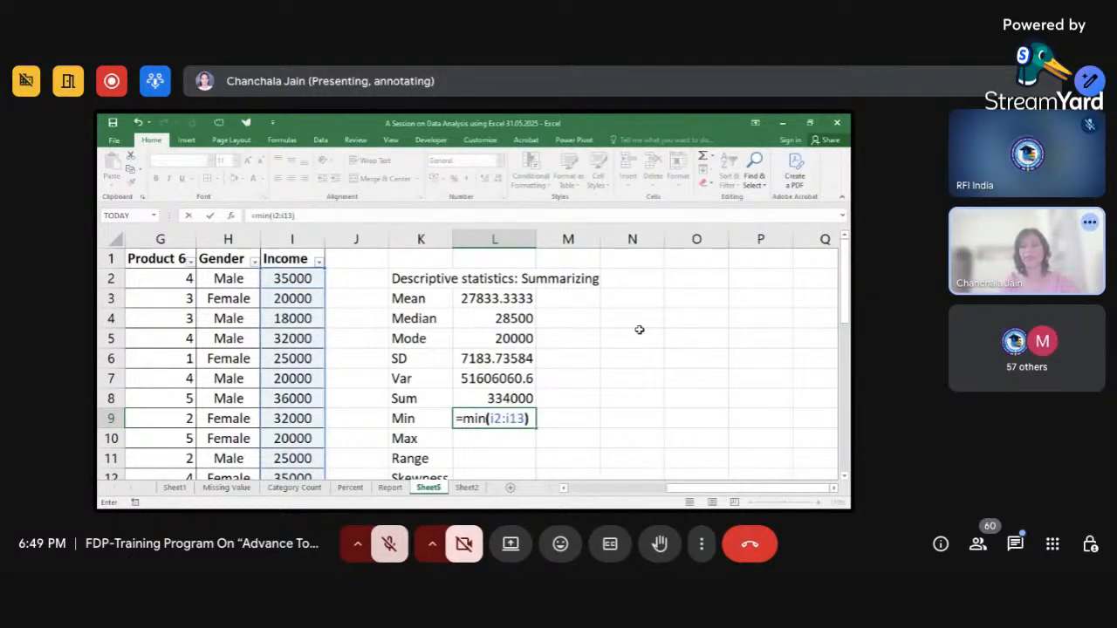
key("Return")
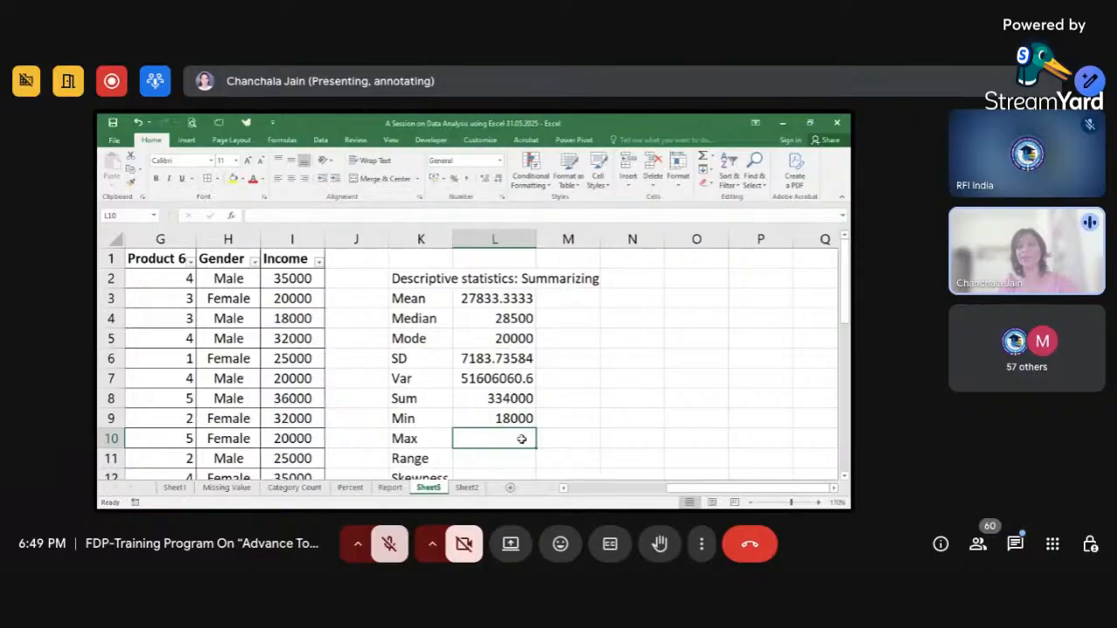
- Calculate the maximum of the Income values in L10 with the formula =MAX(I2:I13)
type("=m")
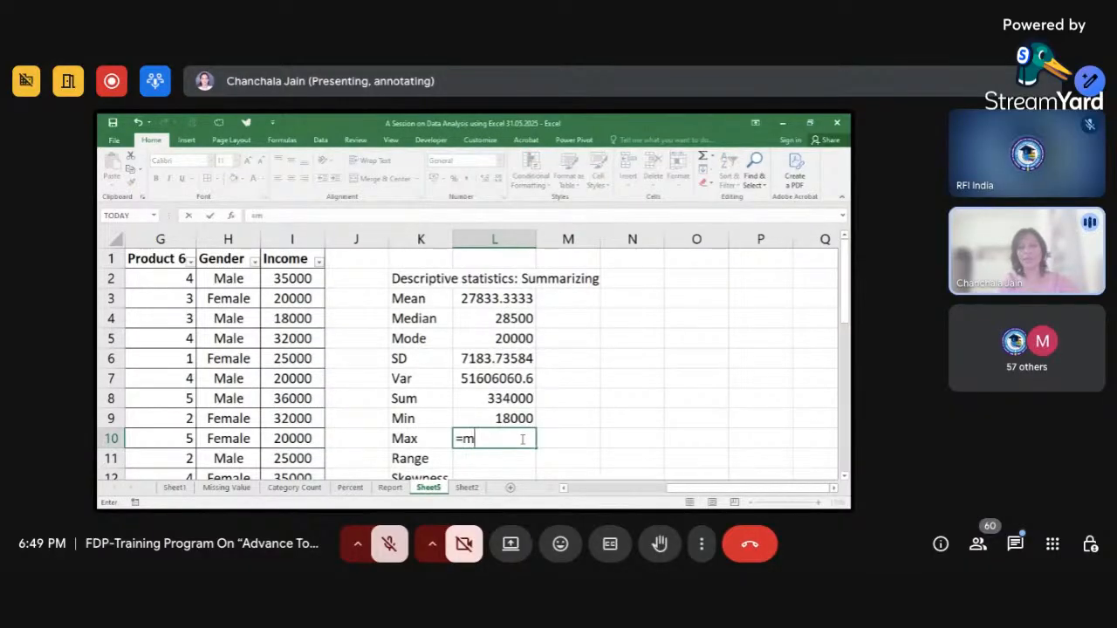
type("ax(")
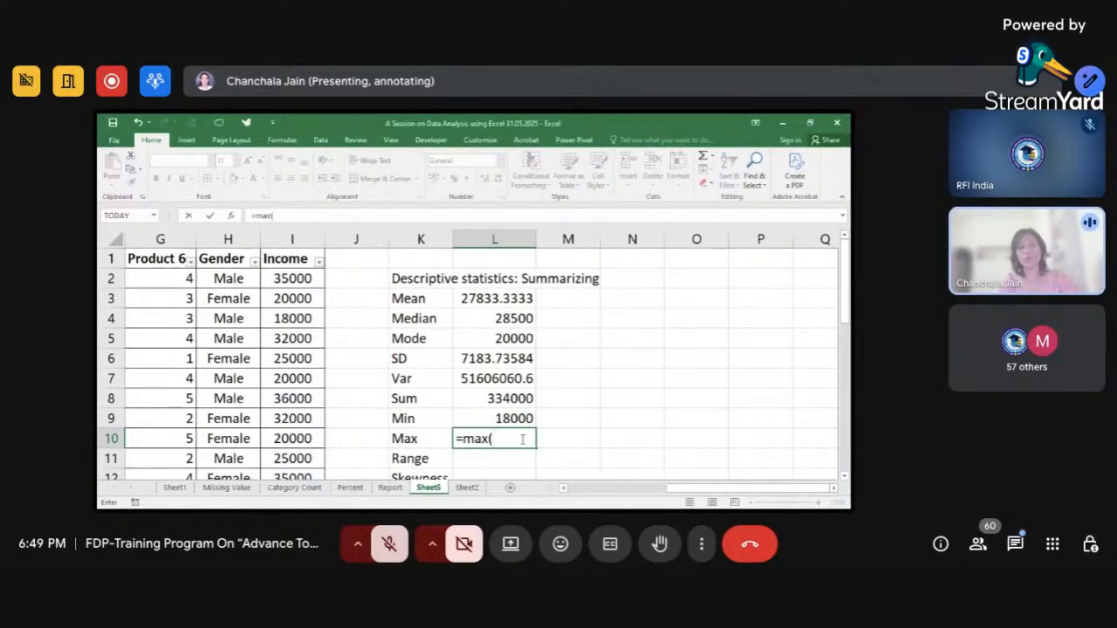
type("i")
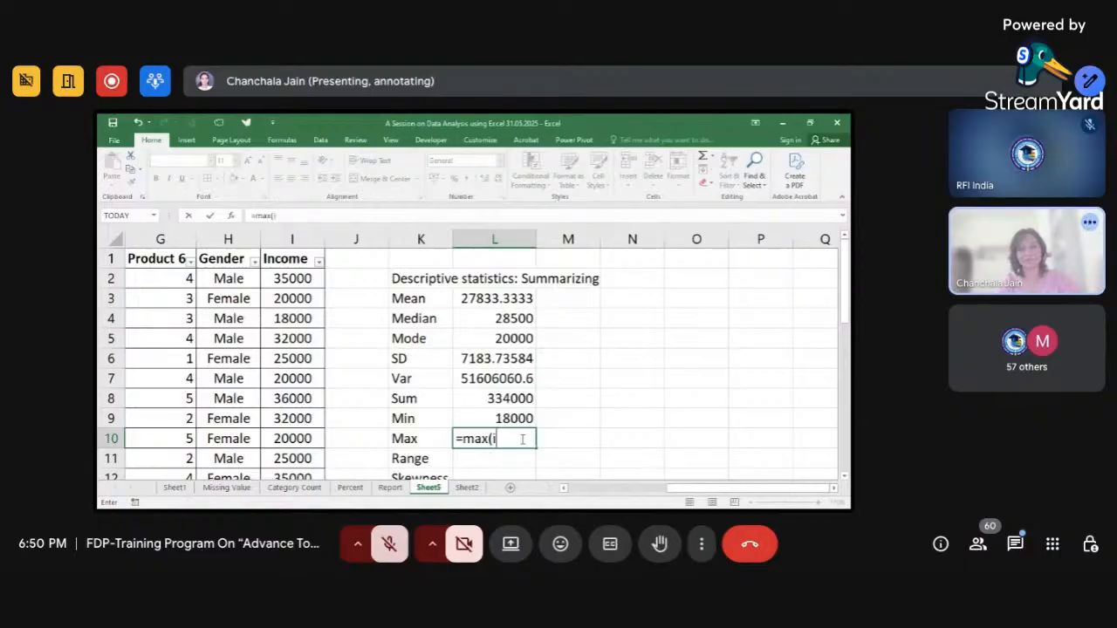
type("2:i13)")
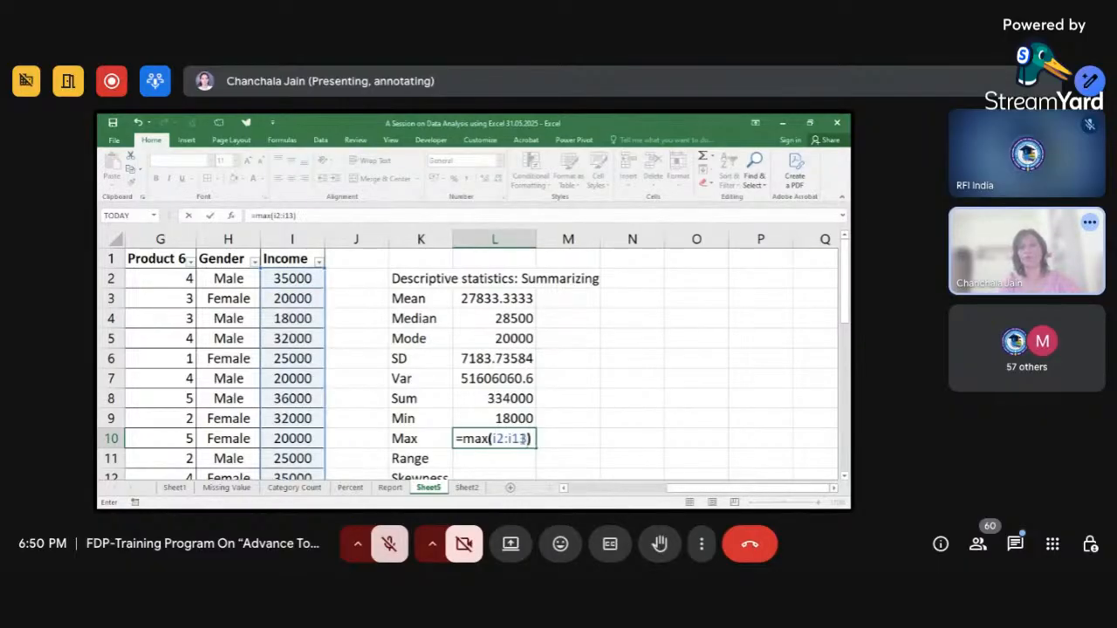
key("Return")
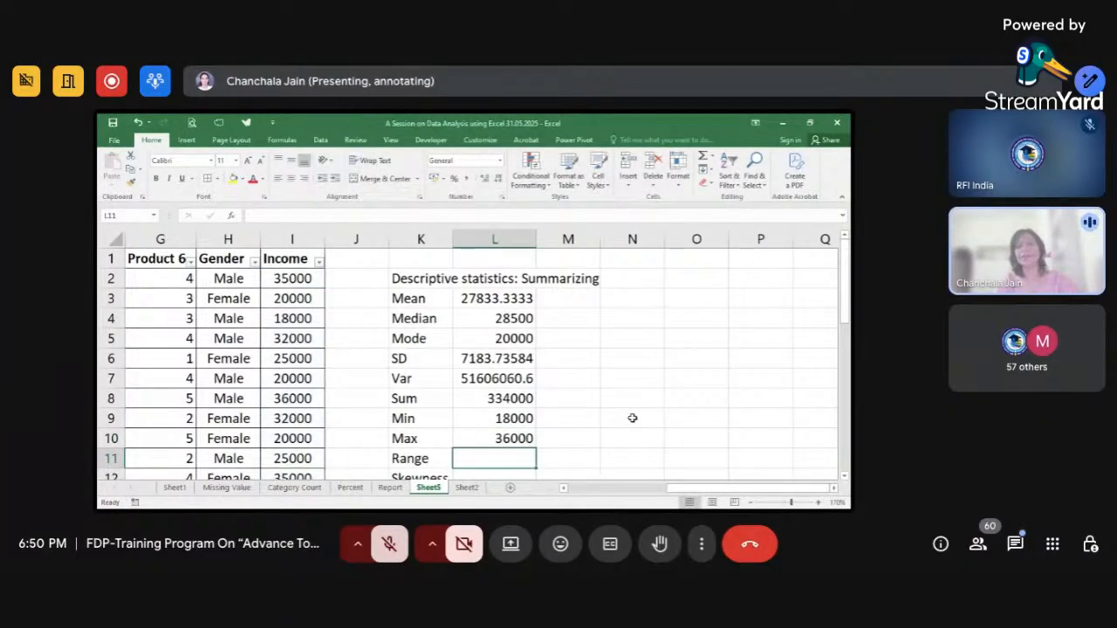
- Calculate the range of the Income values in L11 by subtracting the minimum from the maximum with =L10-L9
scroll(632, 418, "down", 1)
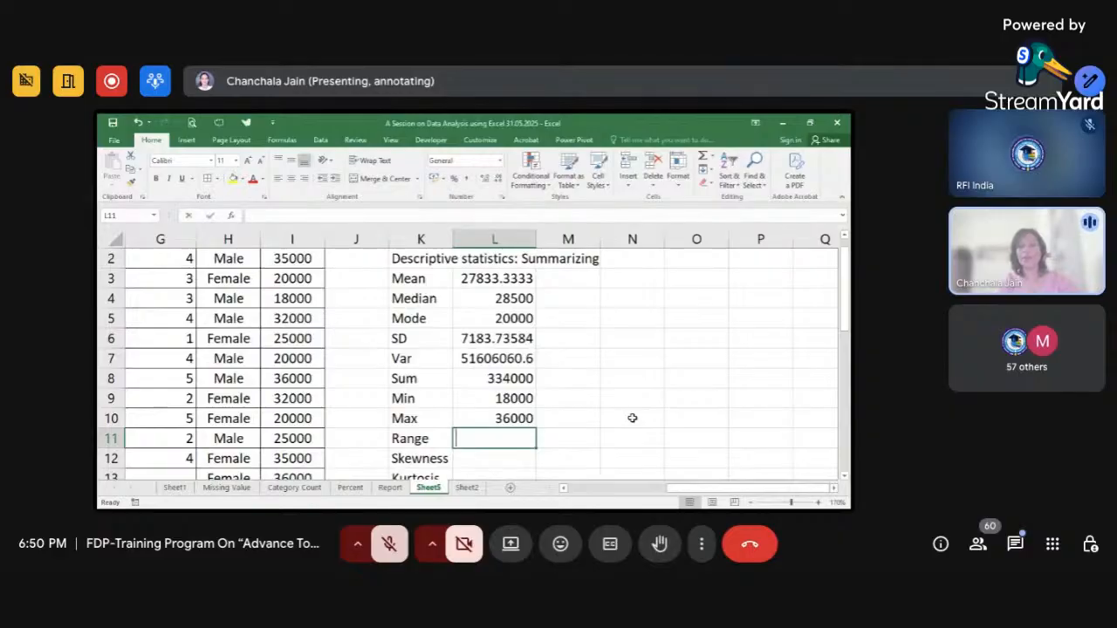
type("=")
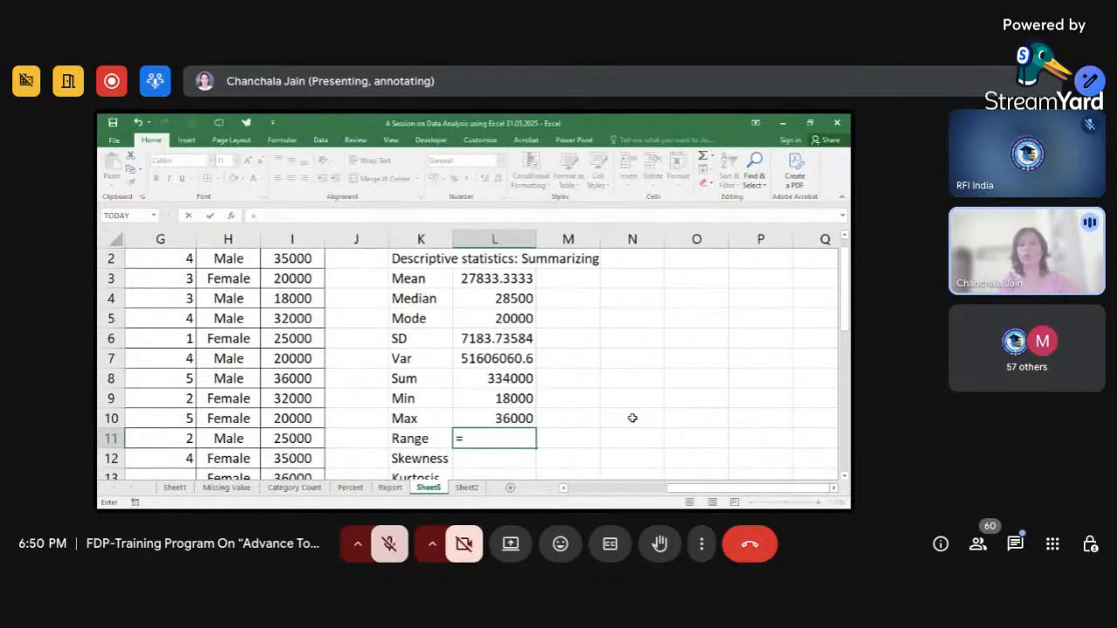
left_click(522, 418)
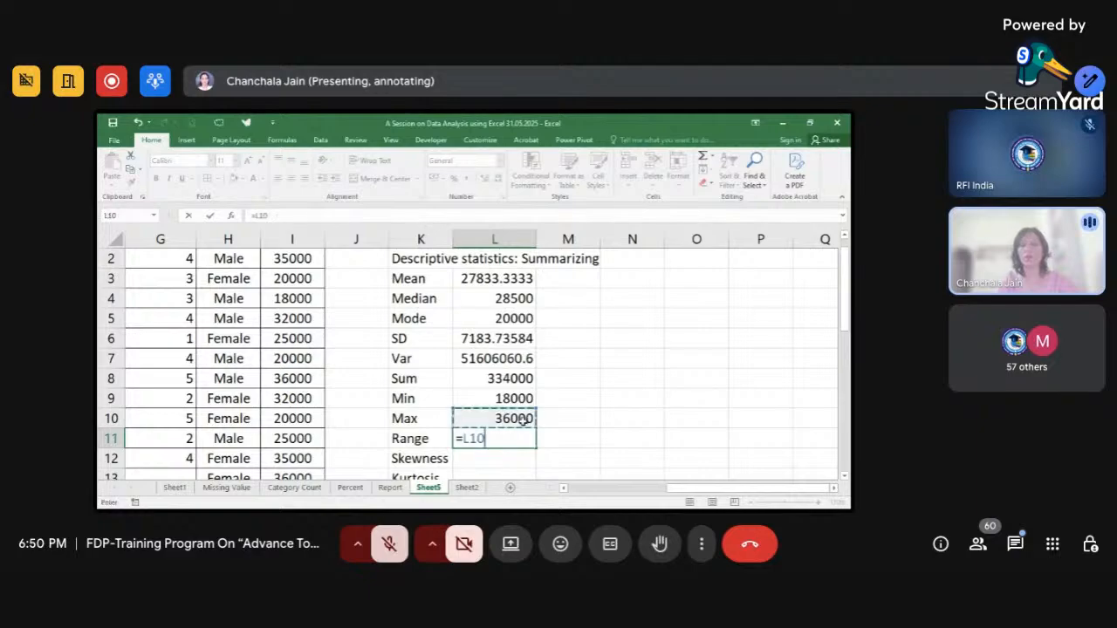
type("-")
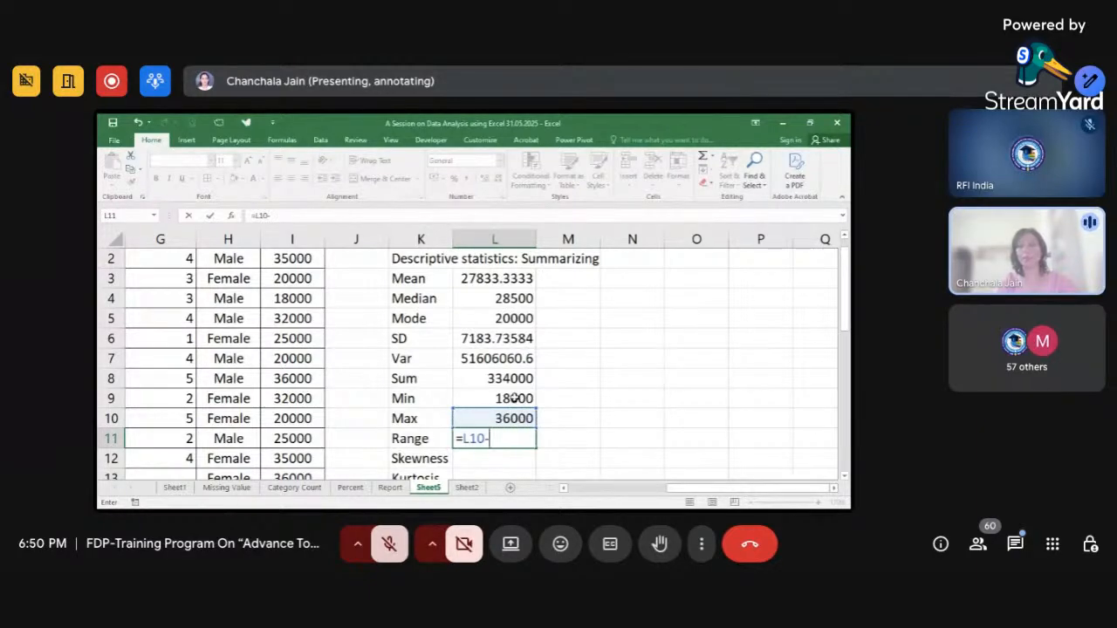
left_click(514, 399)
key("Return")
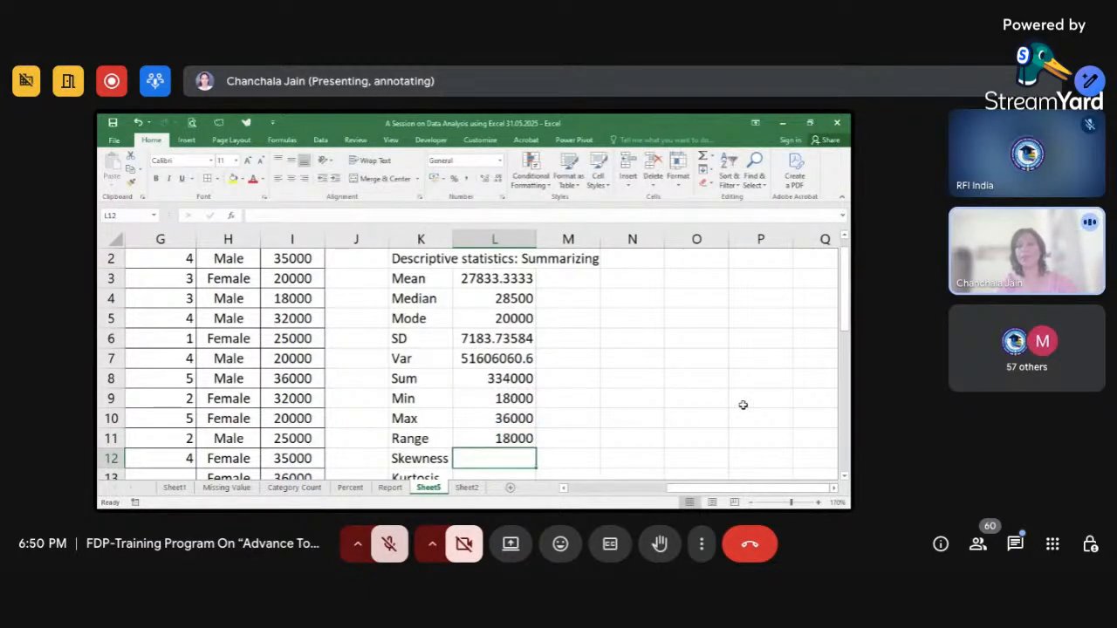
- Calculate the skewness of the Income values in L12 with the formula =SKEW(I2:I13)
scroll(742, 405, "down", 1)
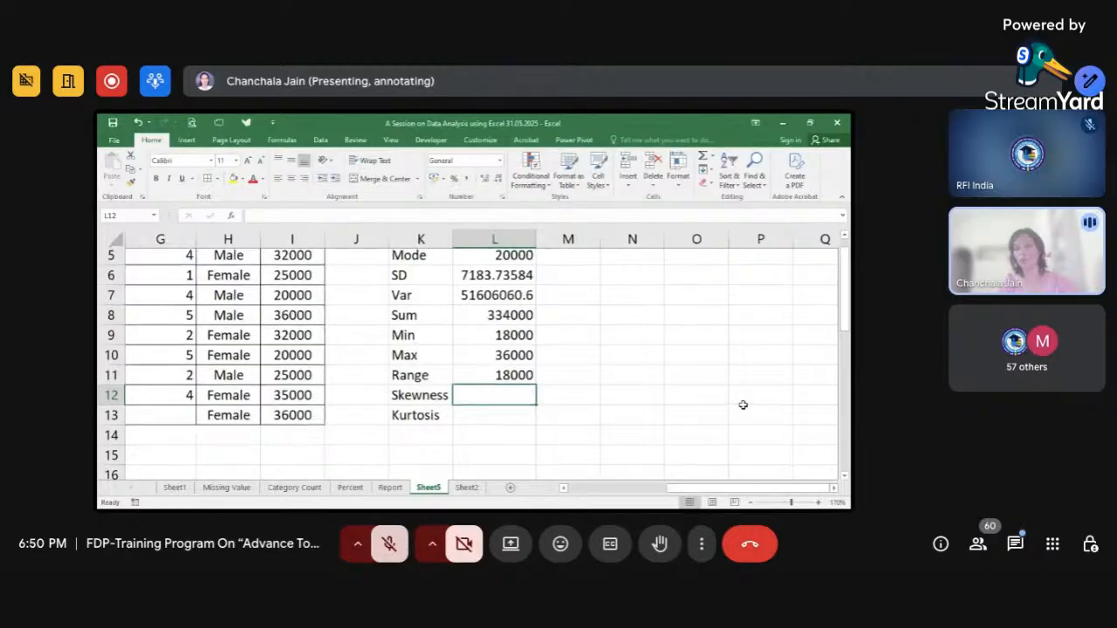
scroll(742, 405, "up", 1)
type("=")
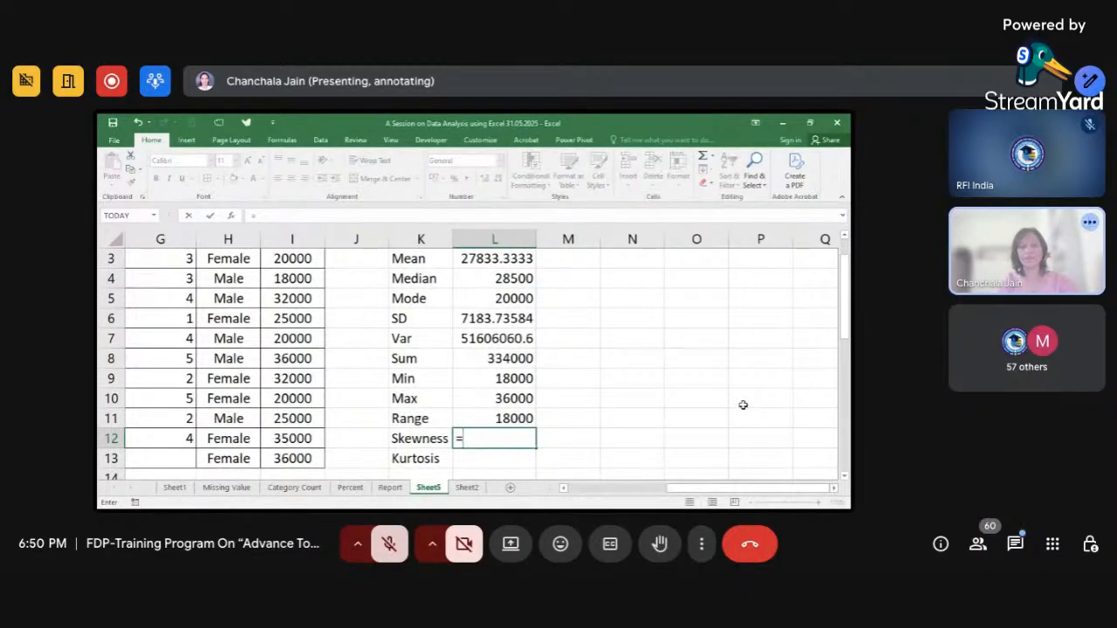
type("skew")
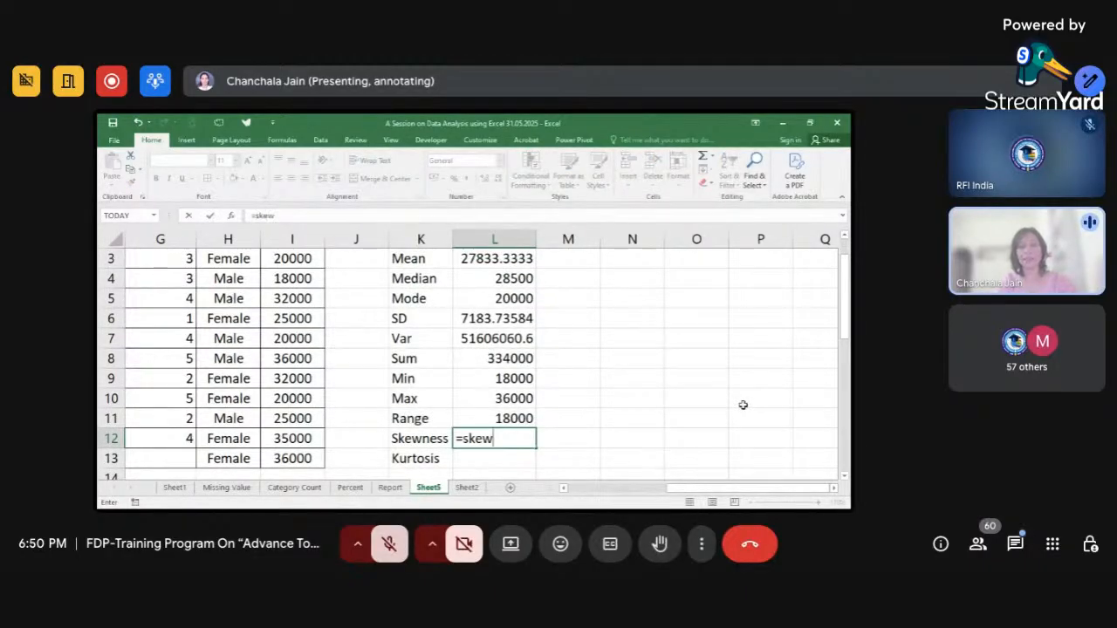
type("(i2:i13)")
key("Return")
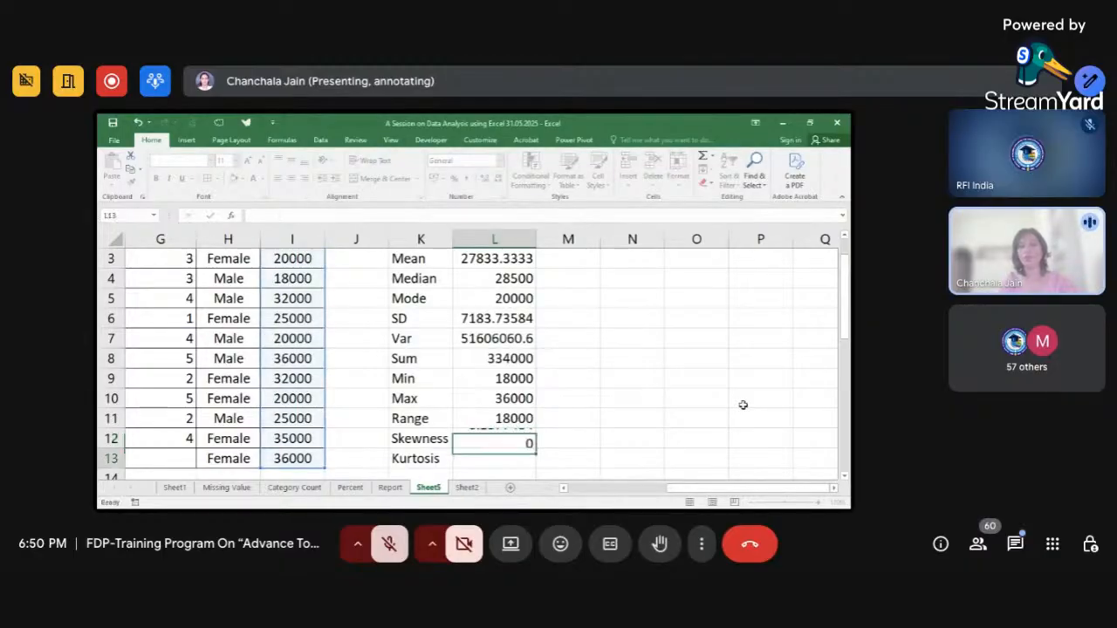
- Calculate the kurtosis of the Income values in L13 with the formula =KURT(I2:I13), and select cell M12 beside the skewness result
scroll(743, 404, "down", 1)
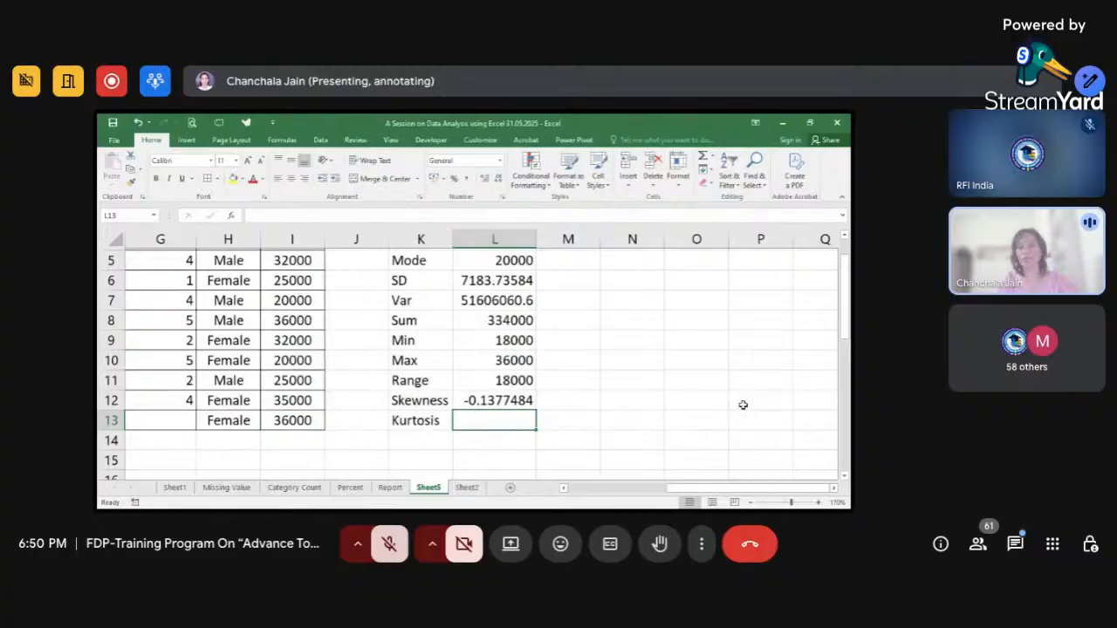
type("=k")
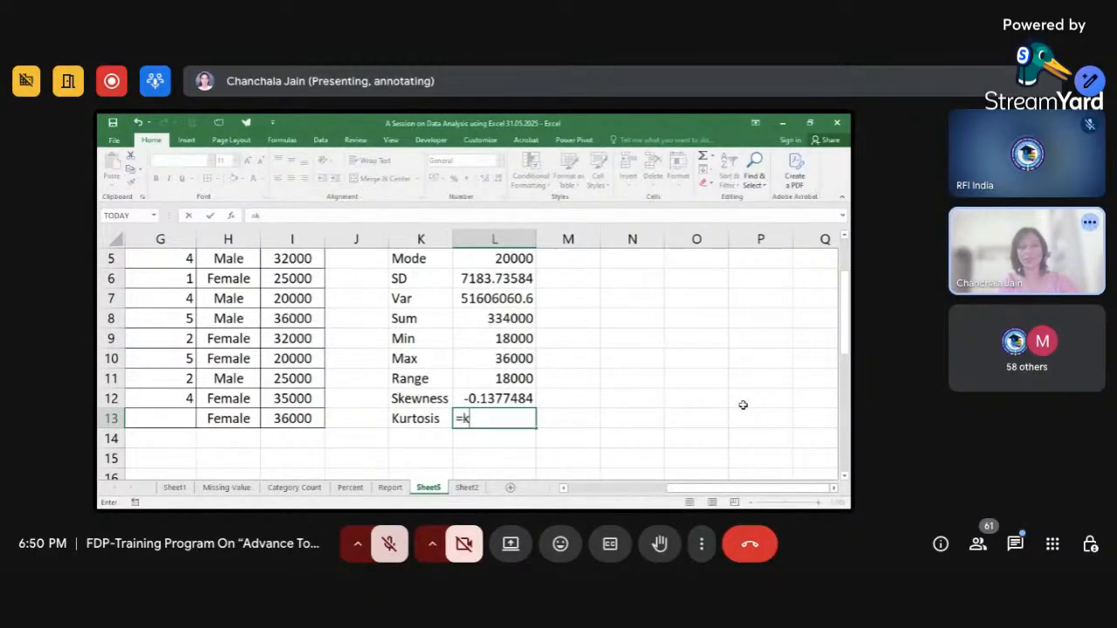
type("urt(i2:i13)")
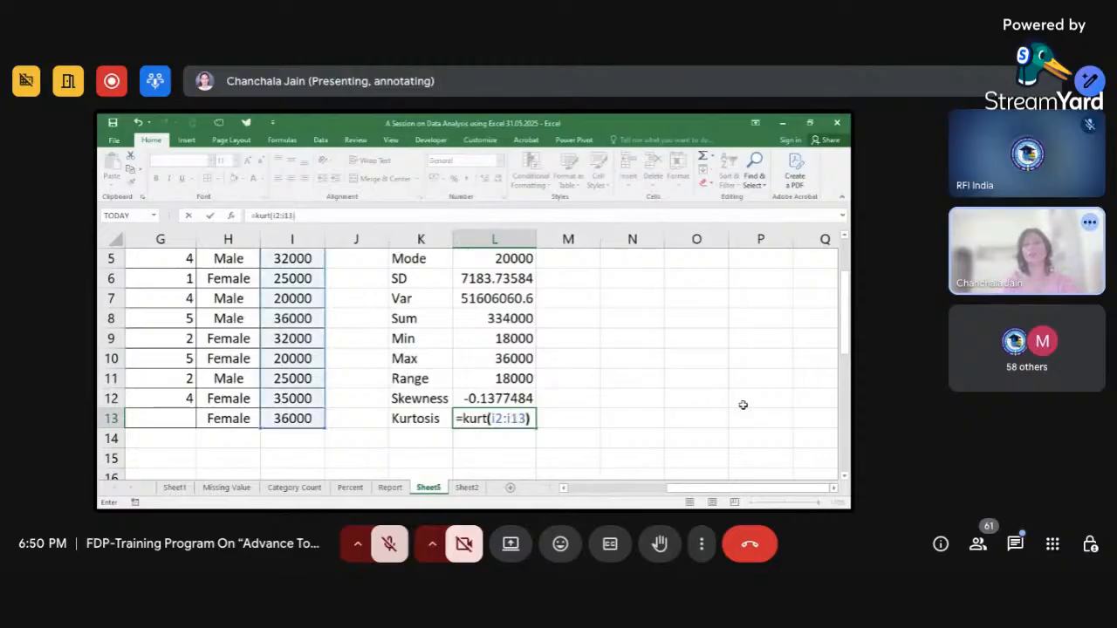
key("Return")
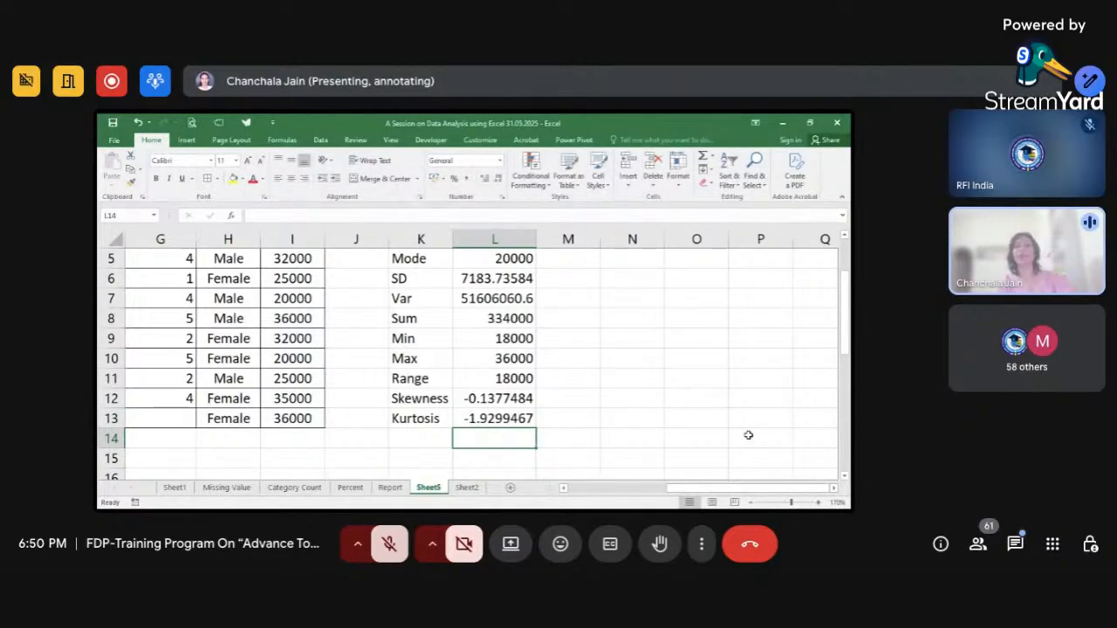
left_click_drag(427, 401, 484, 418)
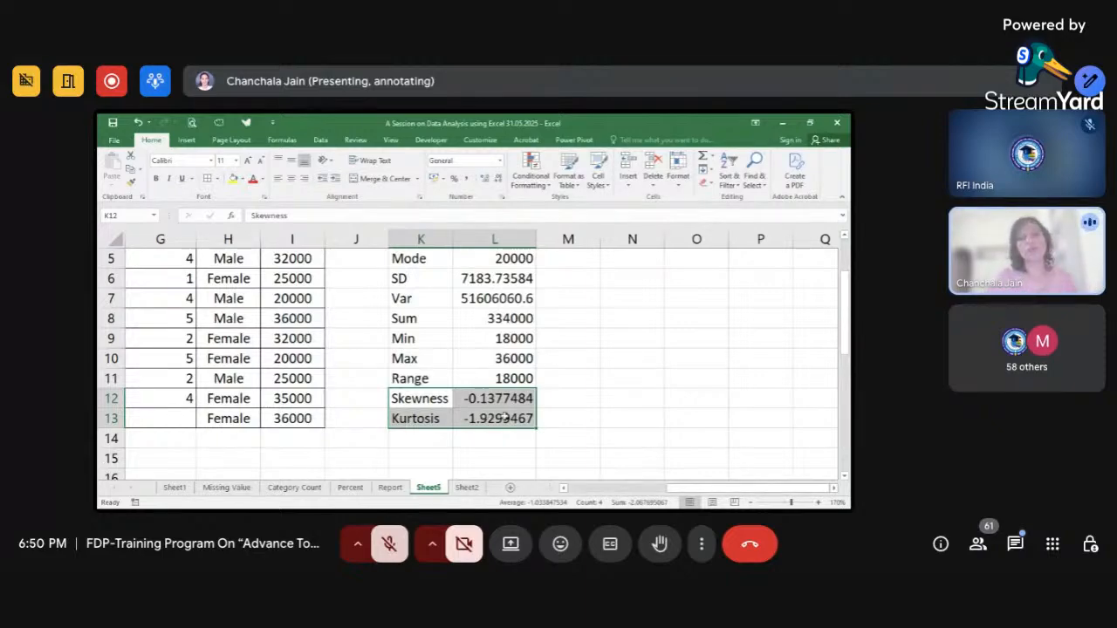
left_click(562, 400)
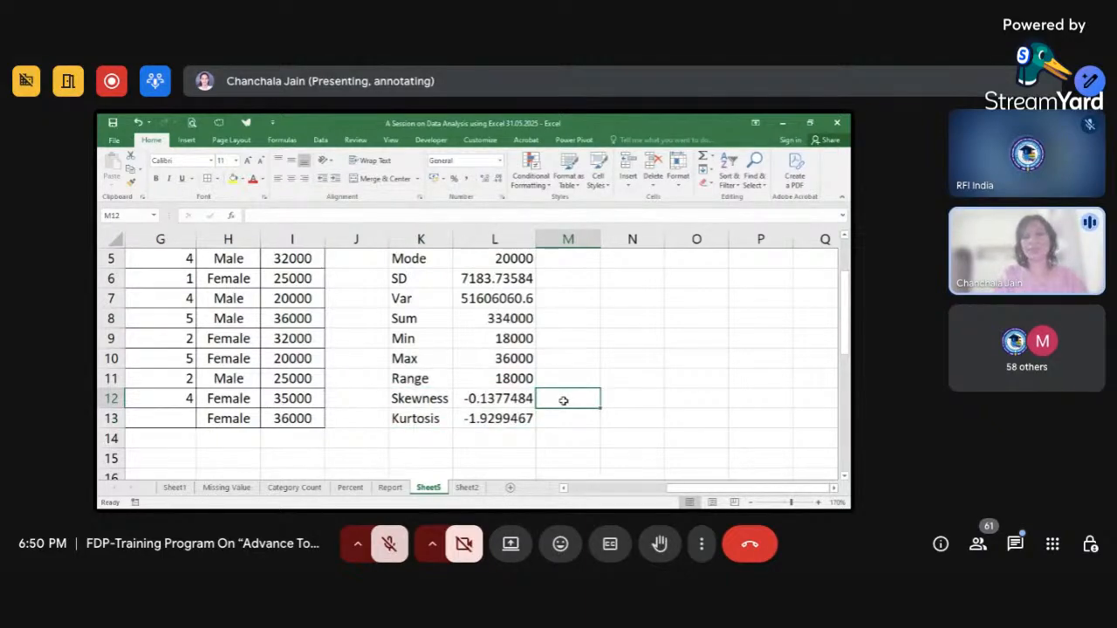
type("N")
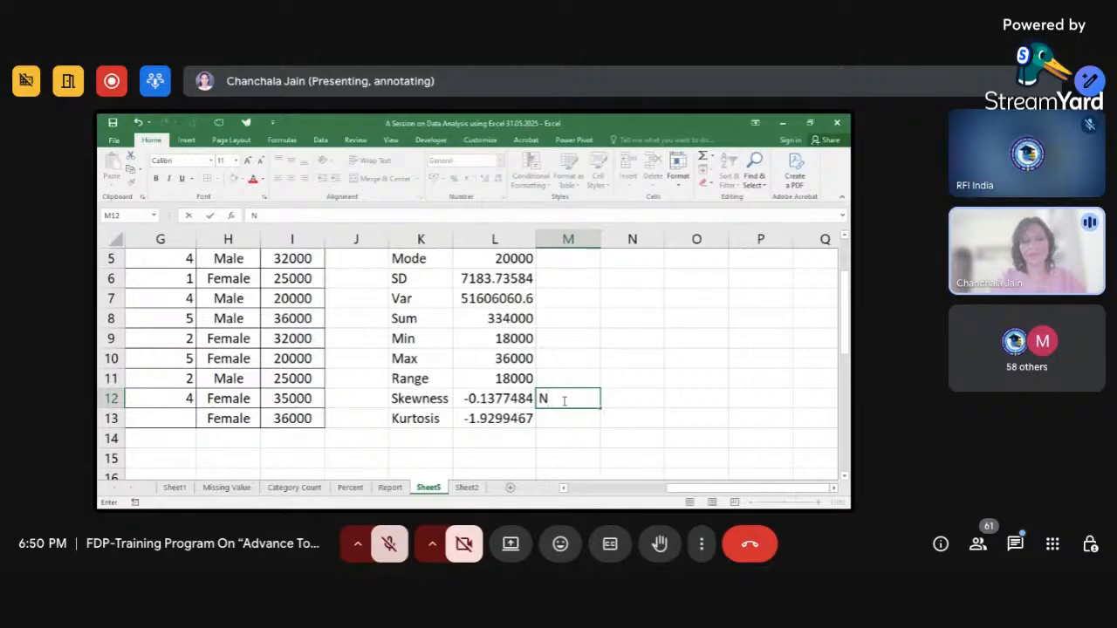
type("egtive")
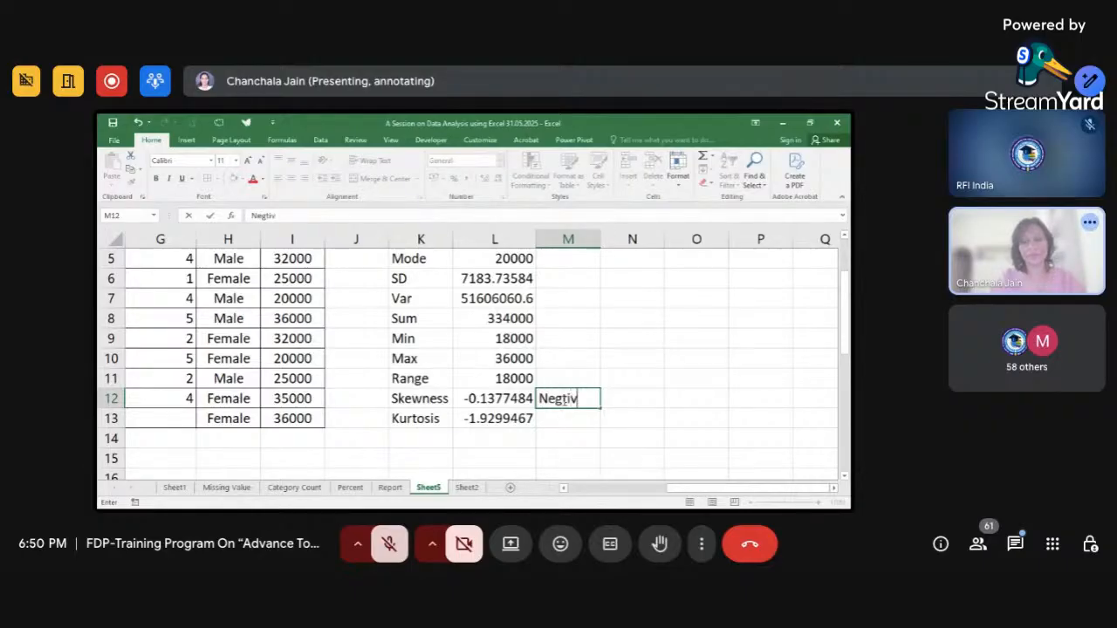
key("BackSpace")
key("BackSpace")
key("BackSpace")
key("BackSpace")
key("BackSpace")
key("BackSpace")
key("BackSpace")
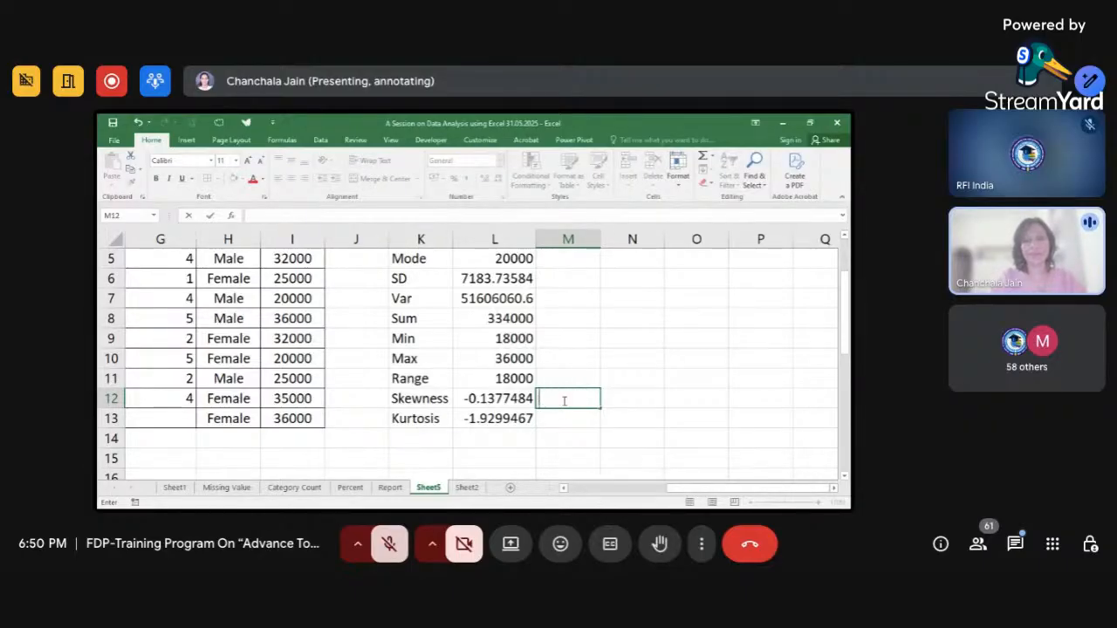
- Enter the interpretation "Income is negatively skewed." in M12 beside the skewness result
type("Income i")
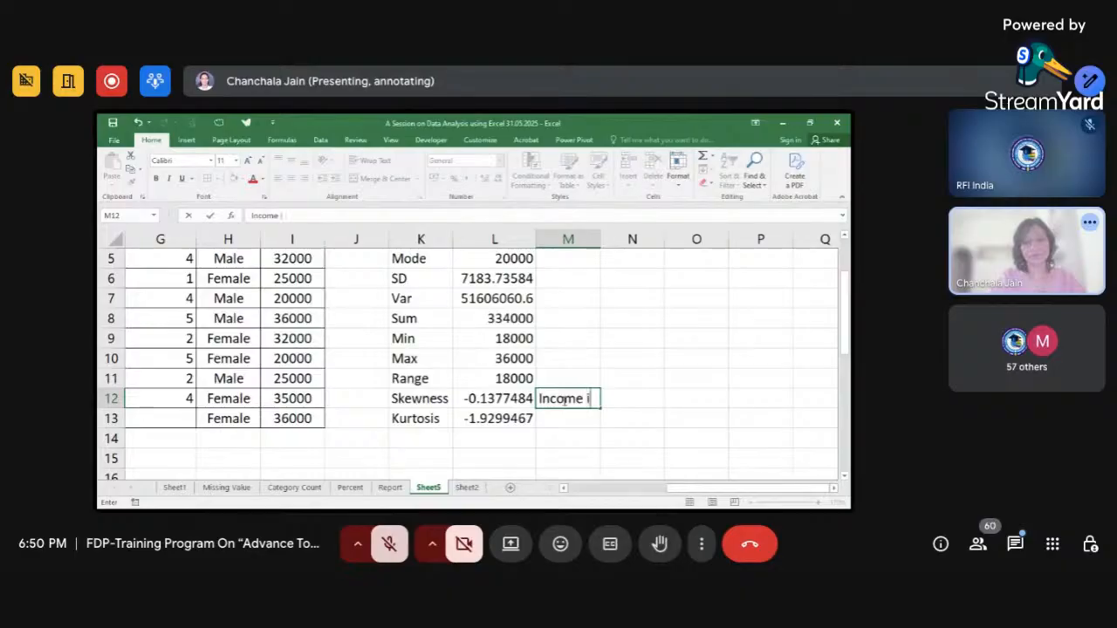
type("s nega")
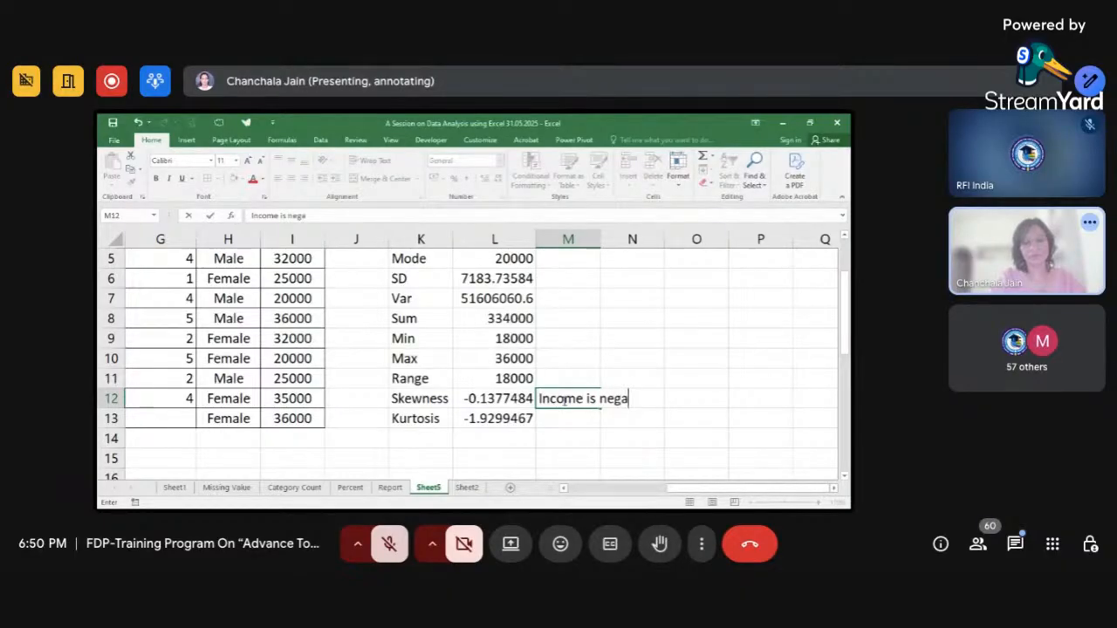
type("tively ske")
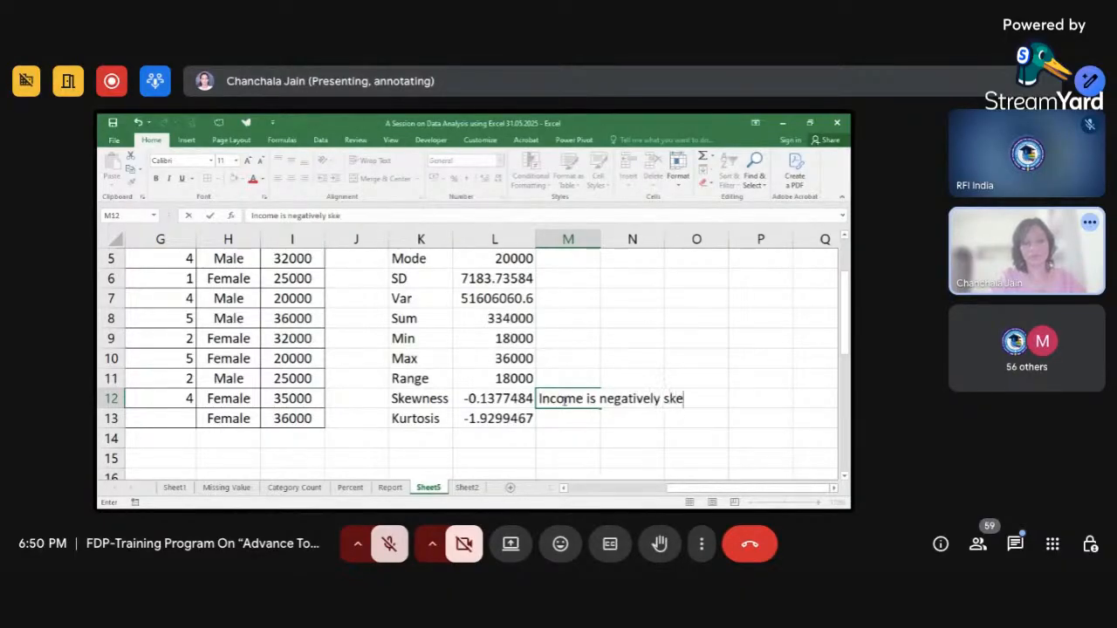
type("wed.")
key("Return")
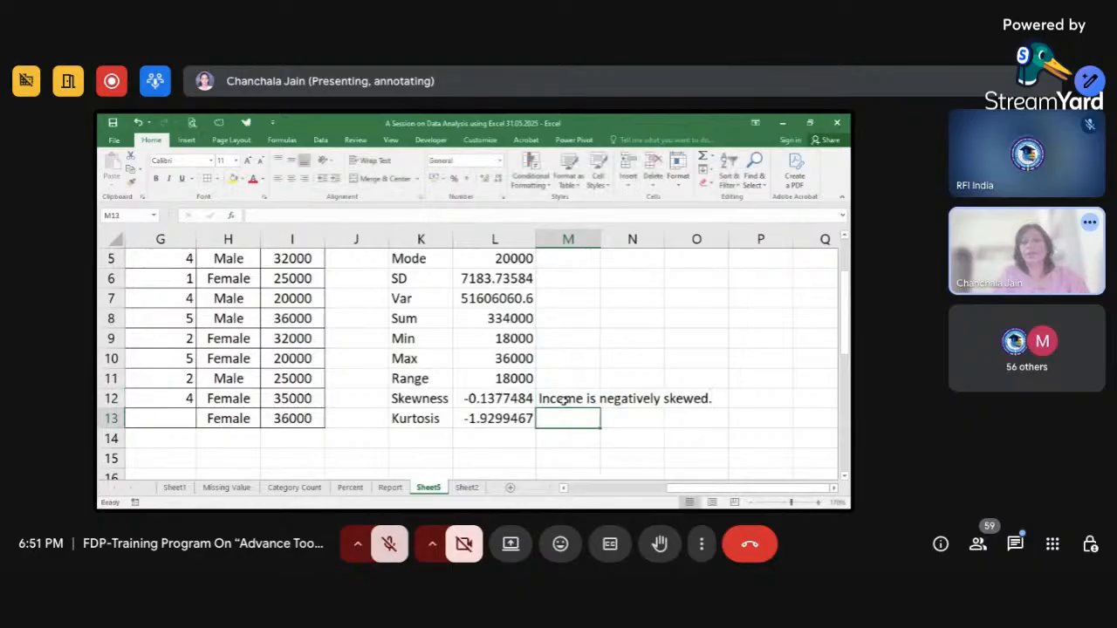
- Enter the interpretation "Income is platykutic." in M13 beside the kurtosis result
scroll(564, 400, "down", 1)
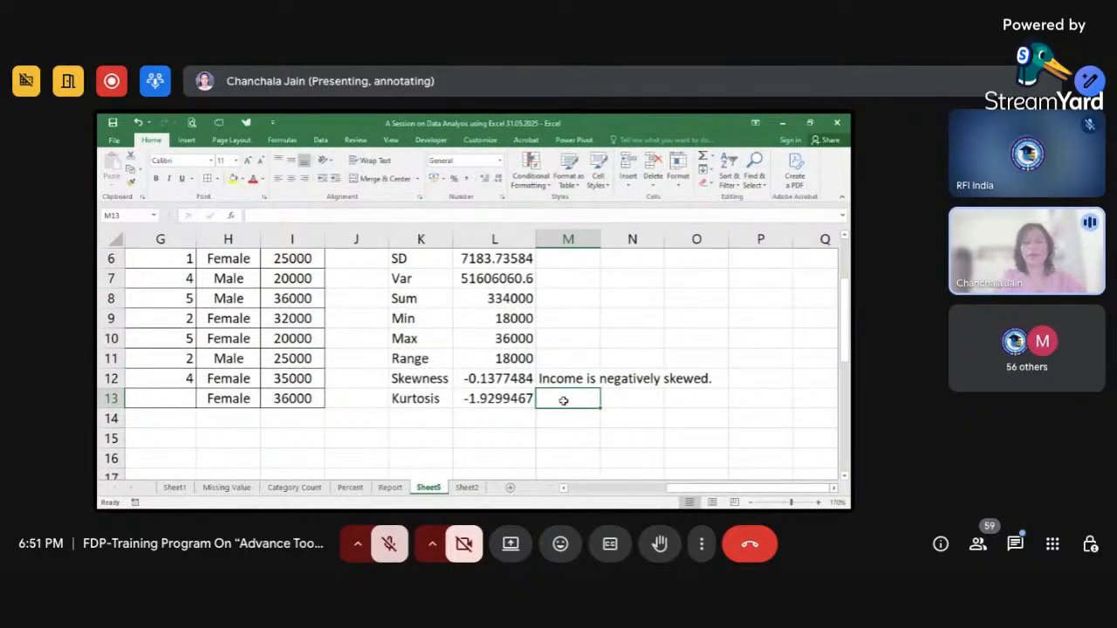
type("Income")
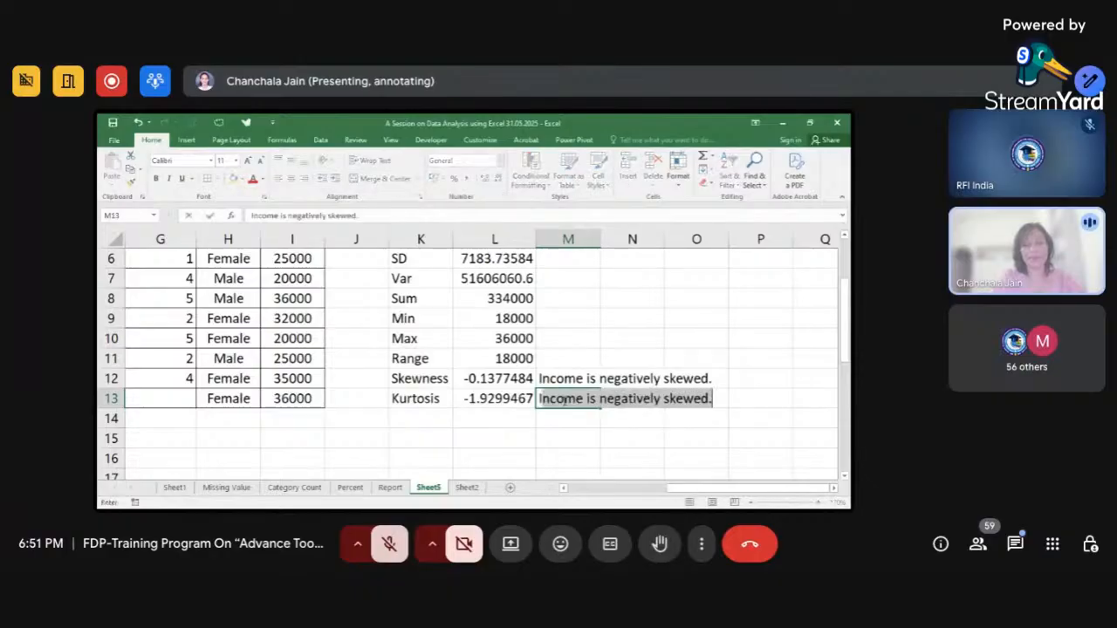
type(" is ")
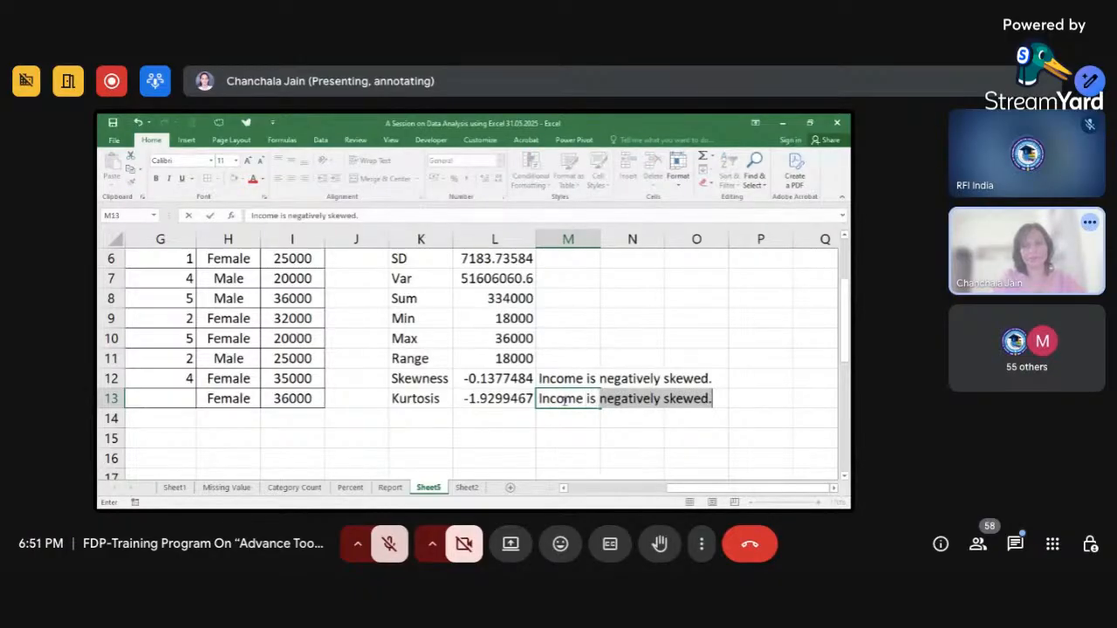
type("platy")
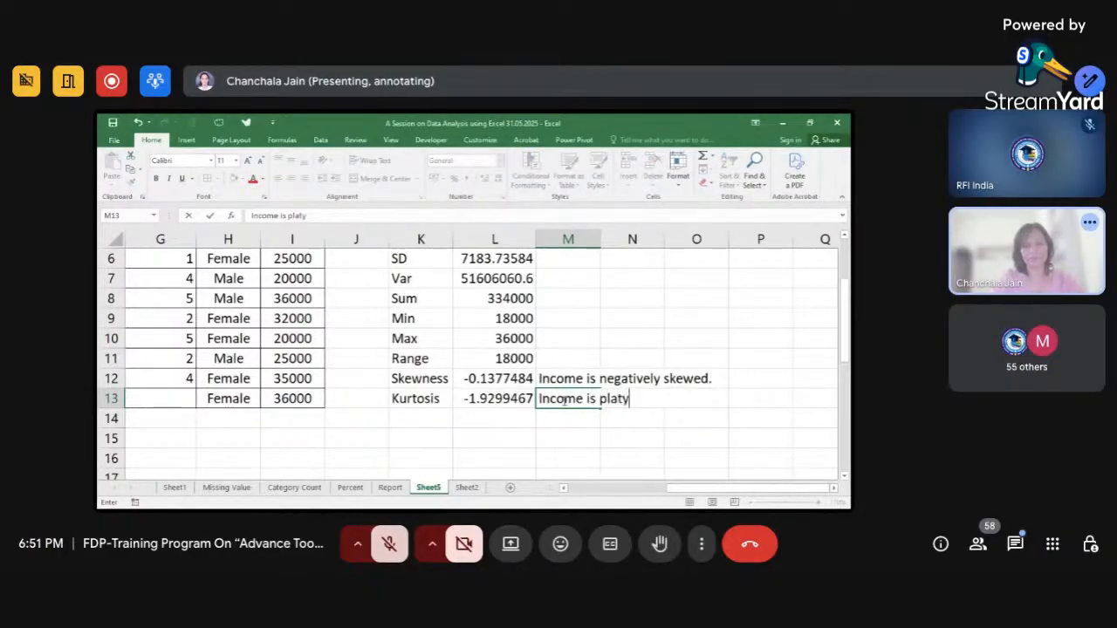
type("ku")
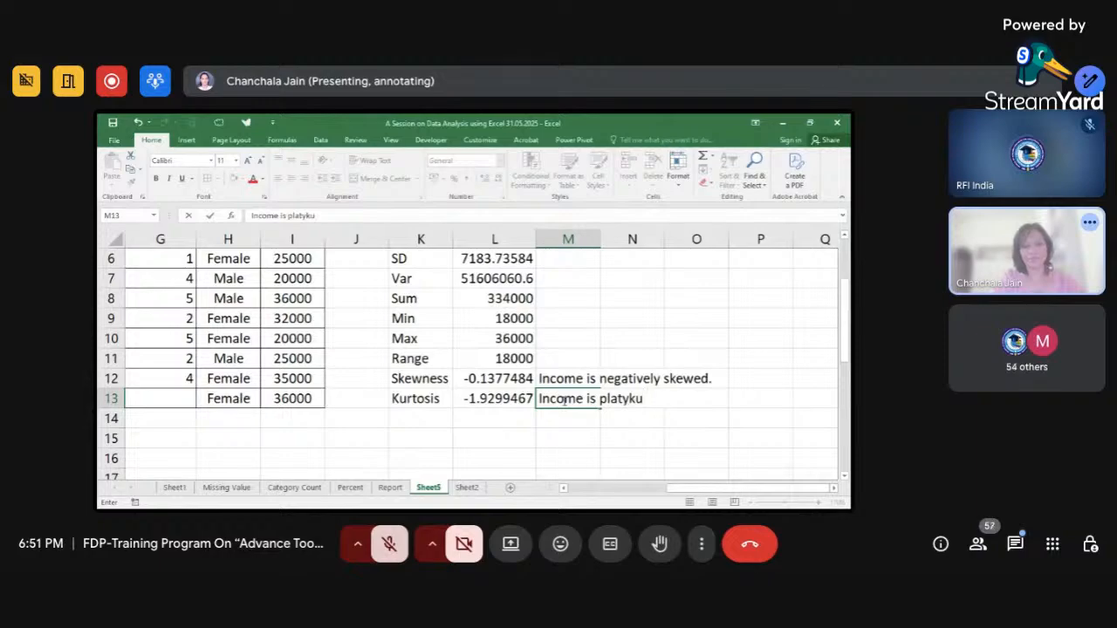
type("tic.")
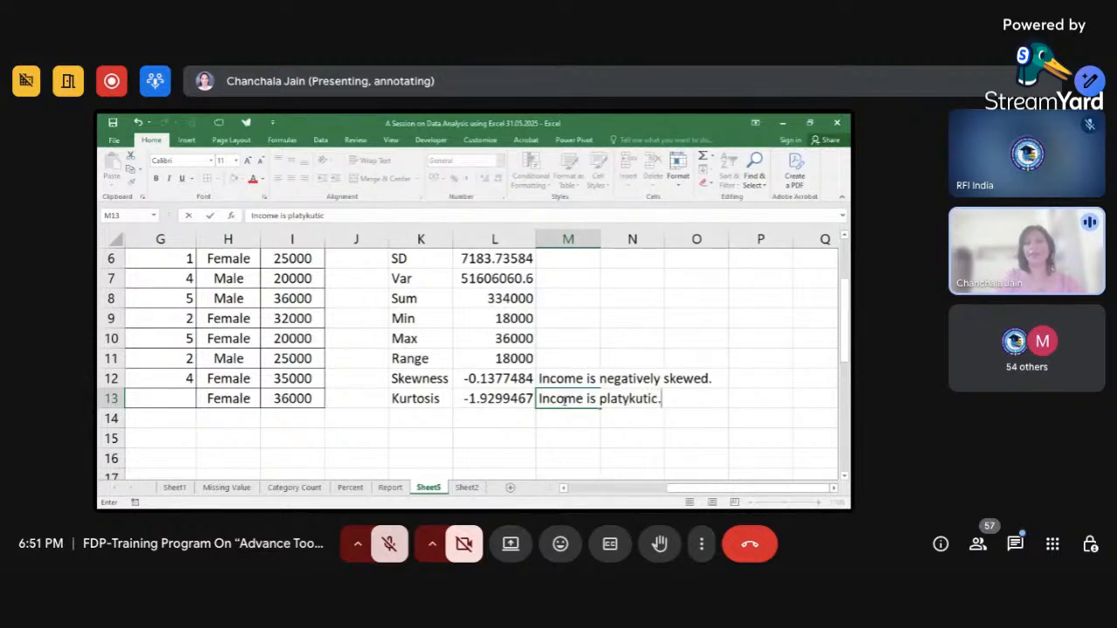
- List the kurtosis types Mesokurtic, Leptokurtic and Platykurtic in cells K14 to K16 below the Kurtosis label
left_click(431, 419)
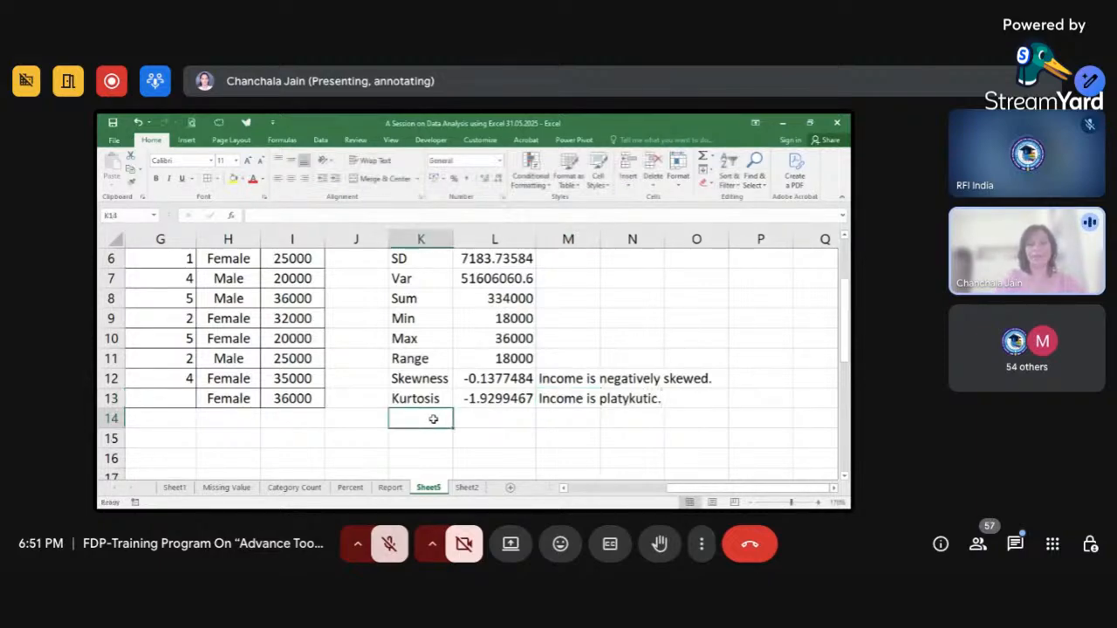
type("Mesok")
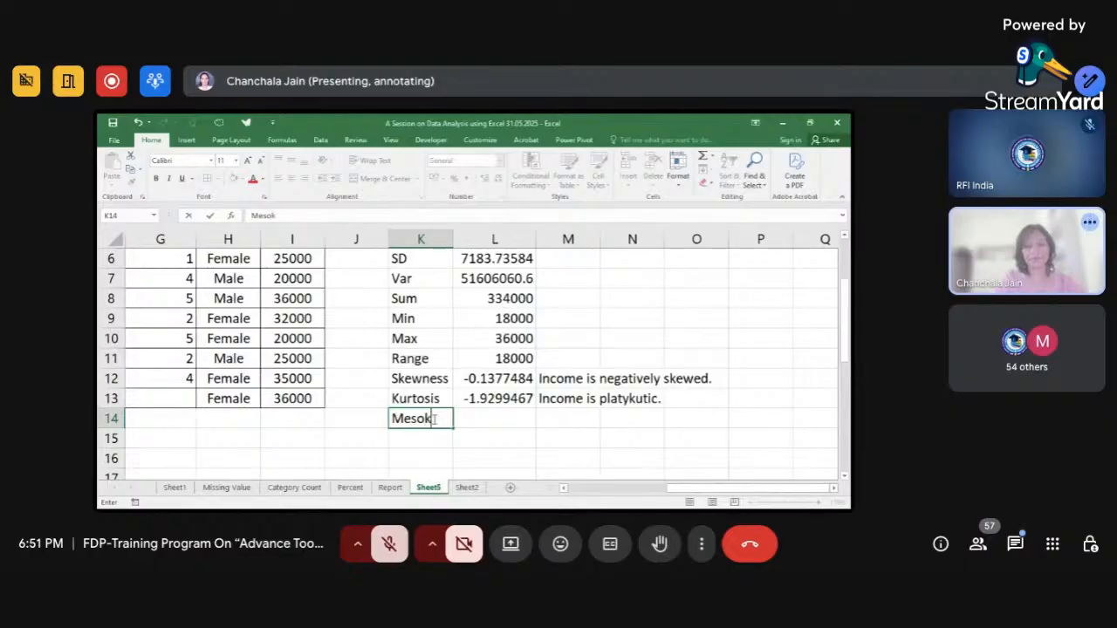
type("urtic")
key("Return")
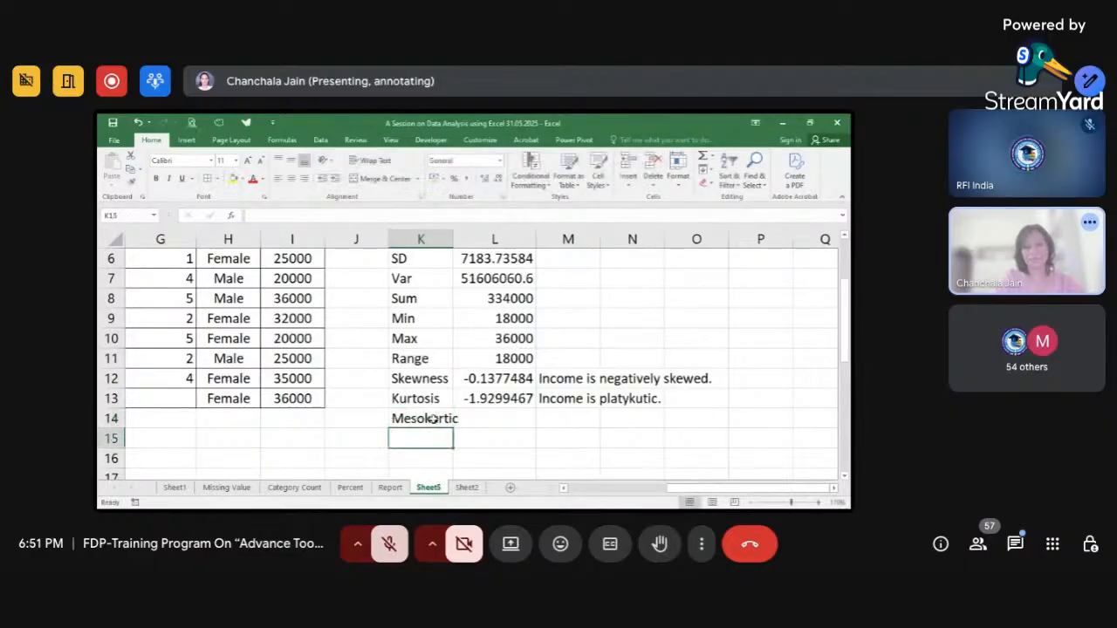
type("Lepto")
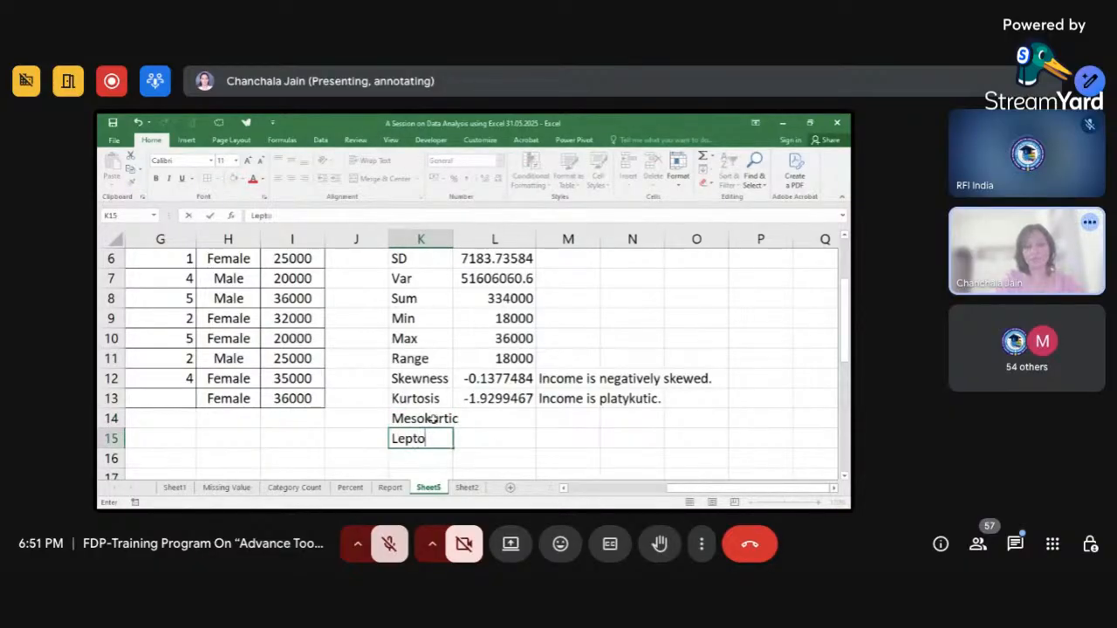
type("kurtic")
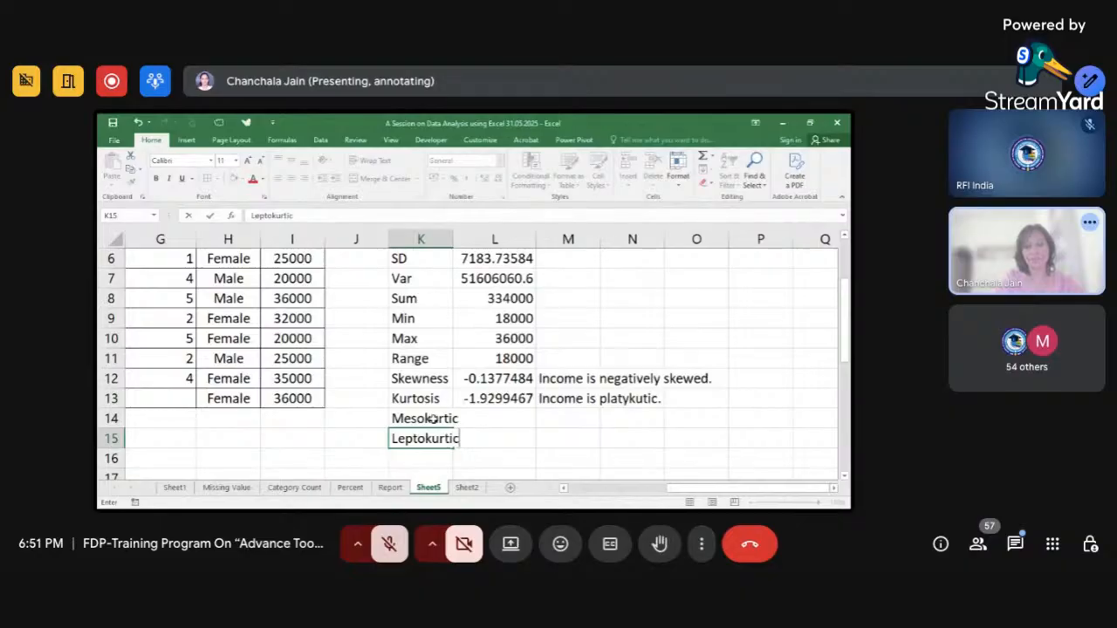
key("Return")
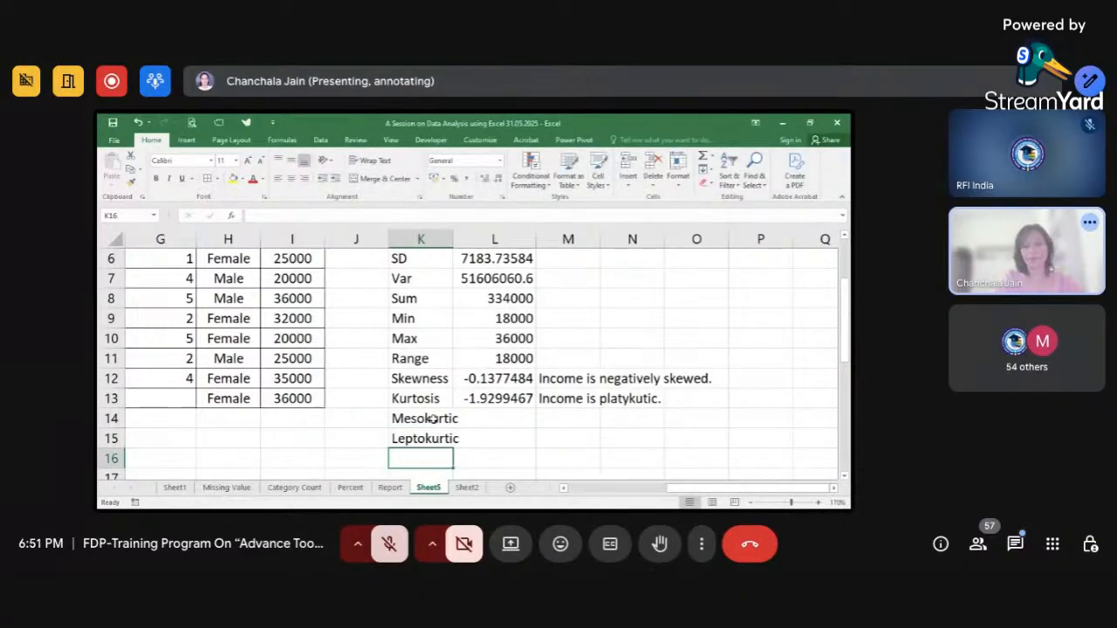
type("Pla")
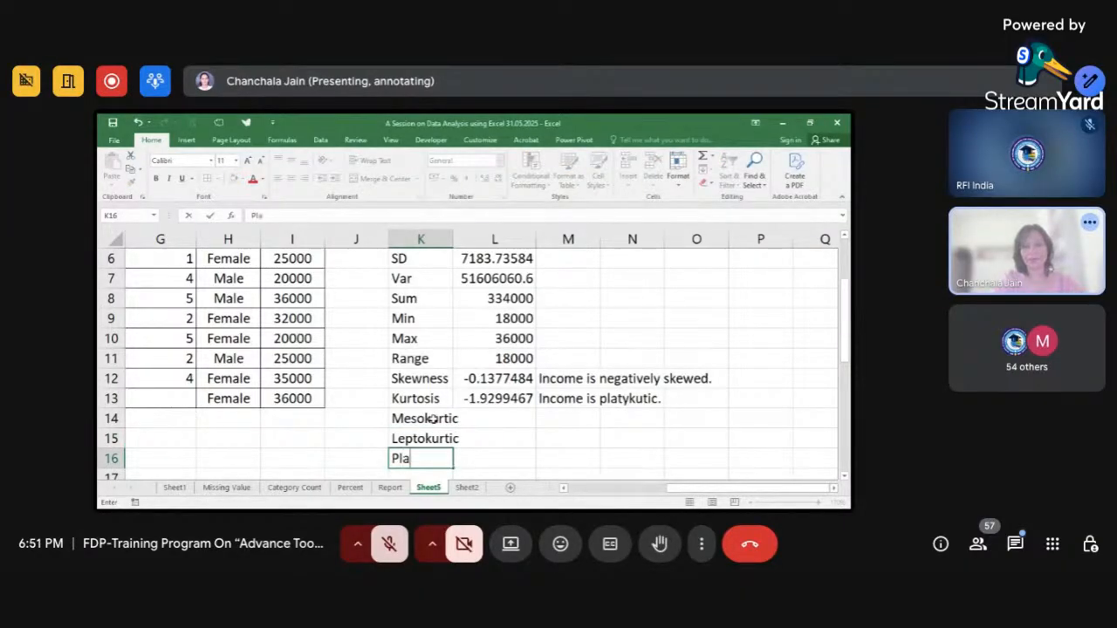
type("tykur")
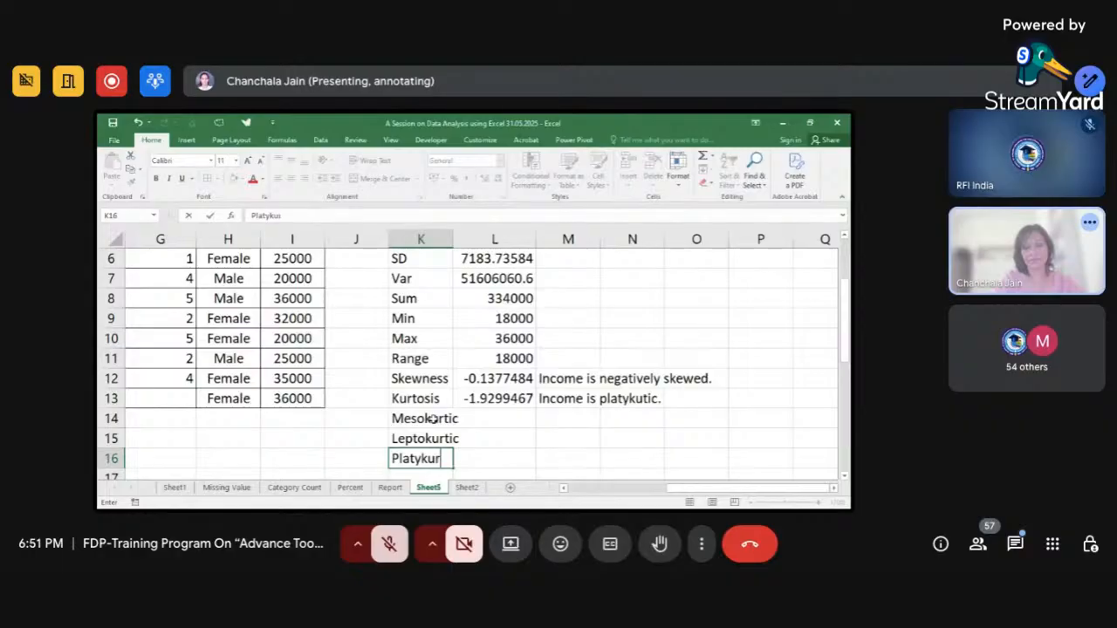
type("tic")
key("Return")
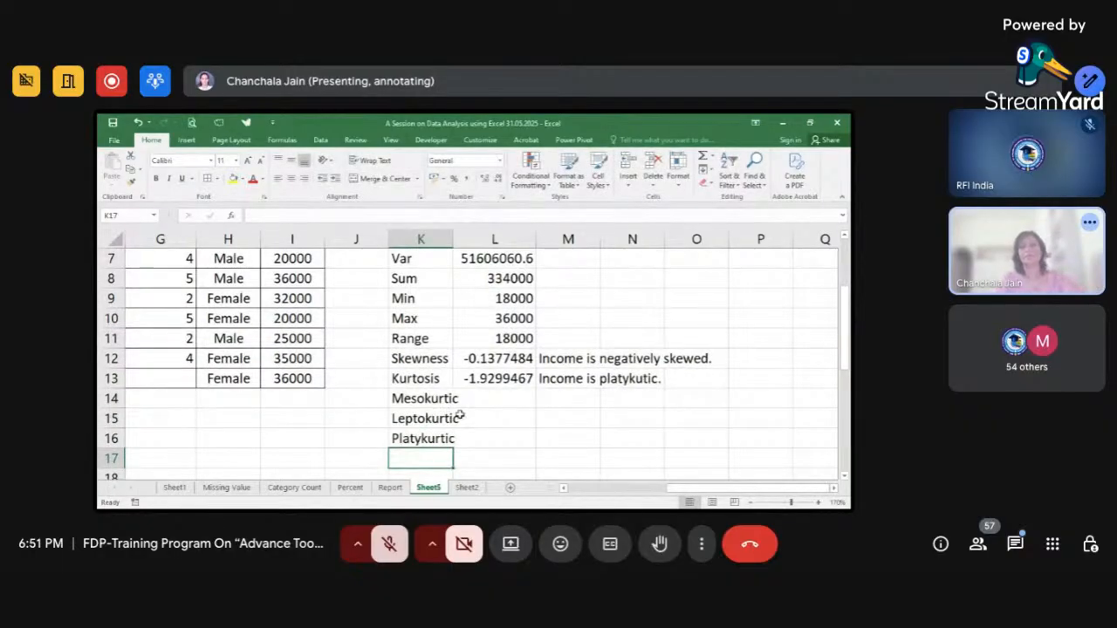
- Examine the kurtosis result against the three types in K14:K16 and review the descriptive statistics of the Income data
left_click_drag(441, 400, 436, 440)
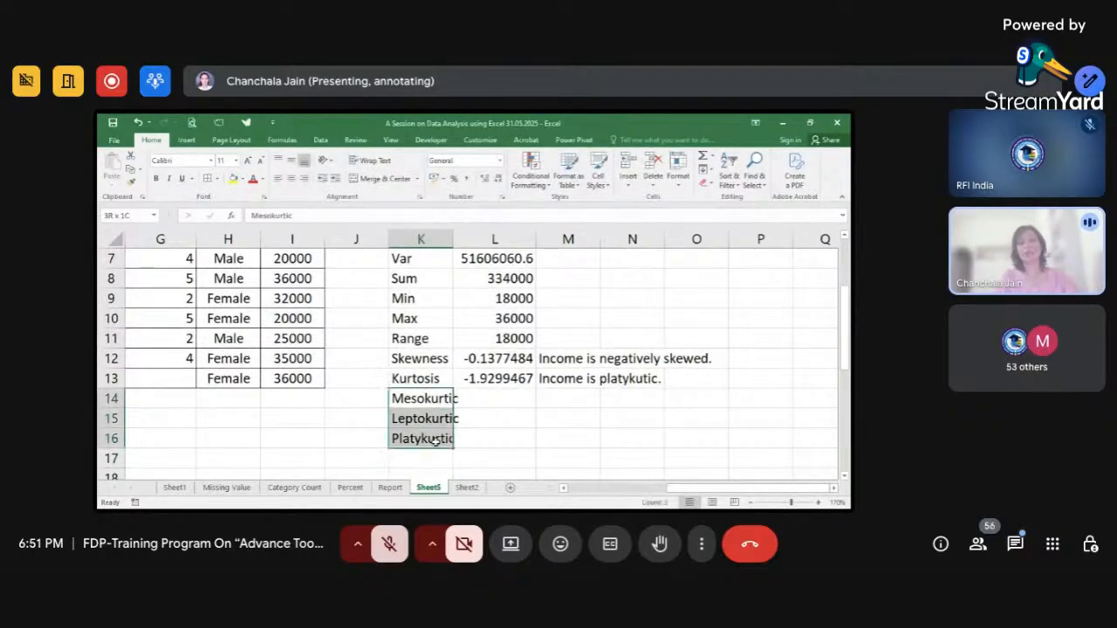
left_click(486, 441)
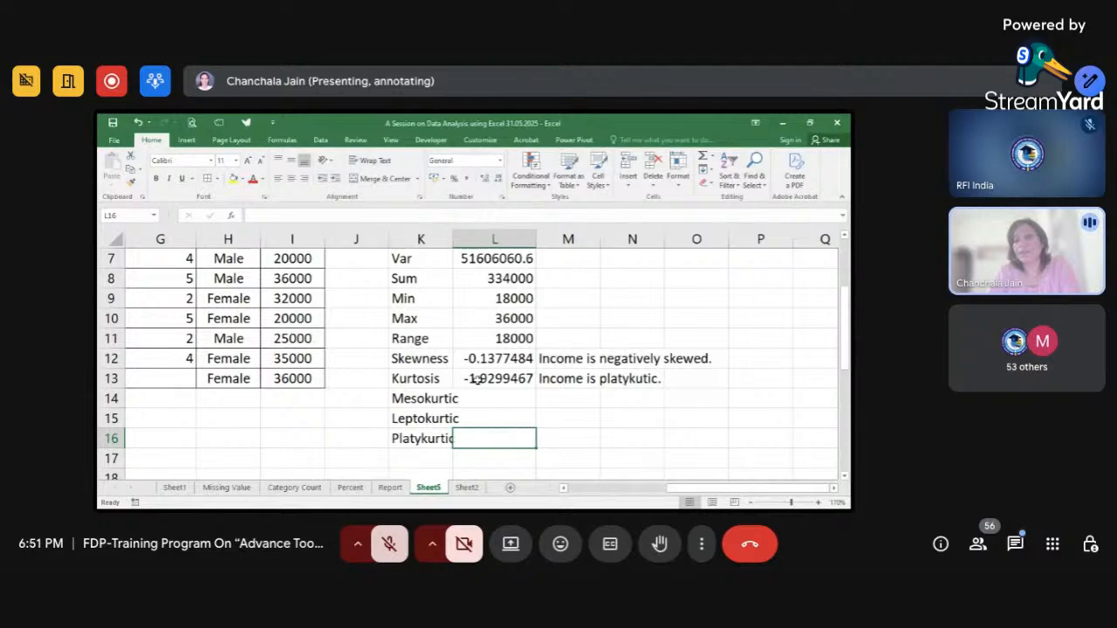
left_click(476, 380)
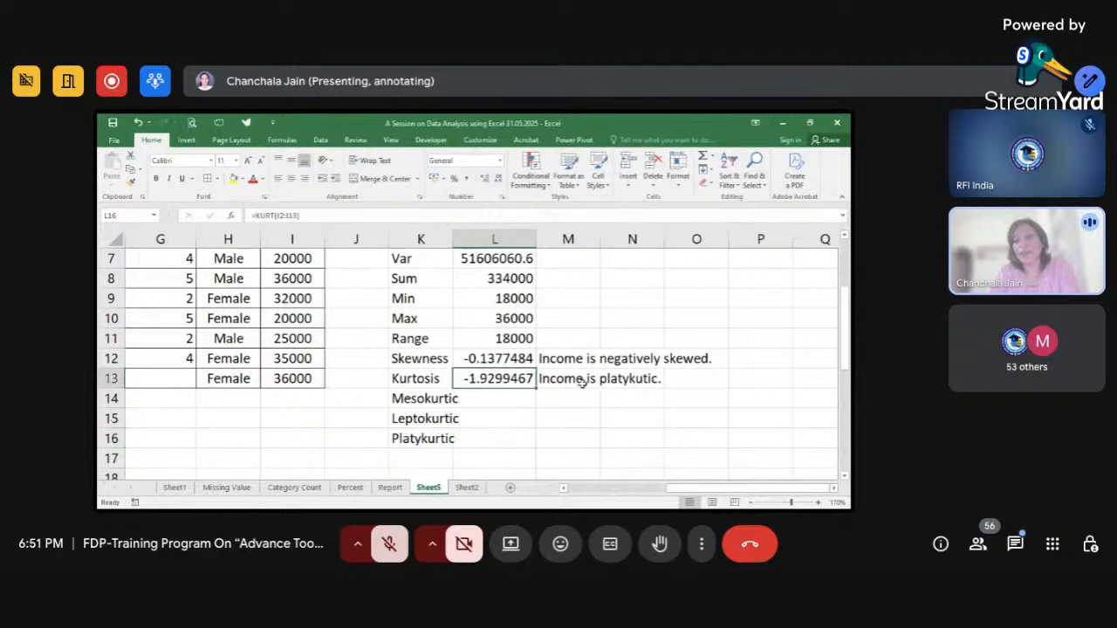
left_click(431, 421)
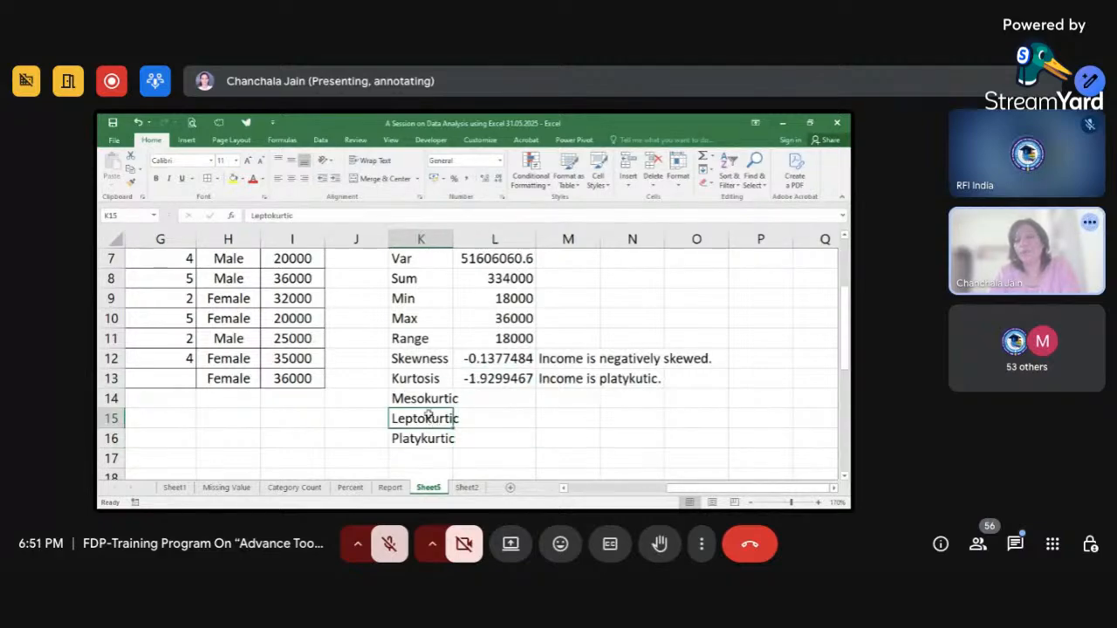
left_click(422, 398)
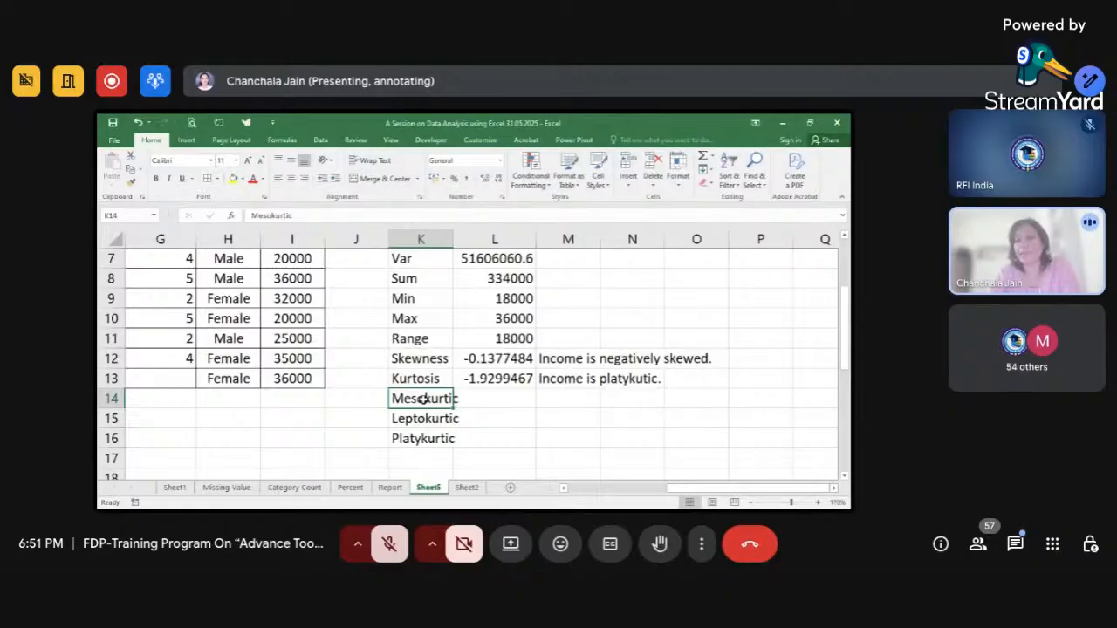
left_click(482, 401)
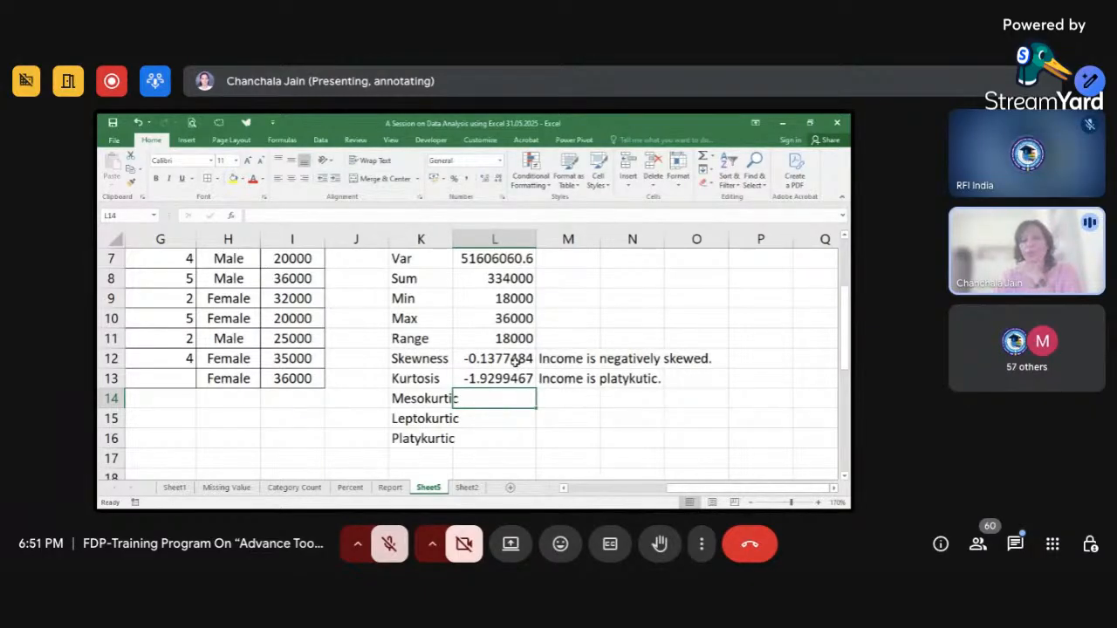
scroll(515, 362, "up", 2)
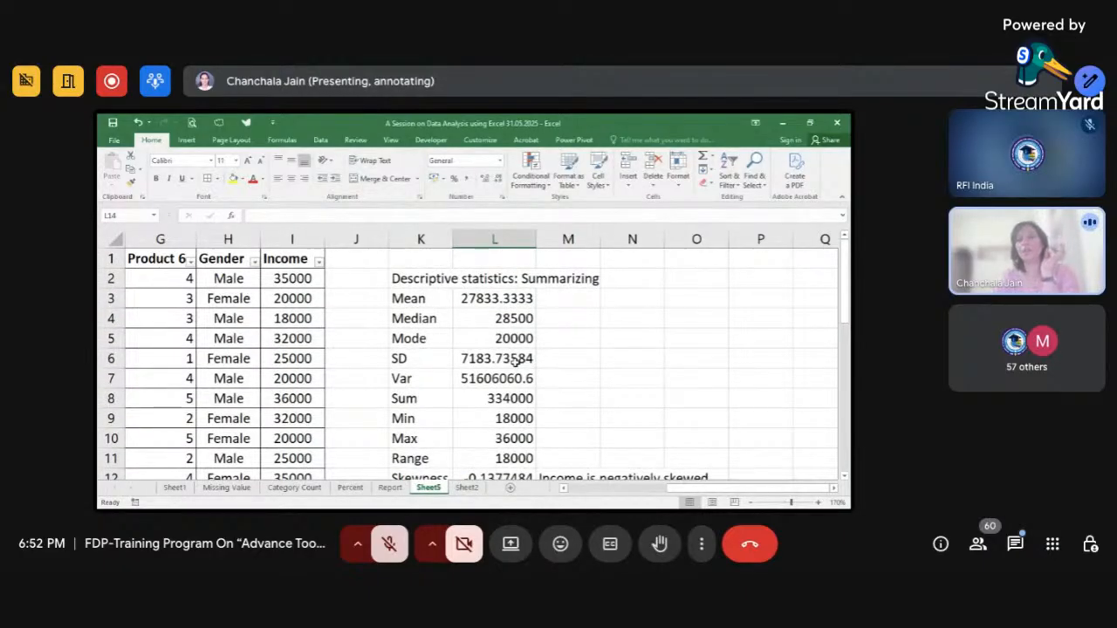
scroll(516, 360, "down", 2)
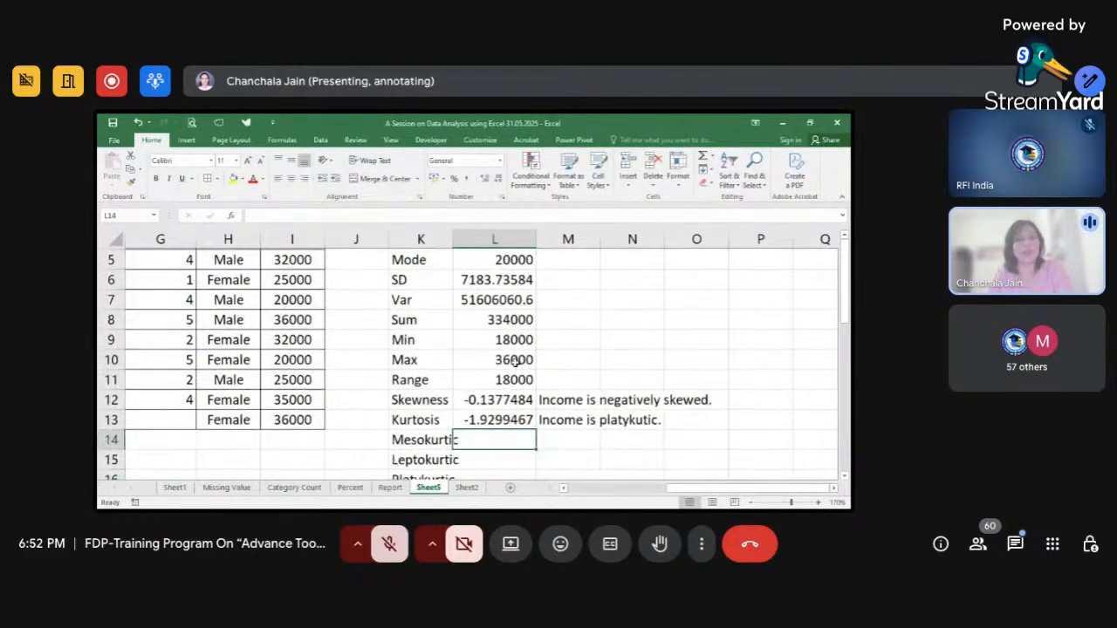
scroll(515, 362, "up", 2)
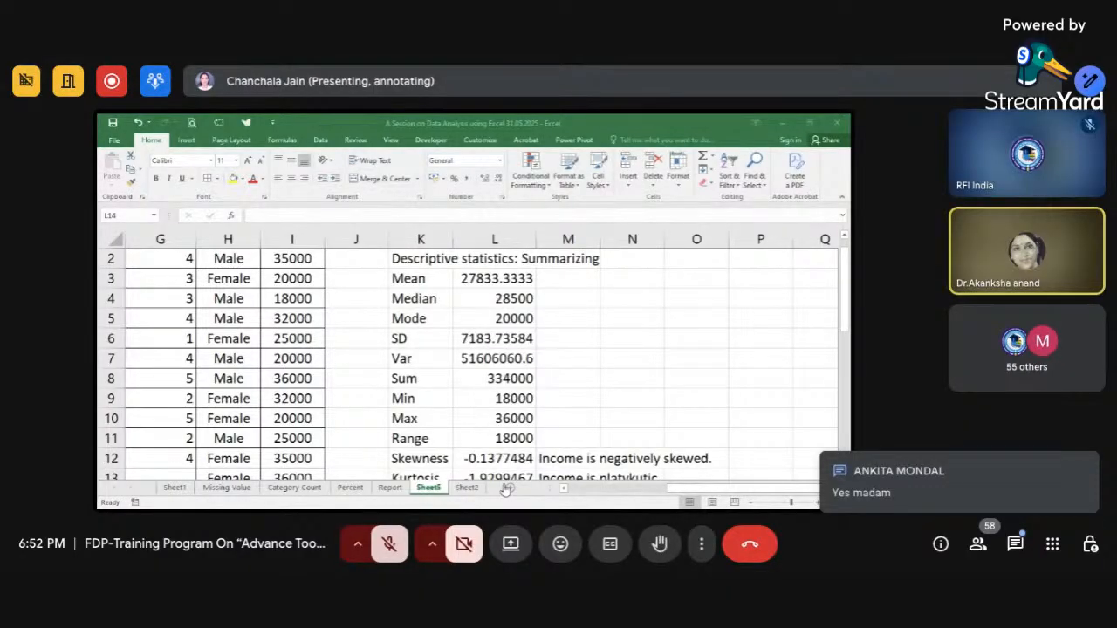
left_click(506, 489)
left_click(412, 357)
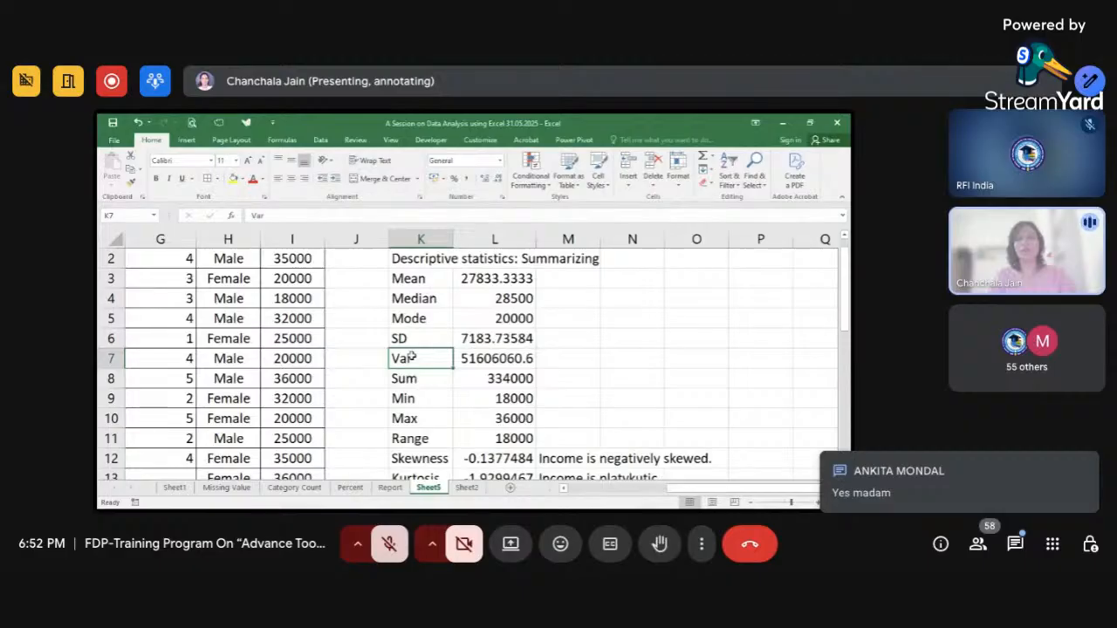
scroll(413, 357, "down", 3)
scroll(412, 357, "up", 3)
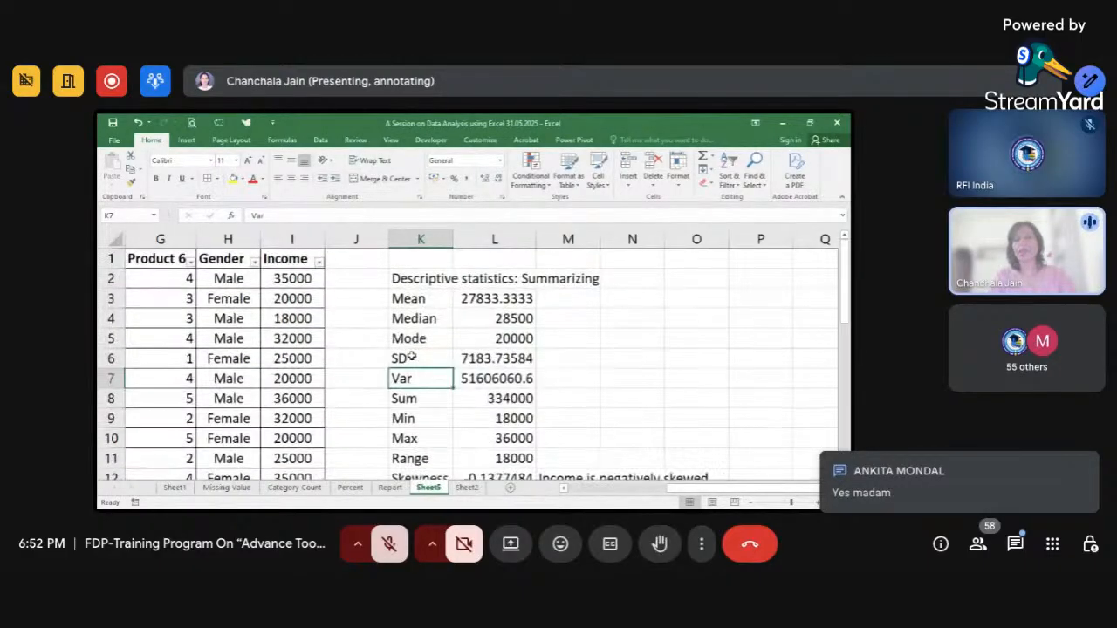
left_click(493, 338)
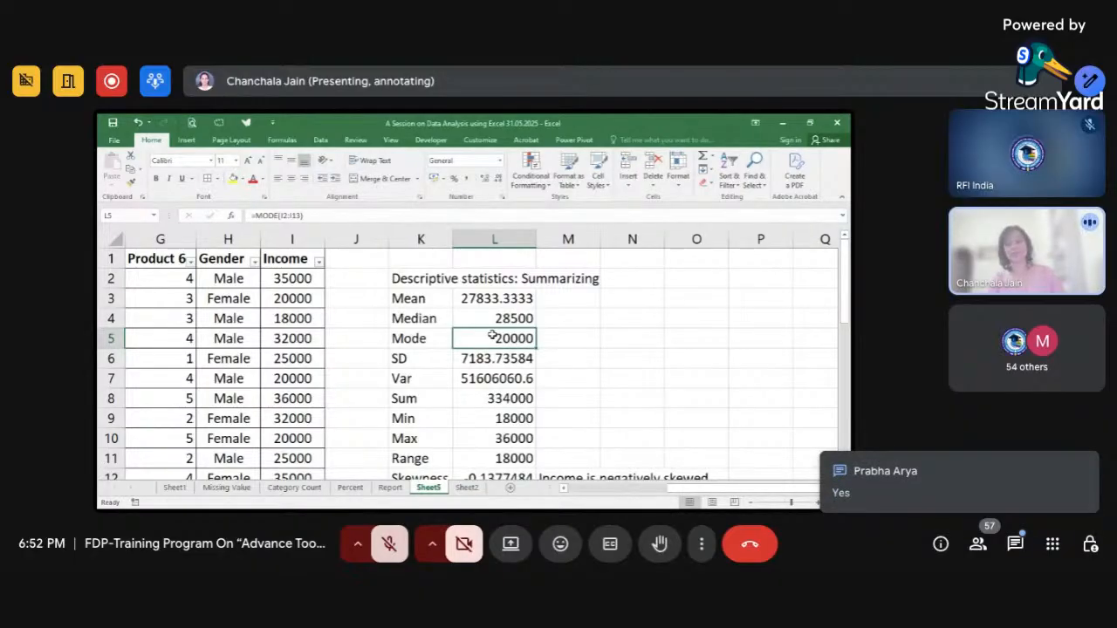
left_click(113, 142)
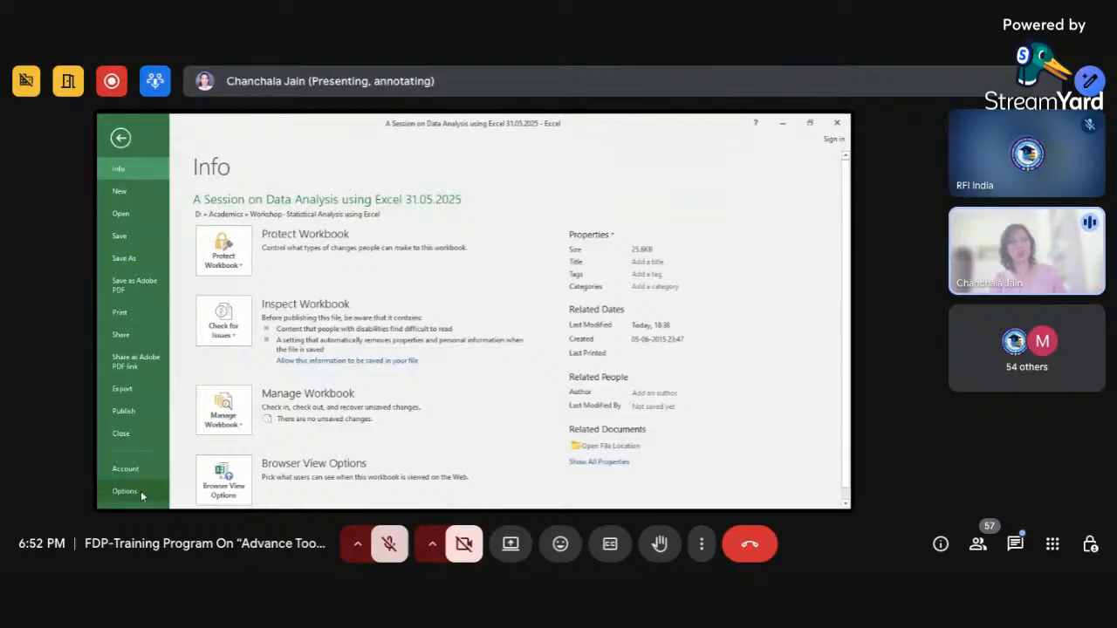
key("Escape")
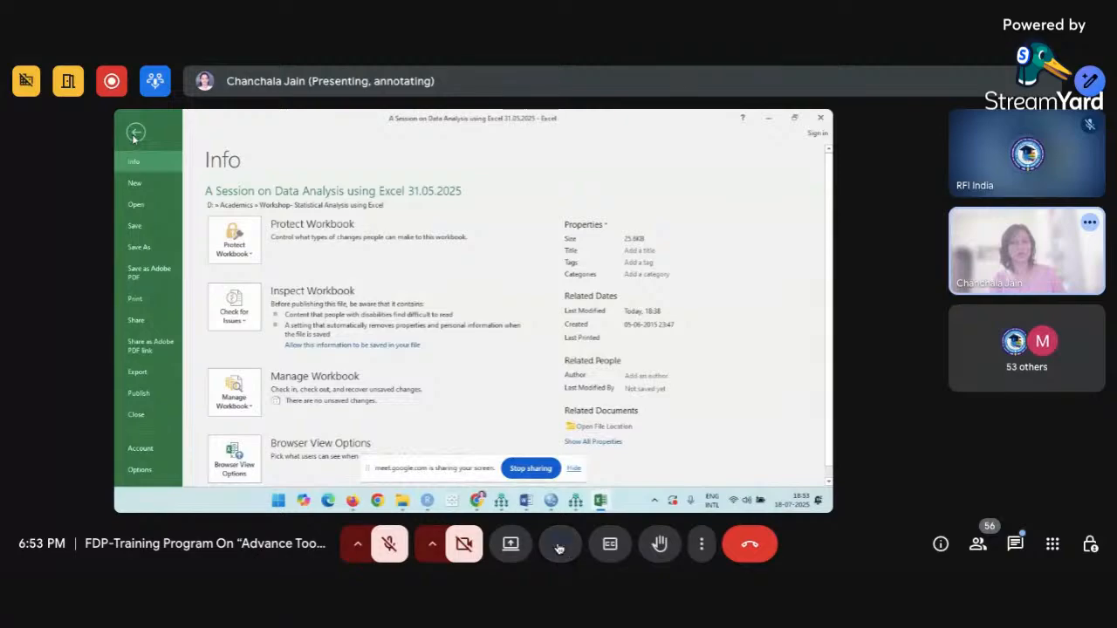
- Switch to the Google Meet call and send a thumbs-up reaction
left_click(559, 544)
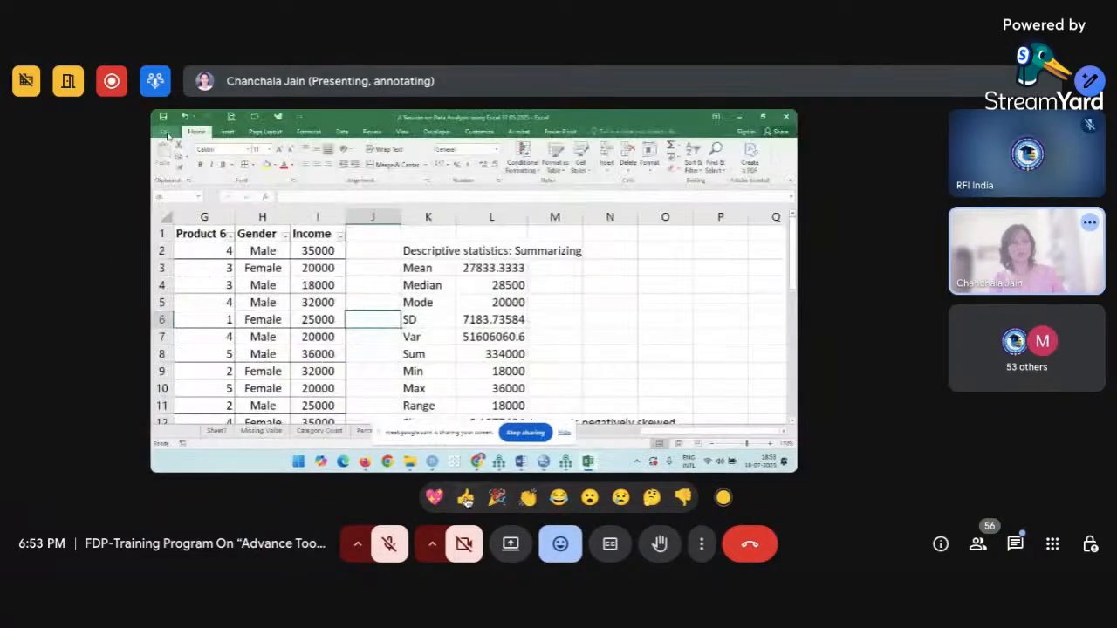
left_click(468, 502)
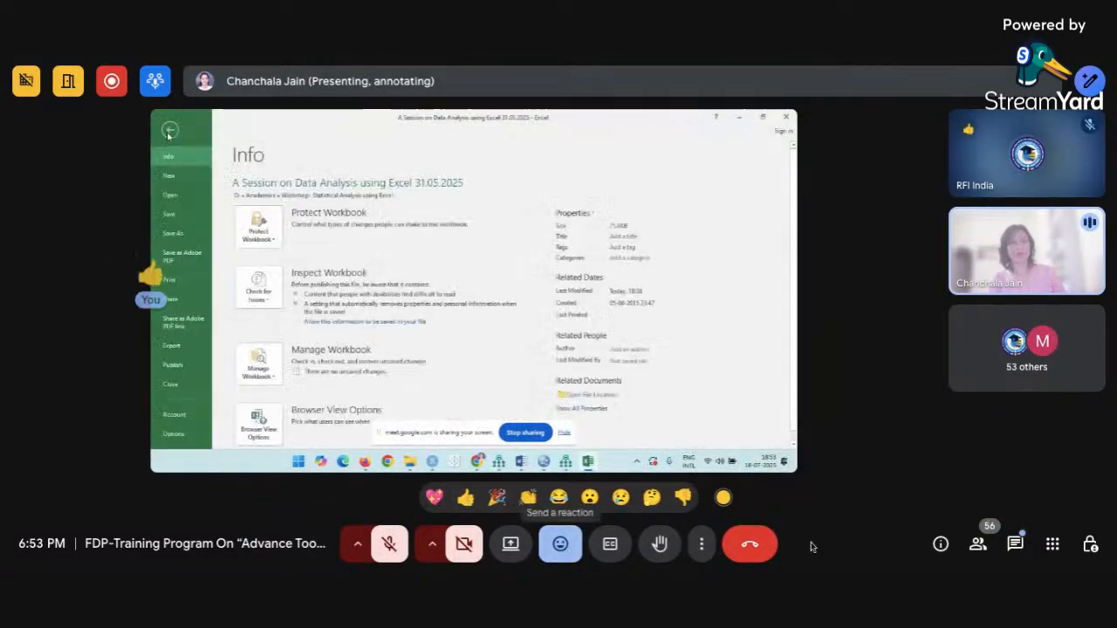
- Set up a Descriptive Statistics analysis of the Income data in I1:I13, grouped by columns with labels in the first row
left_click(563, 546)
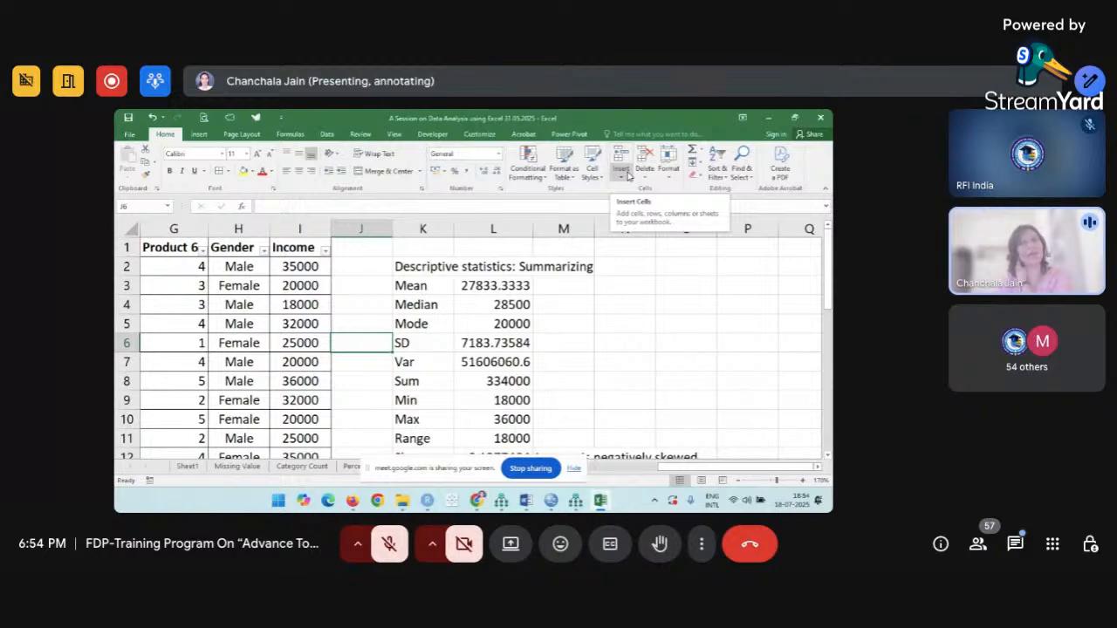
left_click(327, 136)
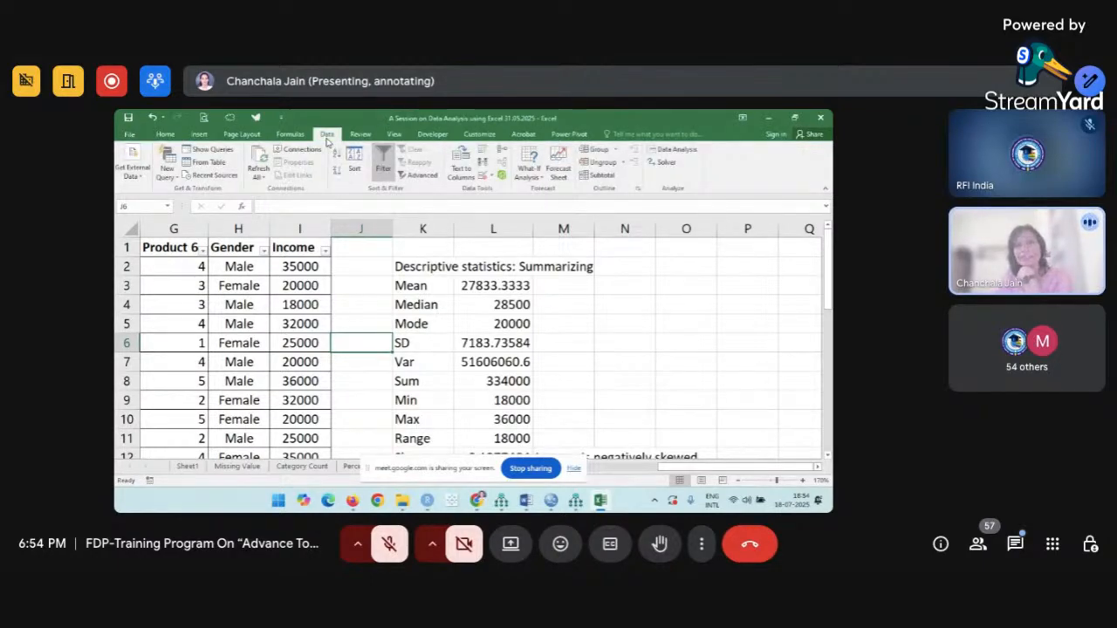
left_click(680, 150)
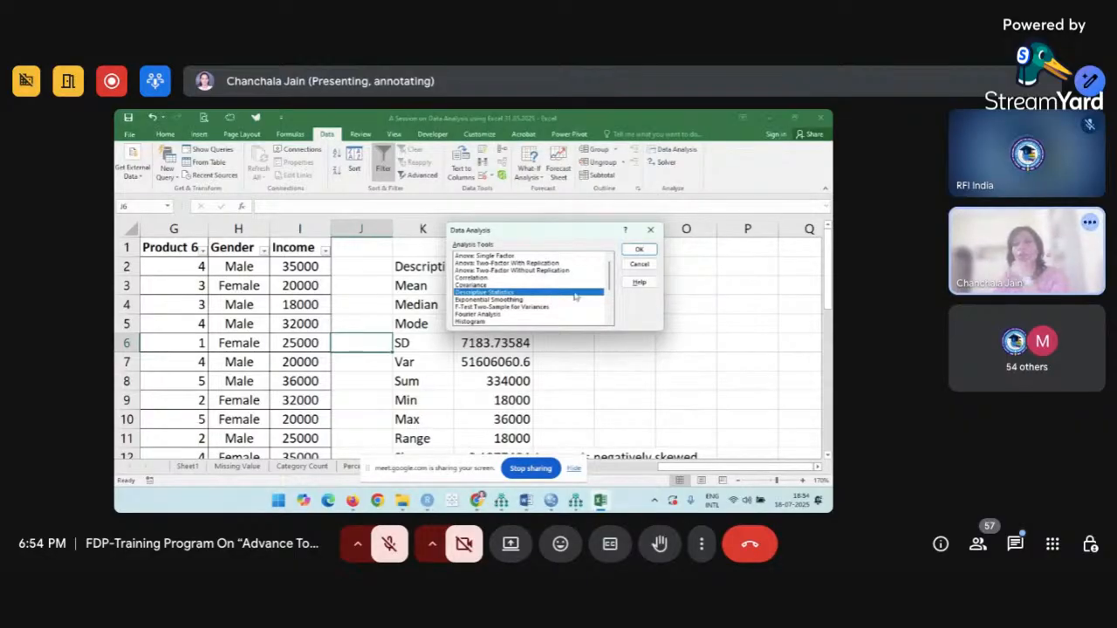
left_click(638, 250)
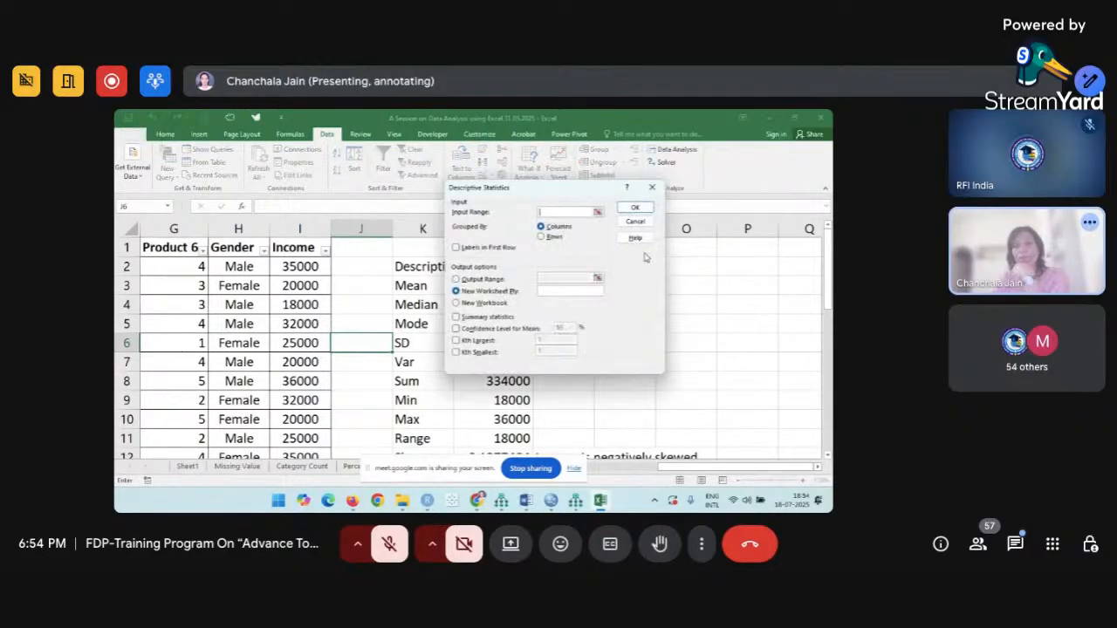
left_click_drag(523, 190, 579, 180)
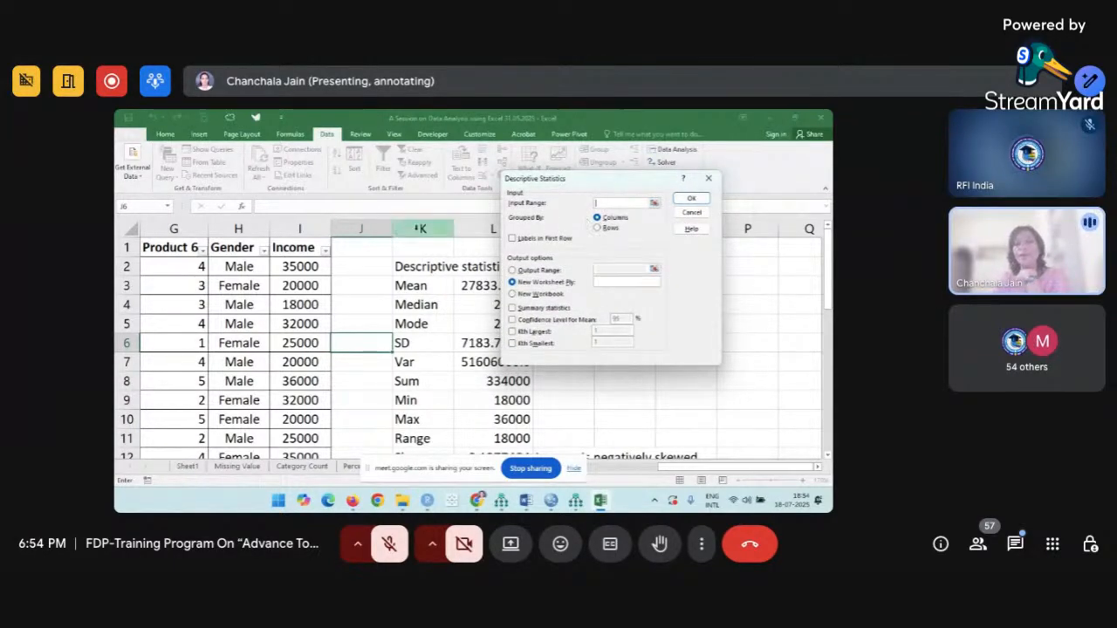
left_click_drag(291, 248, 311, 421)
scroll(300, 295, "up", 1)
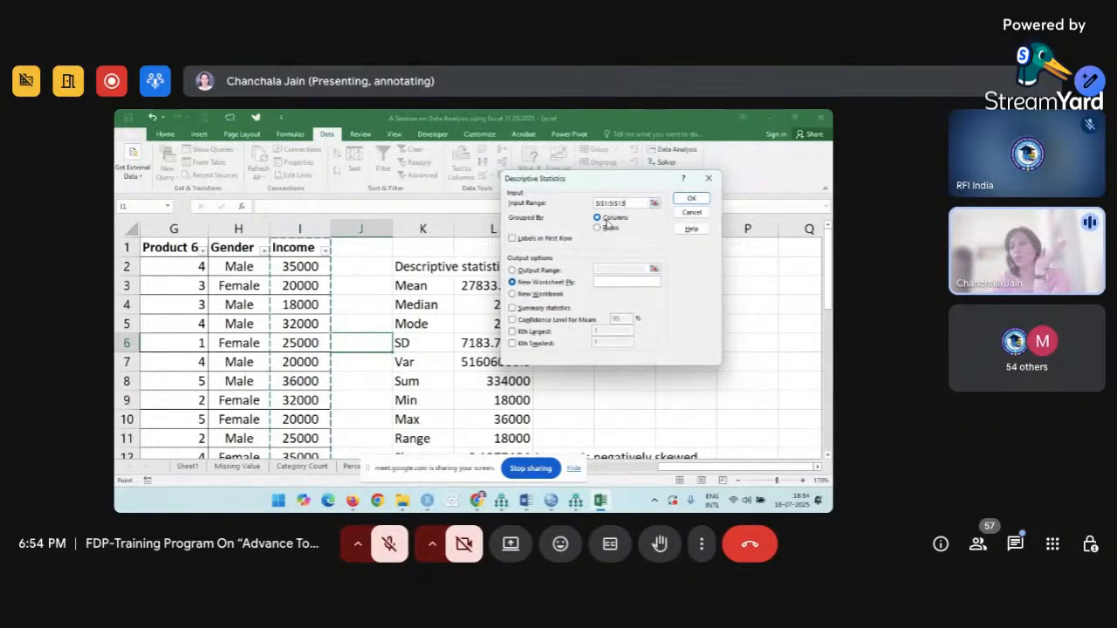
left_click(512, 239)
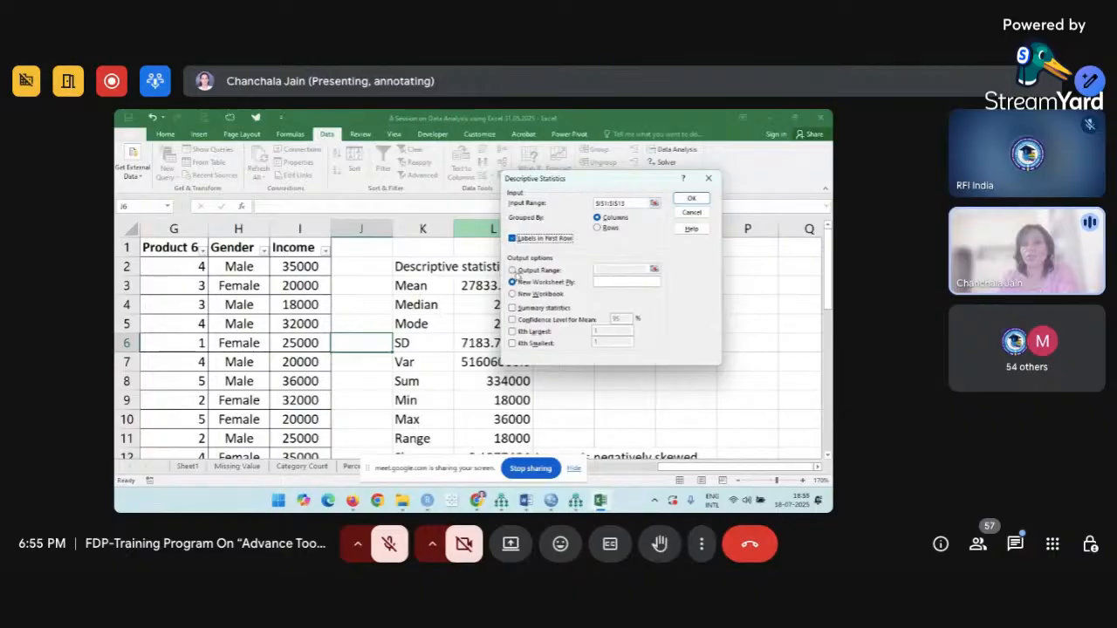
- Generate the Income summary statistics with output starting at O2, and widen columns O and P to fit the table
left_click(514, 271)
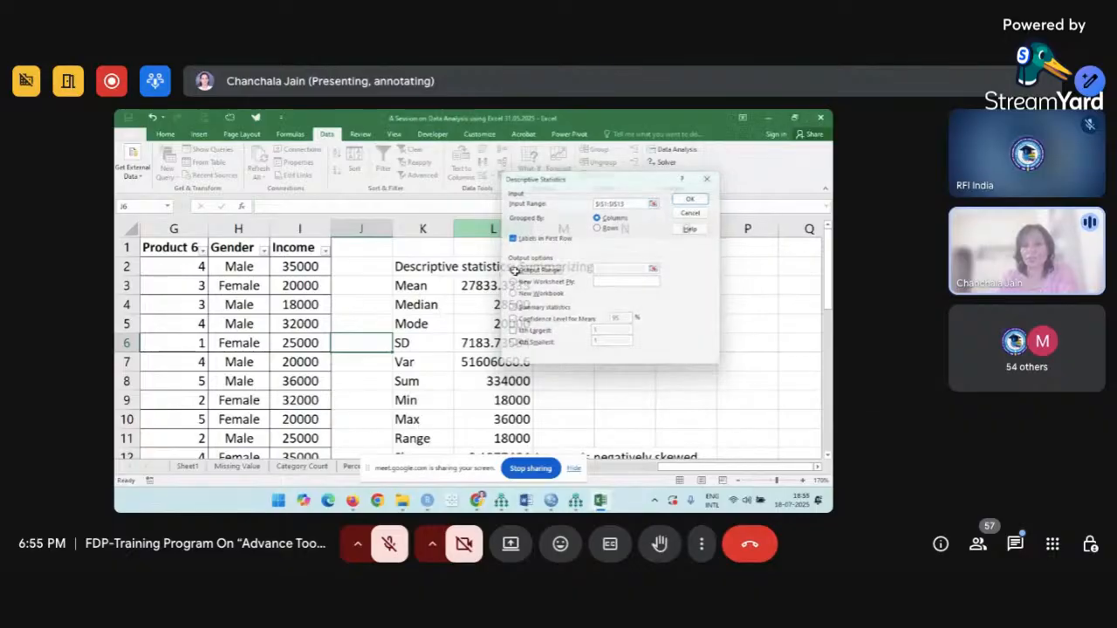
left_click(606, 266)
scroll(396, 372, "right", 4)
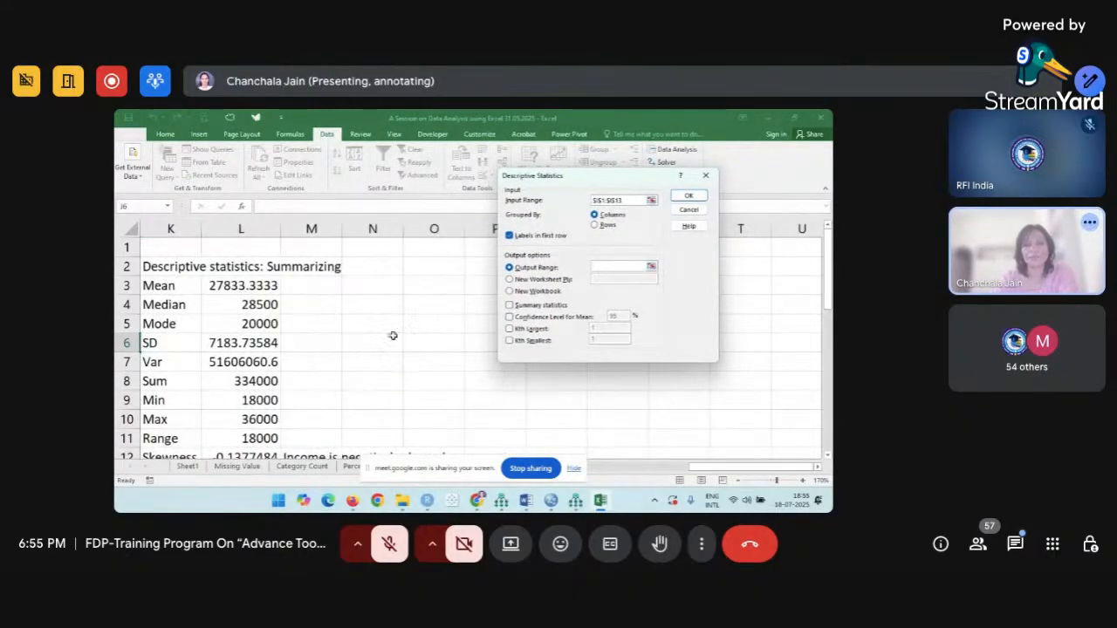
left_click(439, 267)
scroll(441, 276, "down", 1)
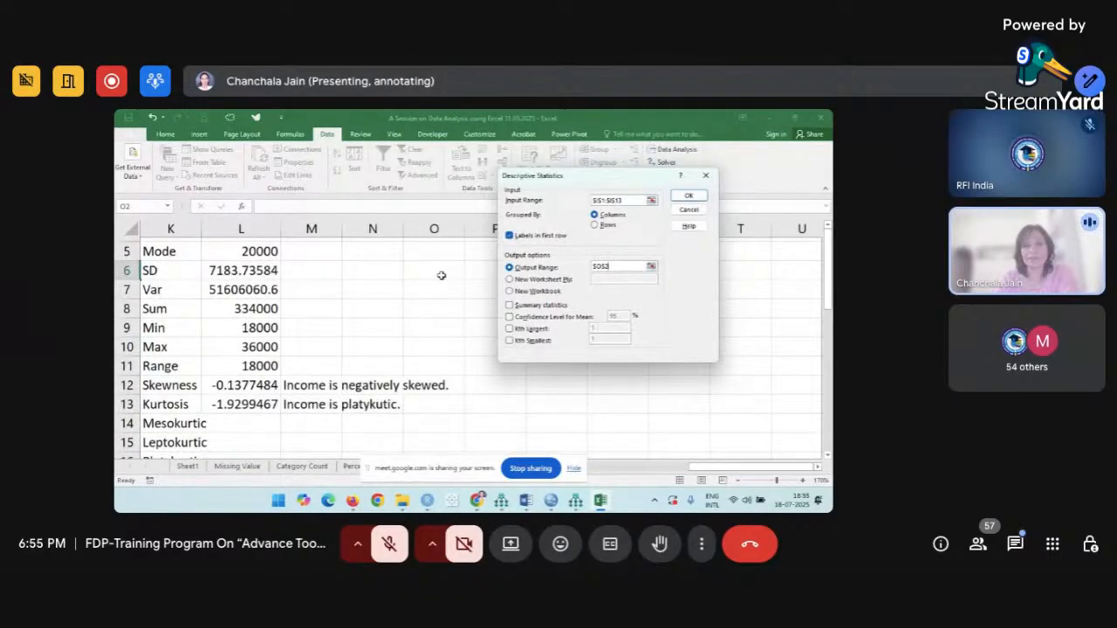
scroll(442, 276, "up", 1)
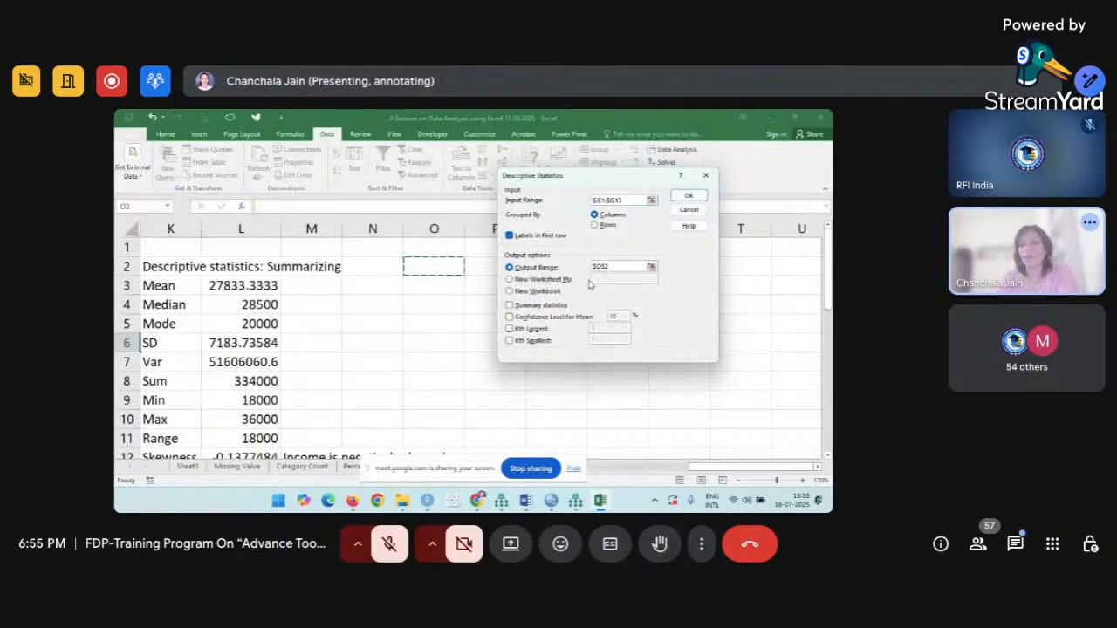
left_click(510, 306)
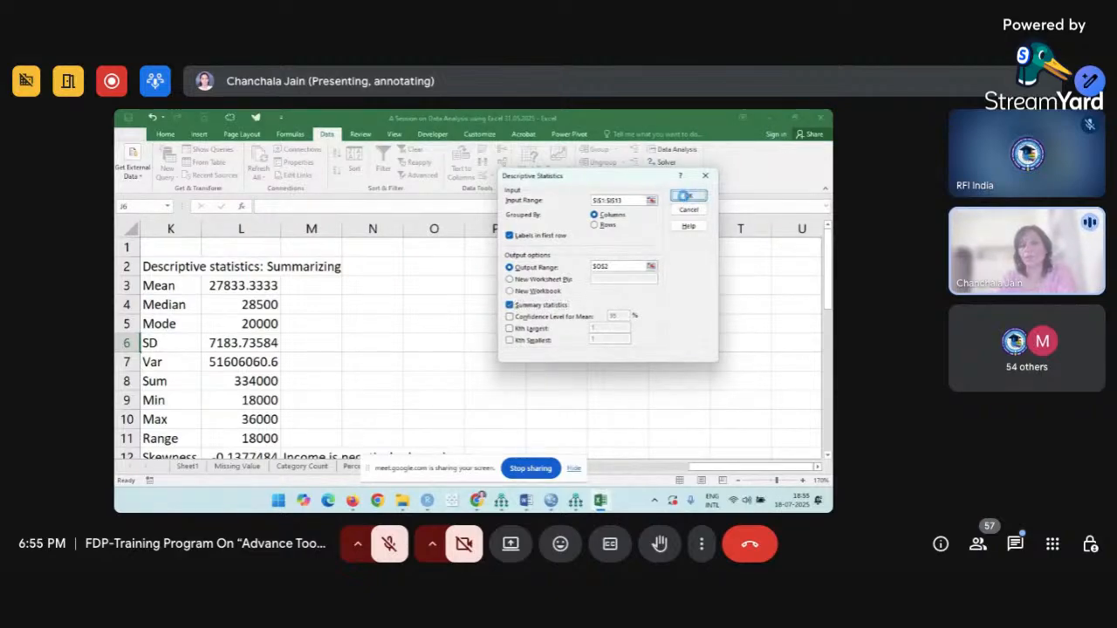
left_click(688, 196)
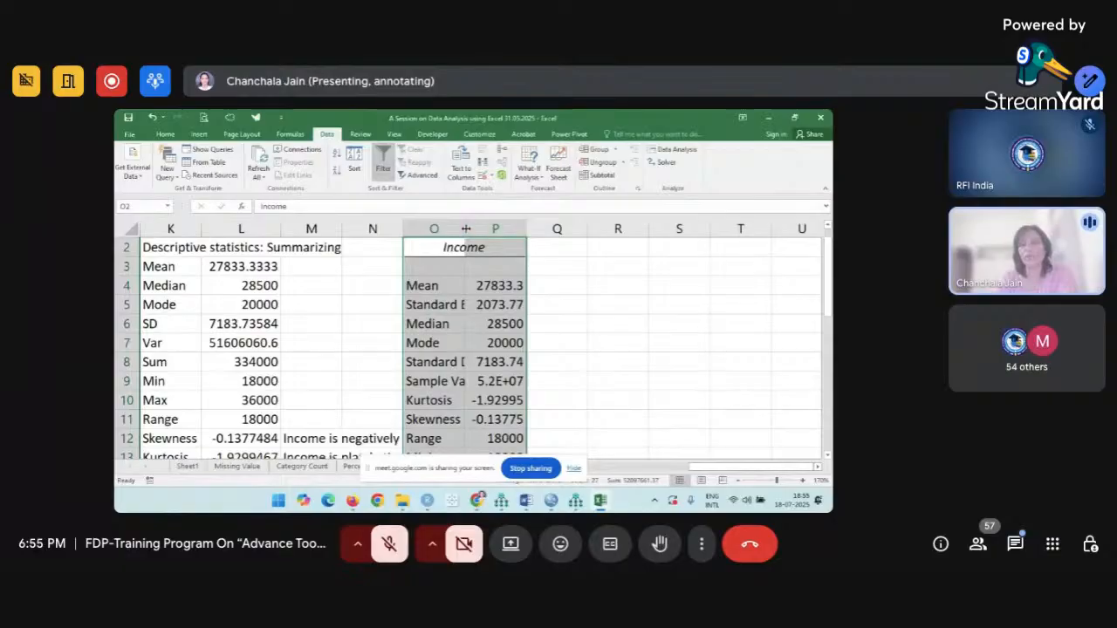
left_click_drag(465, 229, 576, 228)
left_click(499, 325)
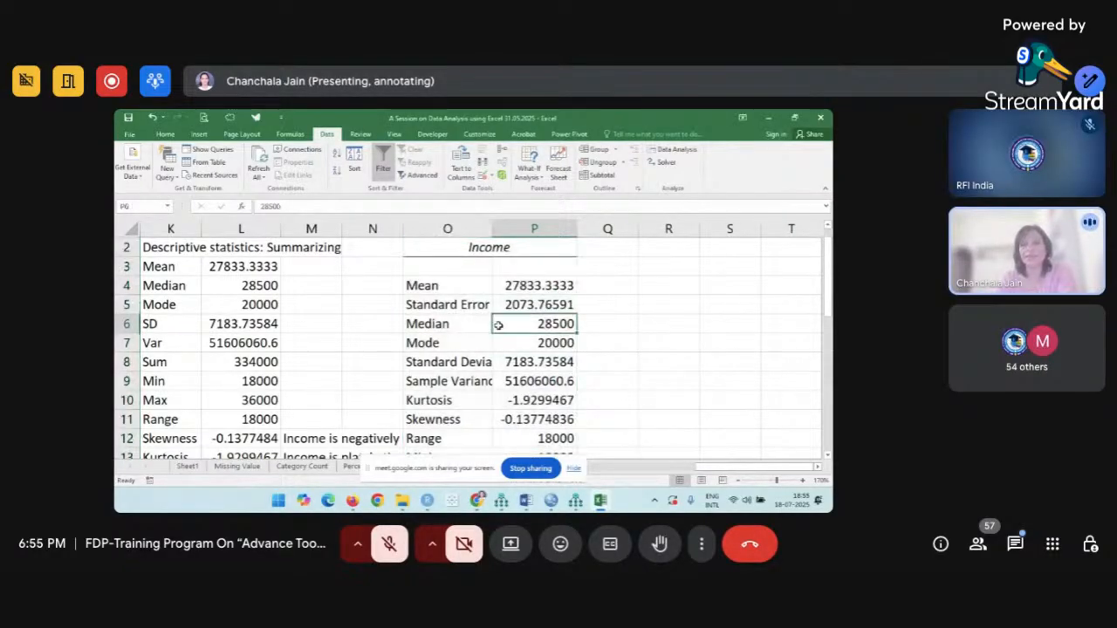
- Compare the generated Income statistics in columns O and P with the formula-based statistics in columns K and L
scroll(498, 325, "down", 2)
scroll(498, 325, "up", 2)
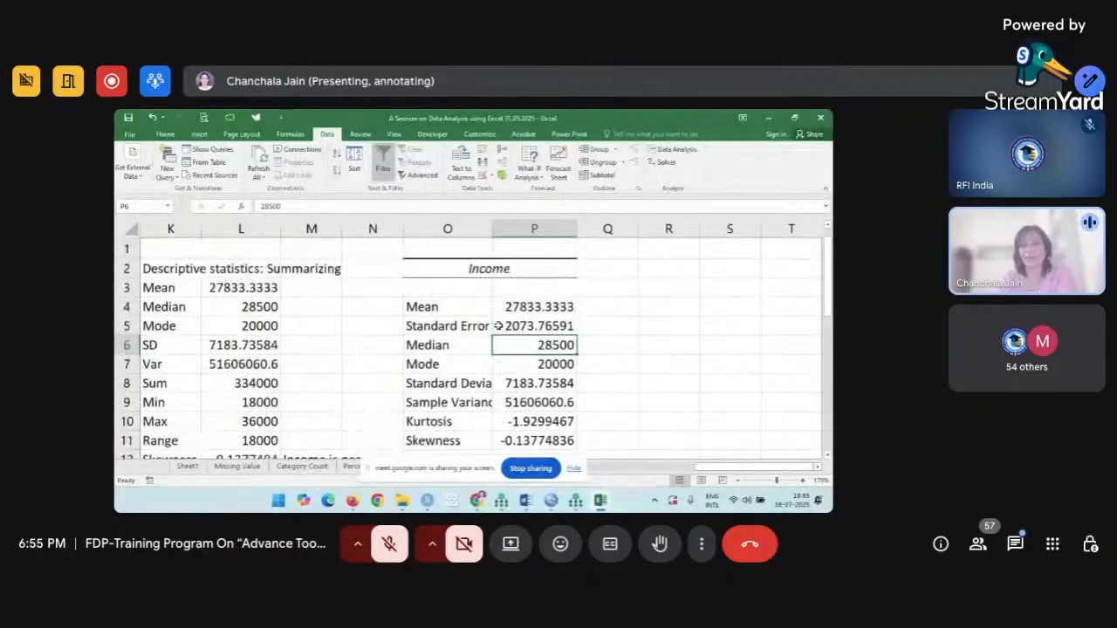
scroll(498, 324, "down", 1)
scroll(498, 325, "down", 3)
scroll(499, 325, "up", 3)
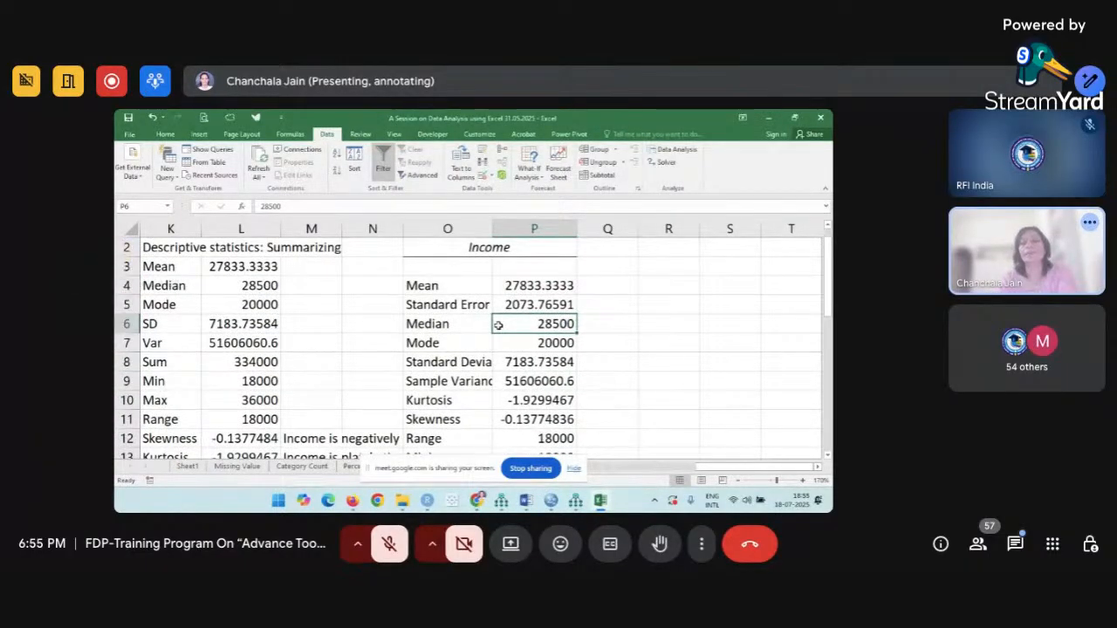
left_click(496, 343)
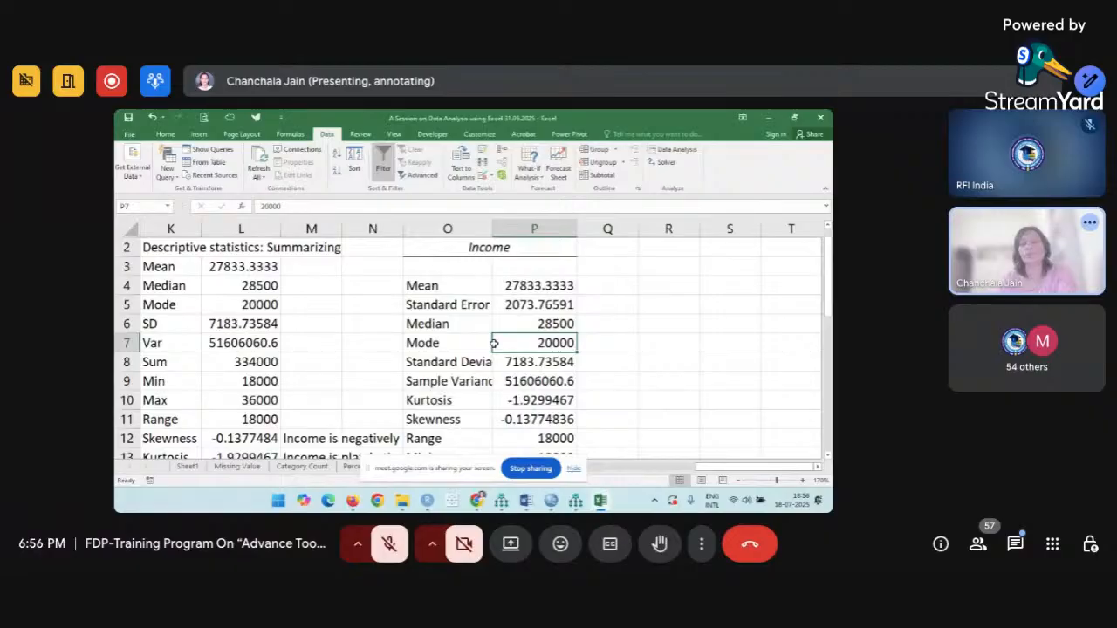
scroll(494, 345, "down", 2)
scroll(494, 345, "down", 1)
scroll(494, 344, "up", 2)
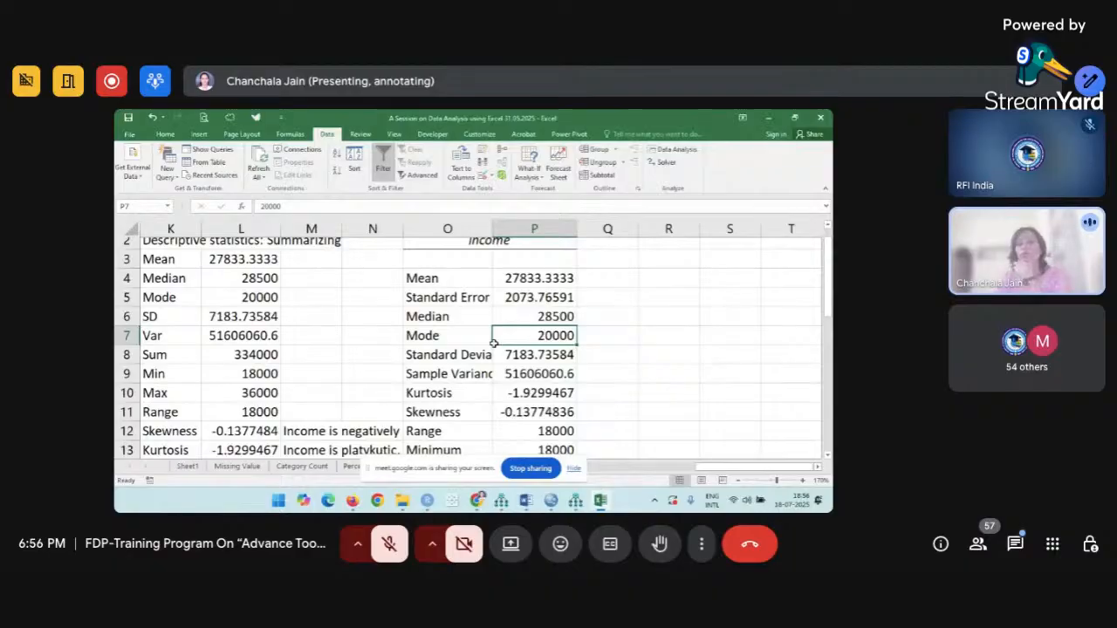
scroll(494, 343, "up", 1)
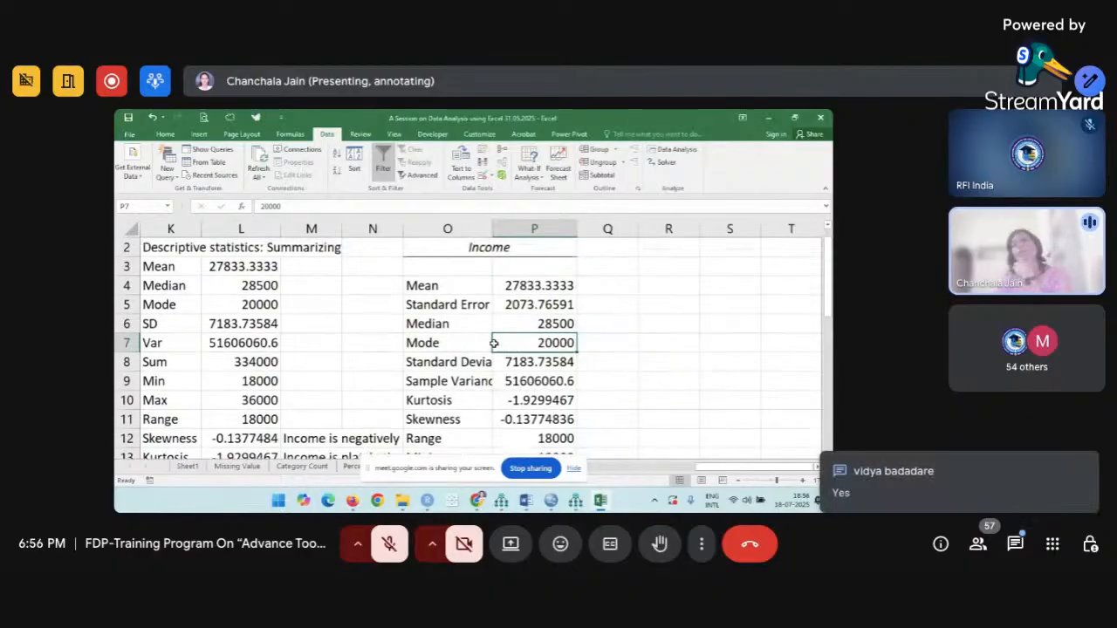
- Browse the full list of Data Analysis tools and close it without running any analysis
left_click(677, 150)
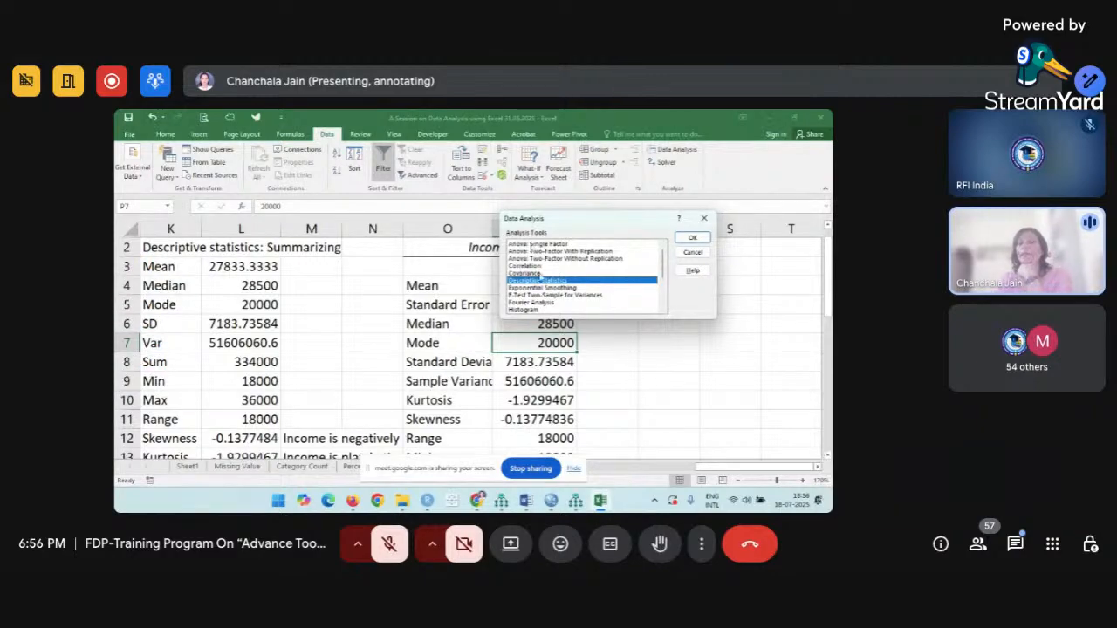
left_click(663, 299)
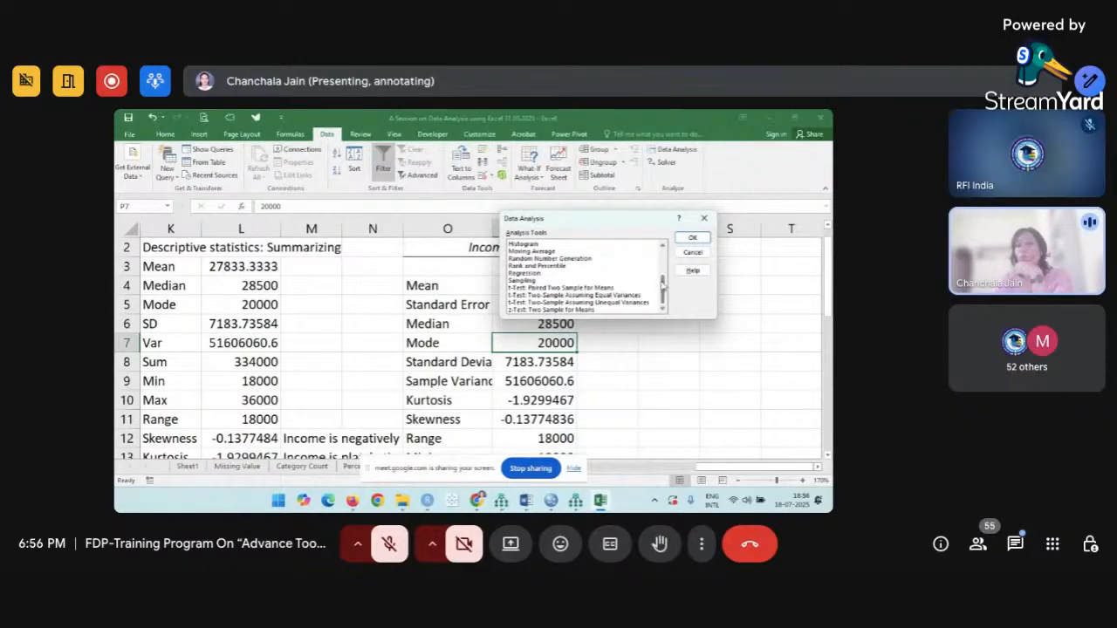
right_click(664, 267)
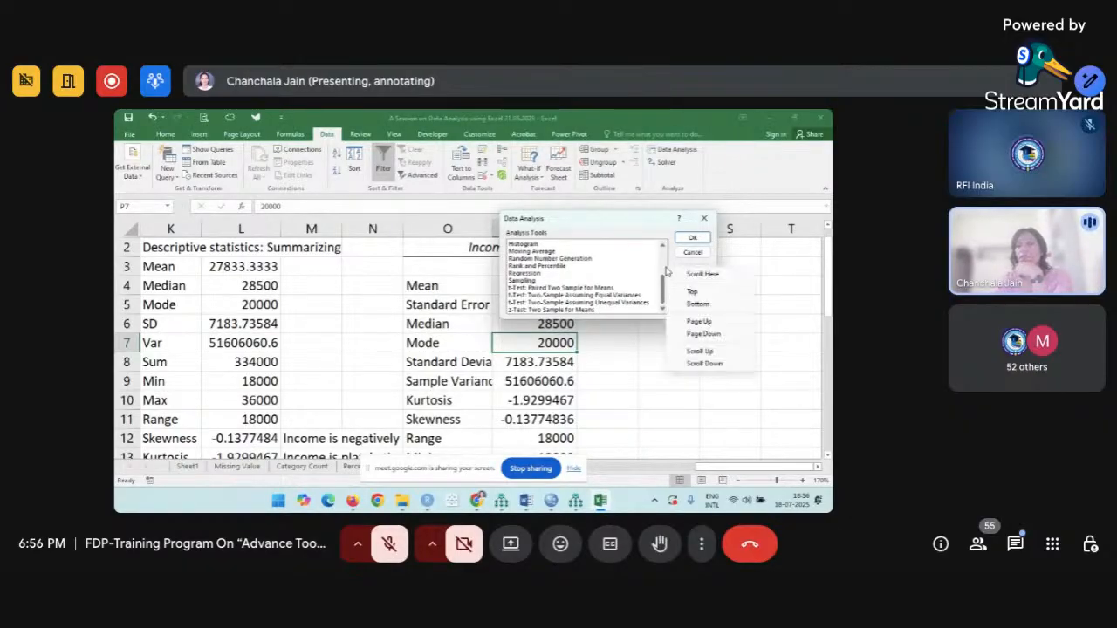
left_click(562, 253)
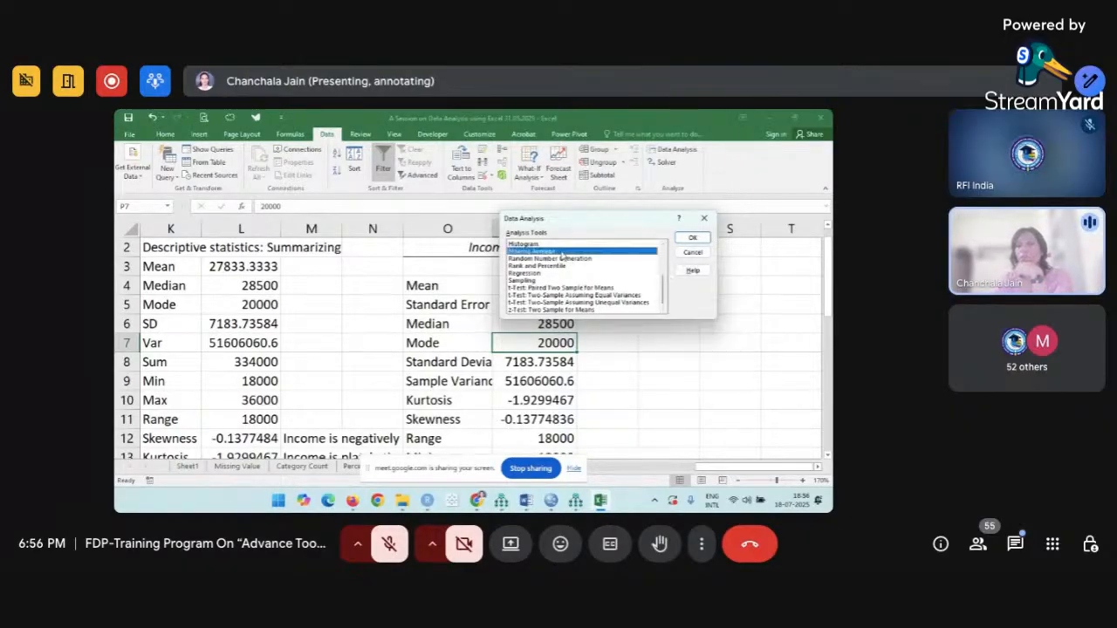
right_click(662, 261)
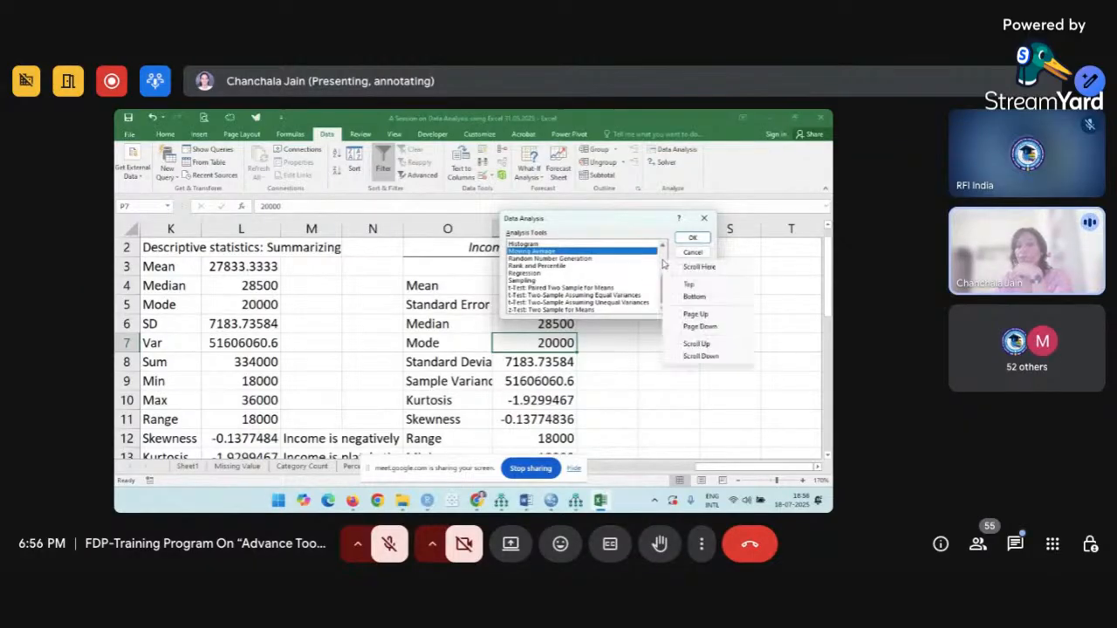
left_click(662, 260)
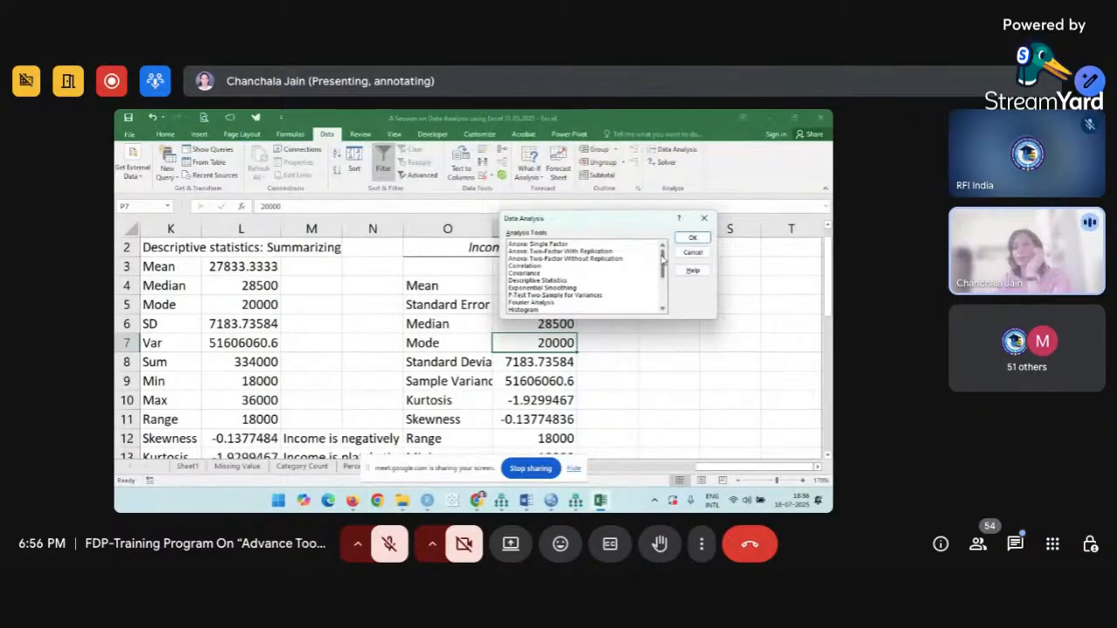
left_click(708, 221)
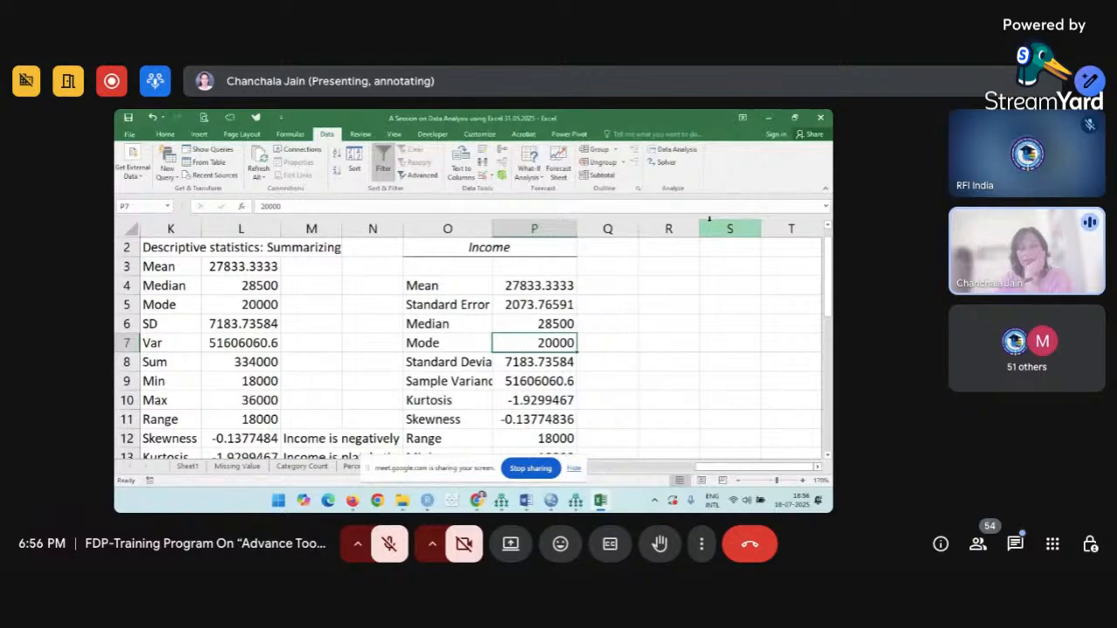
- Return to the survey response columns A to I and stop sharing the screen in the meeting
left_click(371, 362)
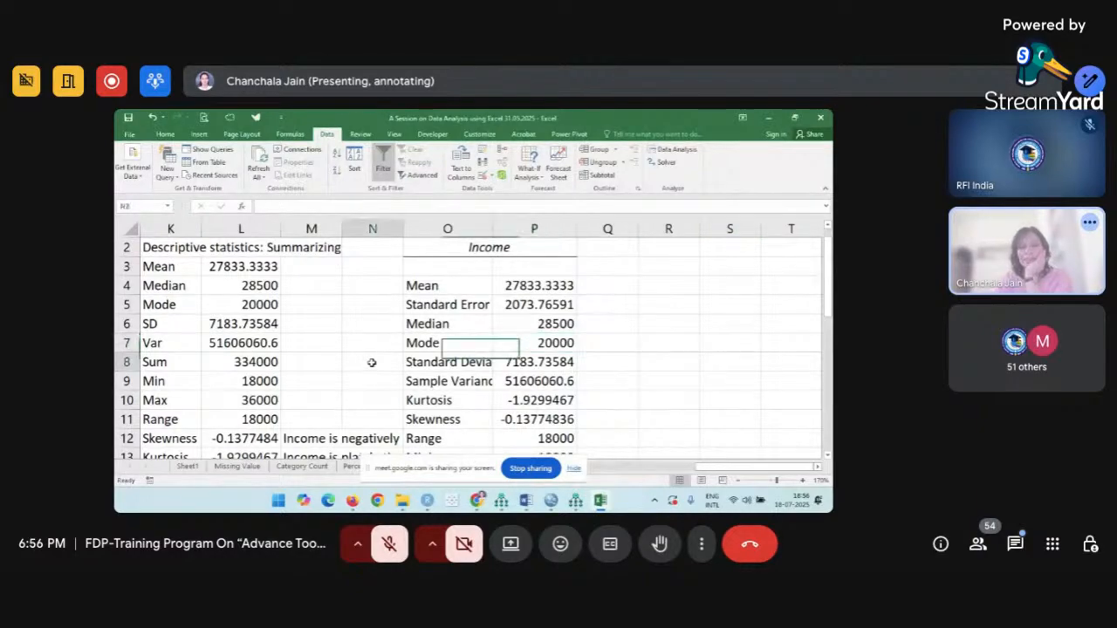
scroll(371, 363, "left", 5)
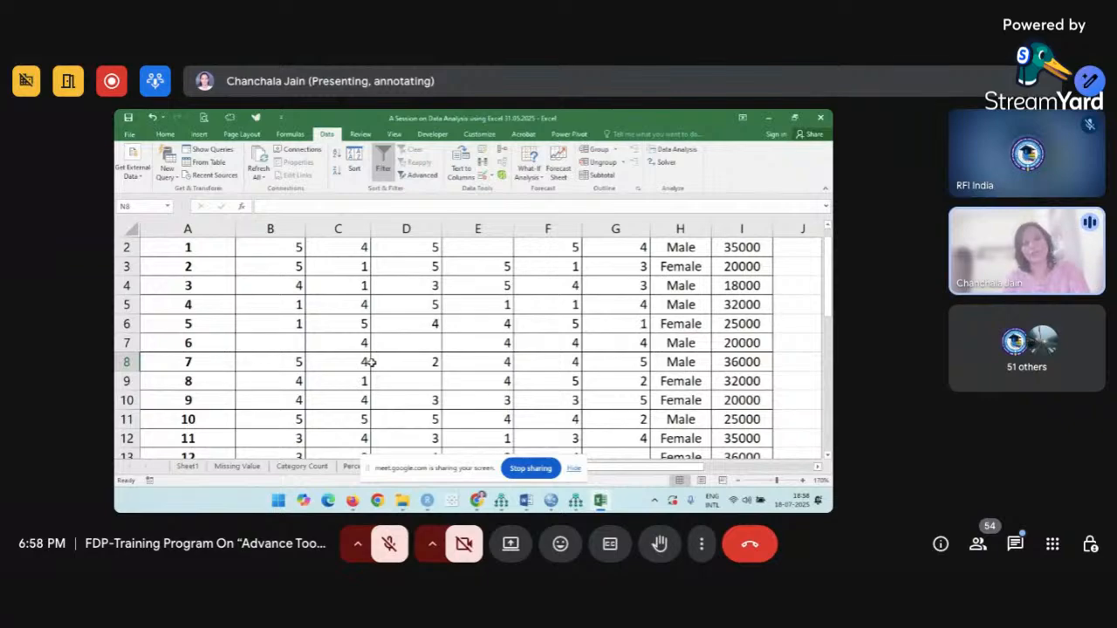
left_click(520, 470)
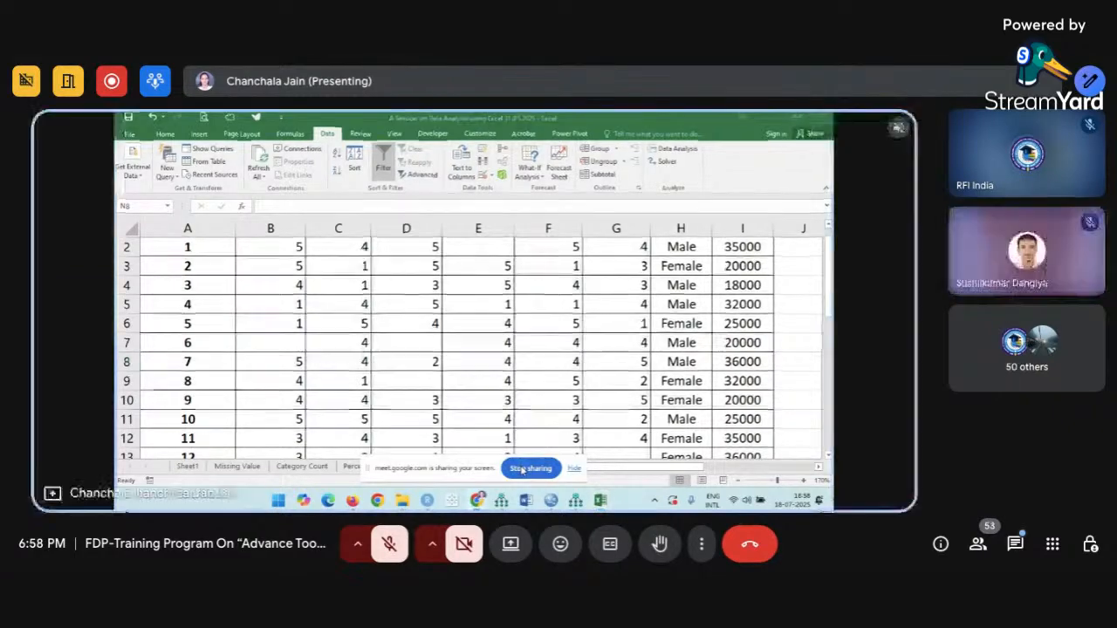